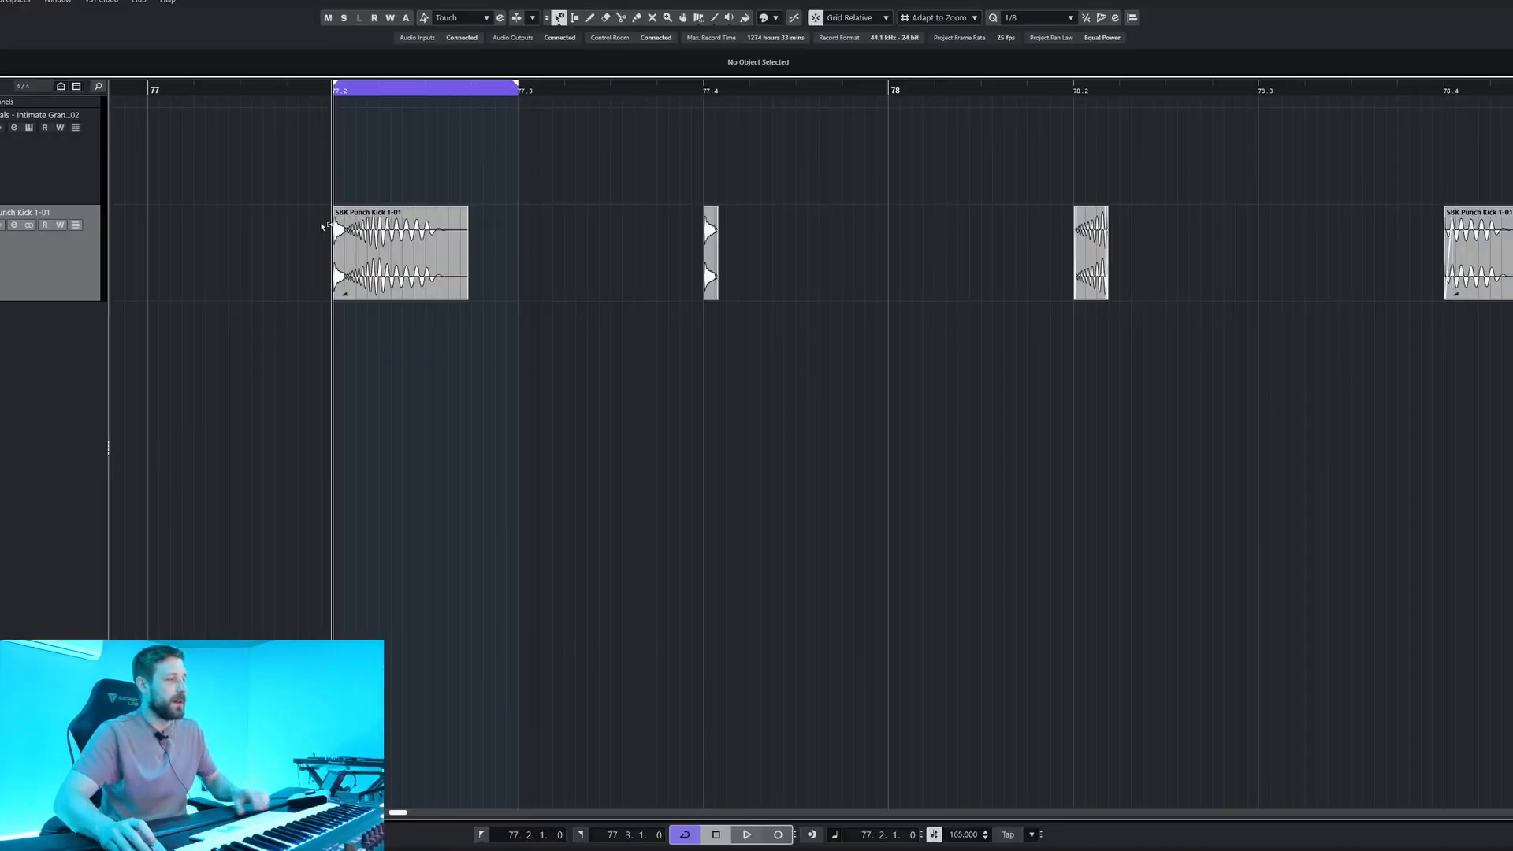
# - Examine the start, middle and tail of the first kick clip's waveform at 77.2
pyautogui.scroll(5, 309, 239)
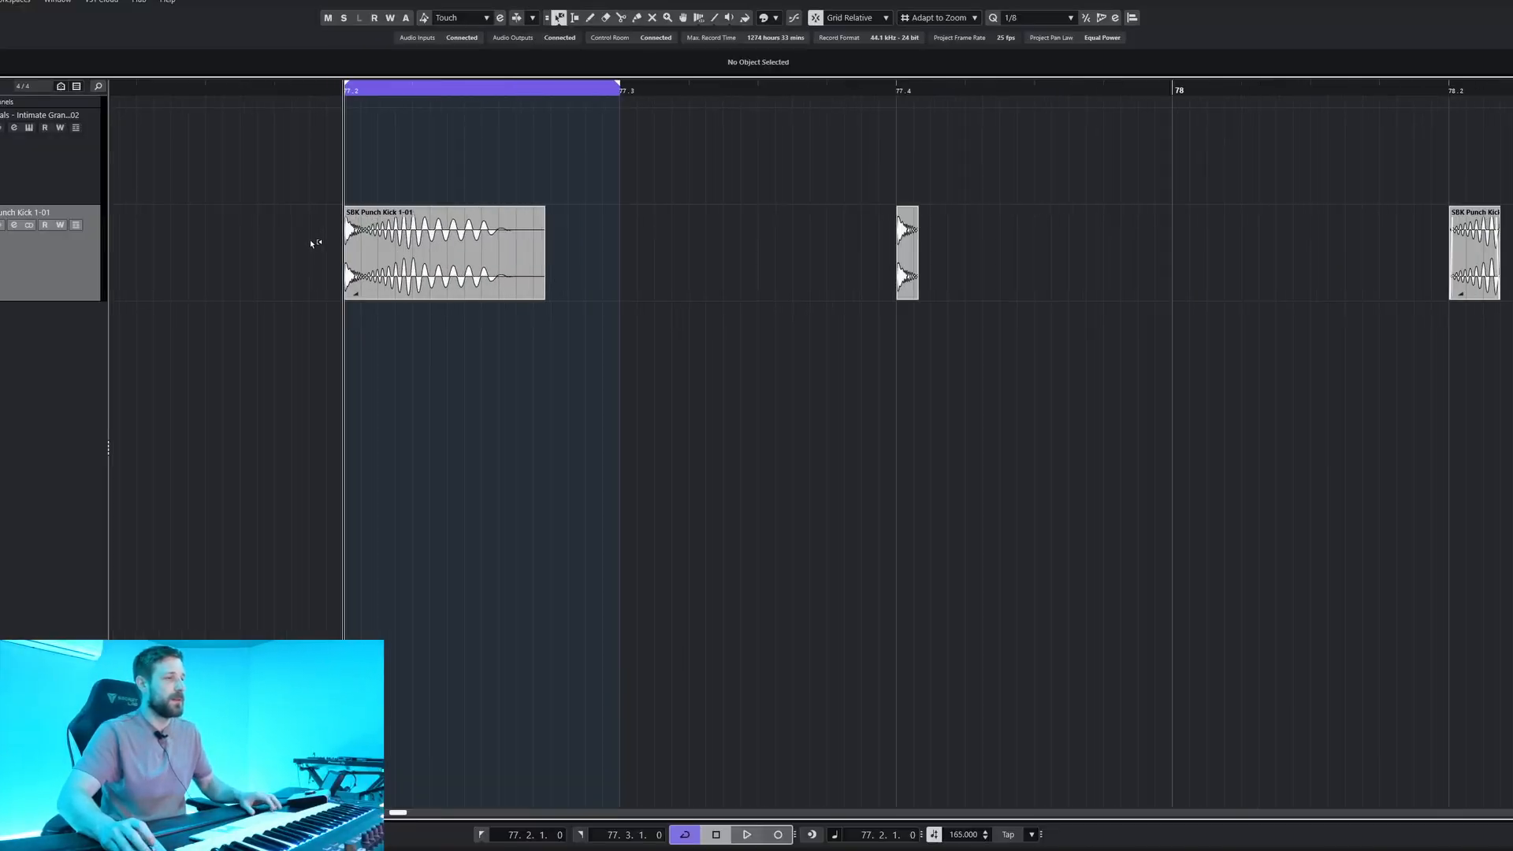
pyautogui.moveTo(361, 173); pyautogui.dragTo(480, 355)
pyautogui.moveTo(535, 131); pyautogui.dragTo(625, 370)
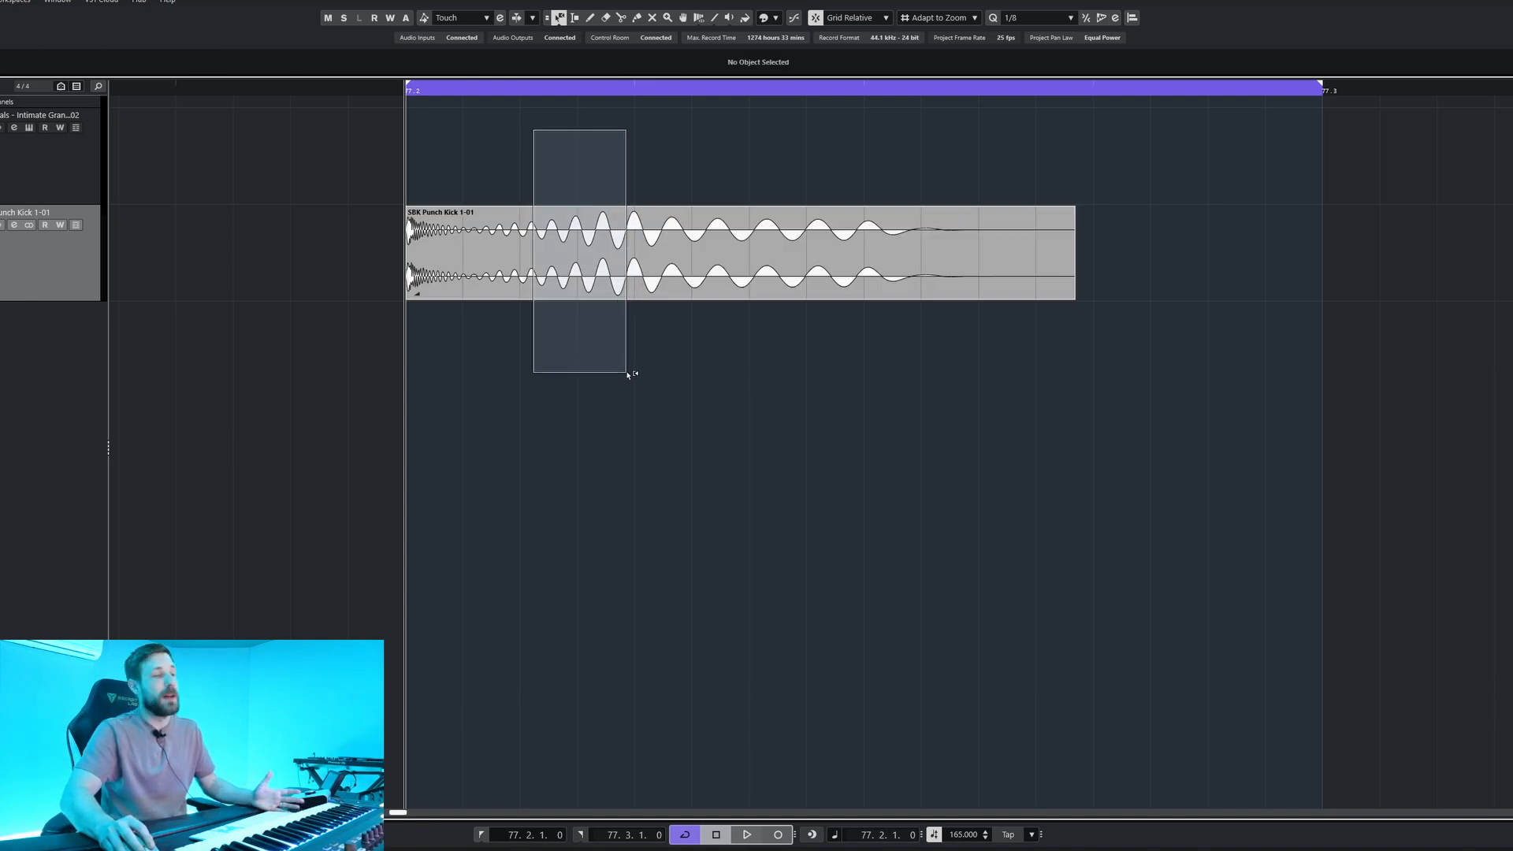
pyautogui.moveTo(625, 375); pyautogui.dragTo(626, 375)
pyautogui.moveTo(654, 137); pyautogui.dragTo(1213, 411)
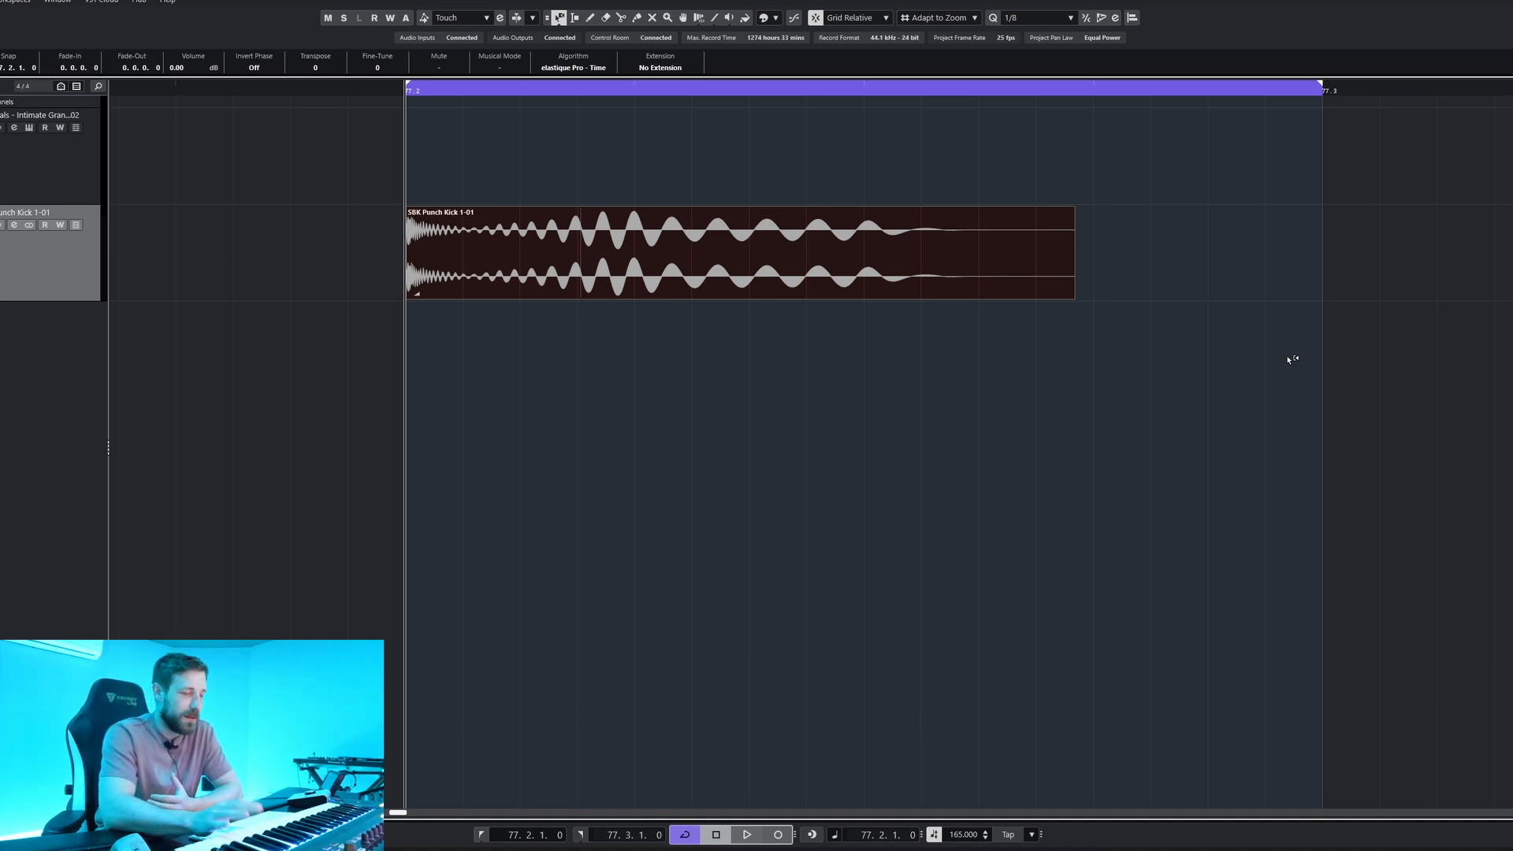
pyautogui.press('g')
pyautogui.moveTo(967, 373); pyautogui.dragTo(948, 373)
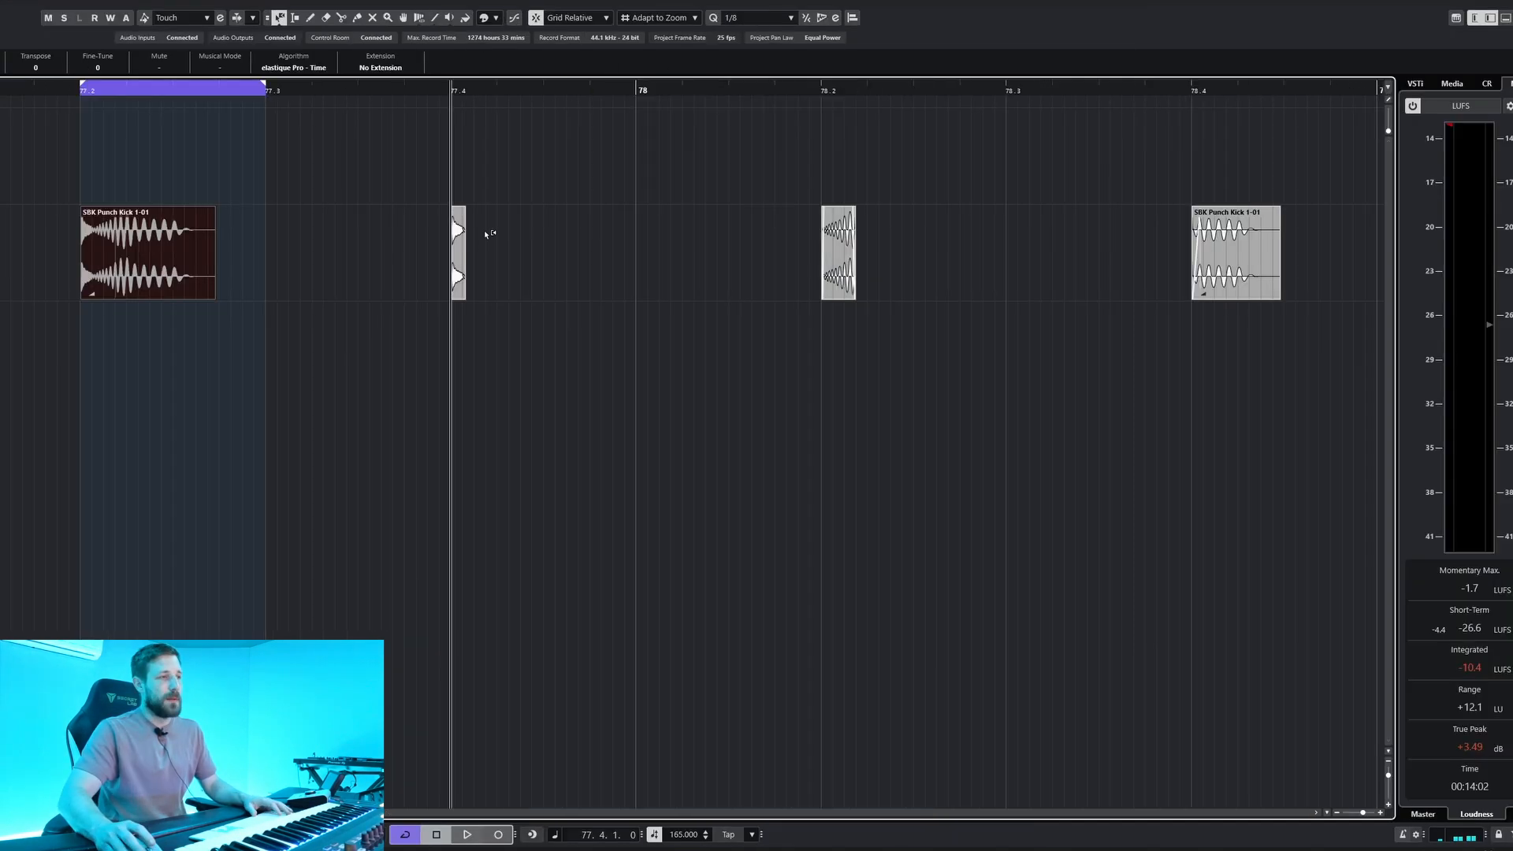
# - Play the three separated kick slices at 77.4, 78.2 and 78.4 one after another
pyautogui.press('space')
pyautogui.press('space')
pyautogui.click(819, 91)
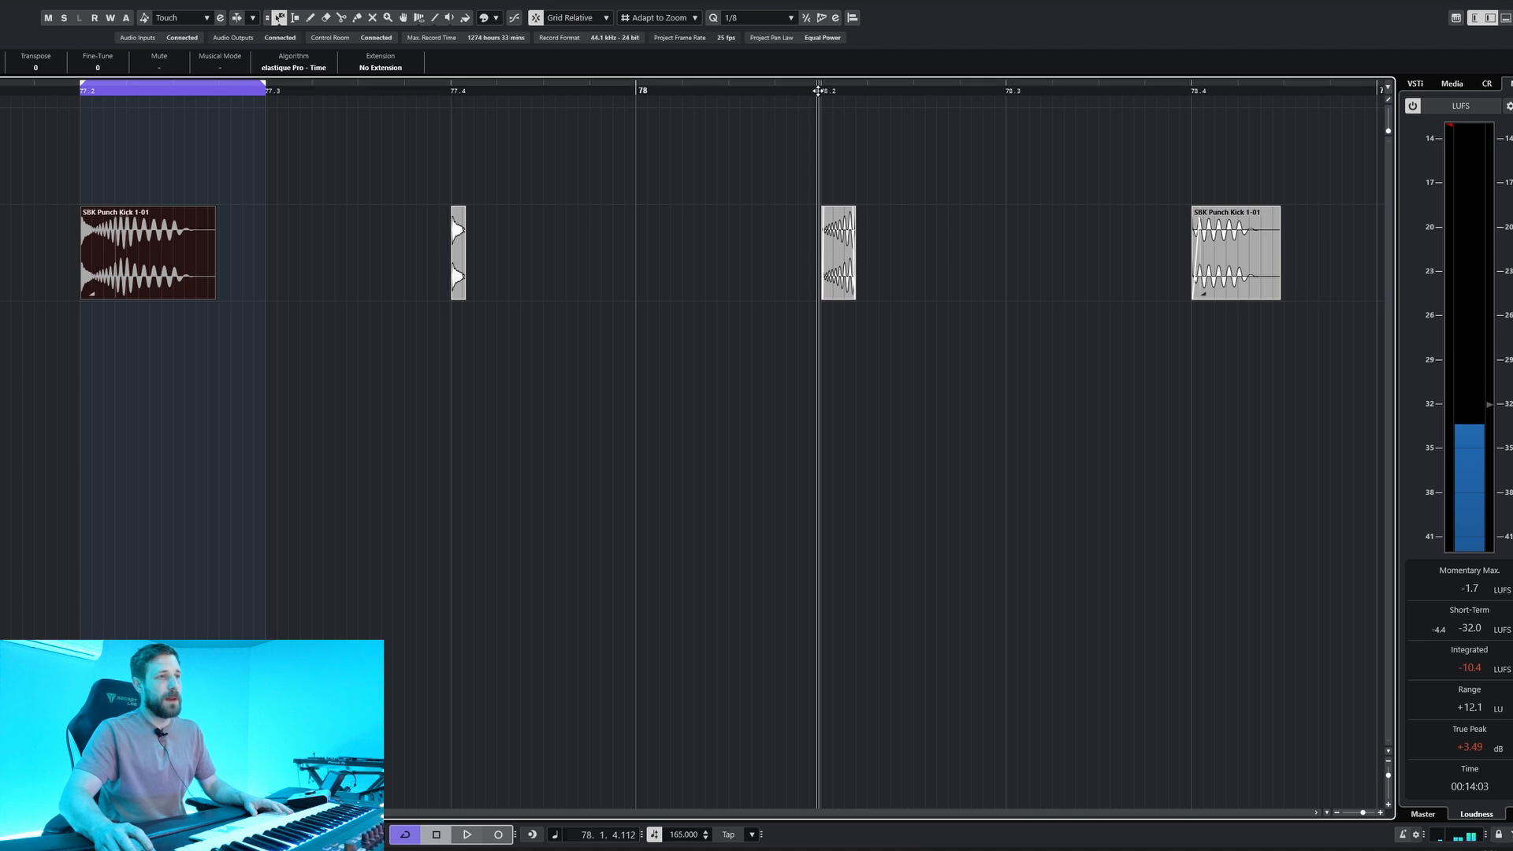
pyautogui.press('space')
pyautogui.press('space')
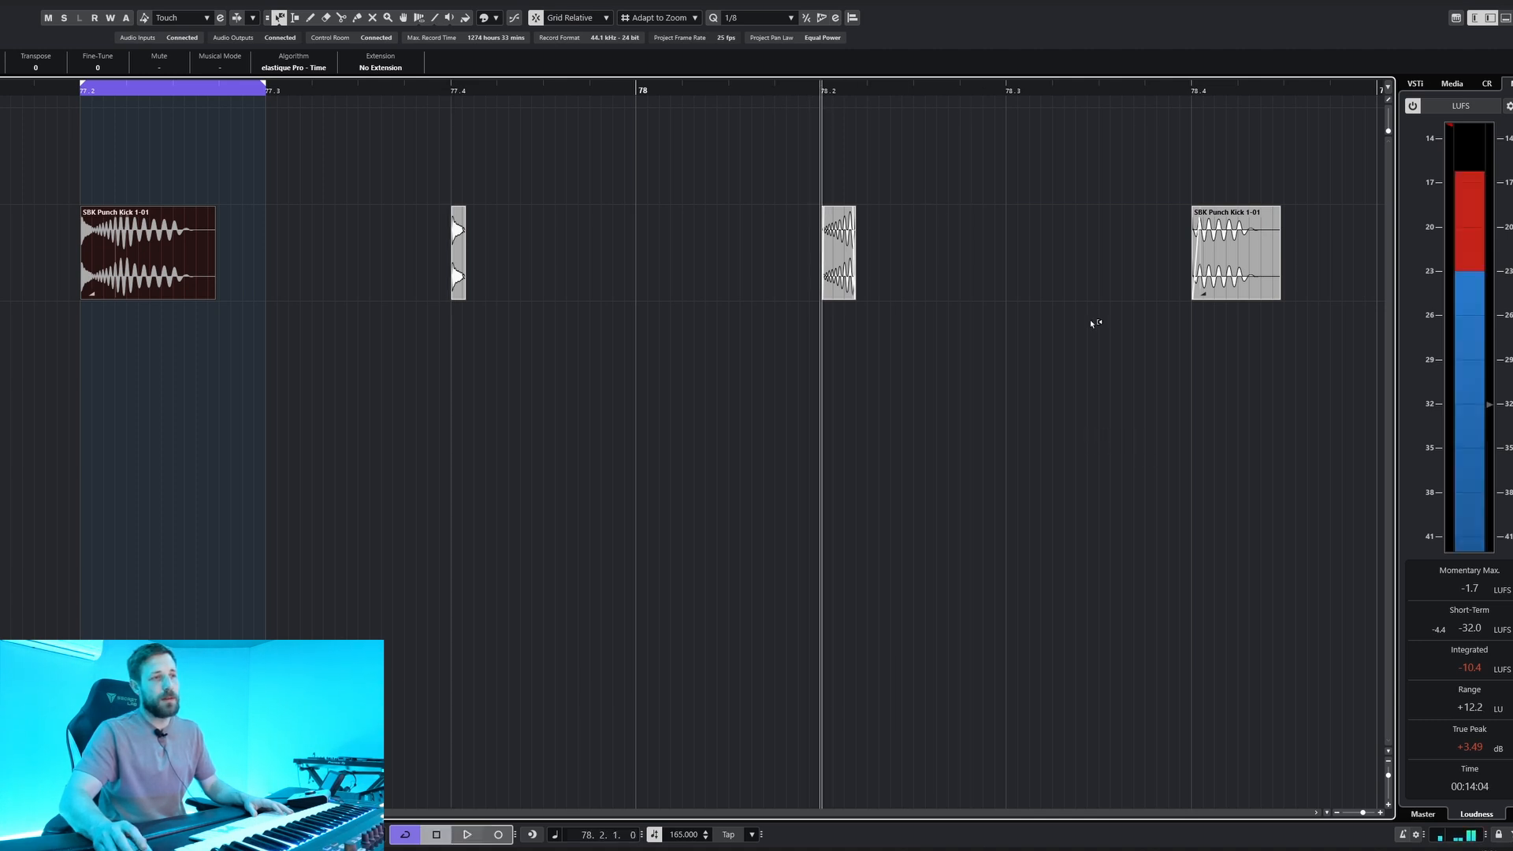
pyautogui.click(1180, 91)
pyautogui.press('space')
pyautogui.press('space')
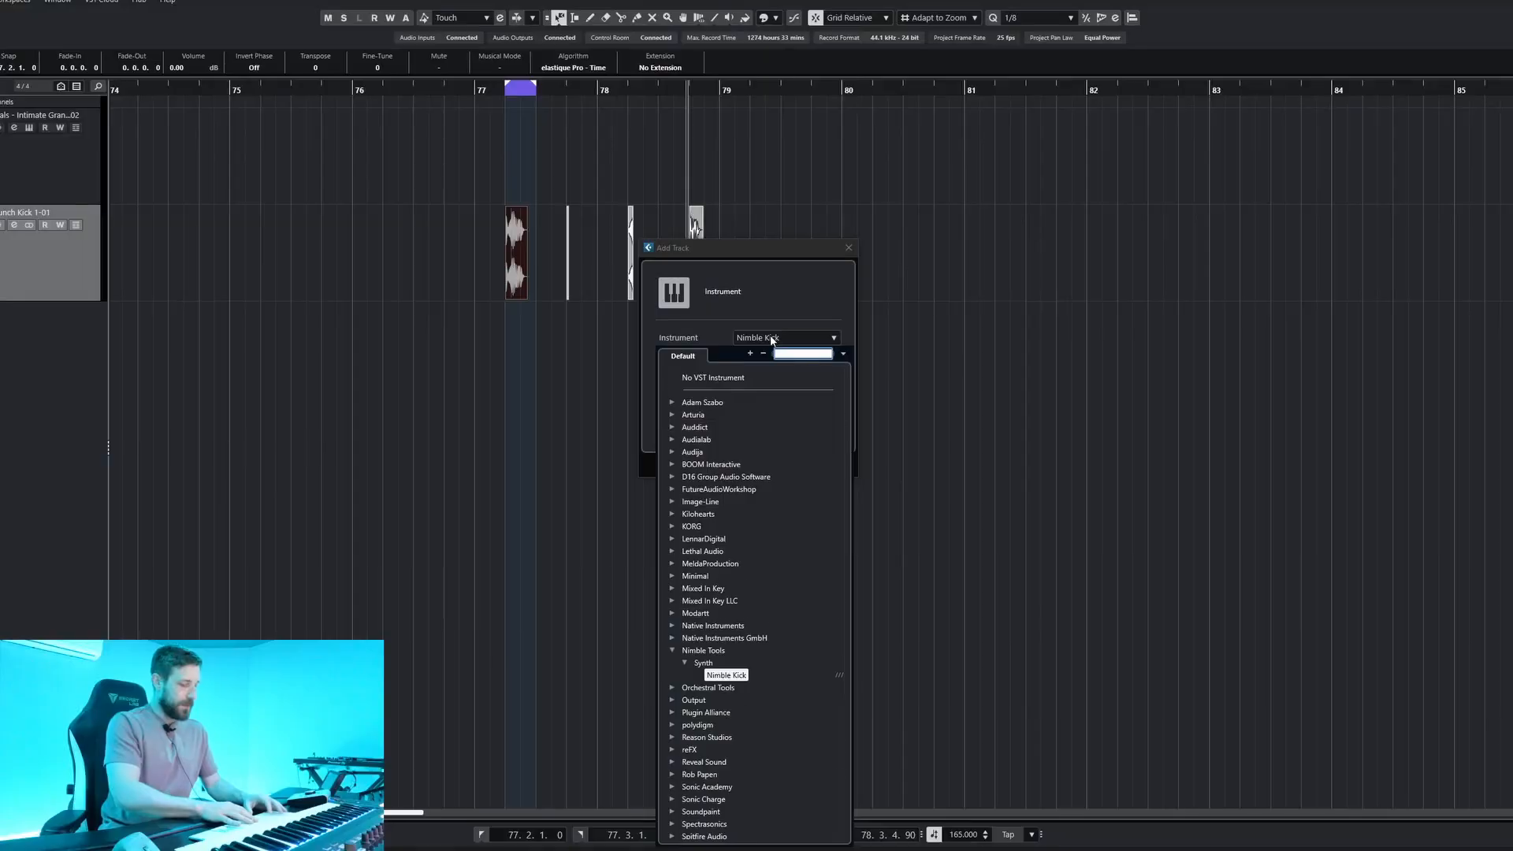
# - Add an instrument track loaded with KickDrum BETA and enlarge the plugin window
pyautogui.write('KIC')
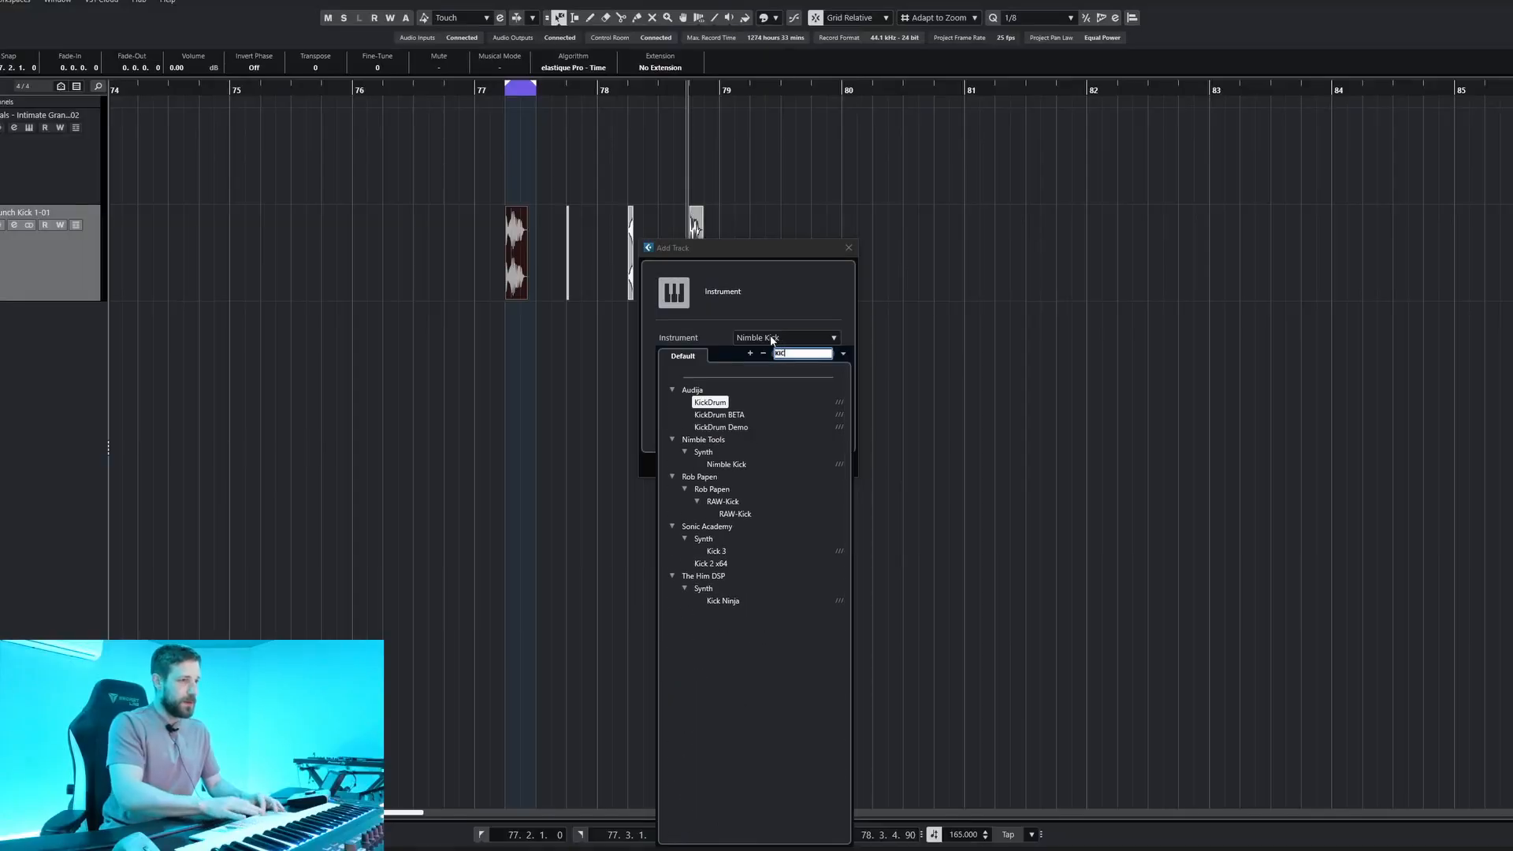
pyautogui.press('Down')
pyautogui.press('Return')
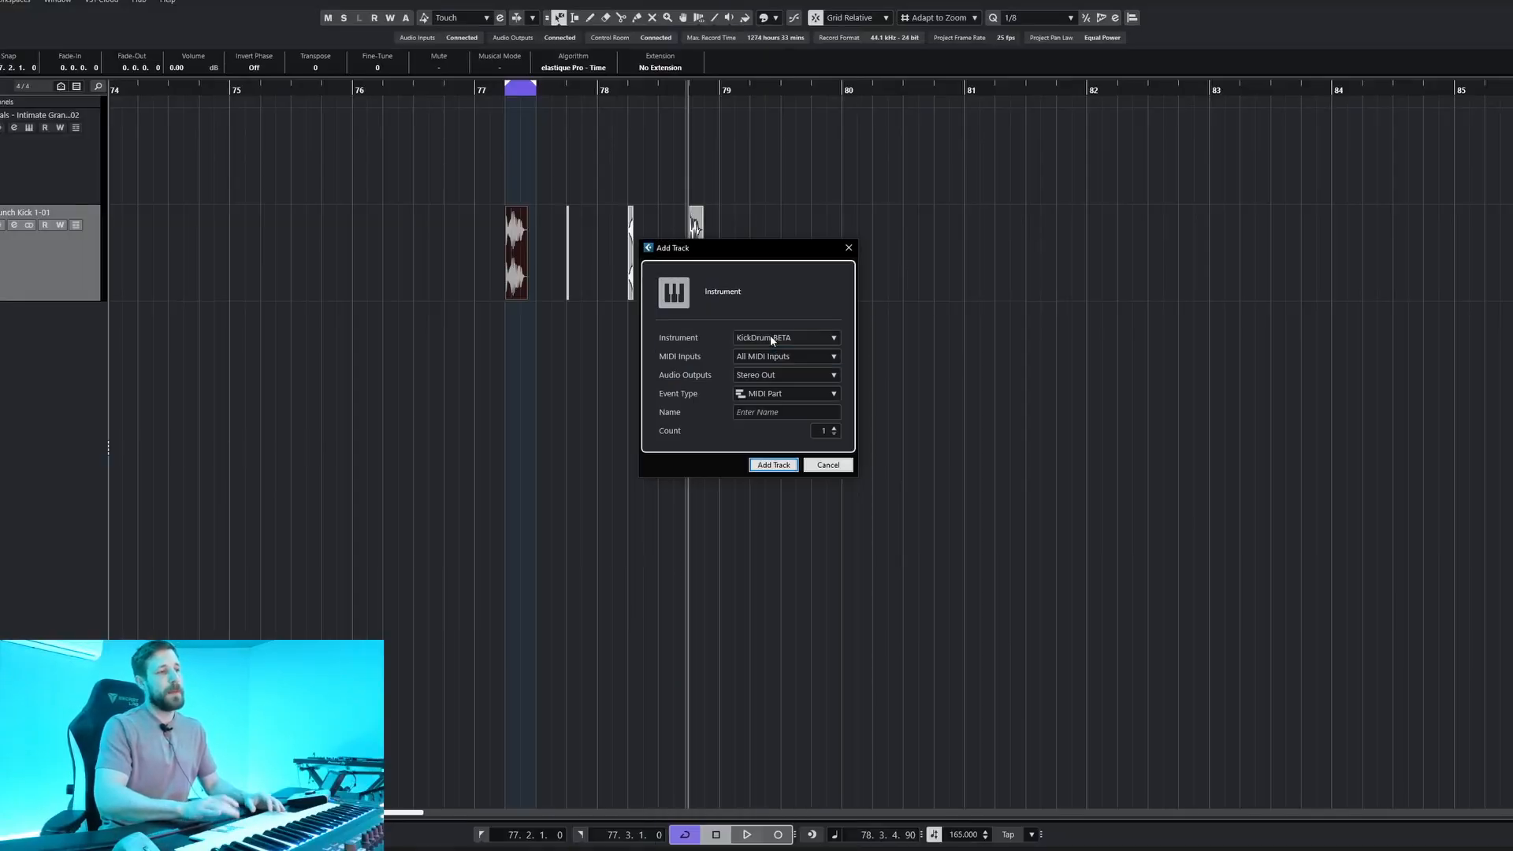
pyautogui.press('Return')
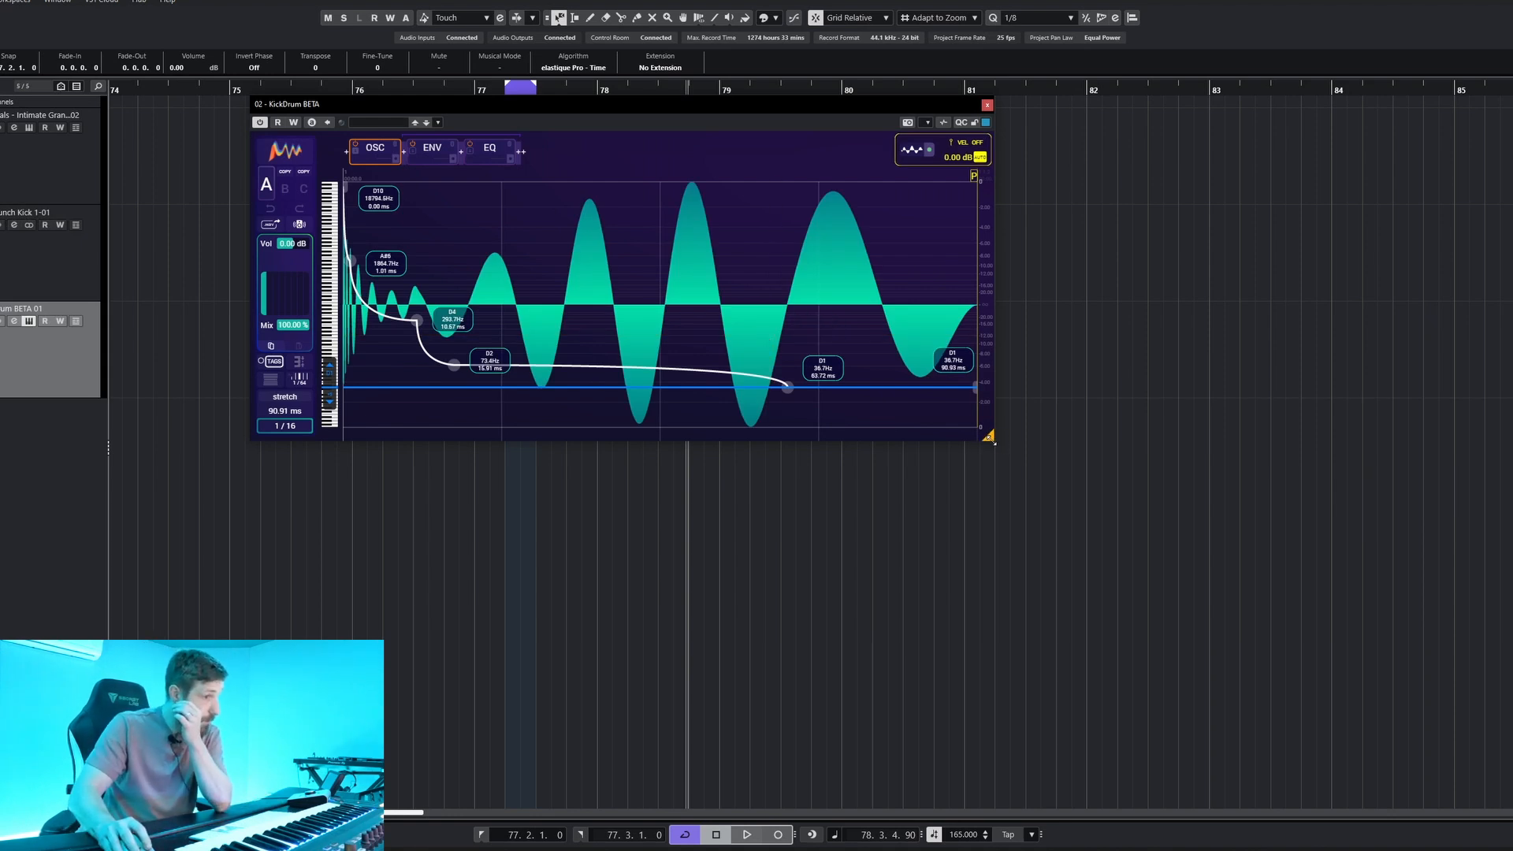
pyautogui.moveTo(990, 439); pyautogui.dragTo(1274, 580)
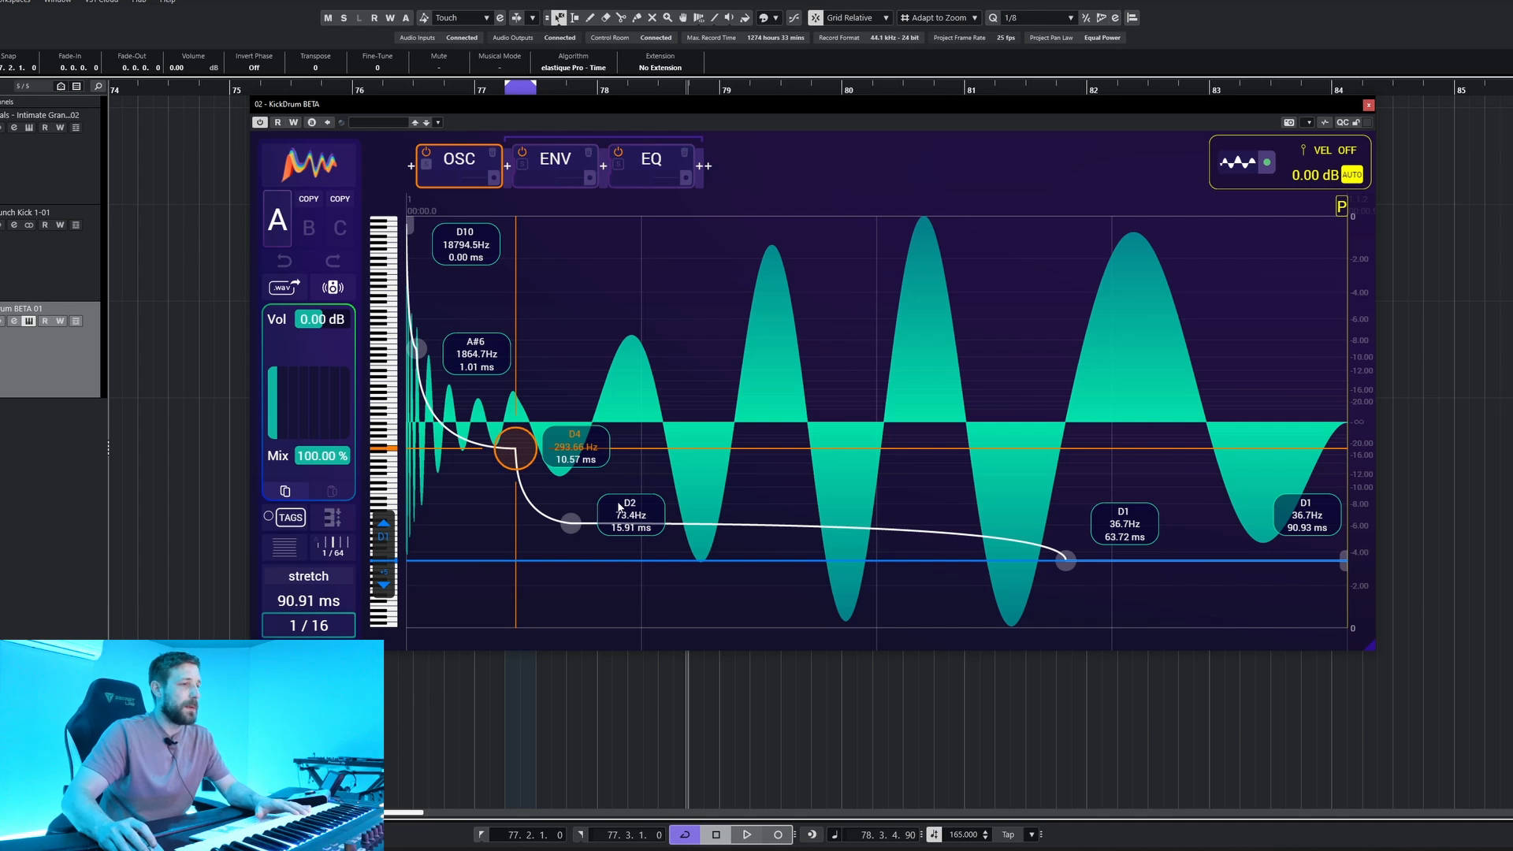
# - Delete the pitch envelope points at 73.4 Hz, 293.7 Hz and 1864.7 Hz, and bend the remaining curve into a straighter slope
pyautogui.doubleClick(561, 526)
pyautogui.doubleClick(514, 449)
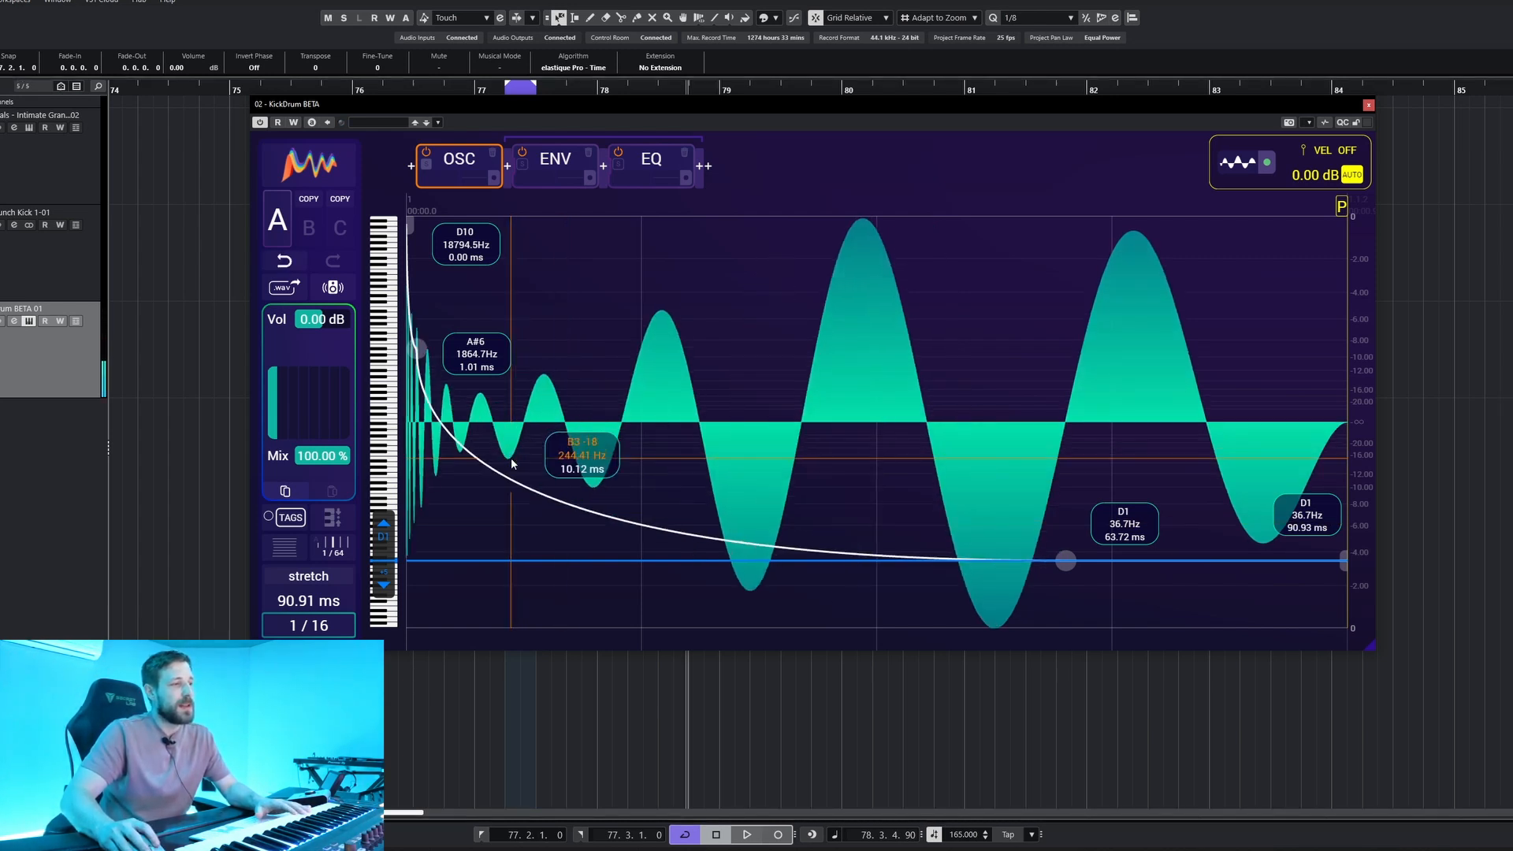
pyautogui.doubleClick(425, 341)
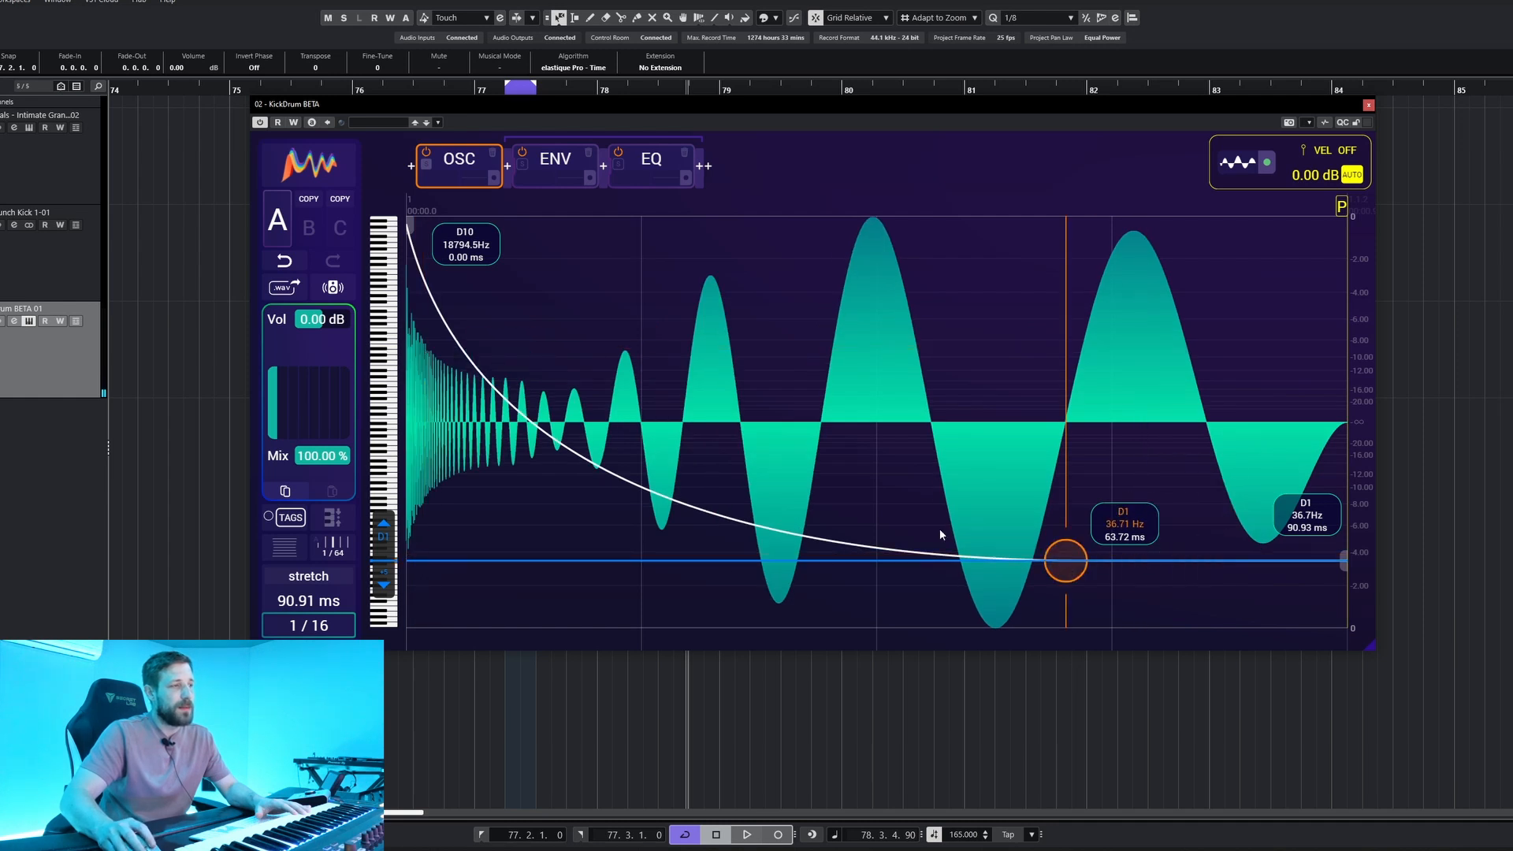
pyautogui.moveTo(778, 529); pyautogui.dragTo(819, 384)
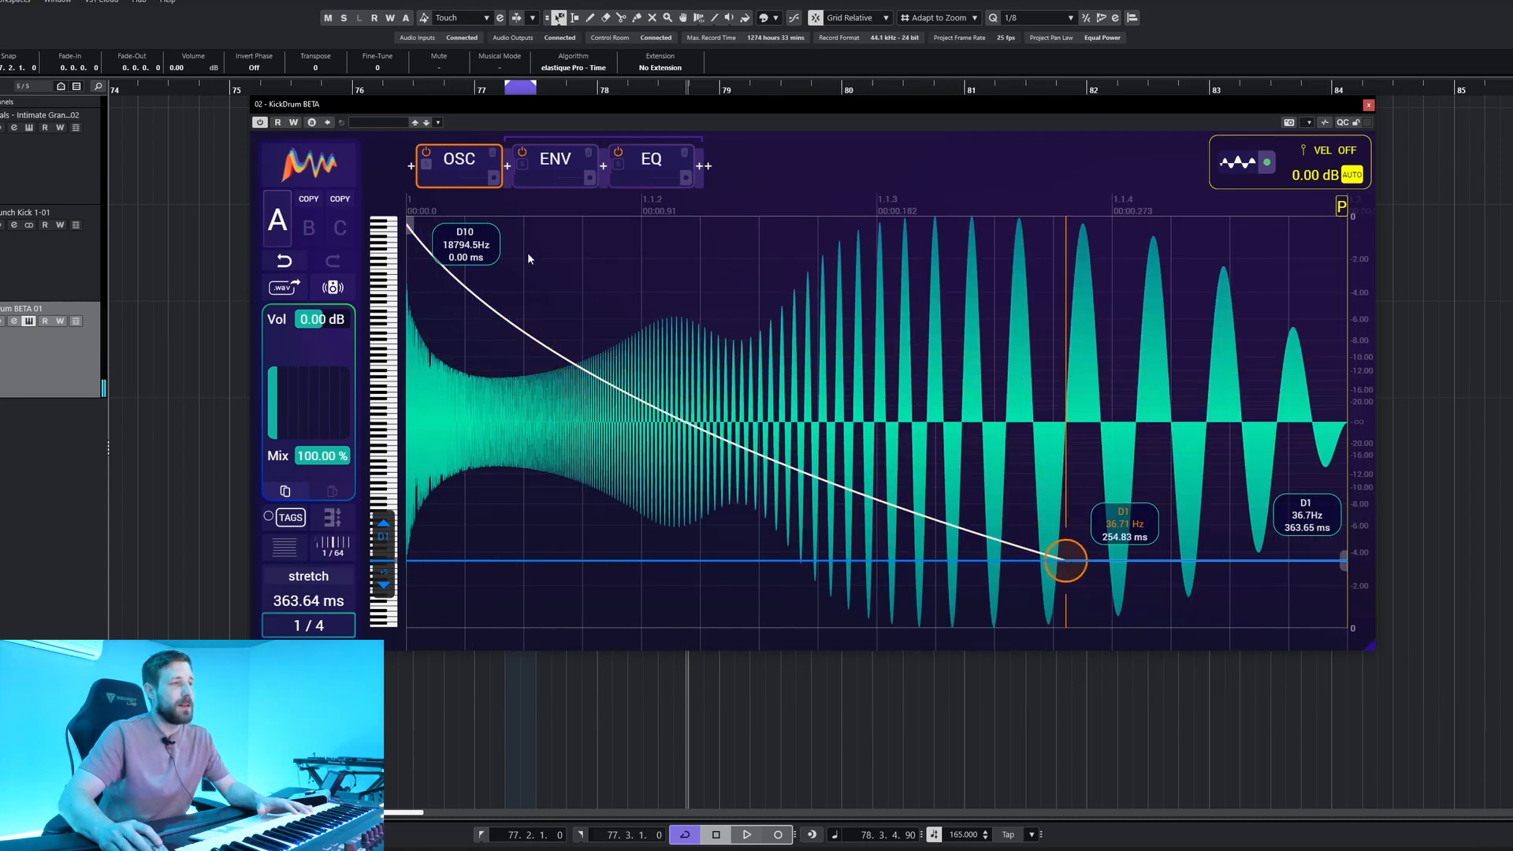
# - With the stretch at 1/4, move the low pitch point to about 45 Hz at 75 ms and add one at about 1955 Hz, 5 ms
pyautogui.moveTo(1068, 565); pyautogui.dragTo(601, 552)
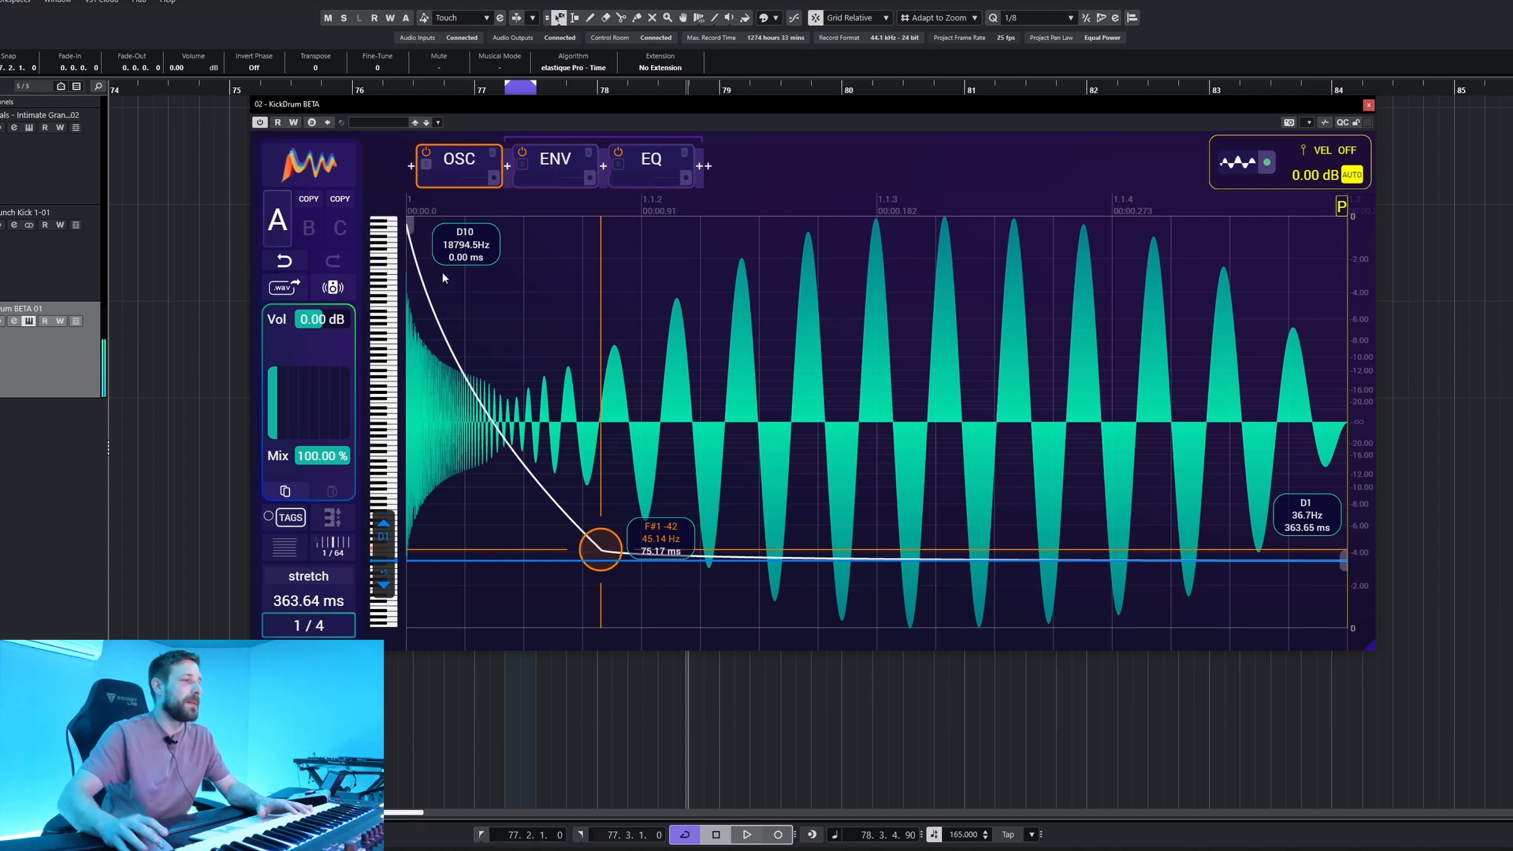
pyautogui.moveTo(439, 340)
pyautogui.mouseDown()
pyautogui.moveTo(445, 322)
pyautogui.moveTo(409, 347)
pyautogui.moveTo(421, 338)
pyautogui.mouseUp()
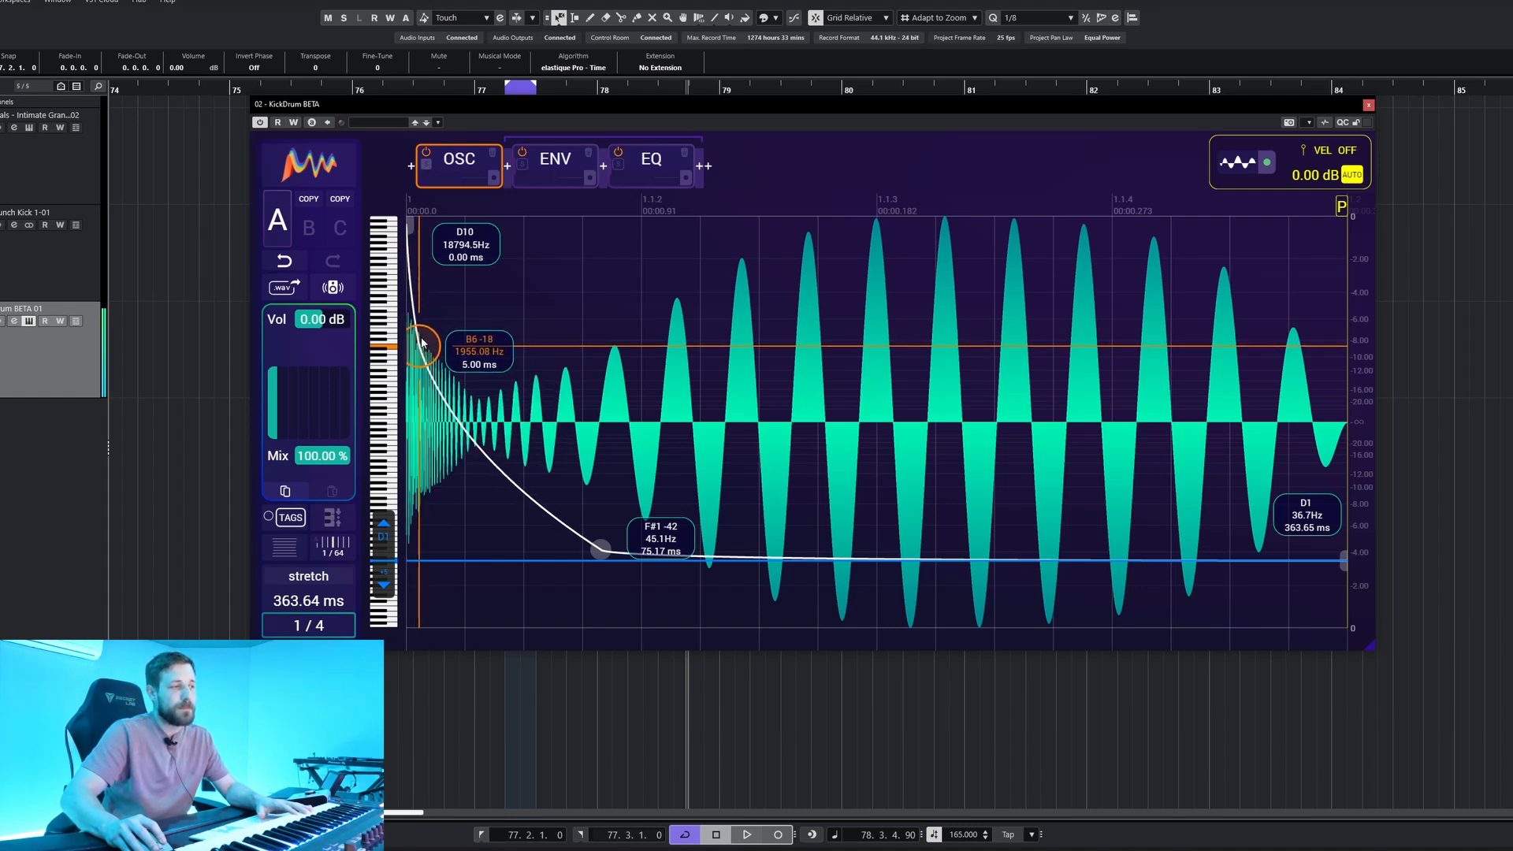
# - Check the audio slice at 77.4, and shape the envelope with pitch points at about 139 Hz, 76 ms and 42 Hz, 180 ms
pyautogui.moveTo(743, 124)
pyautogui.mouseDown()
pyautogui.moveTo(764, 547)
pyautogui.moveTo(740, 453)
pyautogui.mouseUp()
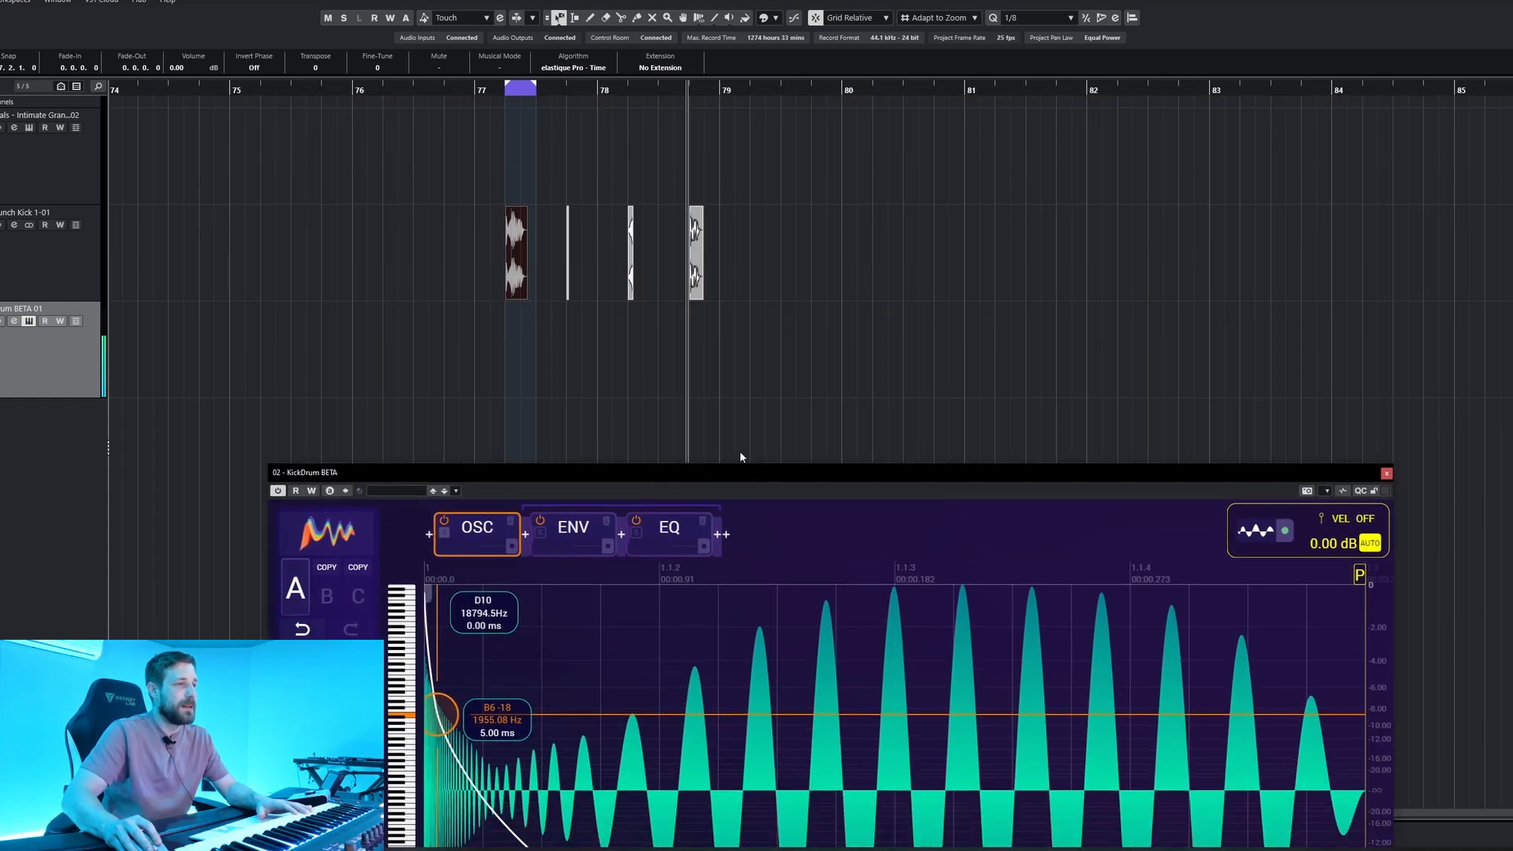
pyautogui.moveTo(558, 195); pyautogui.dragTo(581, 244)
pyautogui.scroll(8, 565, 220)
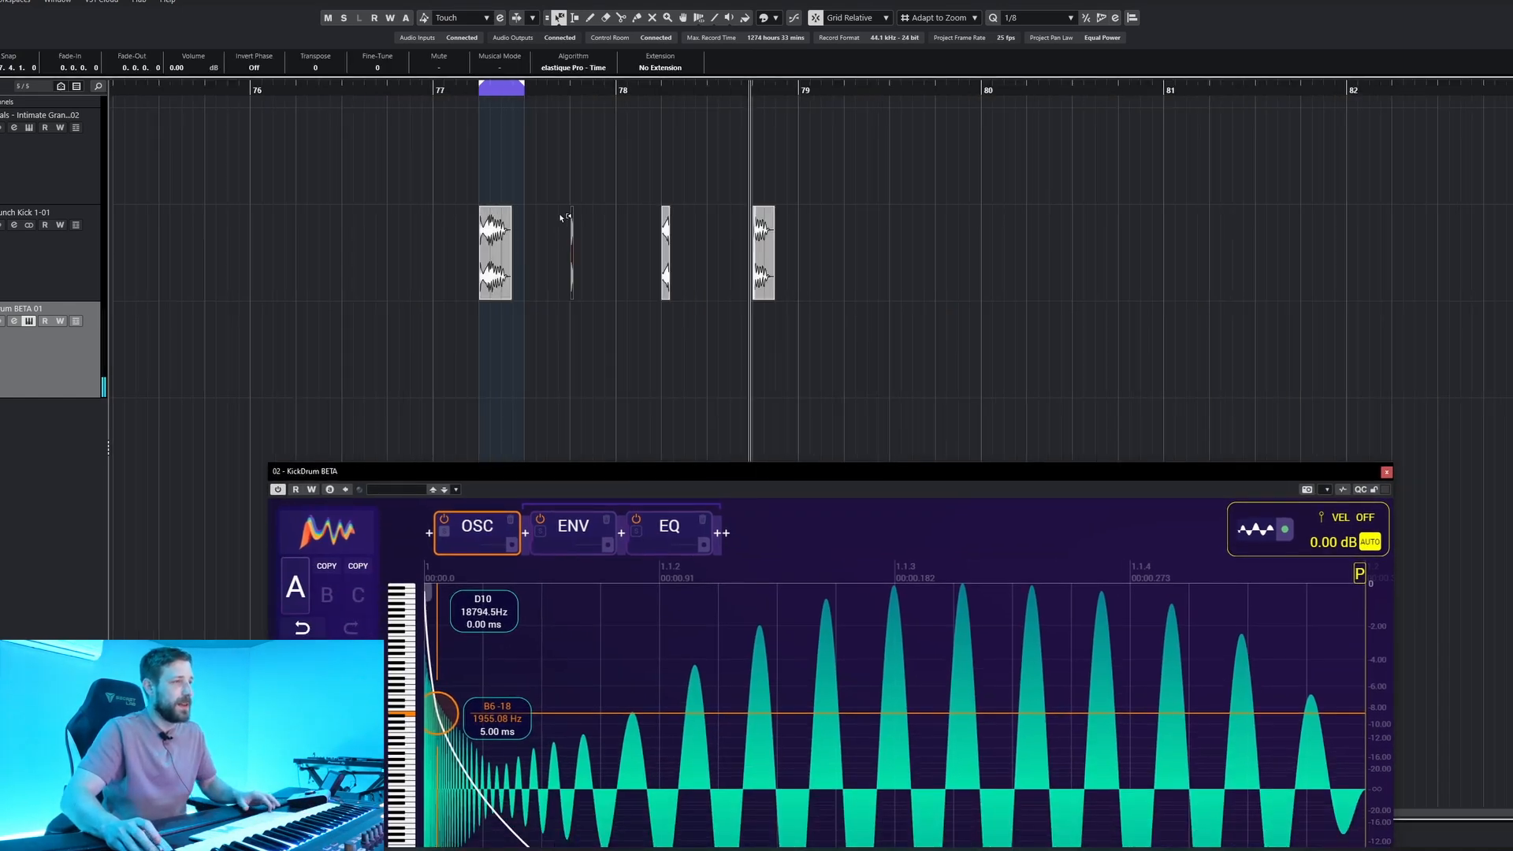
pyautogui.moveTo(777, 471); pyautogui.dragTo(773, 134)
pyautogui.moveTo(438, 377); pyautogui.dragTo(617, 520)
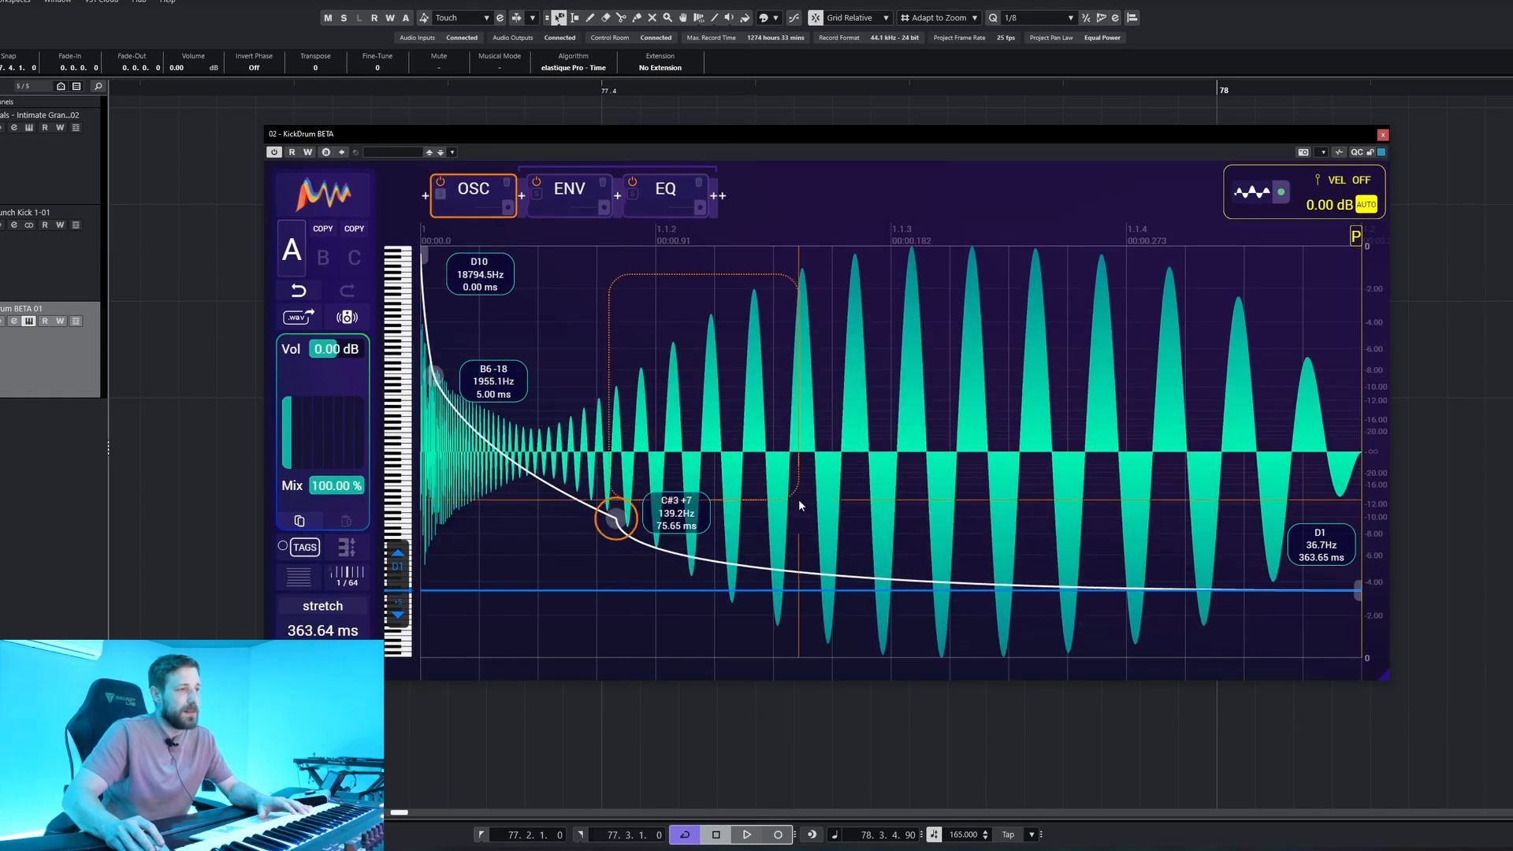
pyautogui.moveTo(896, 579); pyautogui.dragTo(887, 588)
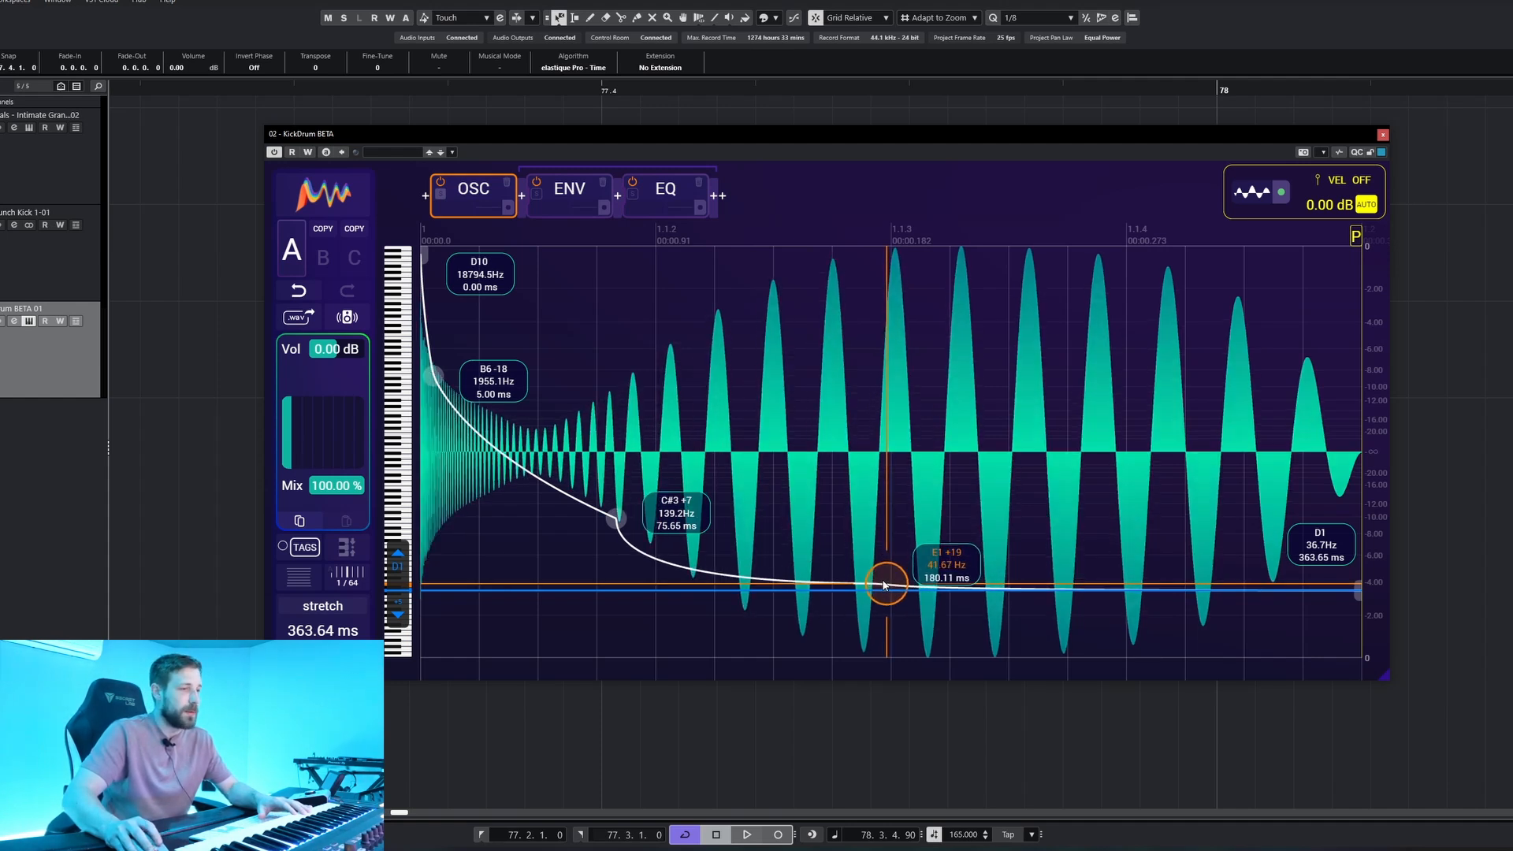
# - Align the tail and end pitch points to F1 (43.7 Hz), with the tail point at about 178 ms
pyautogui.click(347, 547)
pyautogui.click(888, 584)
pyautogui.moveTo(891, 584)
pyautogui.mouseDown()
pyautogui.moveTo(881, 594)
pyautogui.moveTo(886, 579)
pyautogui.mouseUp()
pyautogui.moveTo(1358, 587); pyautogui.dragTo(1312, 585)
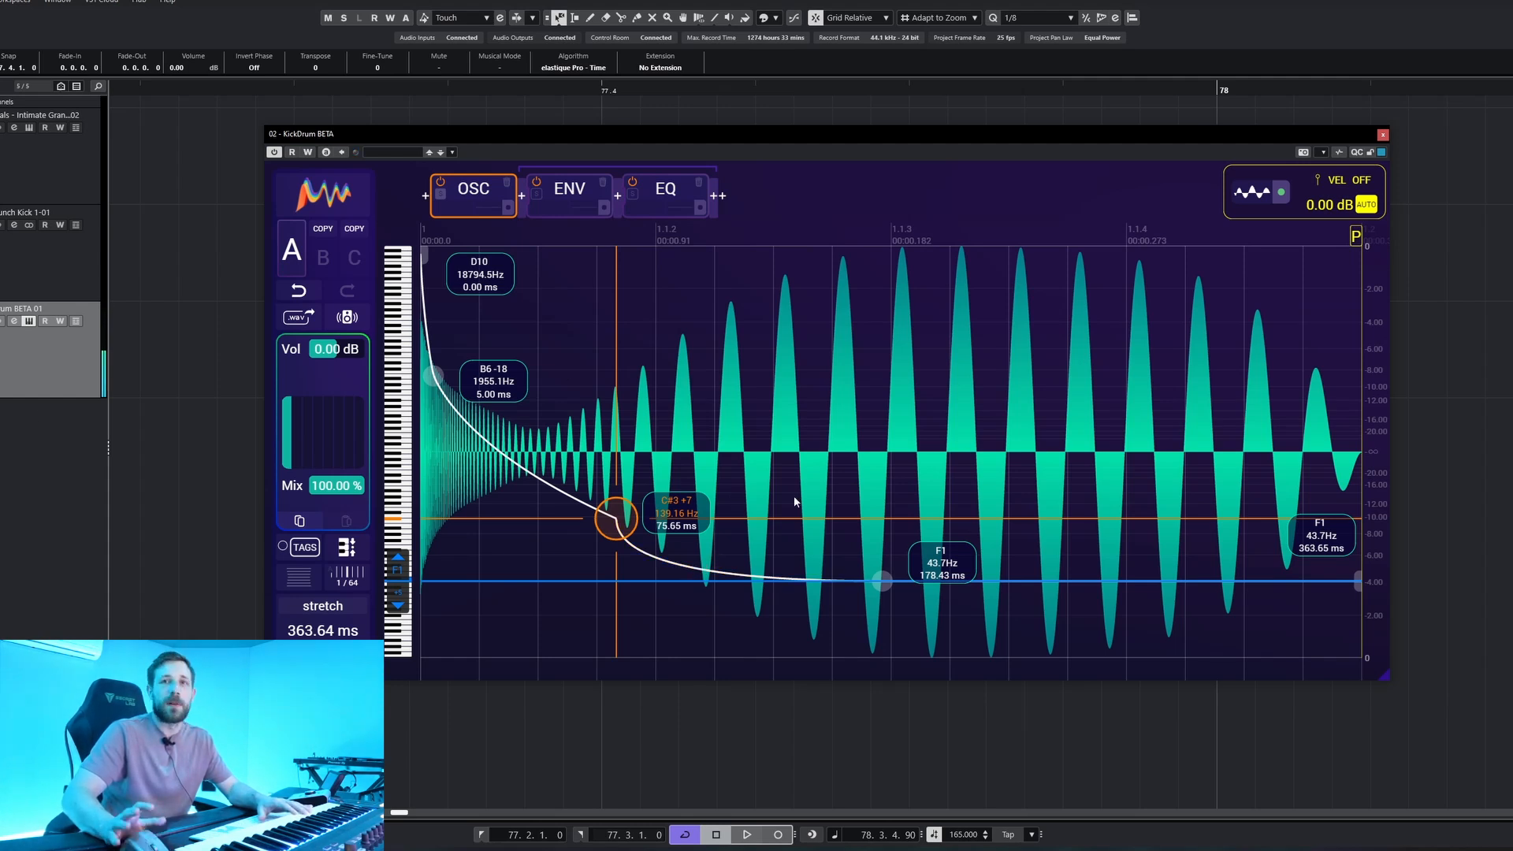
# - Try different bends of the pitch curve between the C#3 and F1 points, finishing with a nearly straight slope
pyautogui.moveTo(685, 569); pyautogui.dragTo(769, 447)
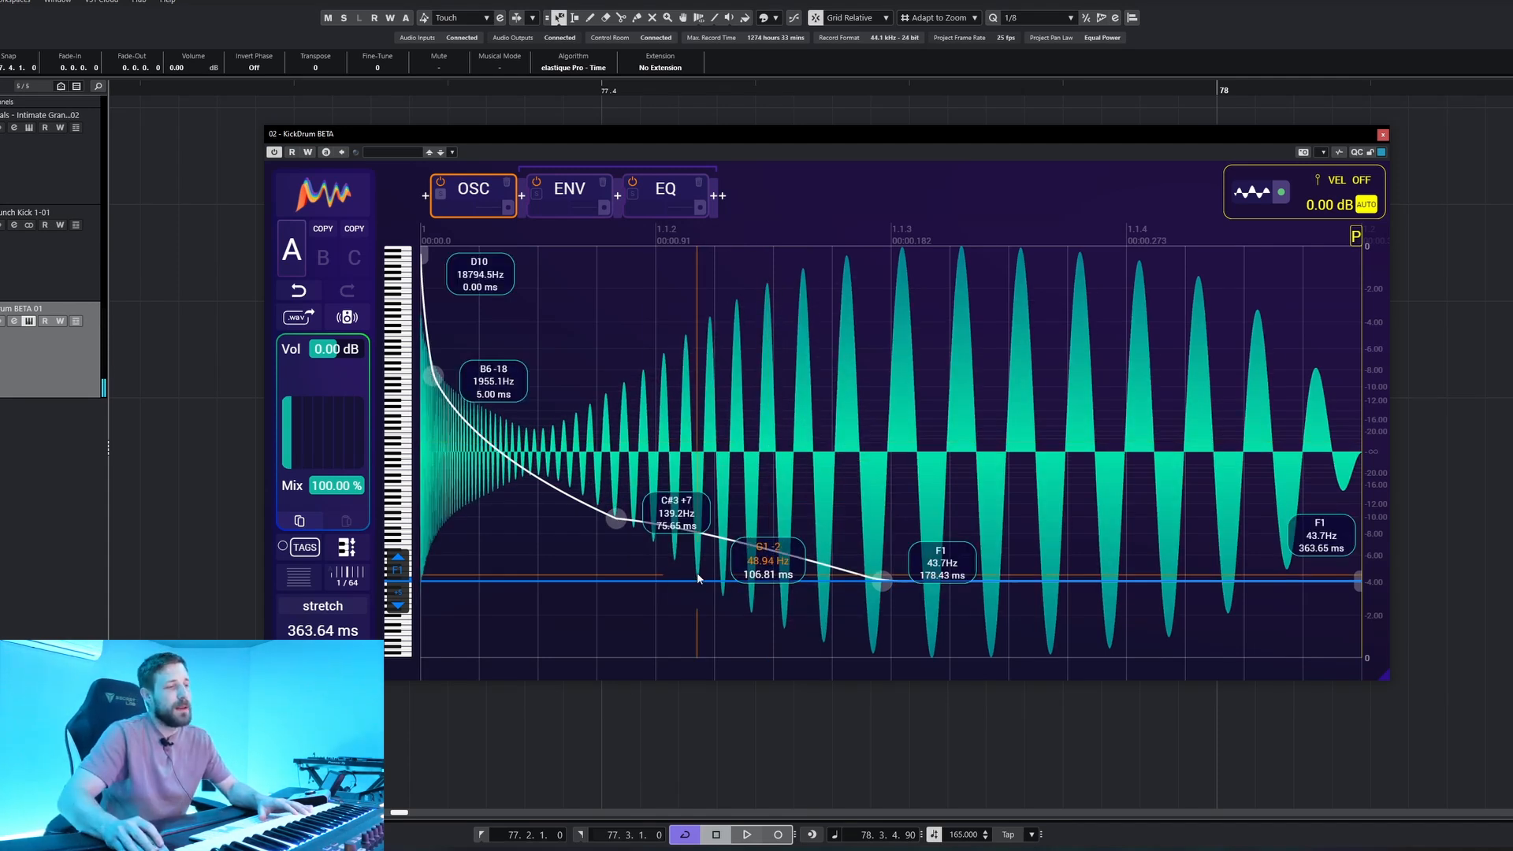
pyautogui.moveTo(737, 541); pyautogui.dragTo(733, 613)
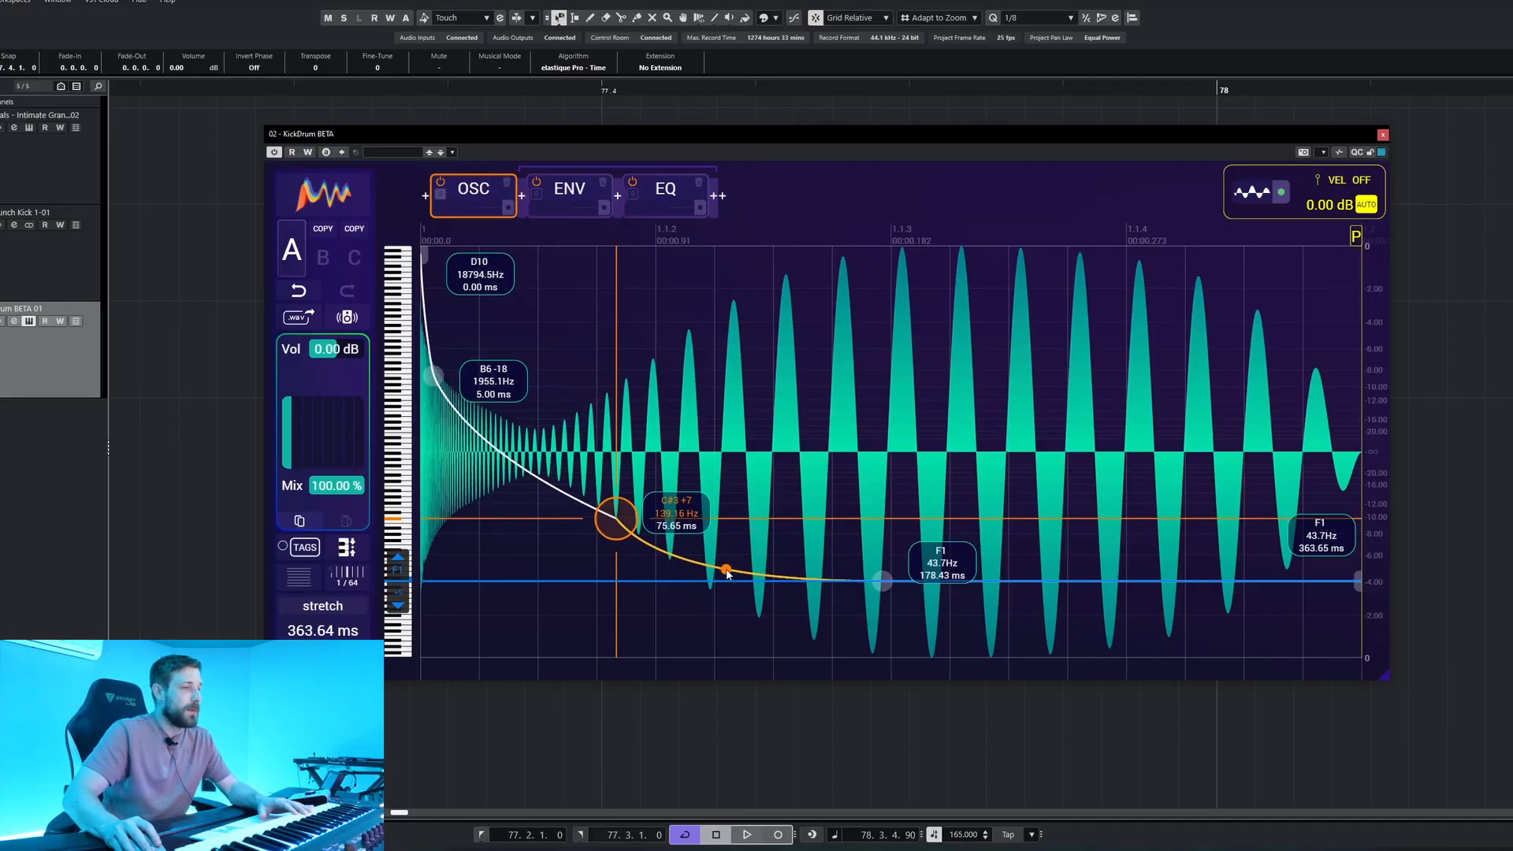
pyautogui.moveTo(739, 520); pyautogui.dragTo(740, 529)
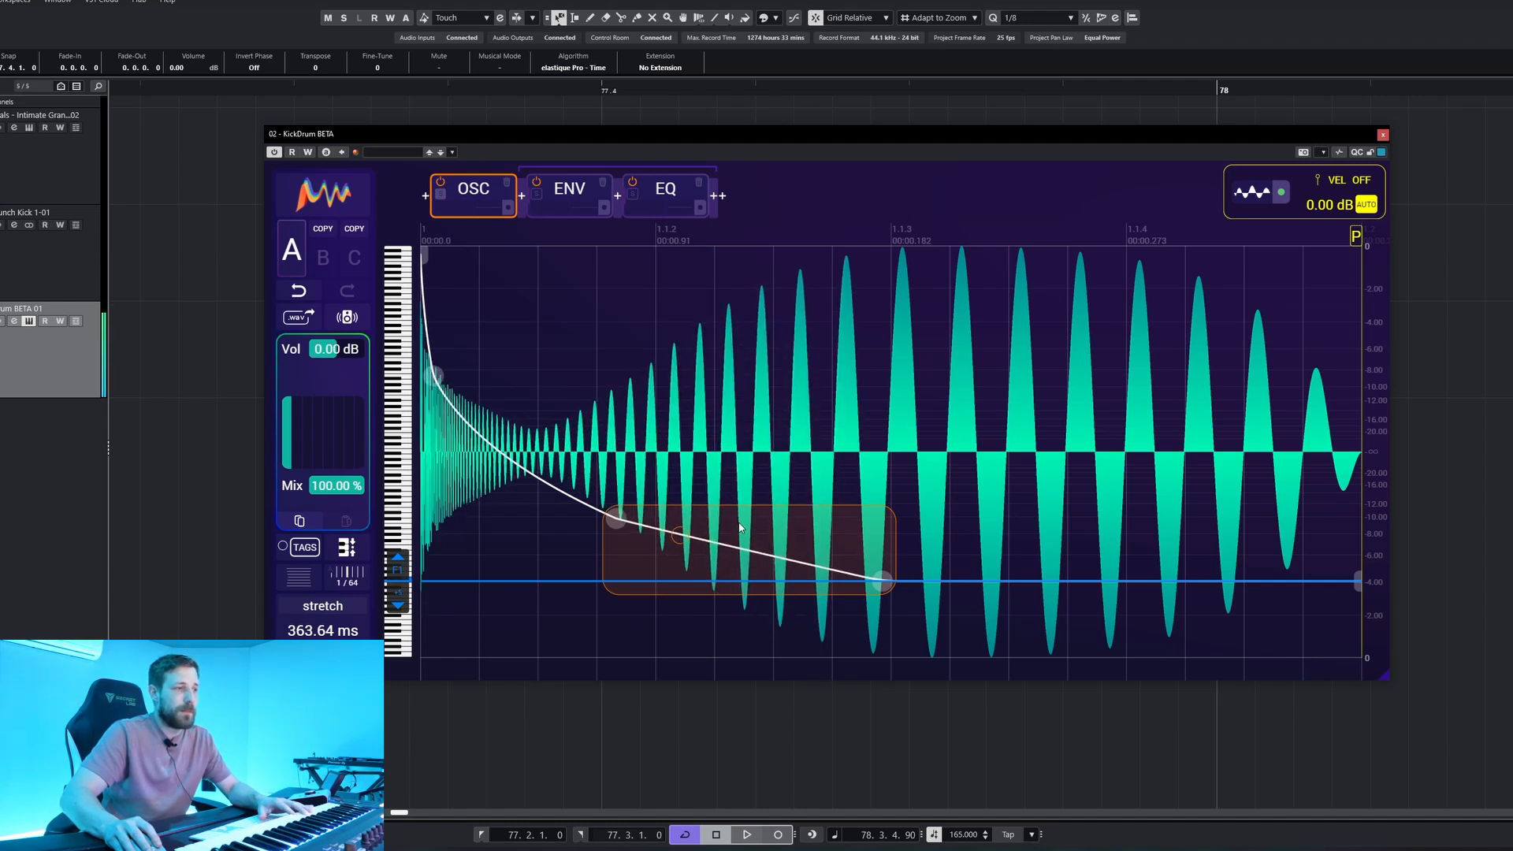
pyautogui.moveTo(739, 529); pyautogui.dragTo(740, 529)
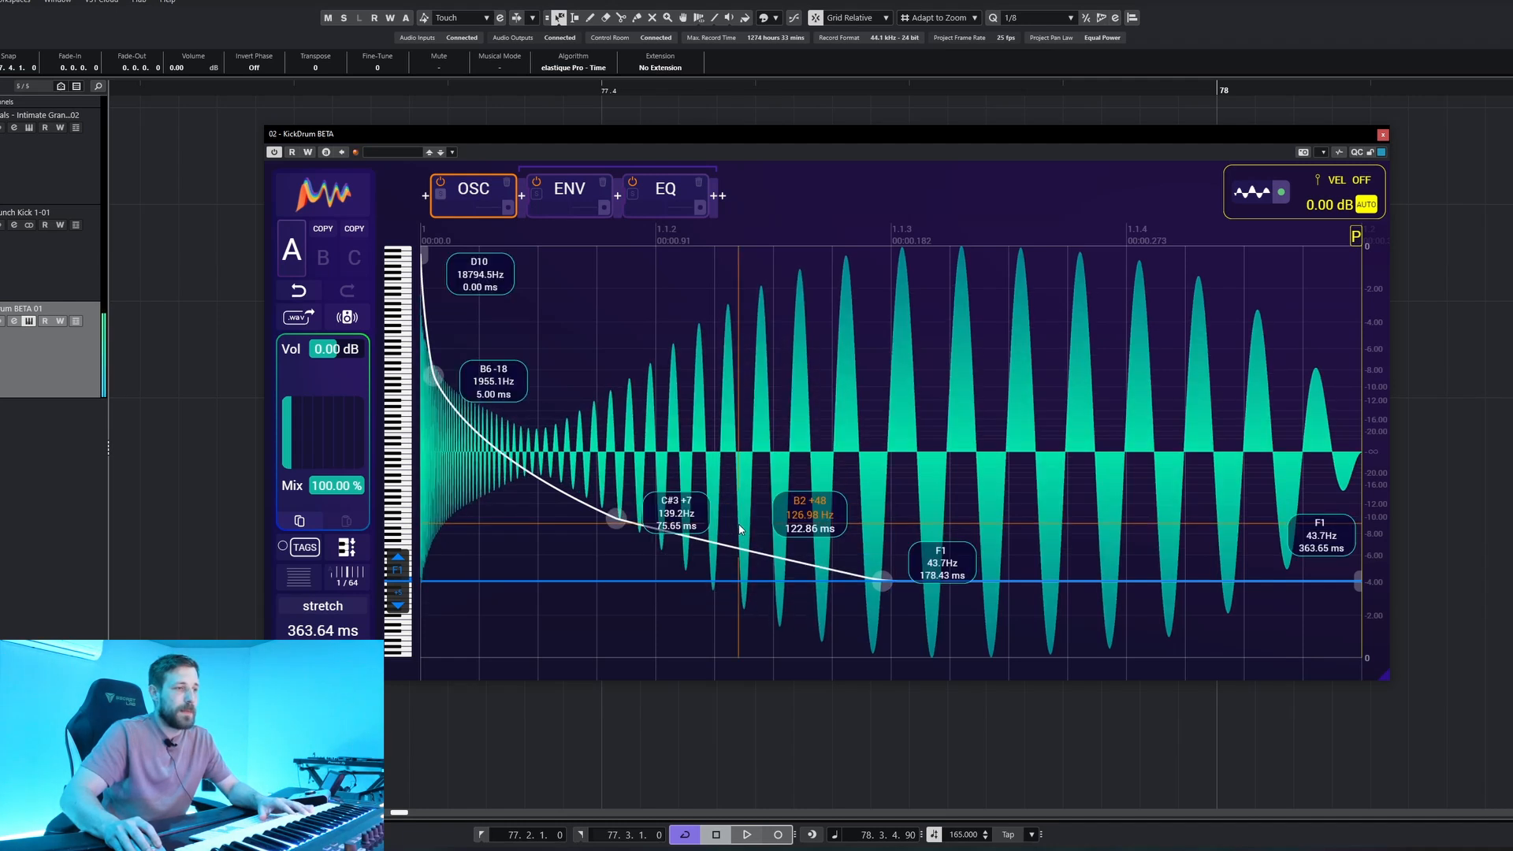
# - Sweep a band of the plugin's EQ through cuts and boosts, leaving a cut of about 5.2 dB at 180 Hz
pyautogui.click(584, 197)
pyautogui.click(675, 197)
pyautogui.moveTo(859, 619)
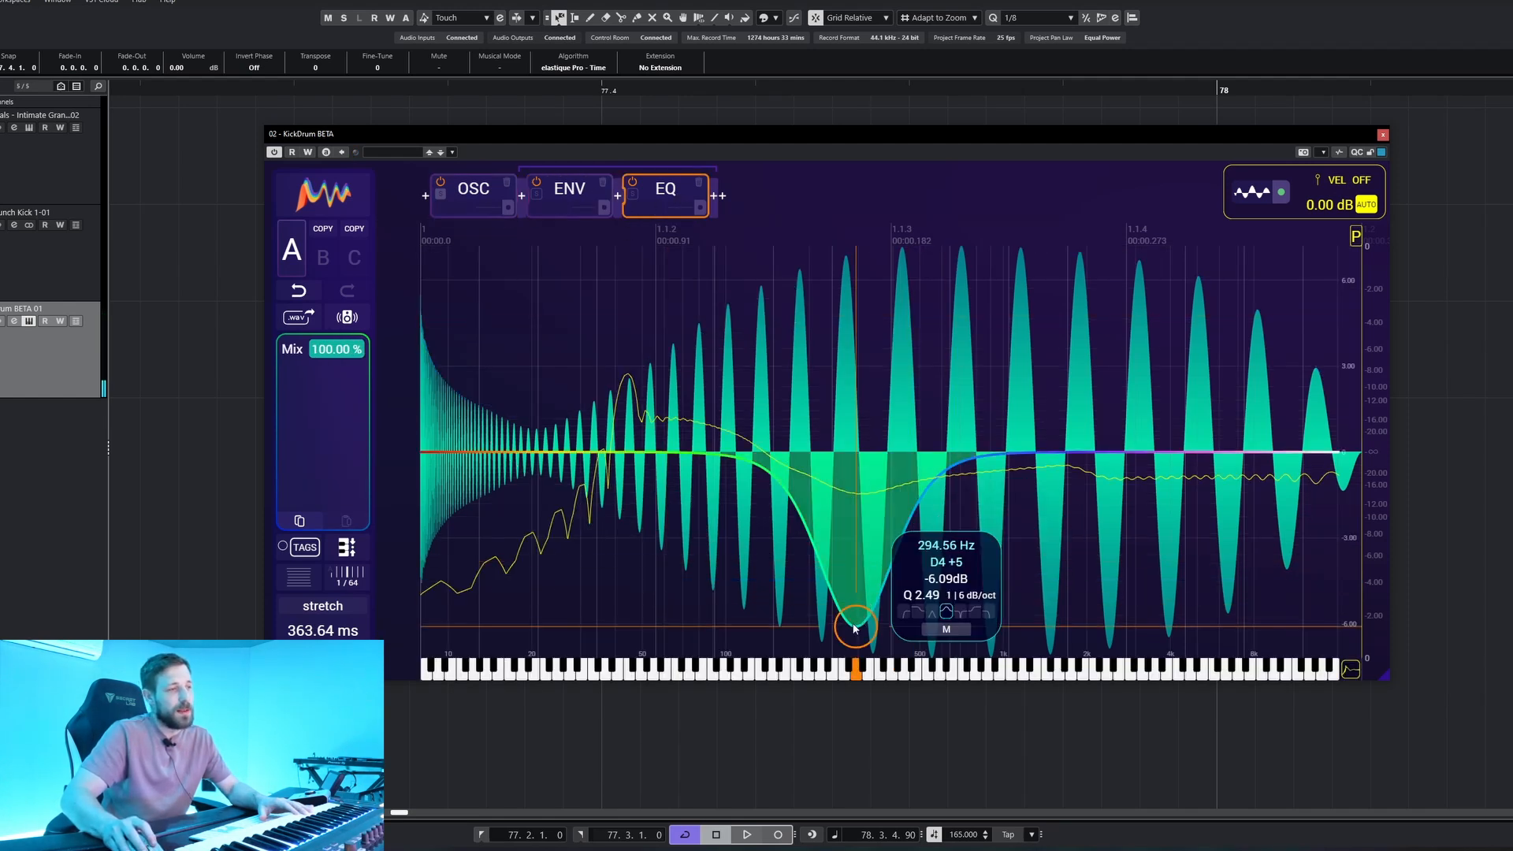
pyautogui.moveTo(855, 628); pyautogui.dragTo(1007, 605)
pyautogui.moveTo(1005, 352); pyautogui.dragTo(1138, 227)
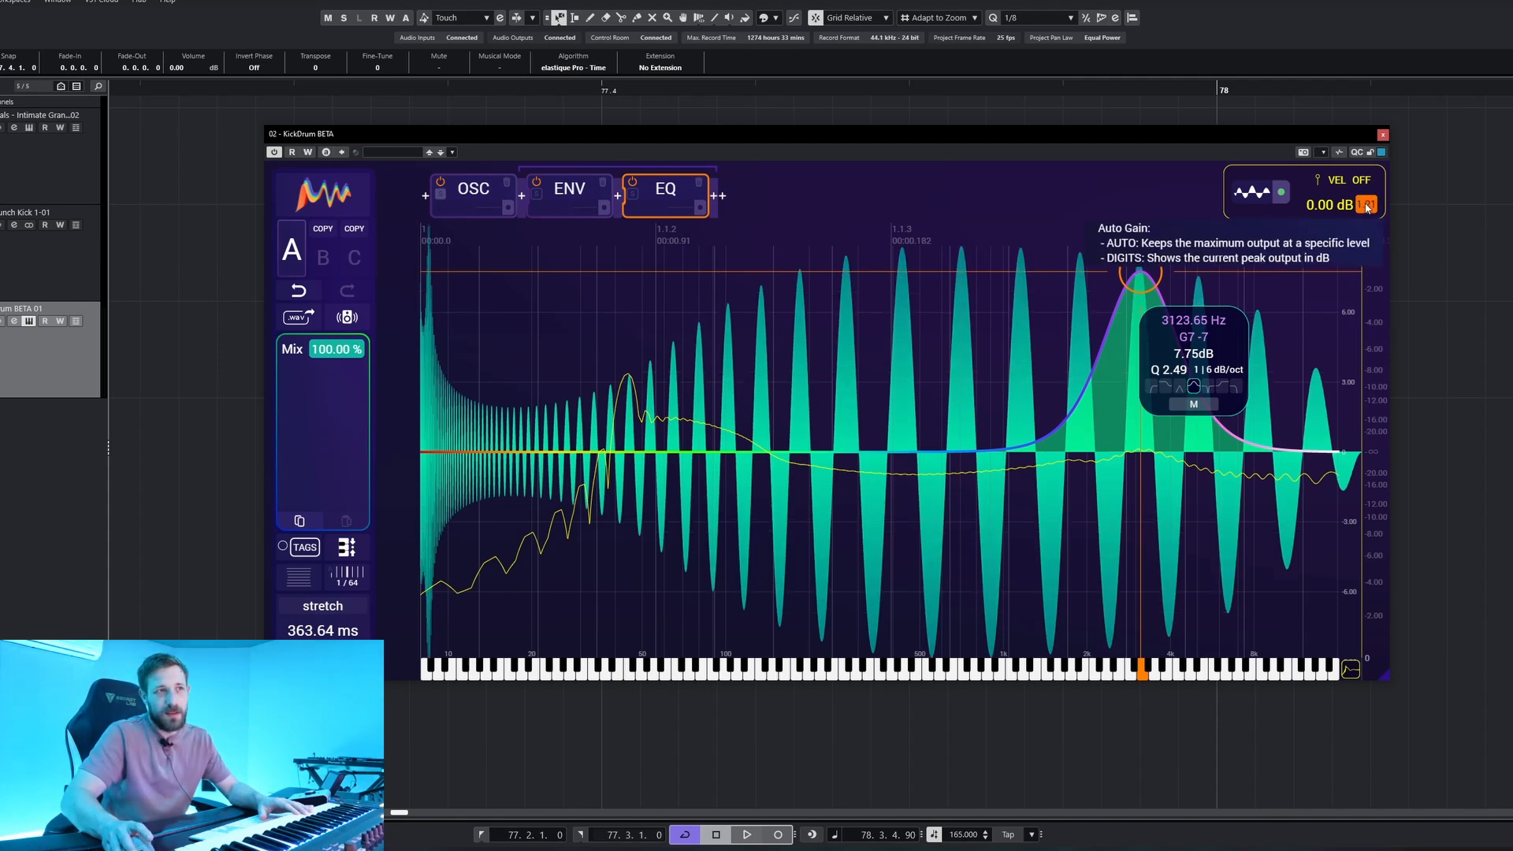
pyautogui.moveTo(1147, 280); pyautogui.dragTo(1063, 431)
pyautogui.moveTo(896, 494); pyautogui.dragTo(796, 617)
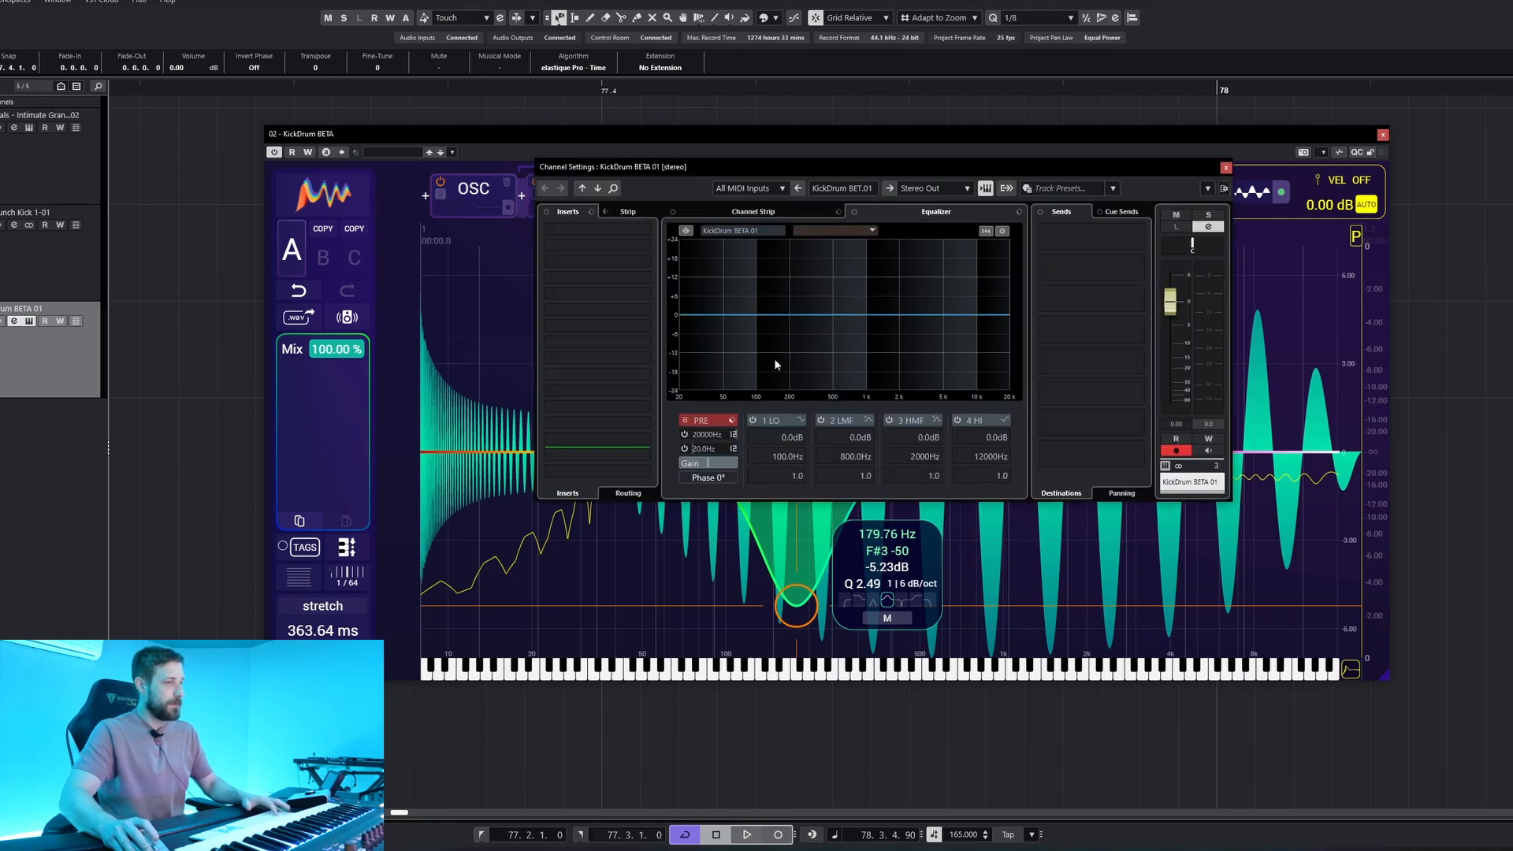
# - Insert Pro-Q 4 on the KickDrum channel and add a bell boost of about 5.1 dB at 258 Hz with Q 1.787
pyautogui.click(618, 328)
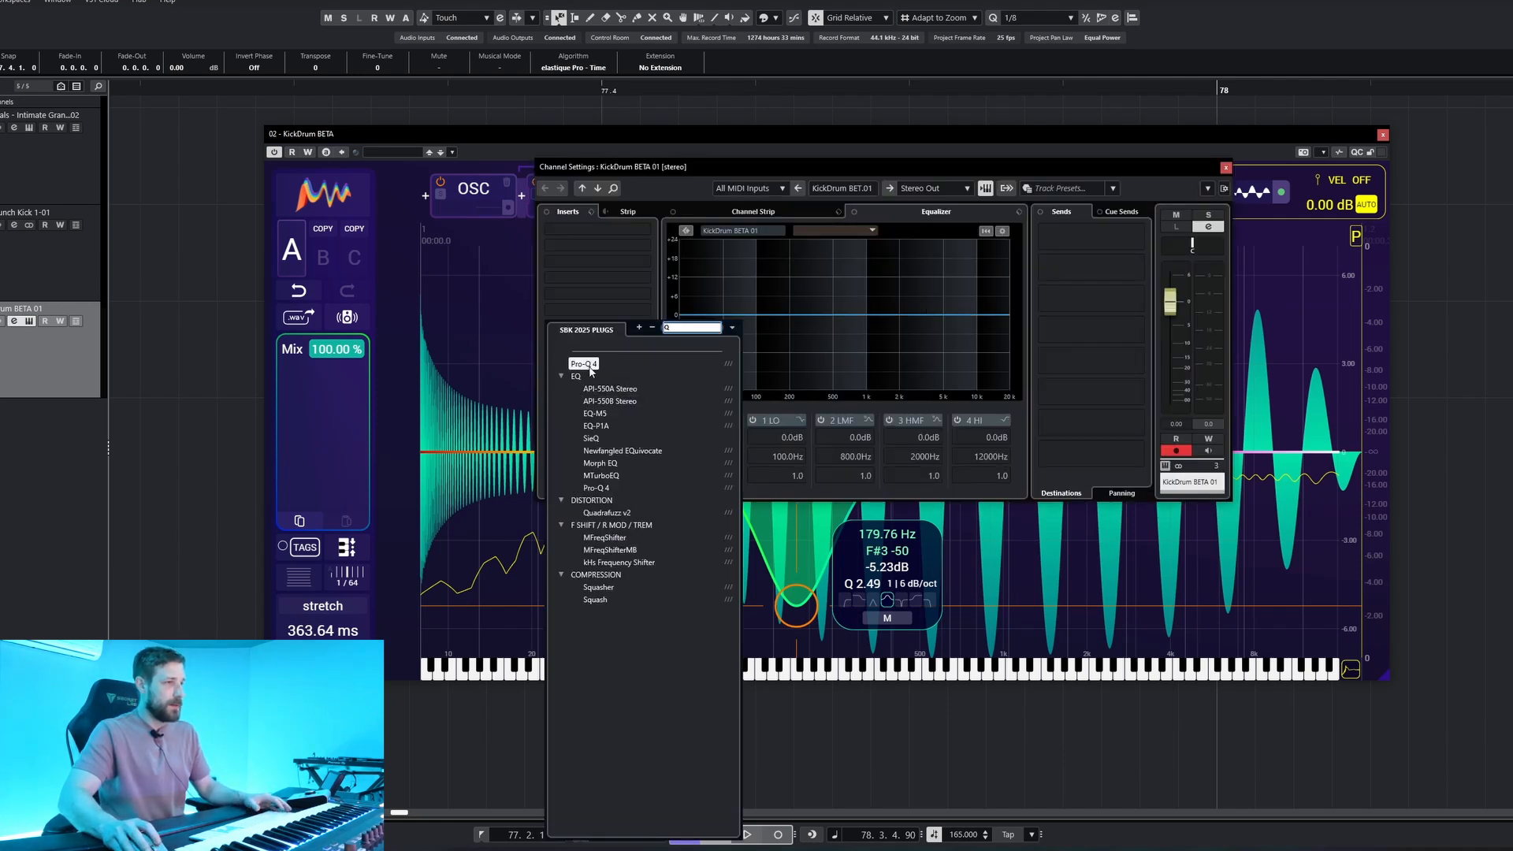
pyautogui.click(591, 369)
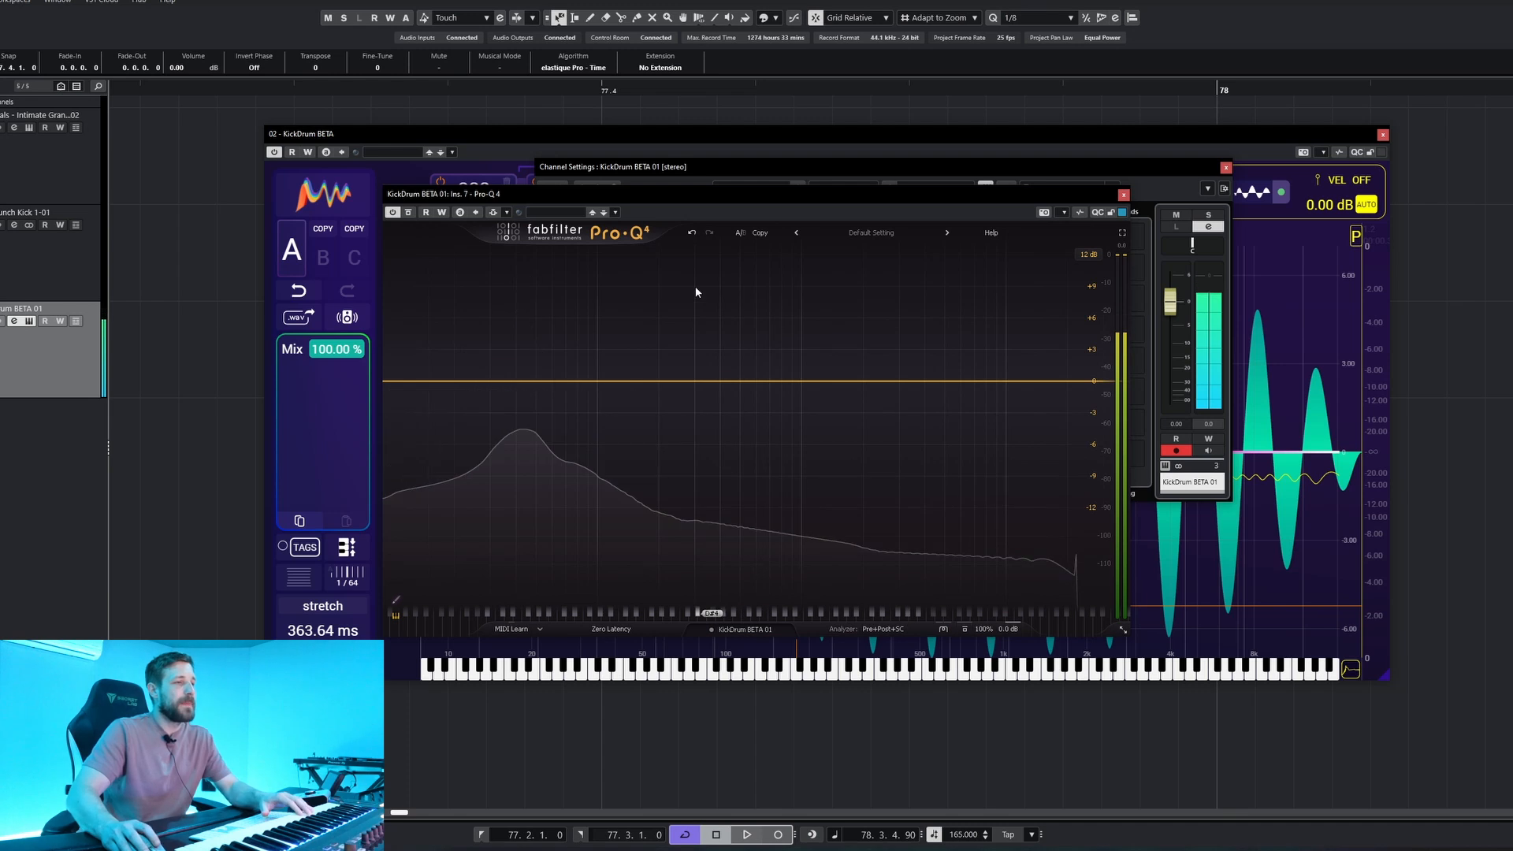
pyautogui.doubleClick(674, 294)
pyautogui.scroll(5, 674, 295)
pyautogui.moveTo(674, 295); pyautogui.dragTo(679, 292)
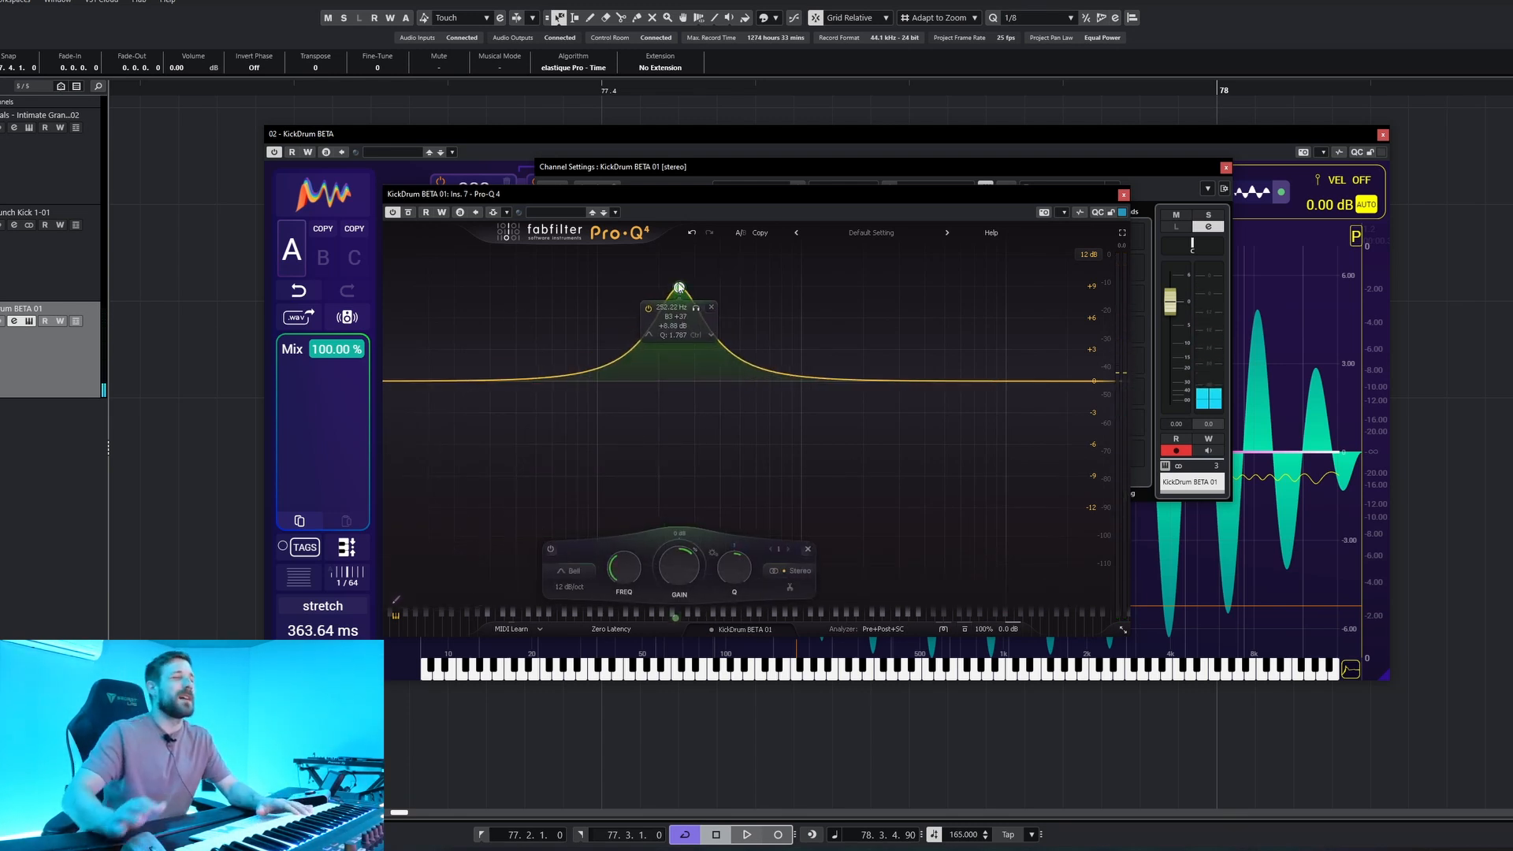
pyautogui.moveTo(676, 292); pyautogui.dragTo(681, 327)
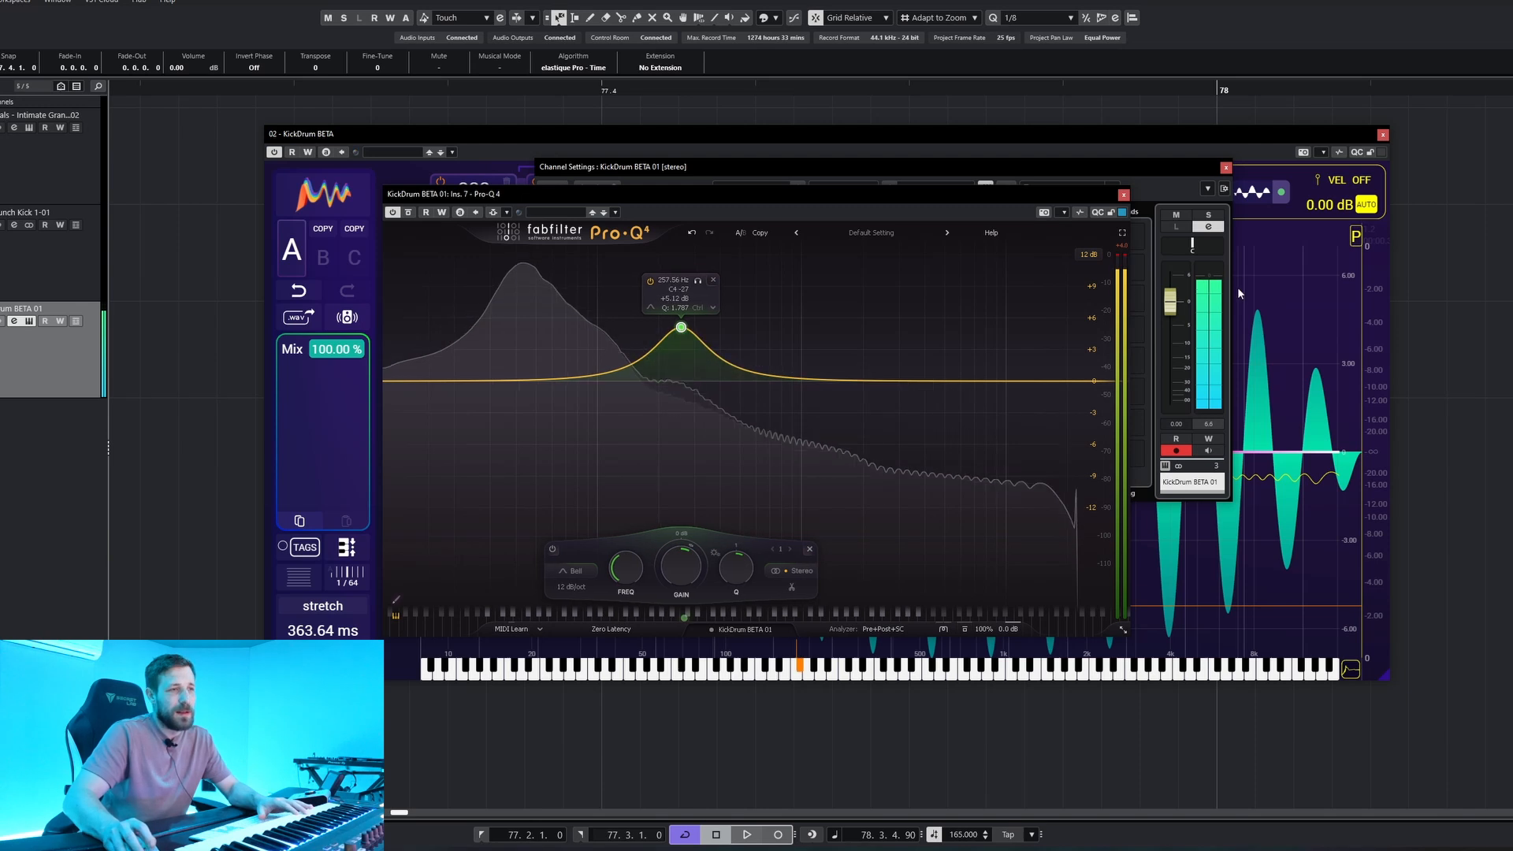
# - Lower the KickDrum channel's volume to -7.14 dB and shift the Pro-Q 4 bell to about 244 Hz with a 5.6 dB boost
pyautogui.moveTo(1171, 302); pyautogui.dragTo(1171, 335)
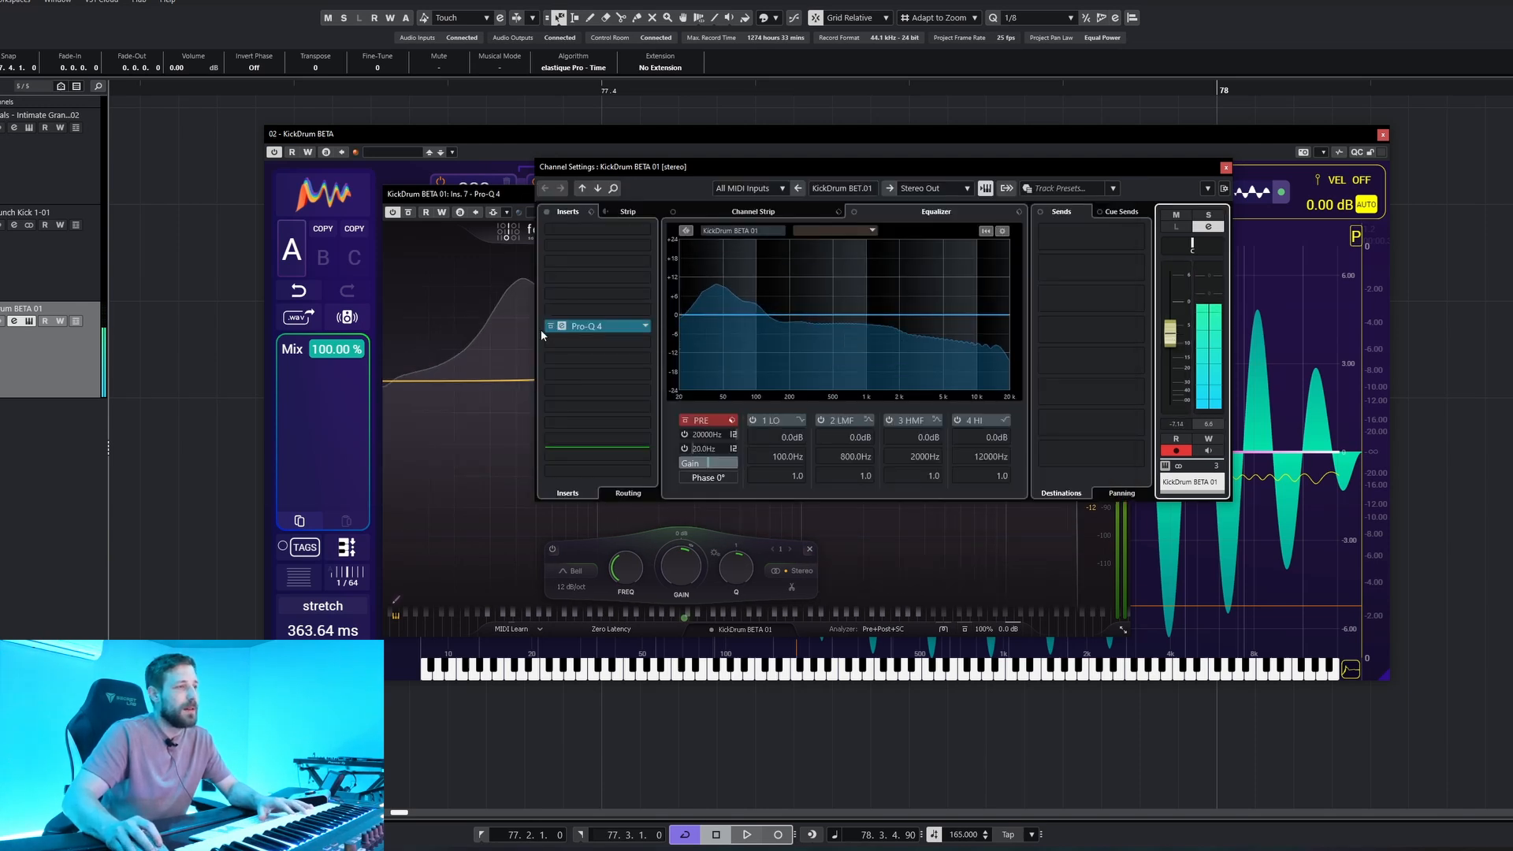
pyautogui.click(614, 324)
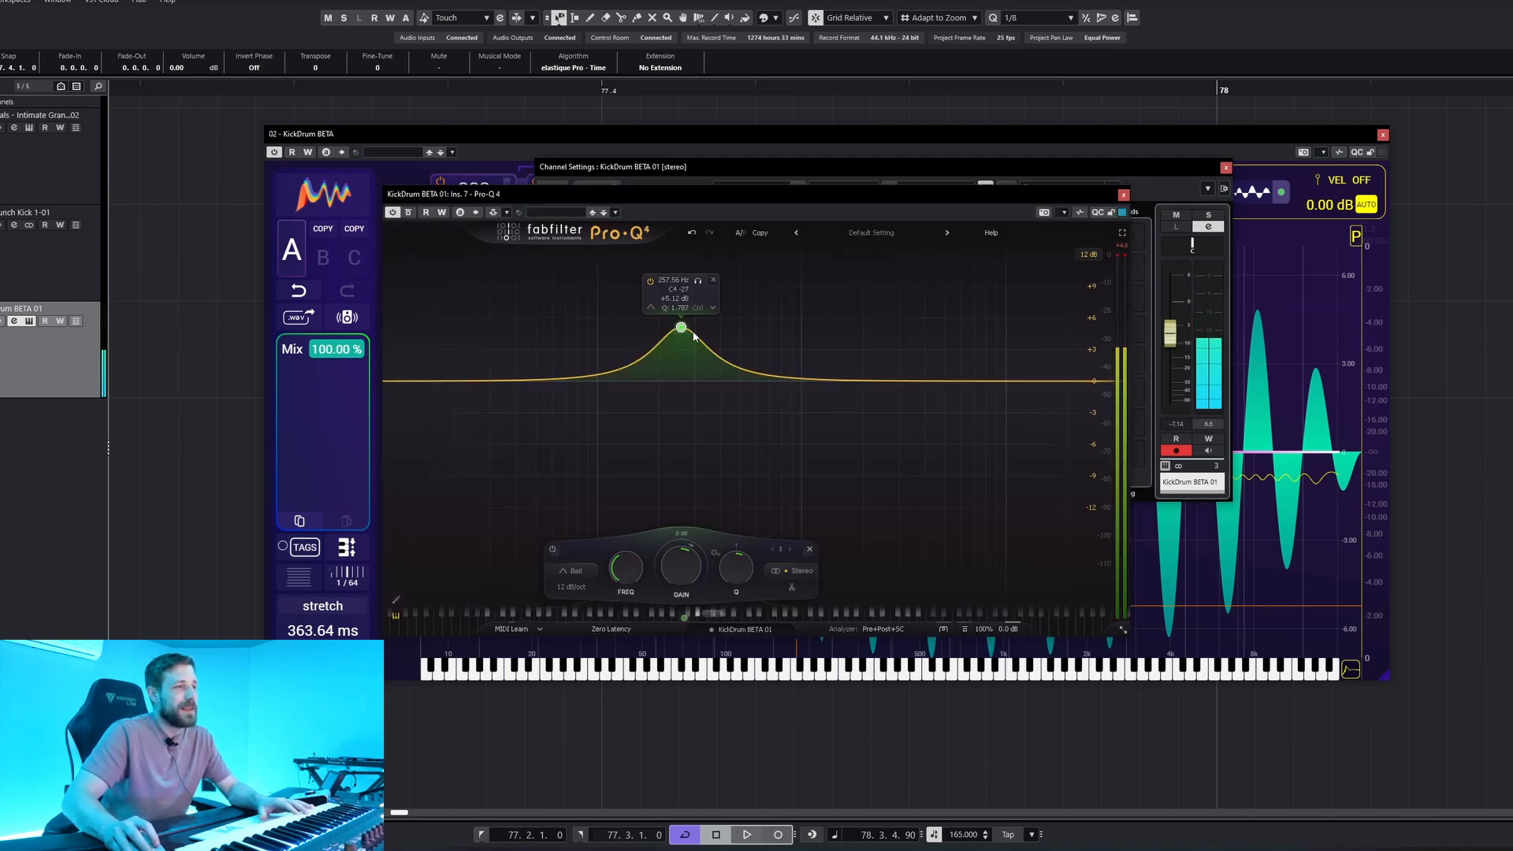
pyautogui.moveTo(681, 327); pyautogui.dragTo(675, 320)
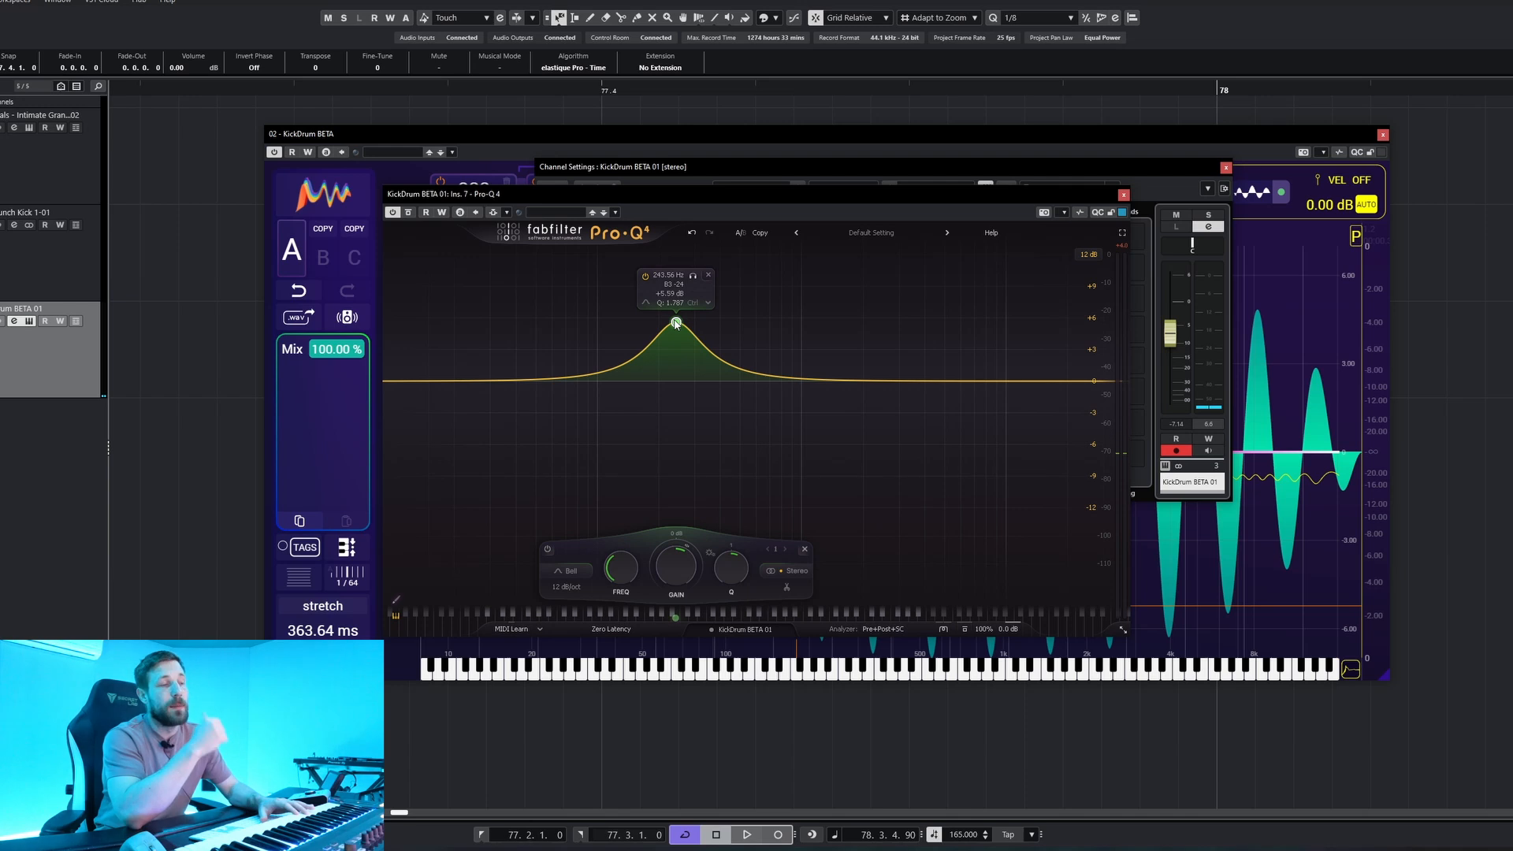
# - Pull the Pro-Q 4 bell down to a 30 dB cut at about 237 Hz and close the EQ and channel settings windows
pyautogui.moveTo(675, 324); pyautogui.dragTo(675, 516)
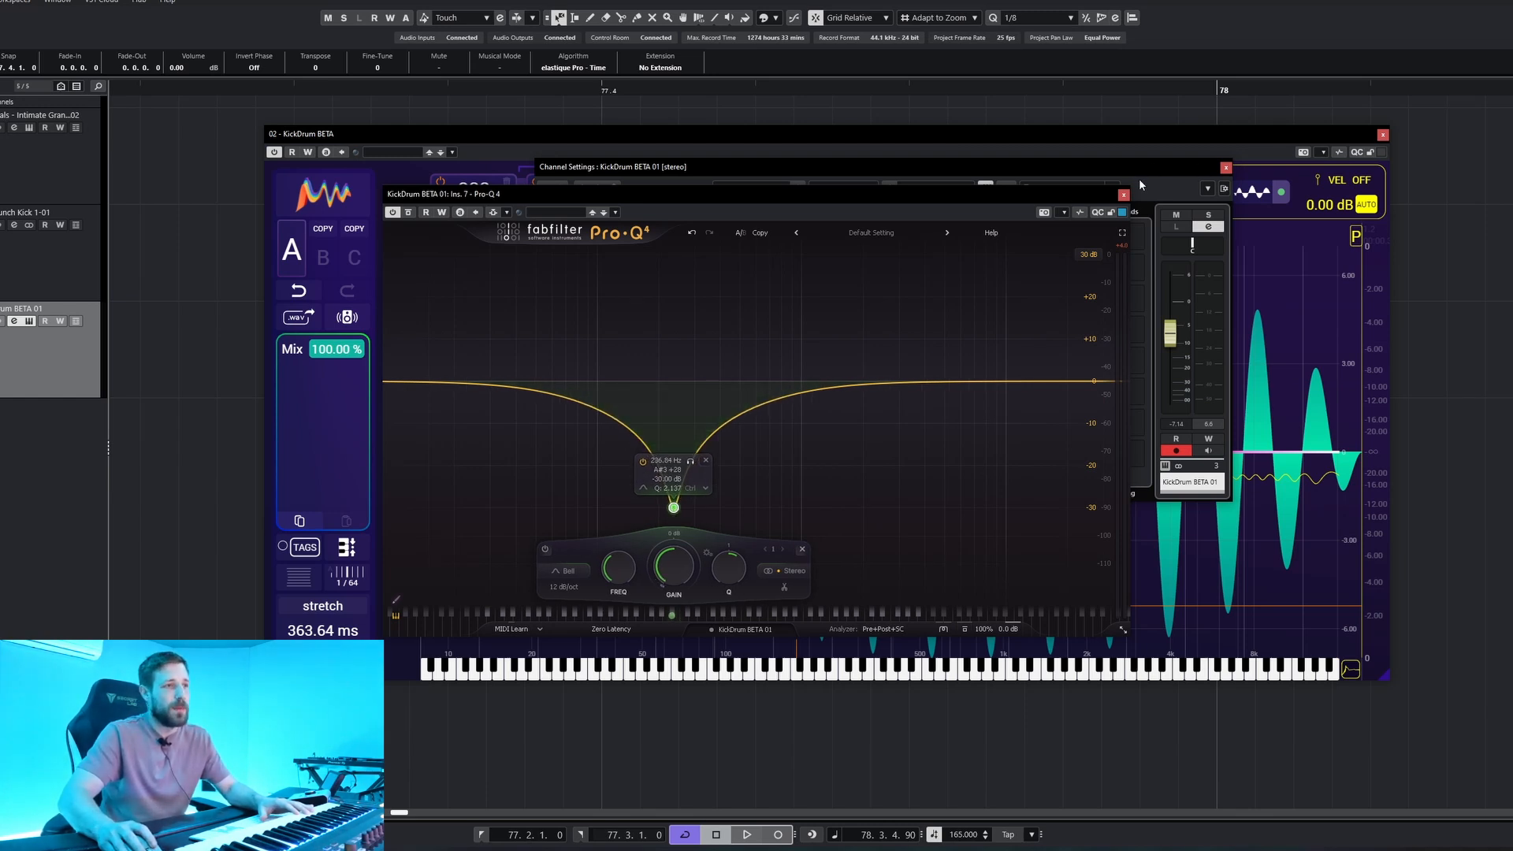
pyautogui.click(1124, 194)
pyautogui.click(1225, 167)
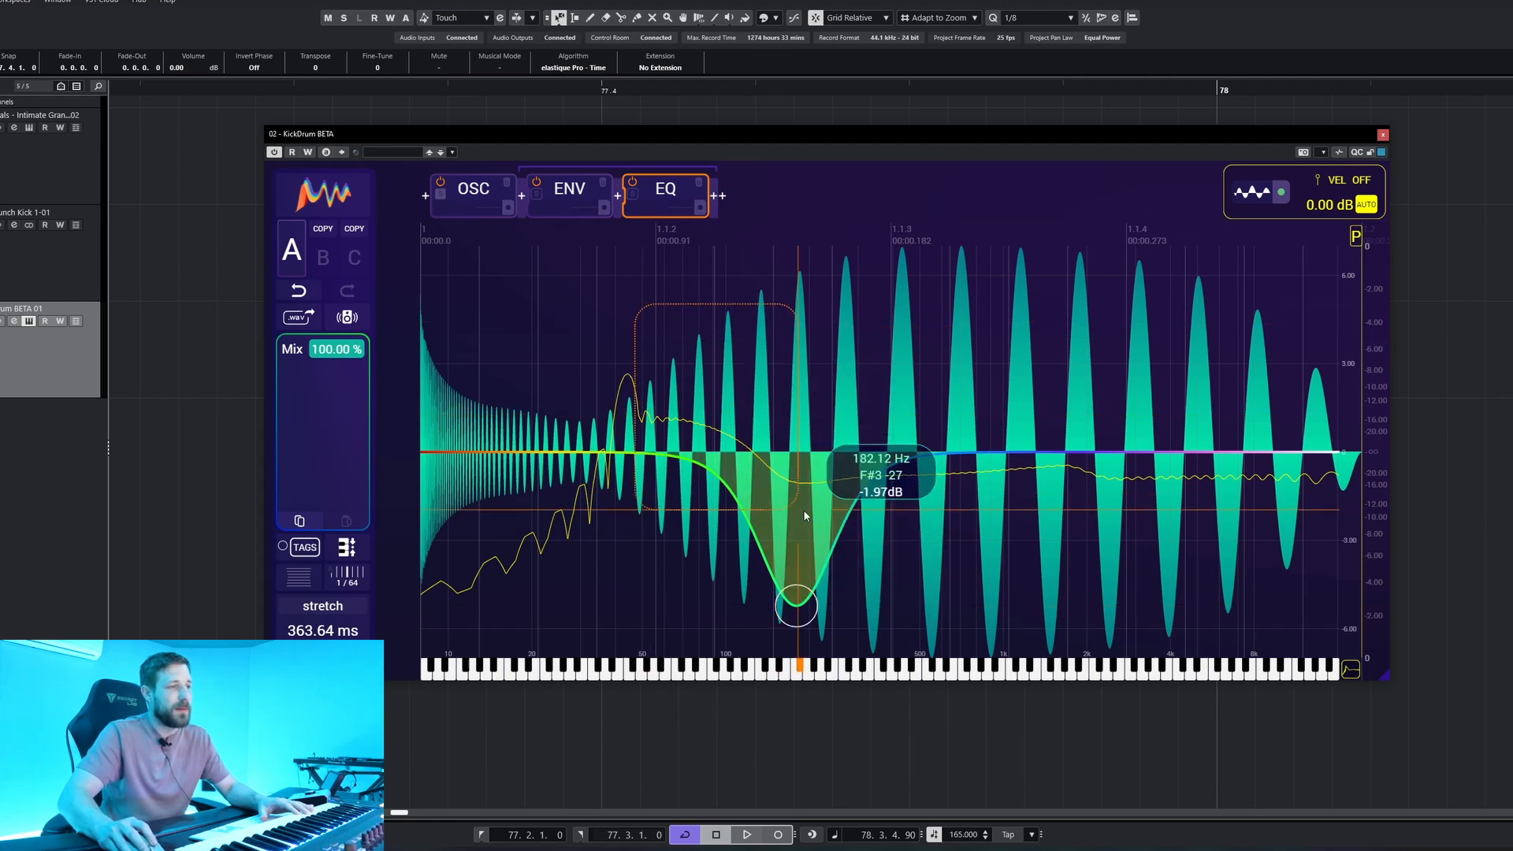
# - Move the cut band of KickDrum's built-in EQ to about 264 Hz with a gentler gain of about -1.8 dB
pyautogui.moveTo(801, 617); pyautogui.dragTo(799, 599)
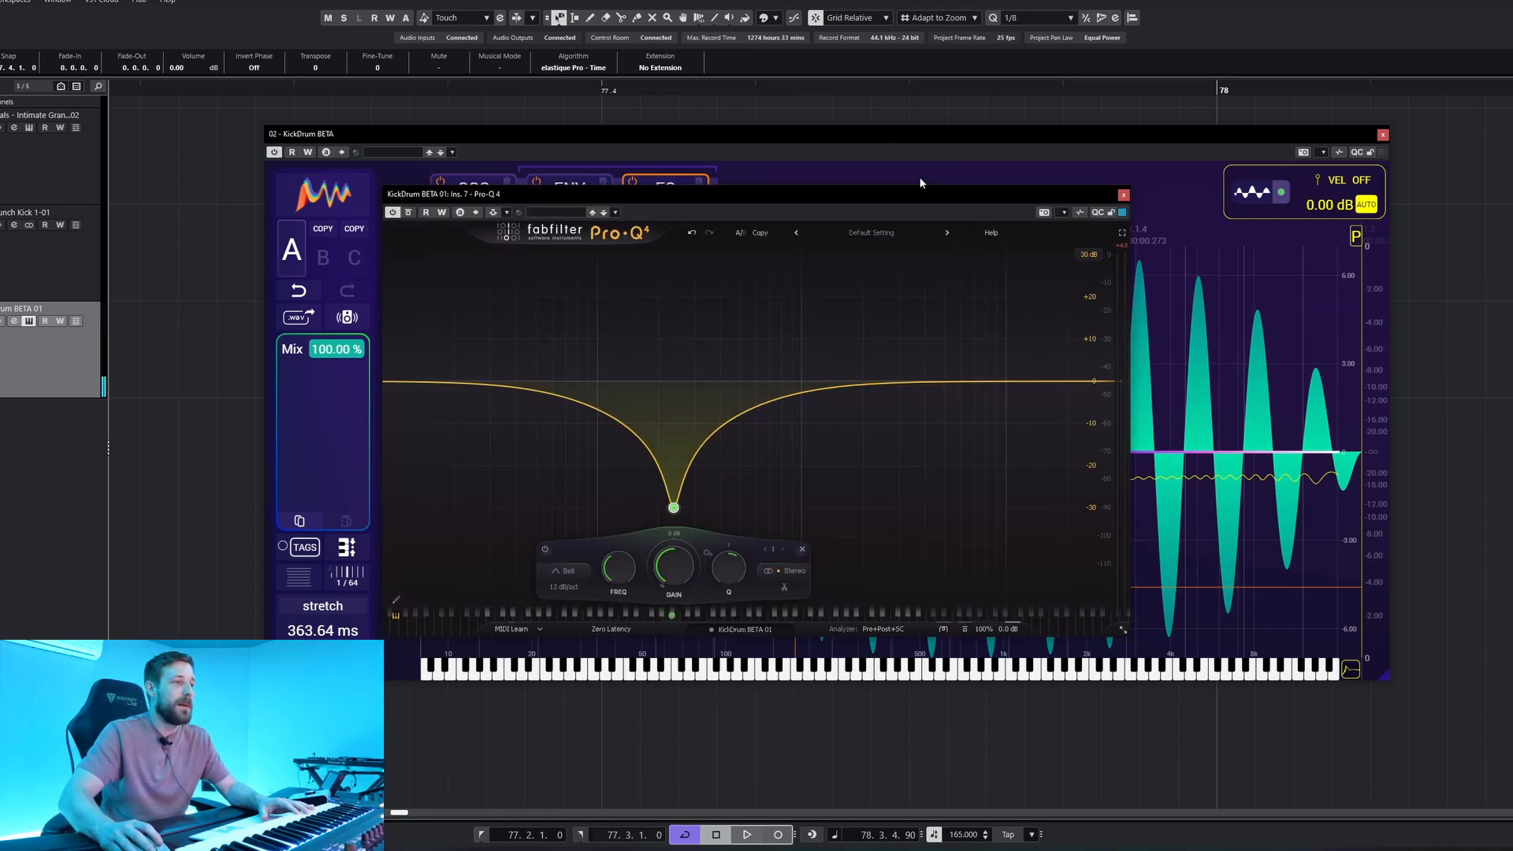
pyautogui.moveTo(795, 589); pyautogui.dragTo(845, 508)
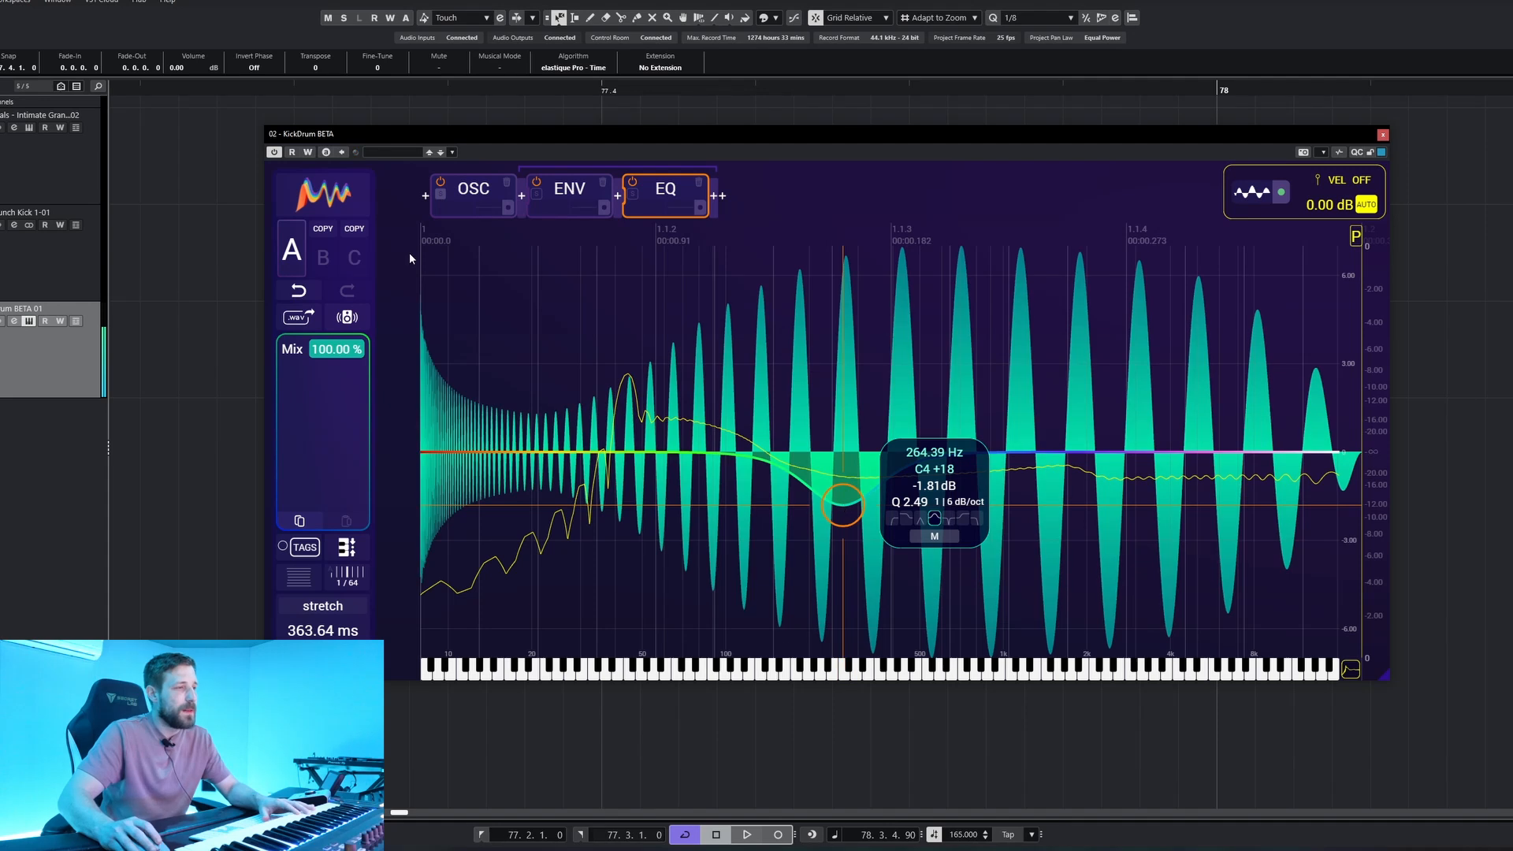
# - Reshape KickDrum's amplitude envelope by shifting the early dip and the rise into the body later, and check the oscillator's pitch curve
pyautogui.click(570, 191)
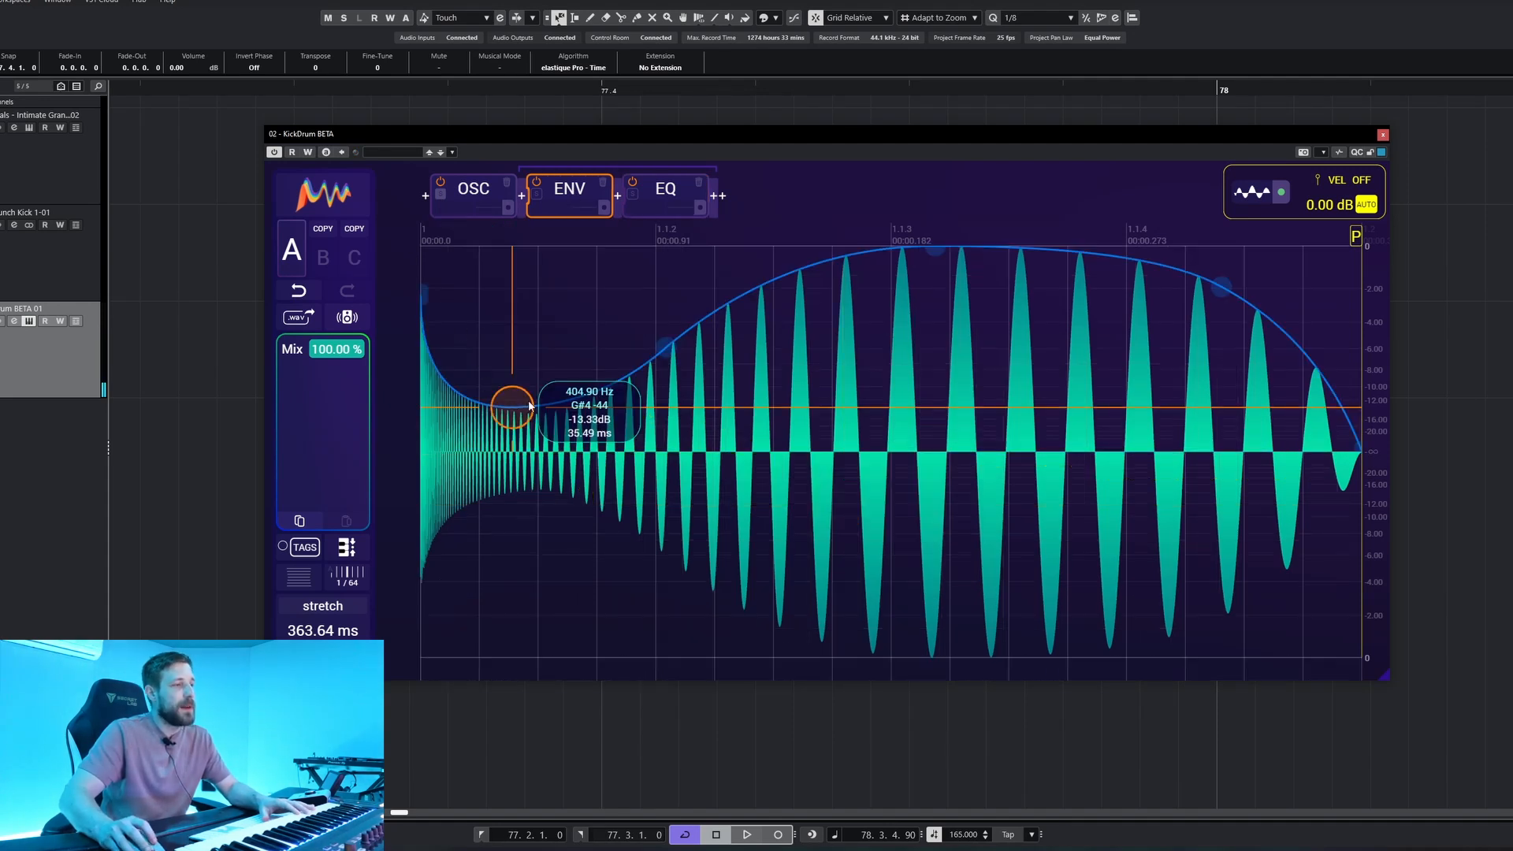
pyautogui.moveTo(517, 420); pyautogui.dragTo(691, 313)
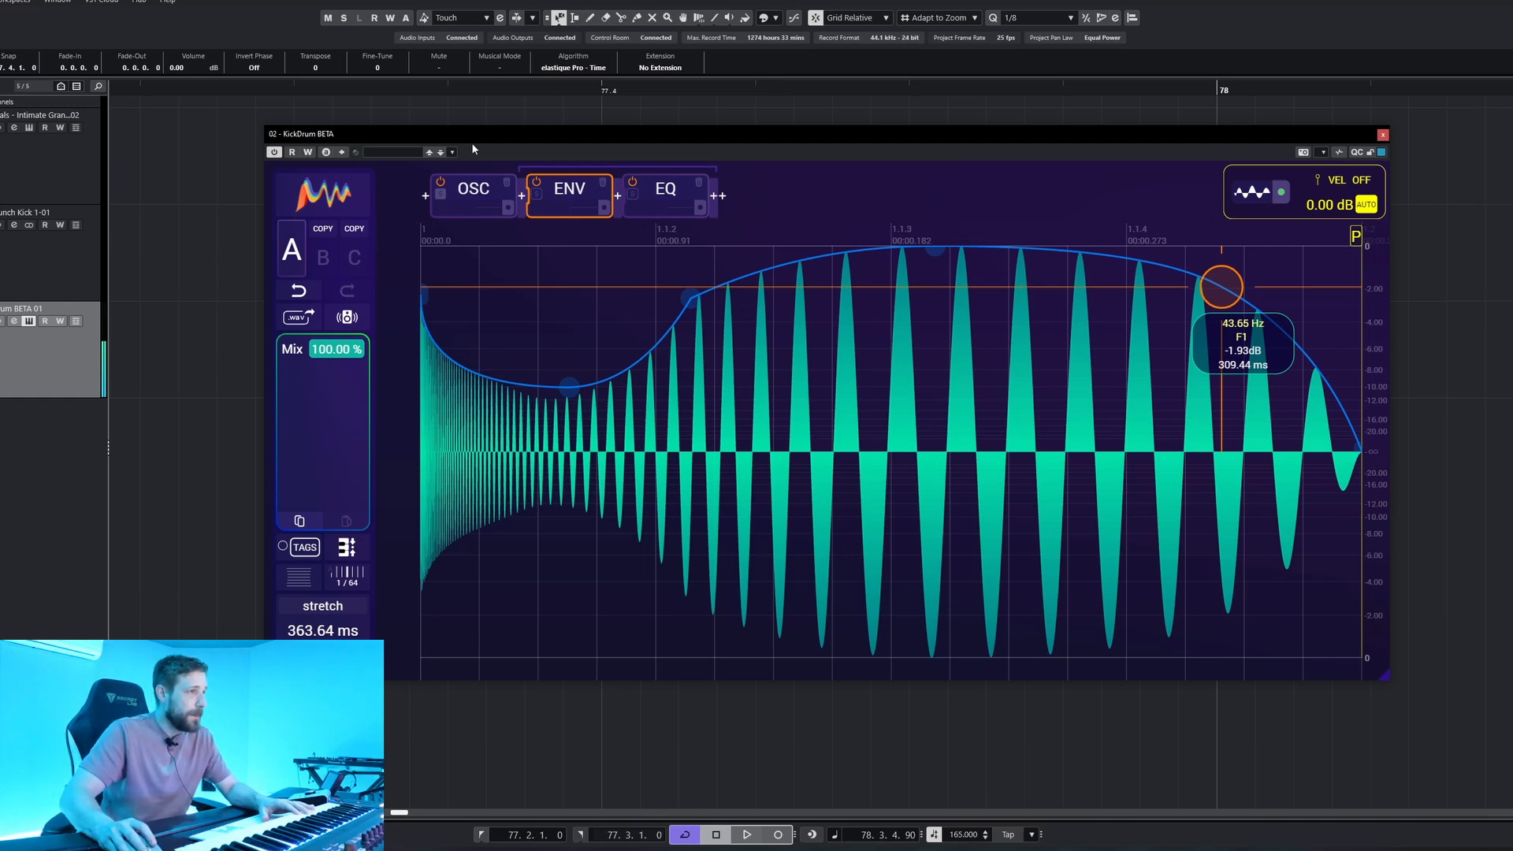
pyautogui.click(482, 196)
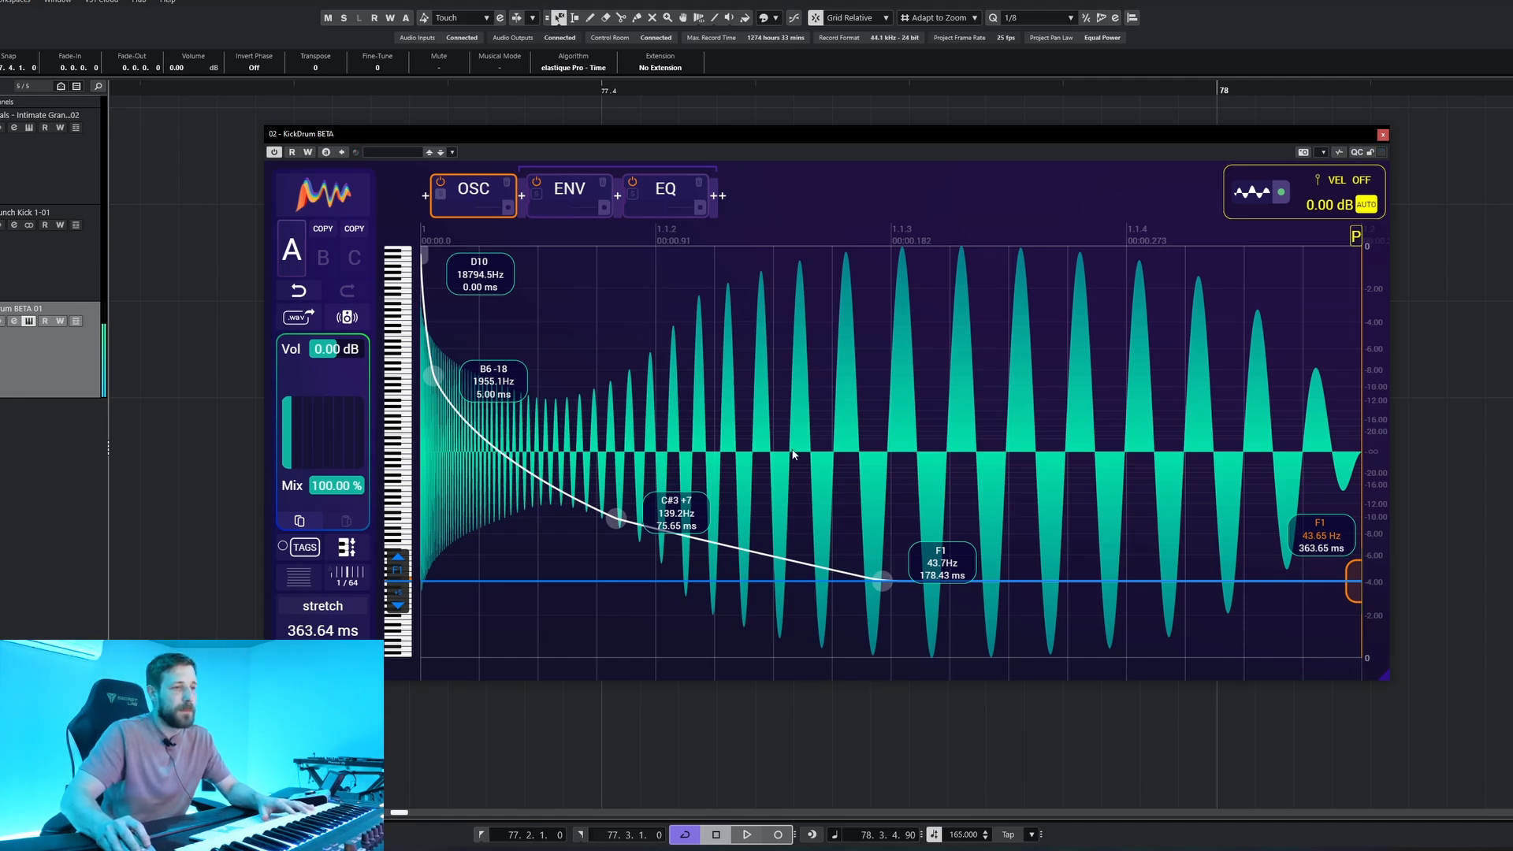
# - Shorten the kick's tail to silence shortly after 1.1.3 in the amplitude envelope and raise the point at 104 ms to about -1.25 dB
pyautogui.click(566, 199)
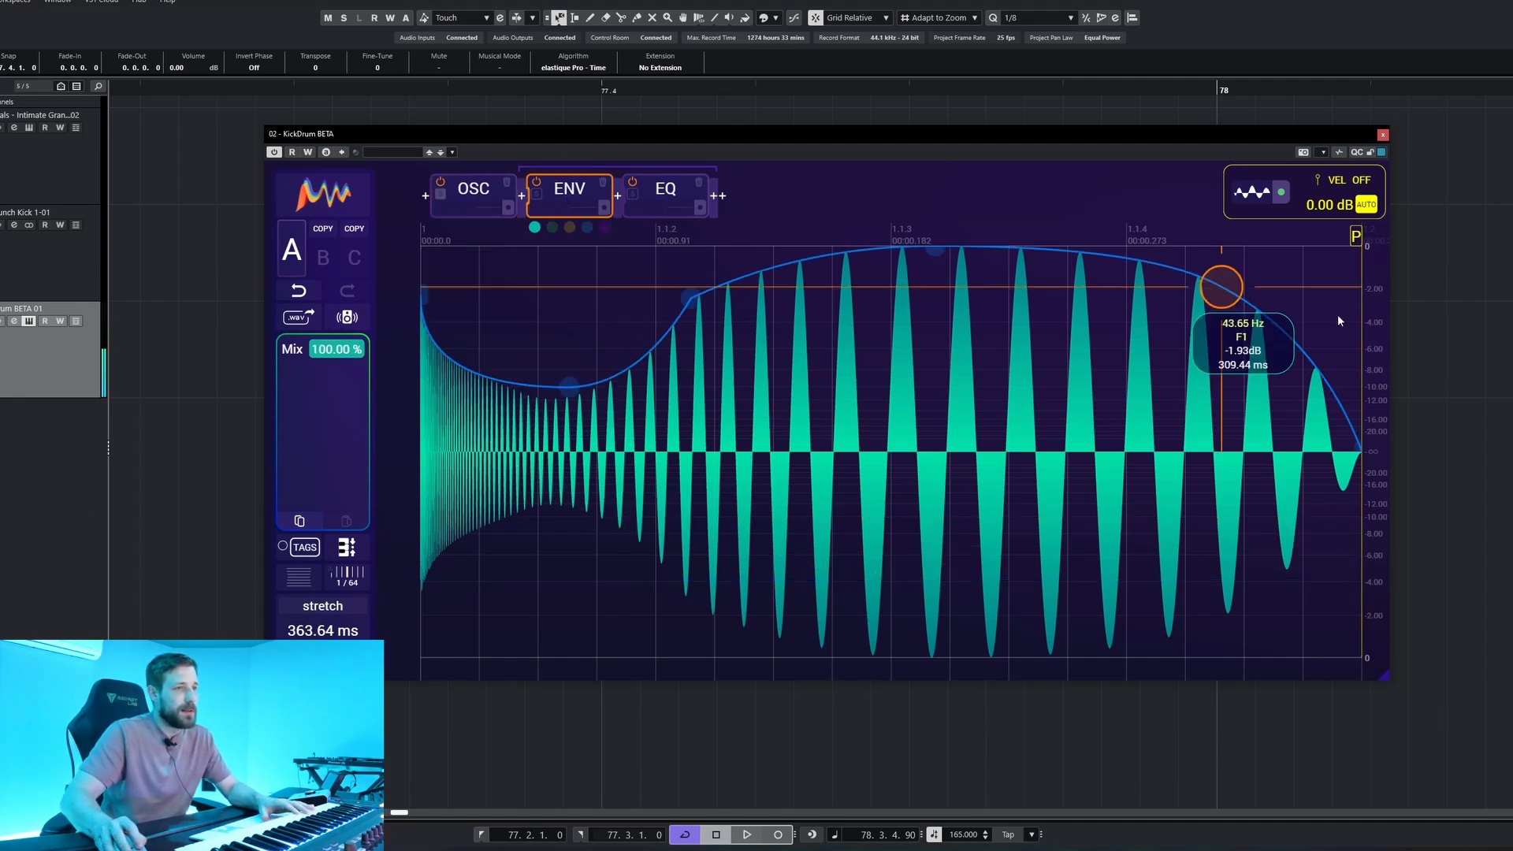
pyautogui.moveTo(1223, 290); pyautogui.dragTo(999, 449)
pyautogui.moveTo(891, 280); pyautogui.dragTo(1035, 449)
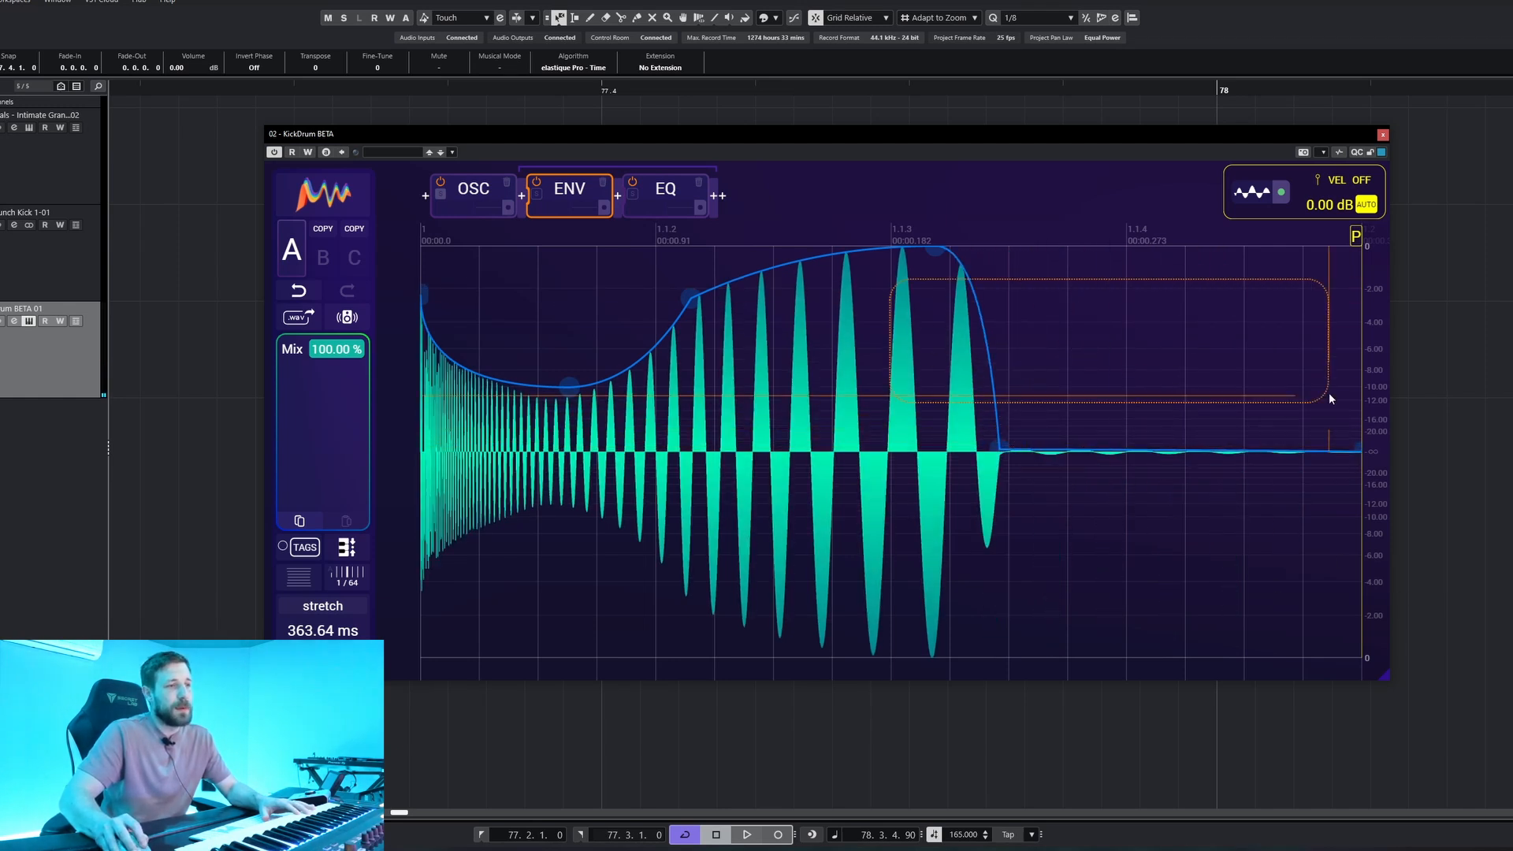
pyautogui.moveTo(1348, 420); pyautogui.dragTo(1356, 432)
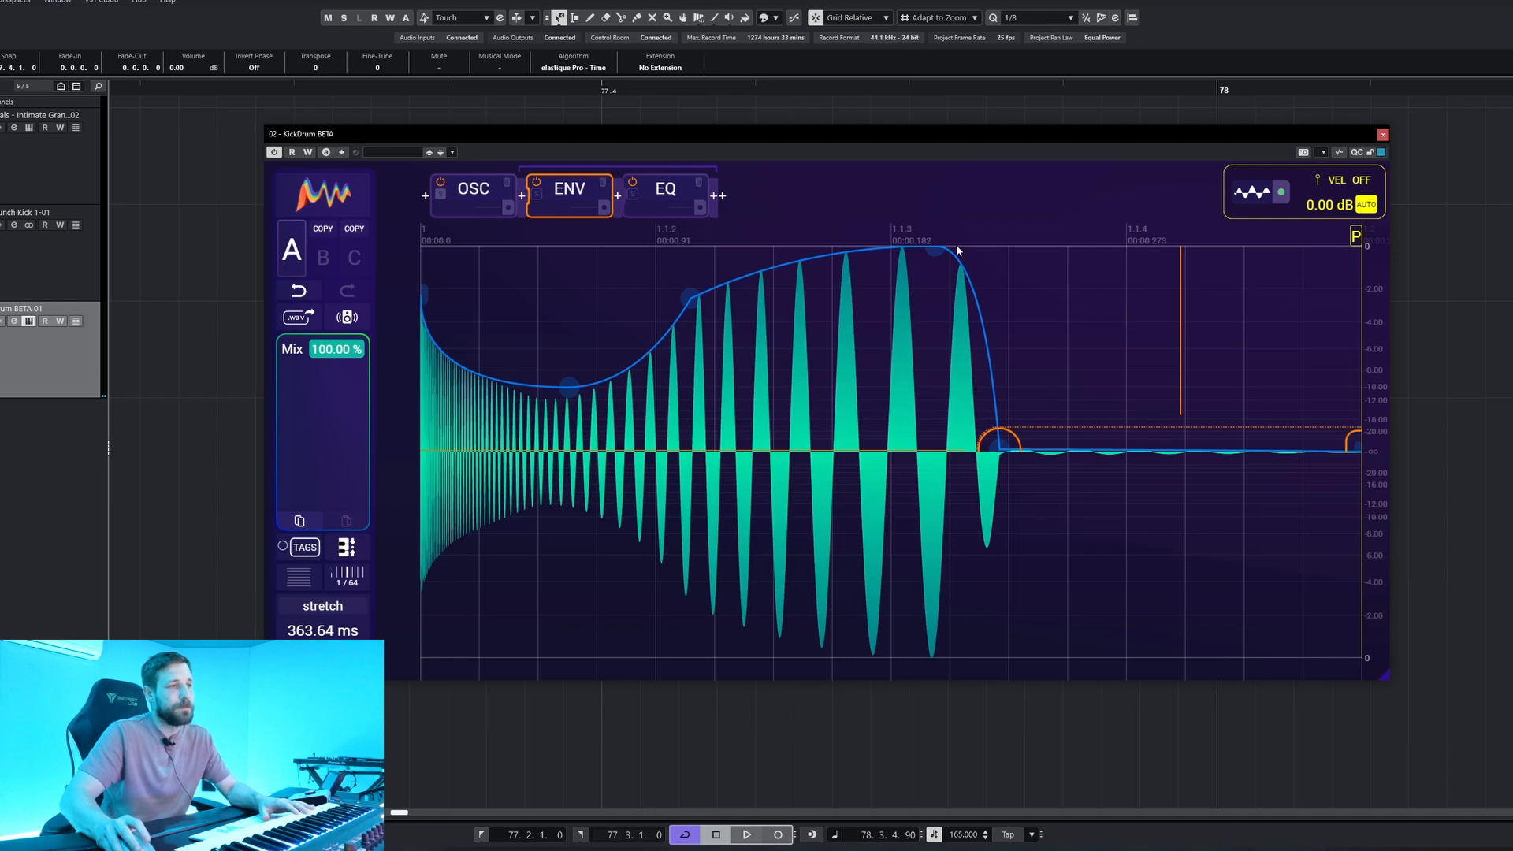
pyautogui.moveTo(939, 249); pyautogui.dragTo(898, 333)
pyautogui.moveTo(998, 450); pyautogui.dragTo(992, 455)
pyautogui.moveTo(690, 297)
pyautogui.mouseDown()
pyautogui.moveTo(579, 272)
pyautogui.moveTo(667, 287)
pyautogui.moveTo(690, 273)
pyautogui.mouseUp()
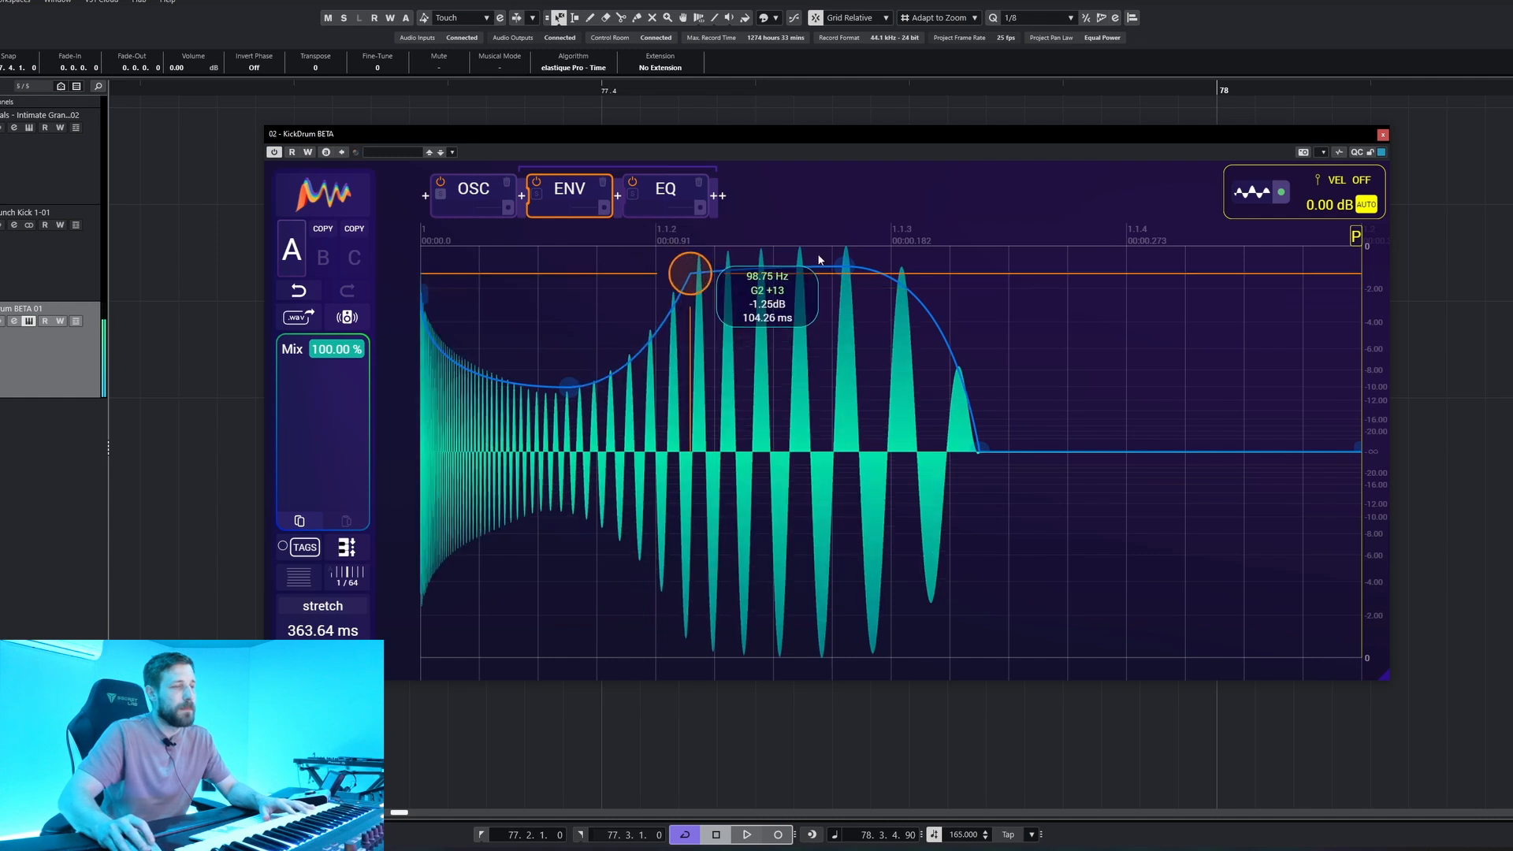
# - Fine-tune the bend between the C#3 and F1 pitch points and export the kick as an audio clip onto a new track
pyautogui.click(463, 199)
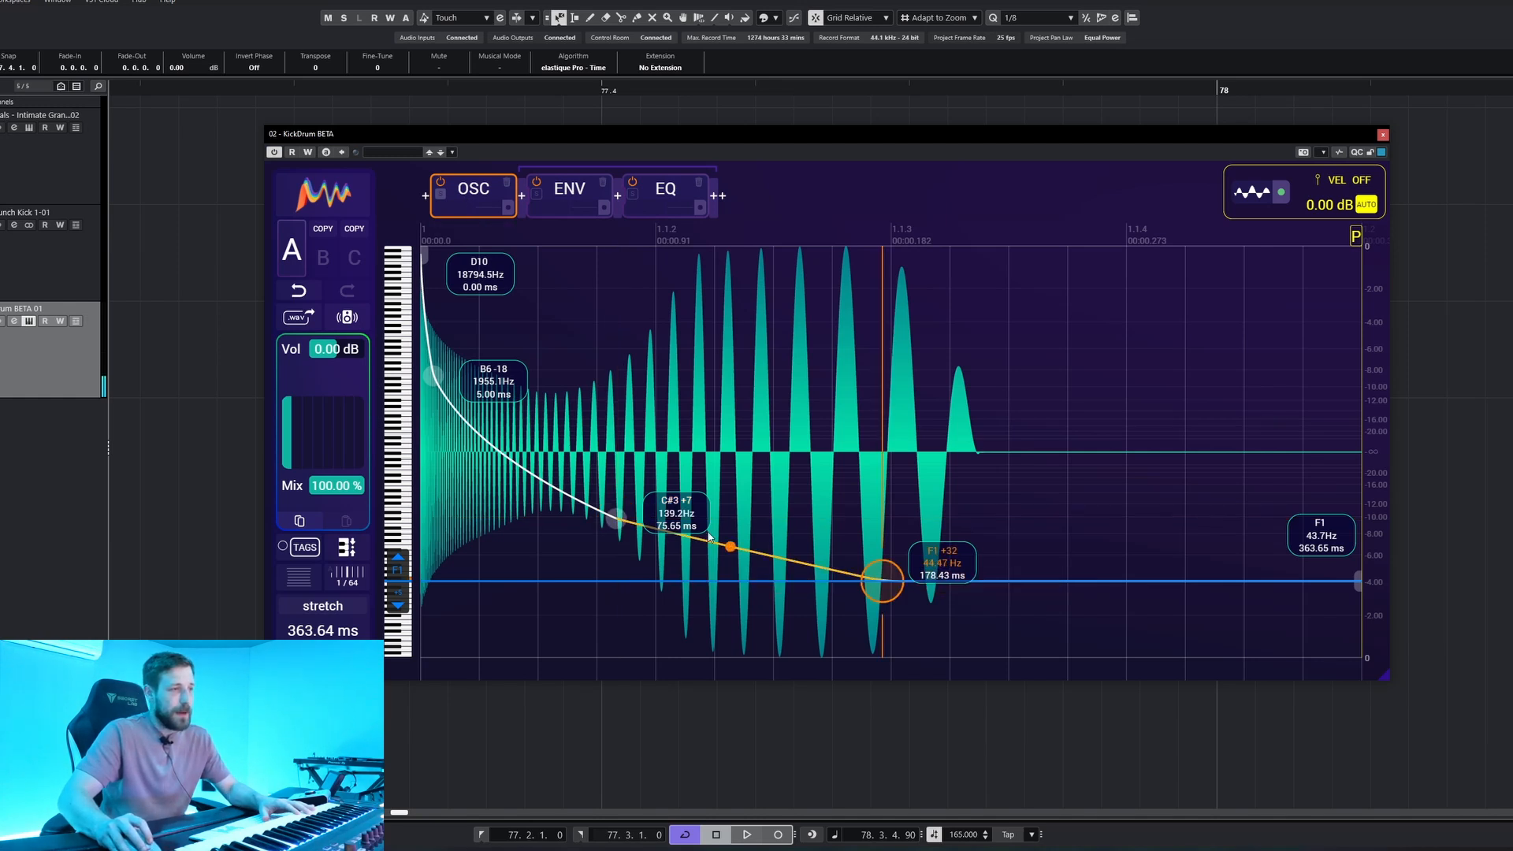
pyautogui.moveTo(733, 547)
pyautogui.mouseDown()
pyautogui.moveTo(728, 584)
pyautogui.moveTo(746, 520)
pyautogui.moveTo(731, 574)
pyautogui.moveTo(742, 546)
pyautogui.mouseUp()
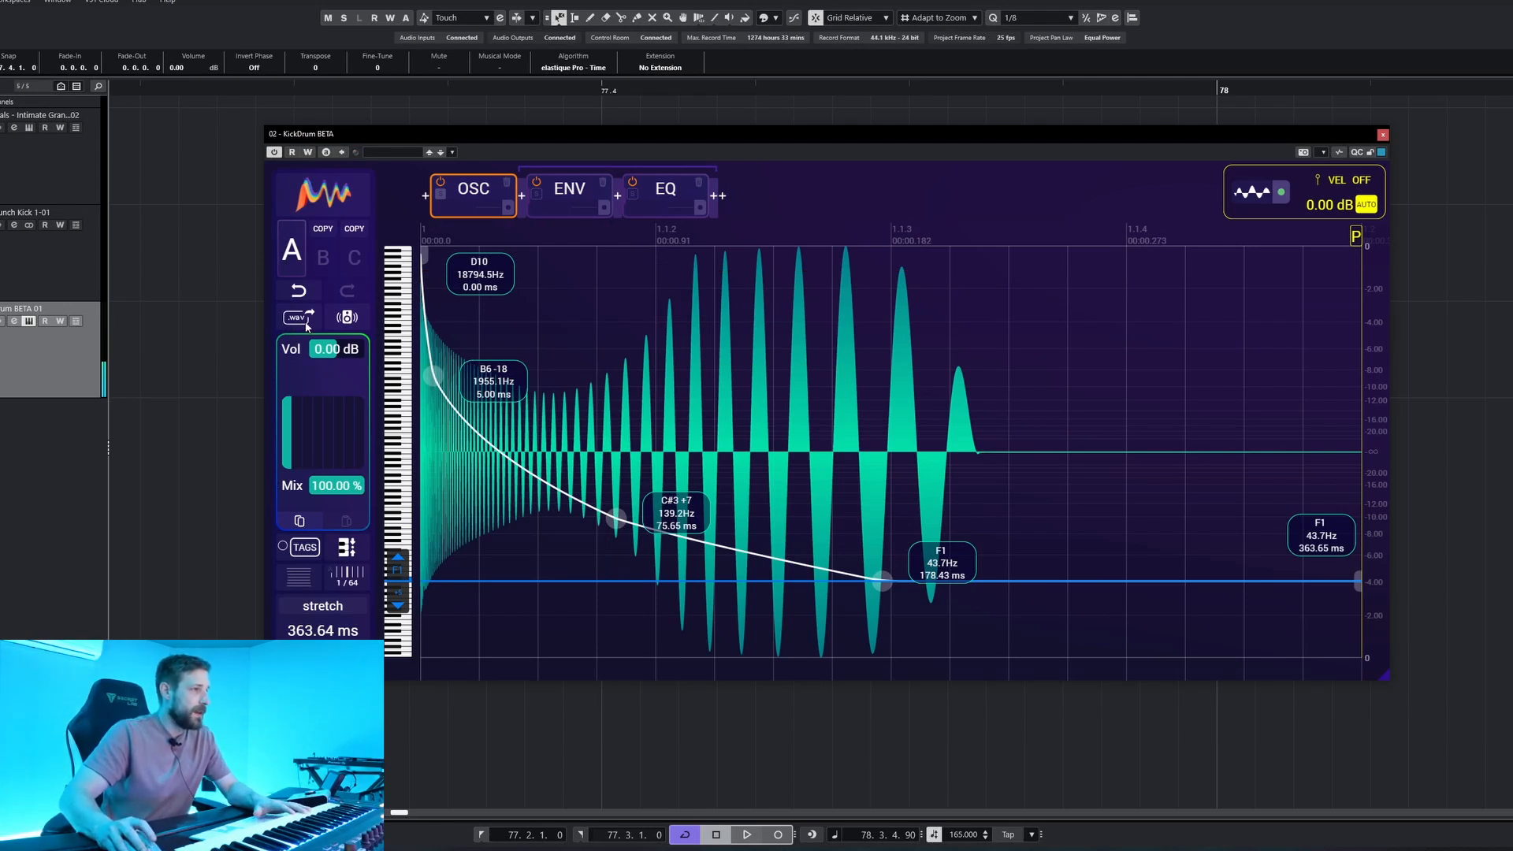
pyautogui.moveTo(221, 445); pyautogui.dragTo(222, 446)
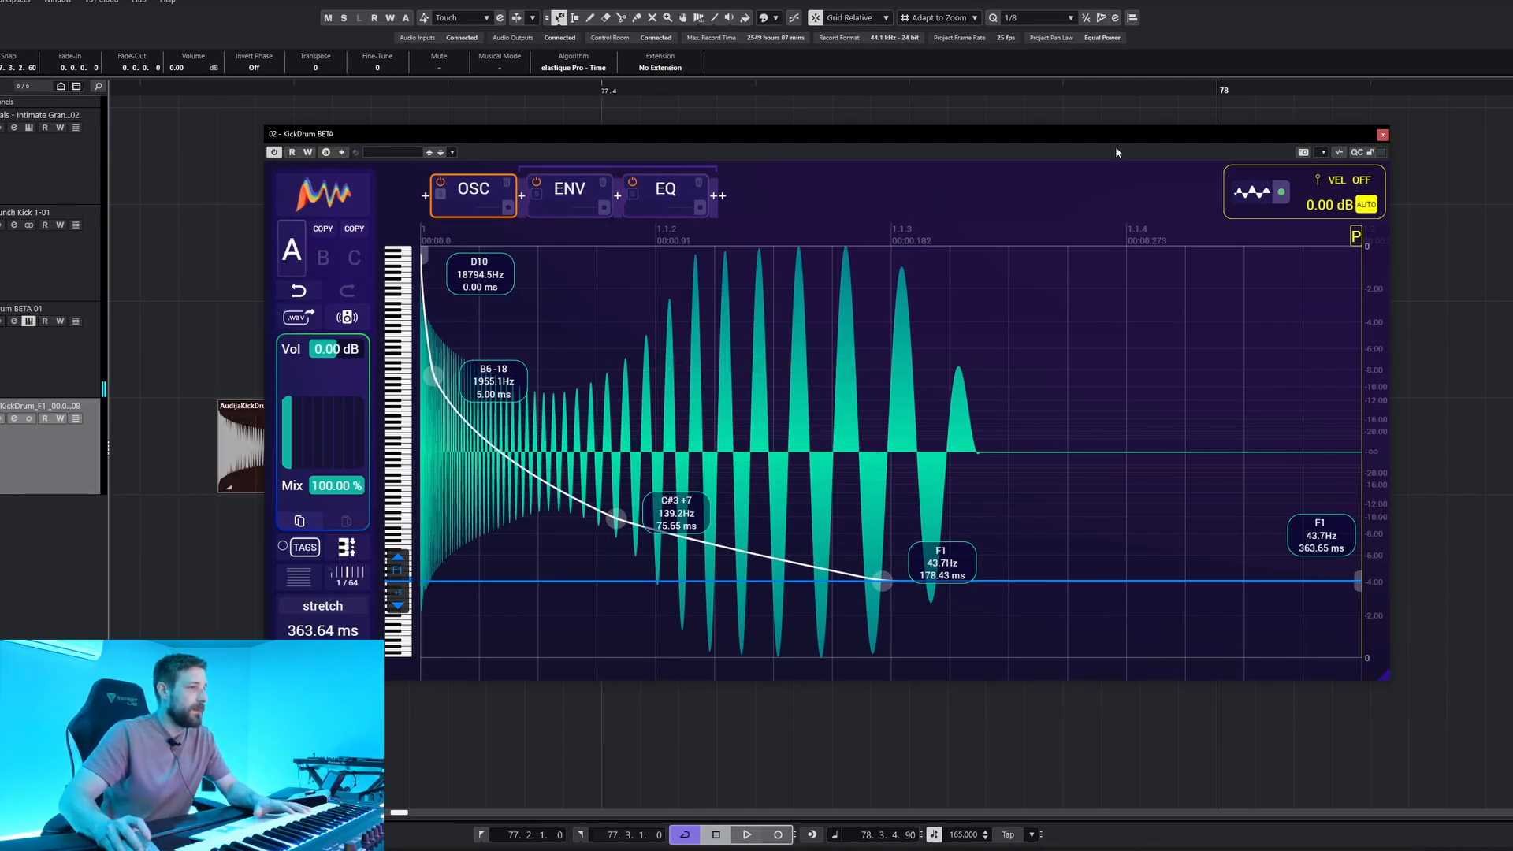
# - Close the KickDrum window, place the exported kick clip at the start of bar 80 and play it back
pyautogui.click(1383, 136)
pyautogui.moveTo(417, 449); pyautogui.dragTo(803, 449)
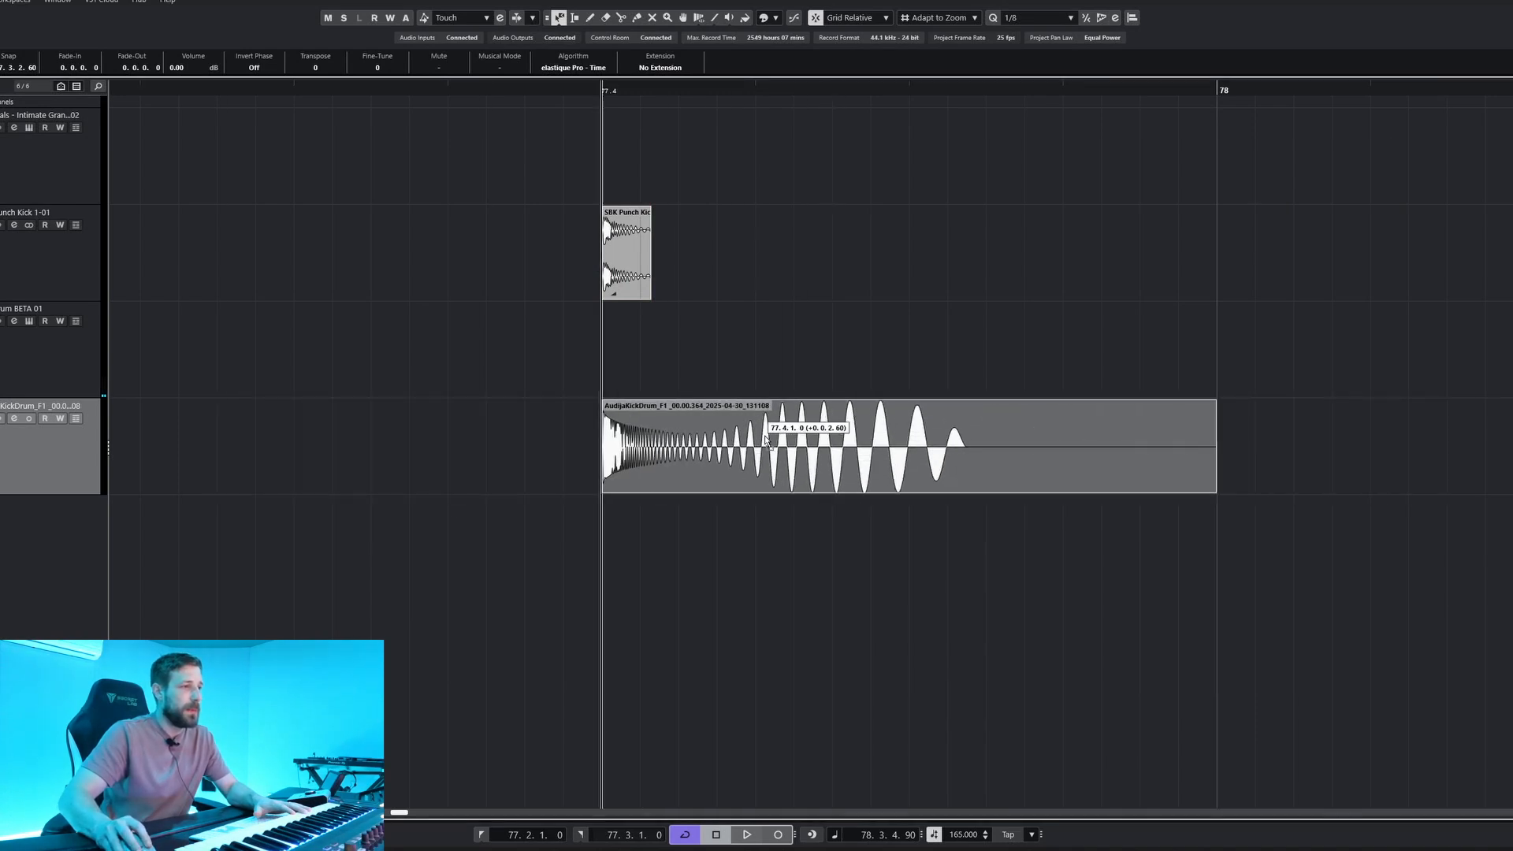
pyautogui.scroll(-5, 676, 402)
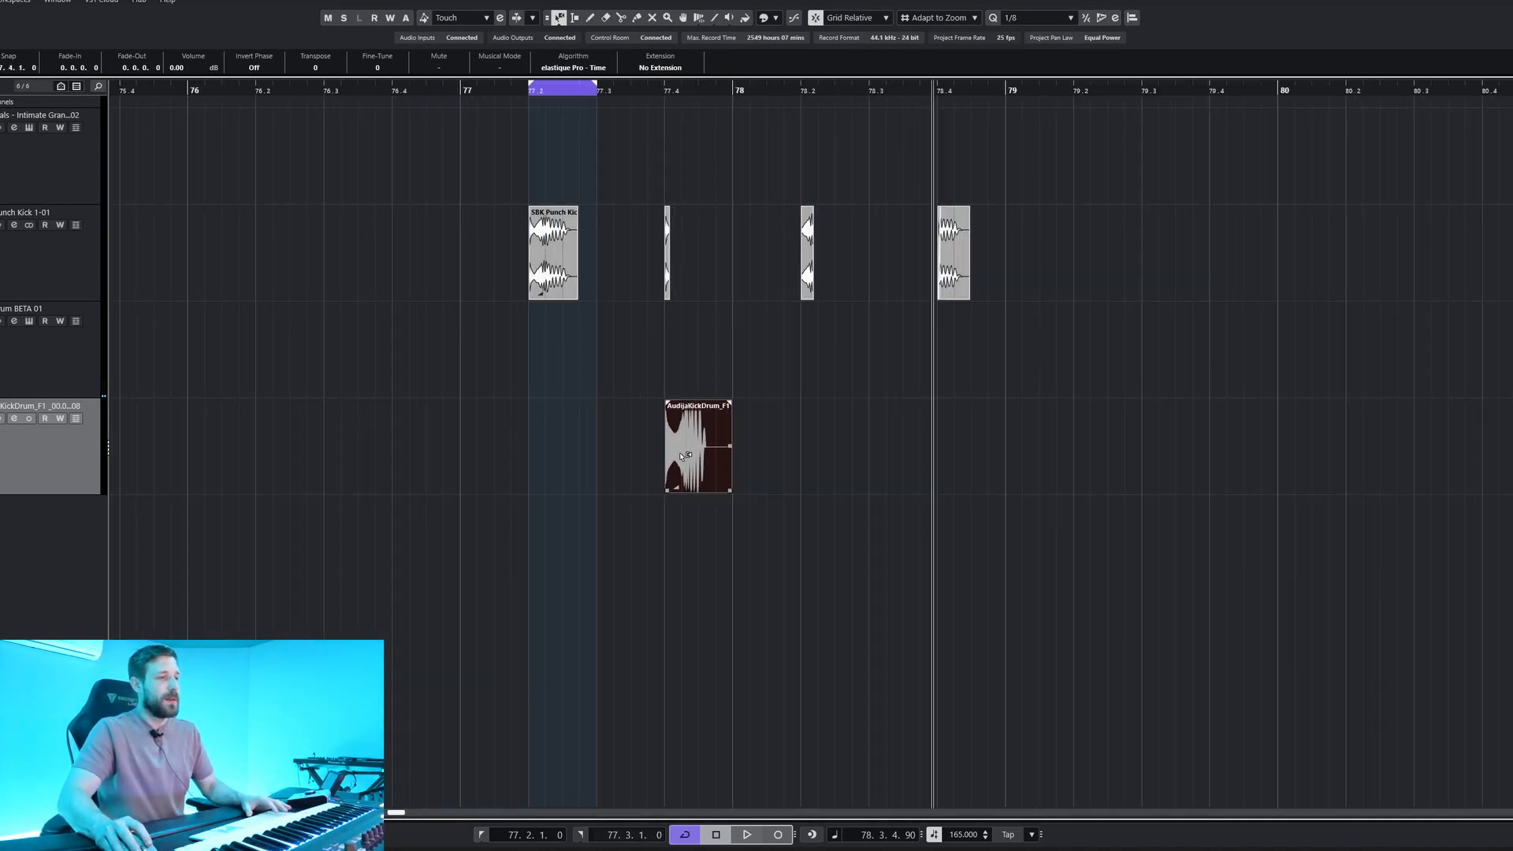
pyautogui.hscroll(6, 794, 405)
pyautogui.moveTo(166, 439); pyautogui.dragTo(639, 449)
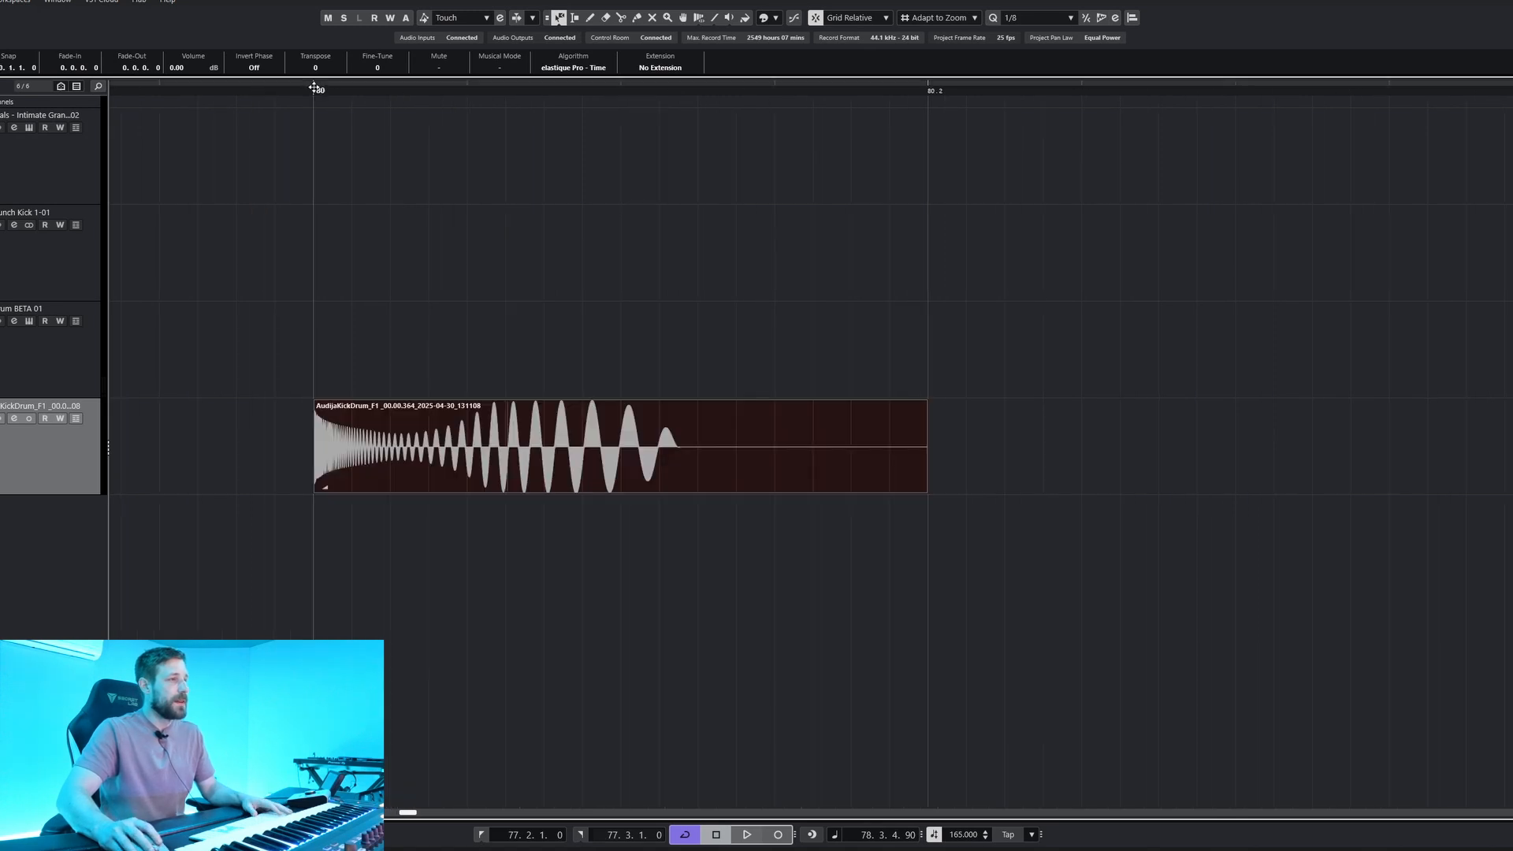
pyautogui.press('space')
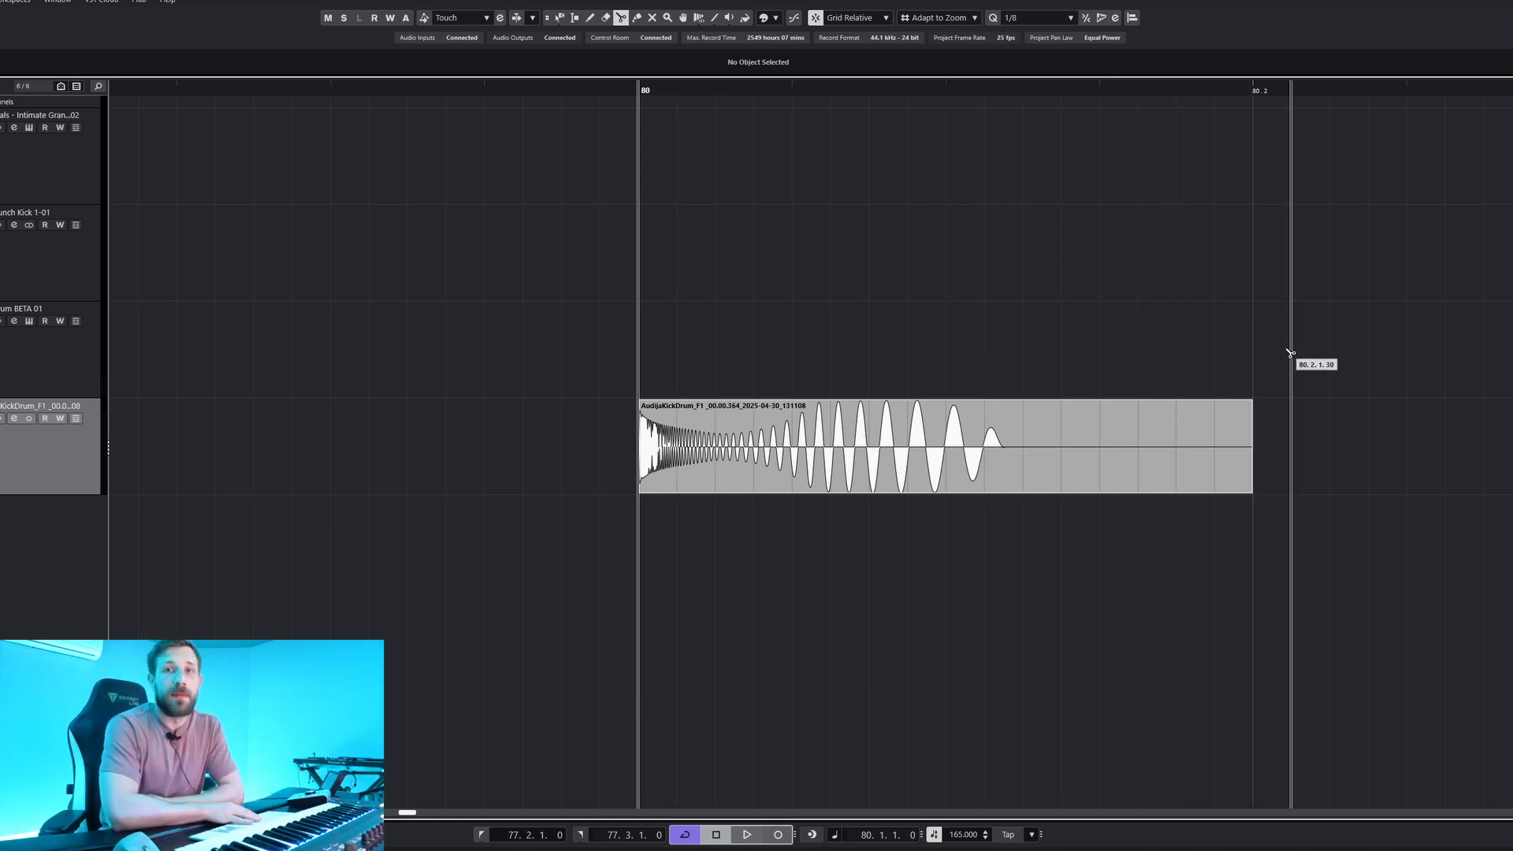
# - Add an instrument track with Kick Ninja and slightly raise the third point of its pitch curve
pyautogui.press('t')
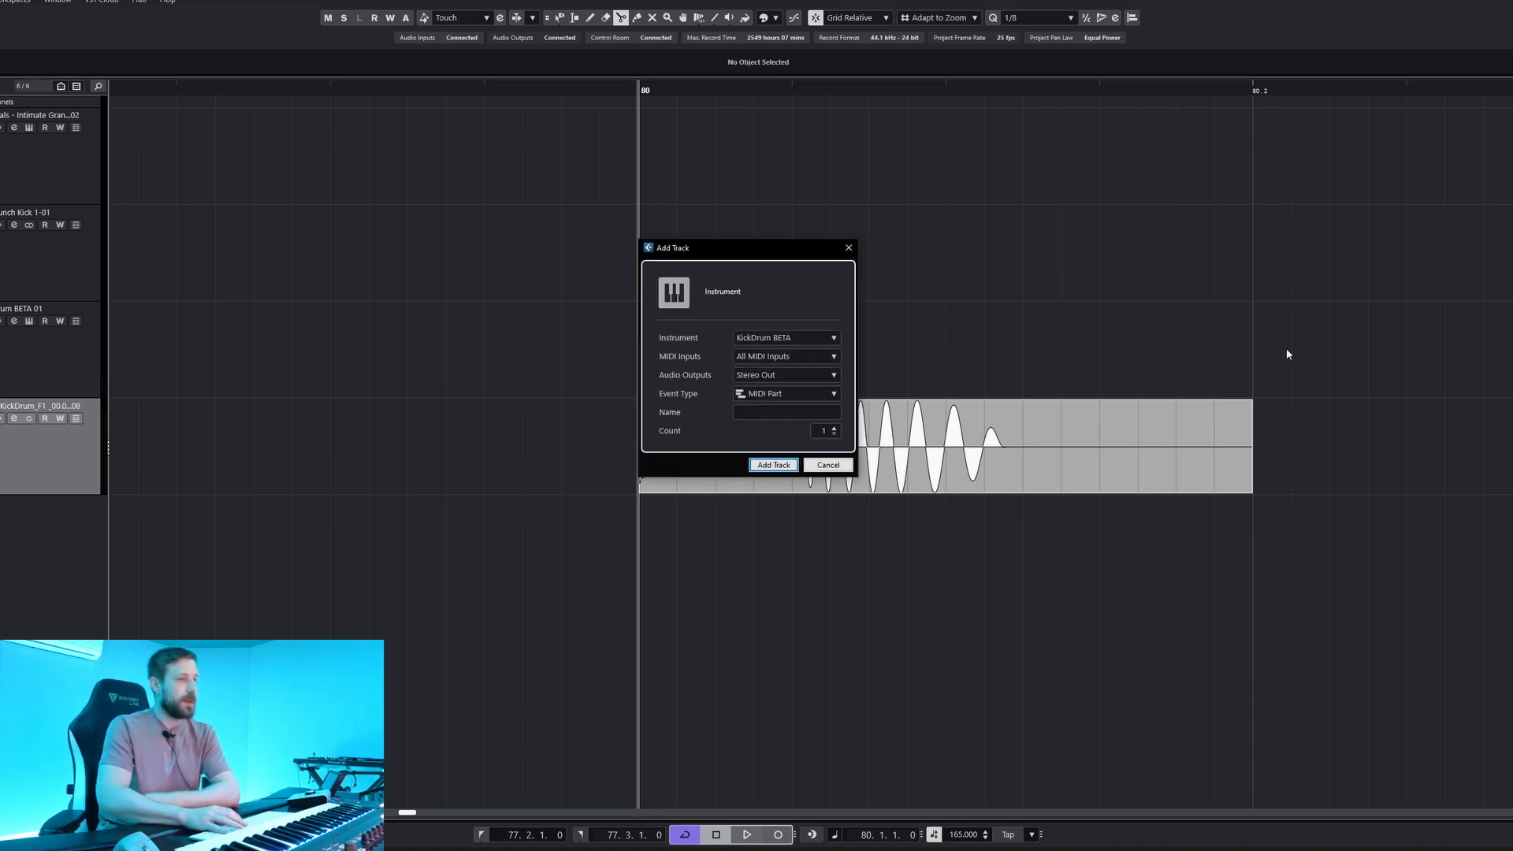
pyautogui.click(758, 339)
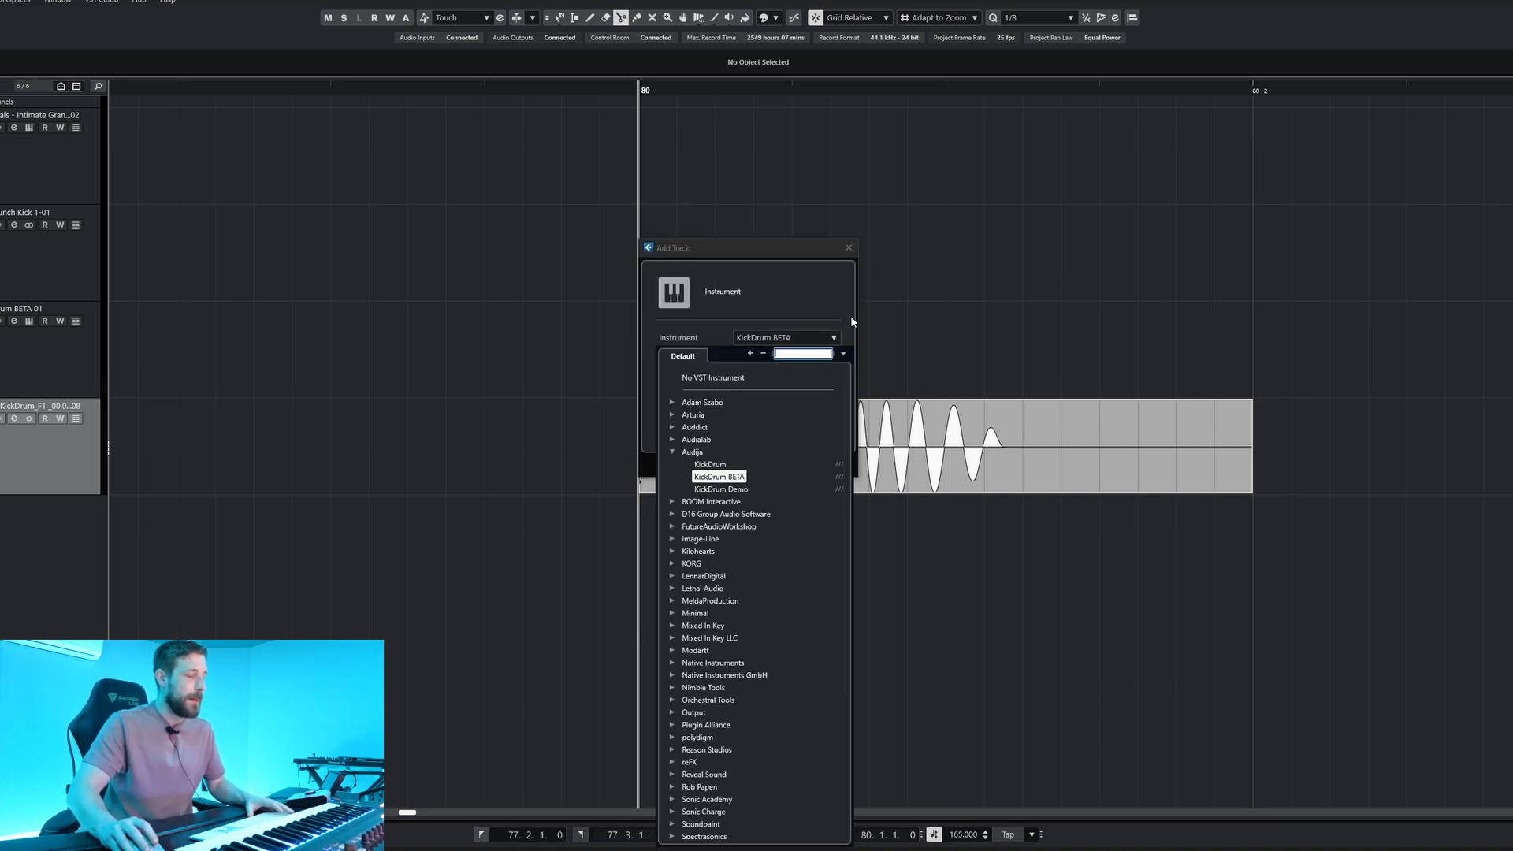
pyautogui.write('kick ni')
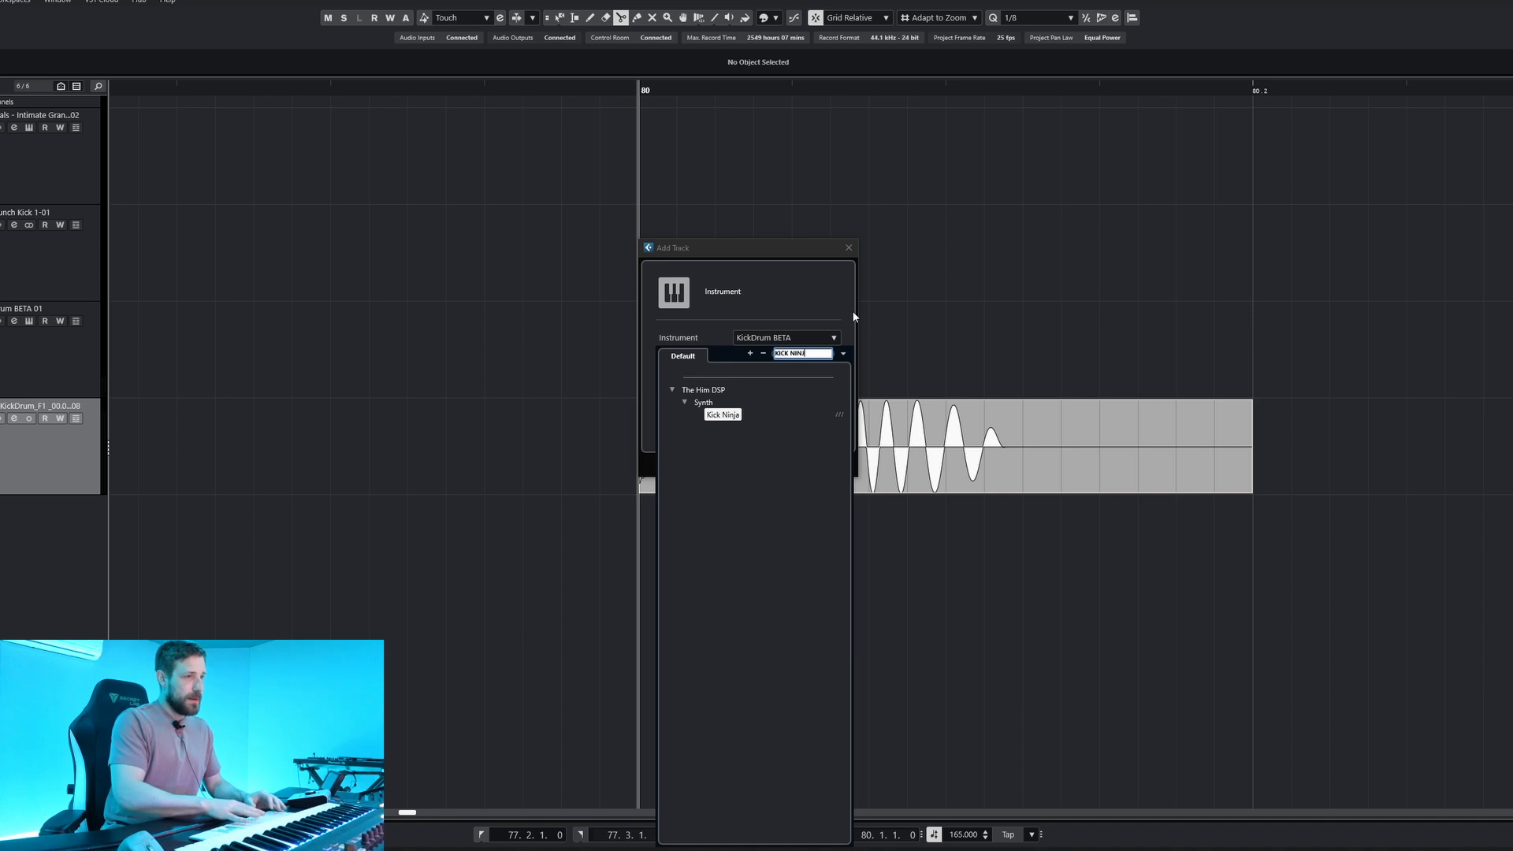
pyautogui.write('nj')
pyautogui.press('Return')
pyautogui.press('Return')
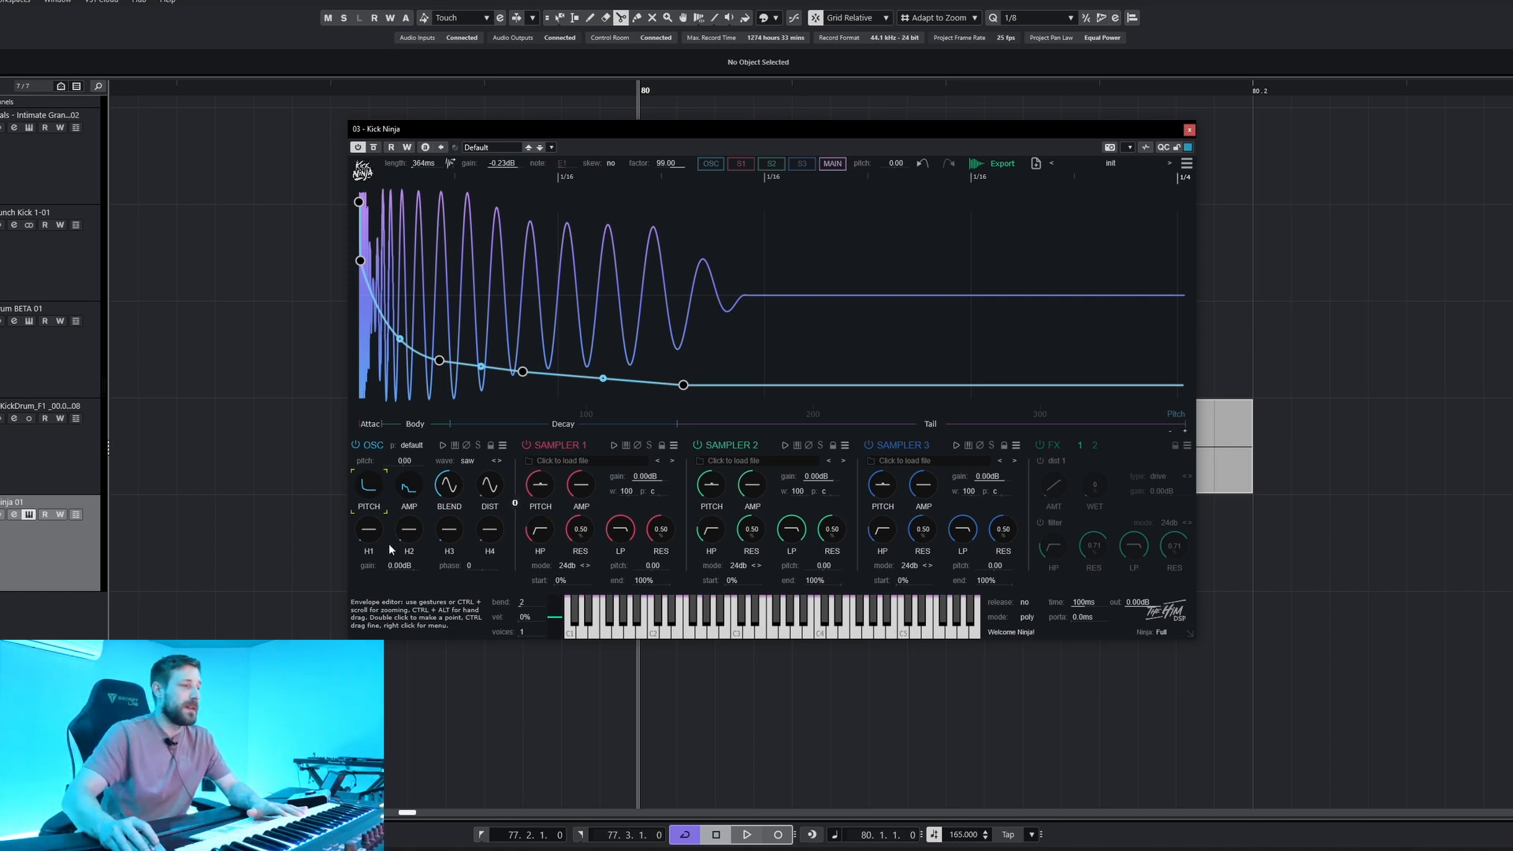
pyautogui.moveTo(439, 360)
pyautogui.mouseDown()
pyautogui.moveTo(430, 347)
pyautogui.moveTo(470, 263)
pyautogui.moveTo(470, 328)
pyautogui.moveTo(447, 370)
pyautogui.moveTo(446, 349)
pyautogui.mouseUp()
# - Reopen KickDrum BETA from its track, look through its factory preset browser and close the plugin window
pyautogui.click(44, 466)
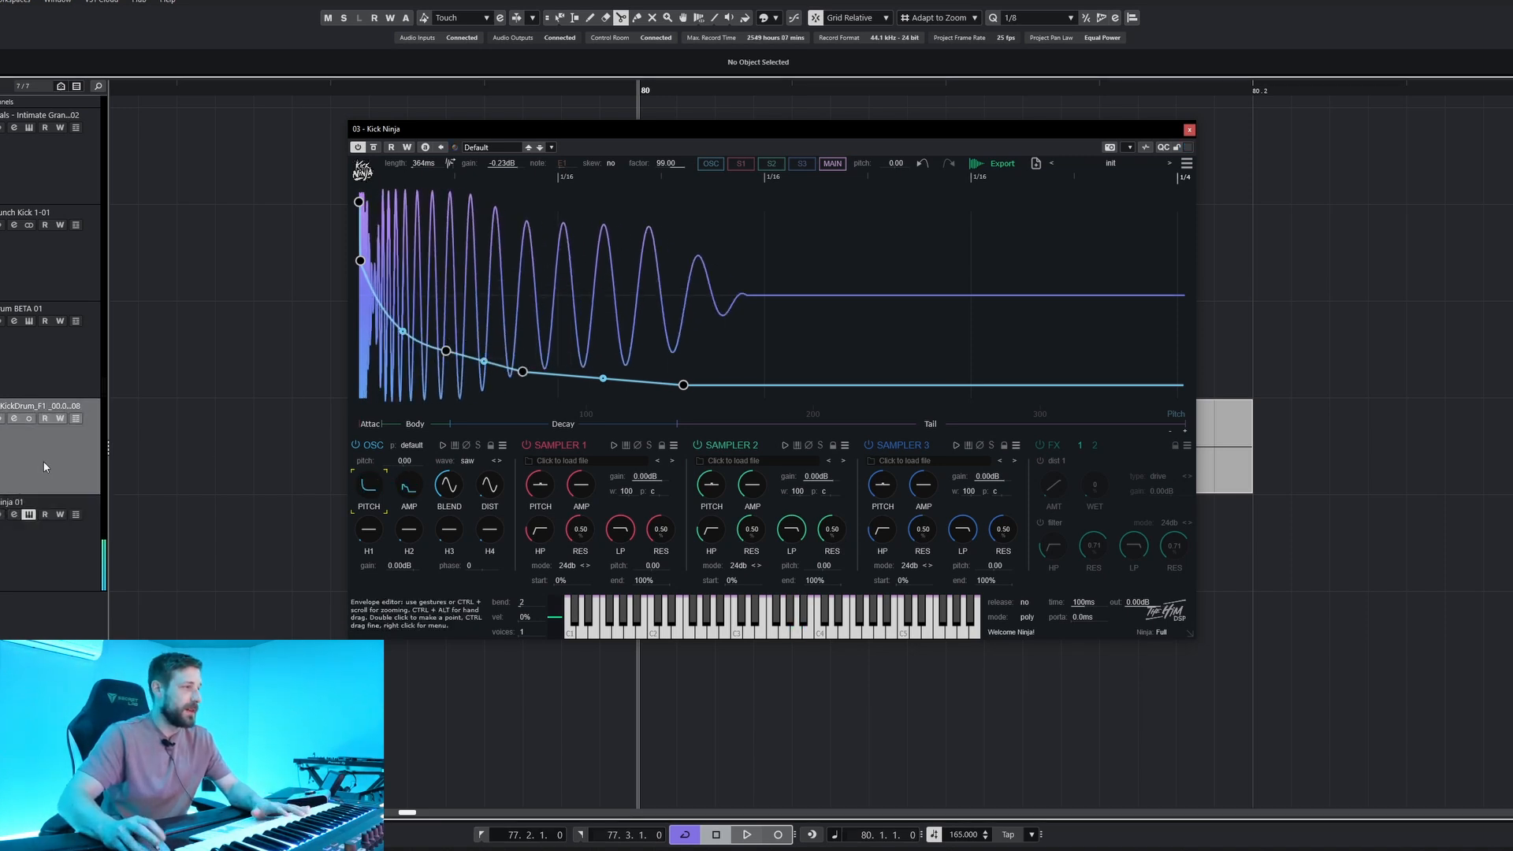
pyautogui.click(36, 362)
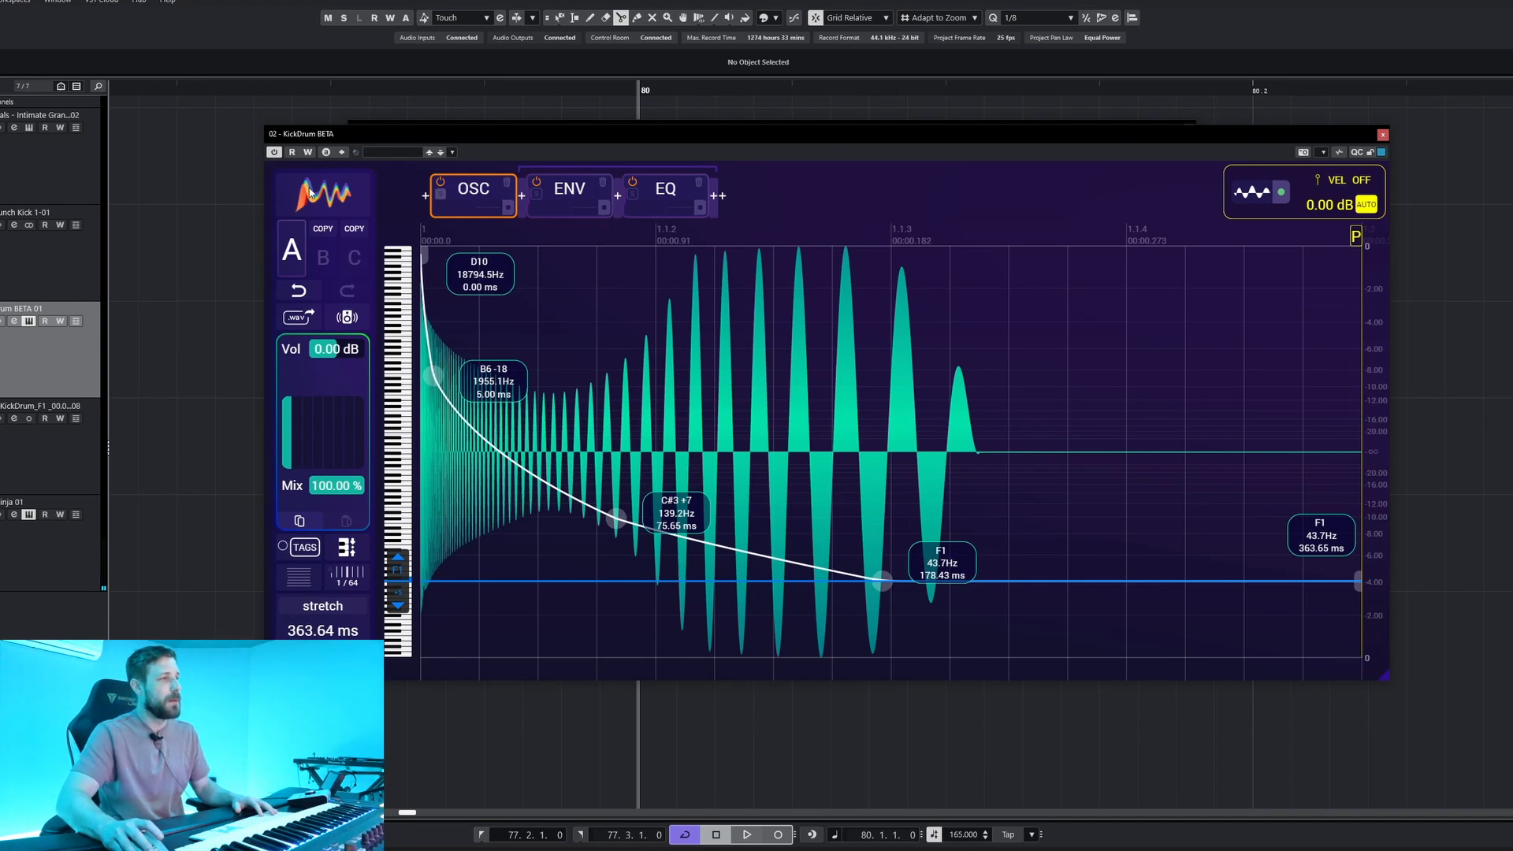
pyautogui.click(312, 194)
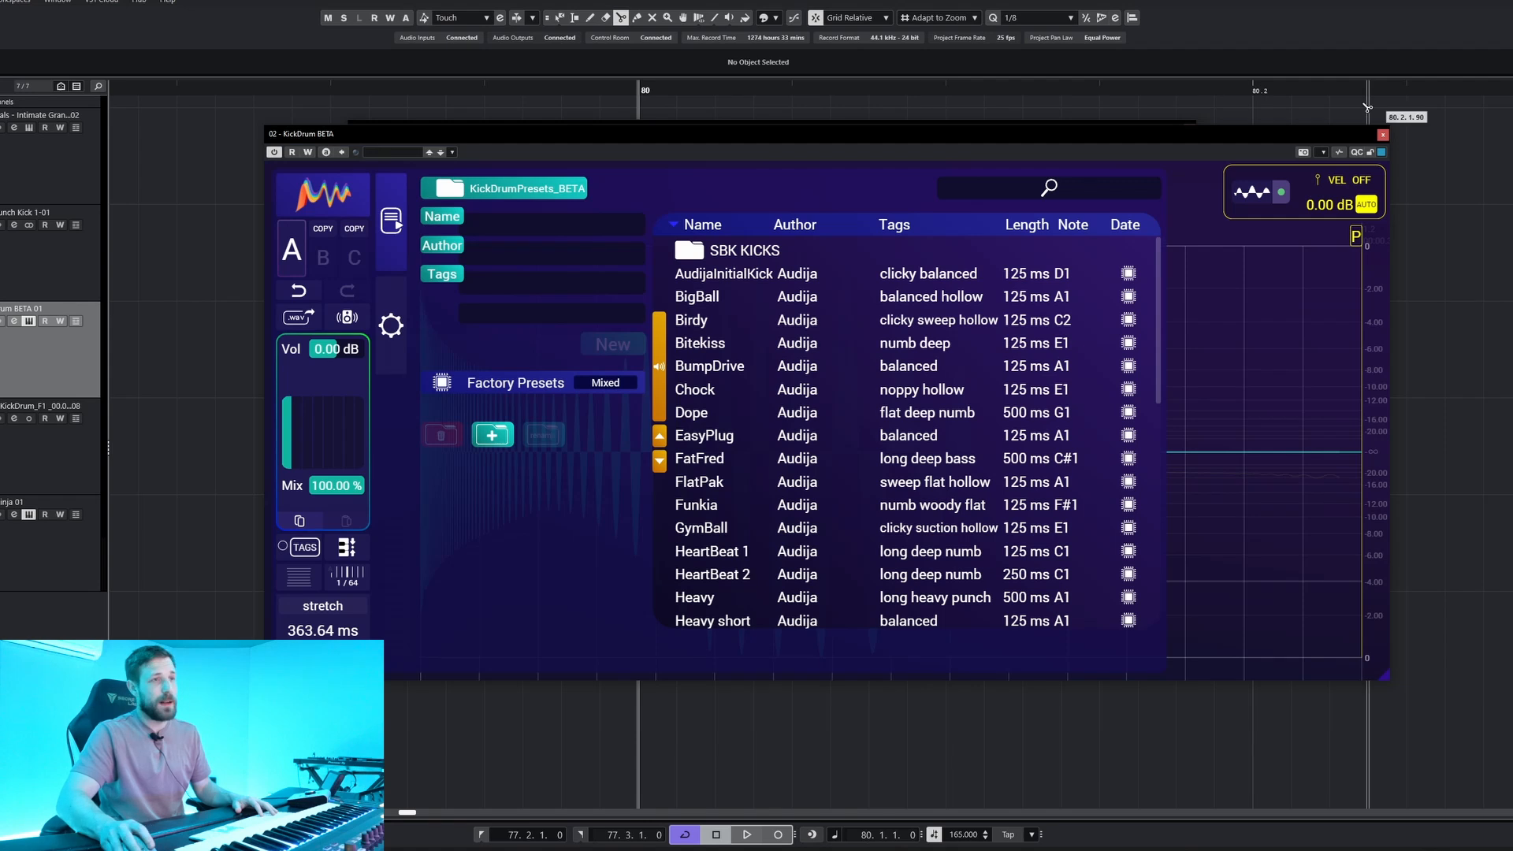
pyautogui.click(1382, 136)
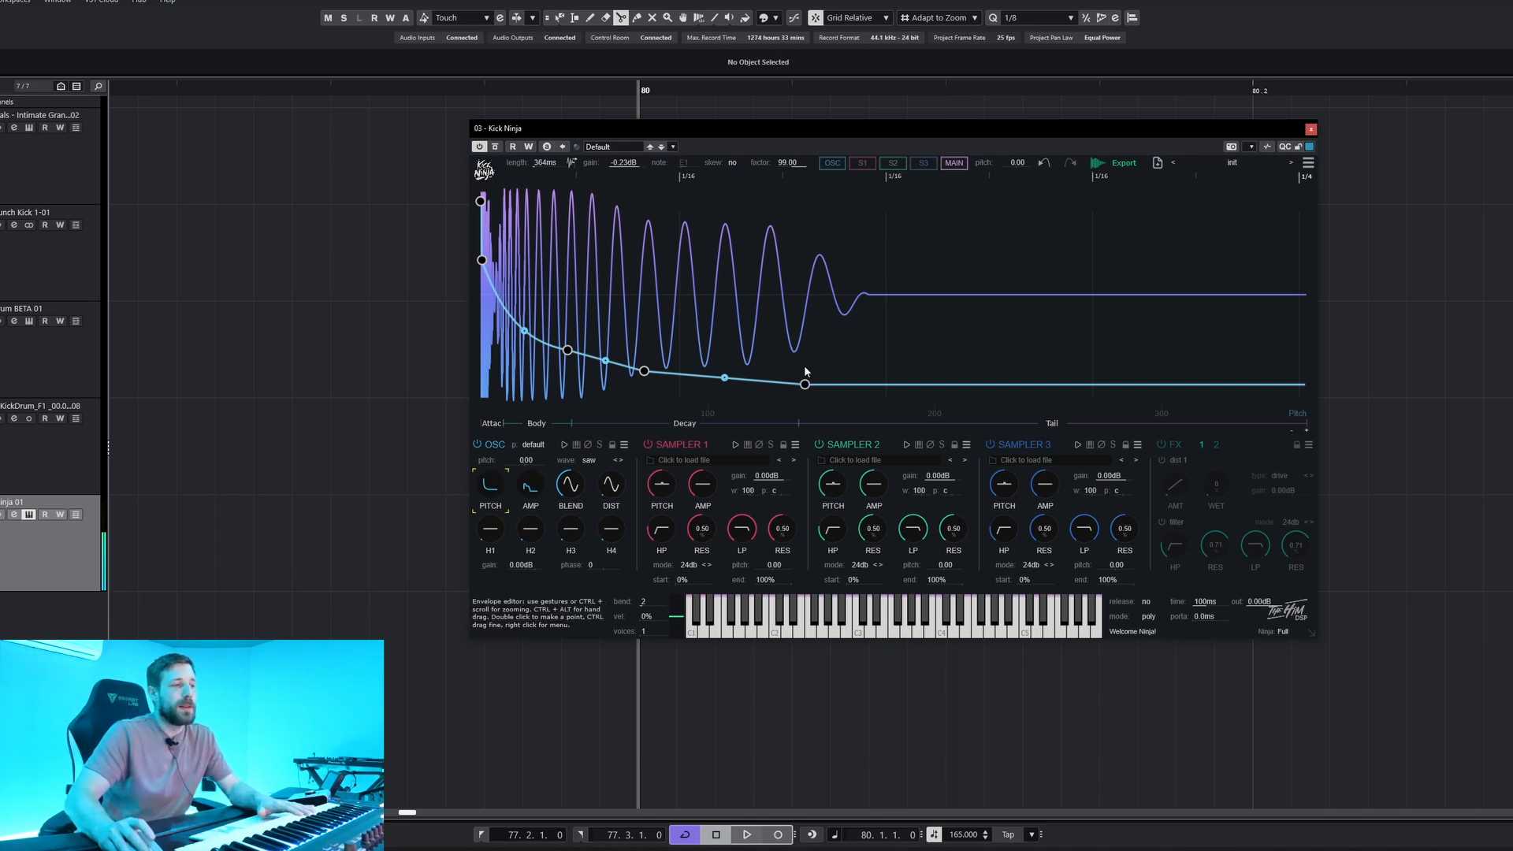
# - Slightly lower the third point of Kick Ninja's pitch curve and shape a dip into the decay section of its oscillator amplitude envelope
pyautogui.moveTo(608, 495)
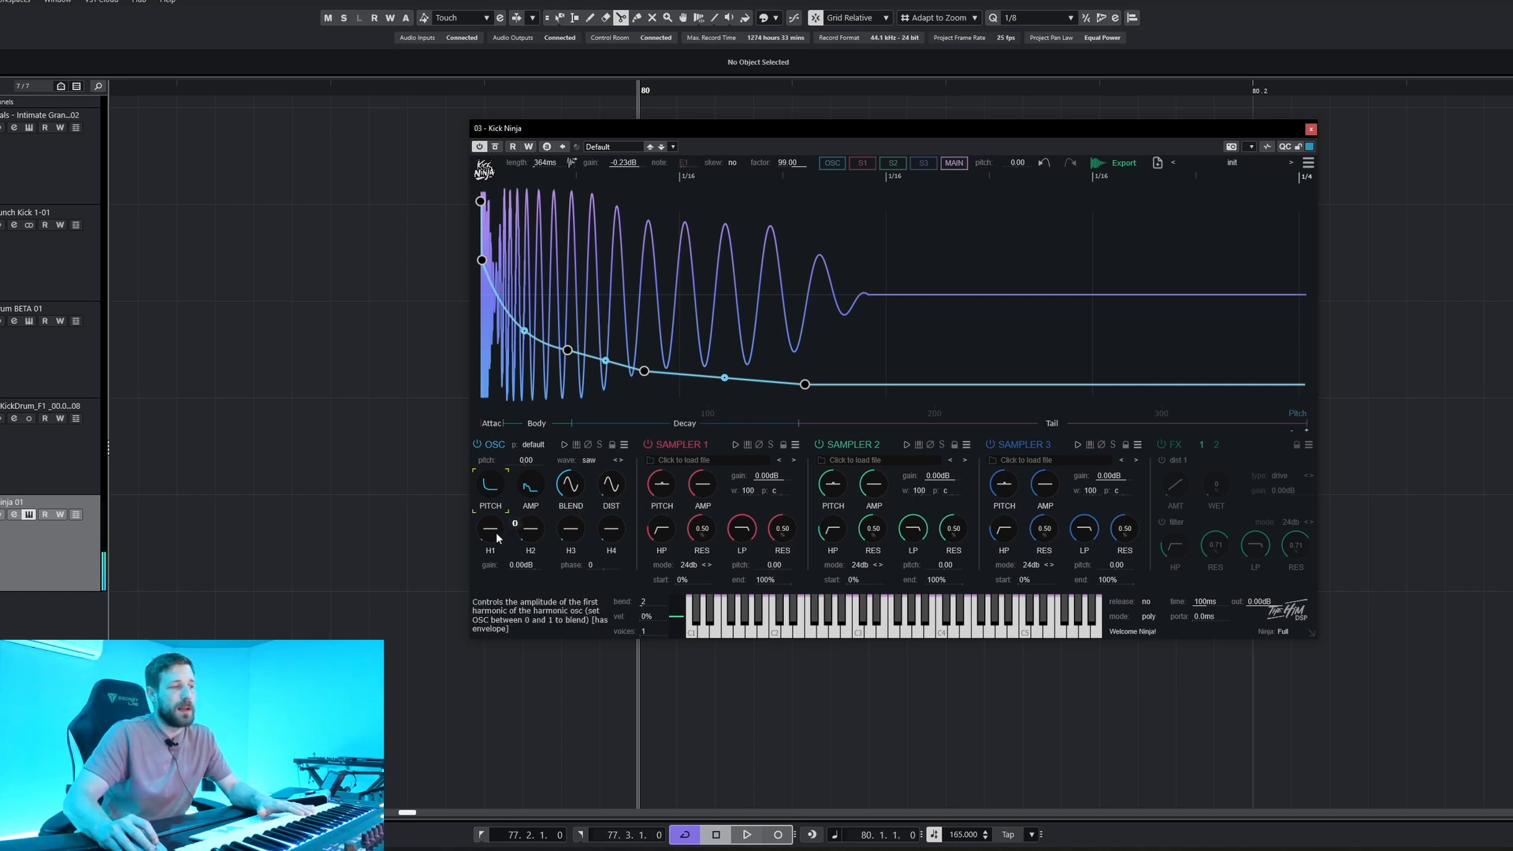
pyautogui.moveTo(491, 486)
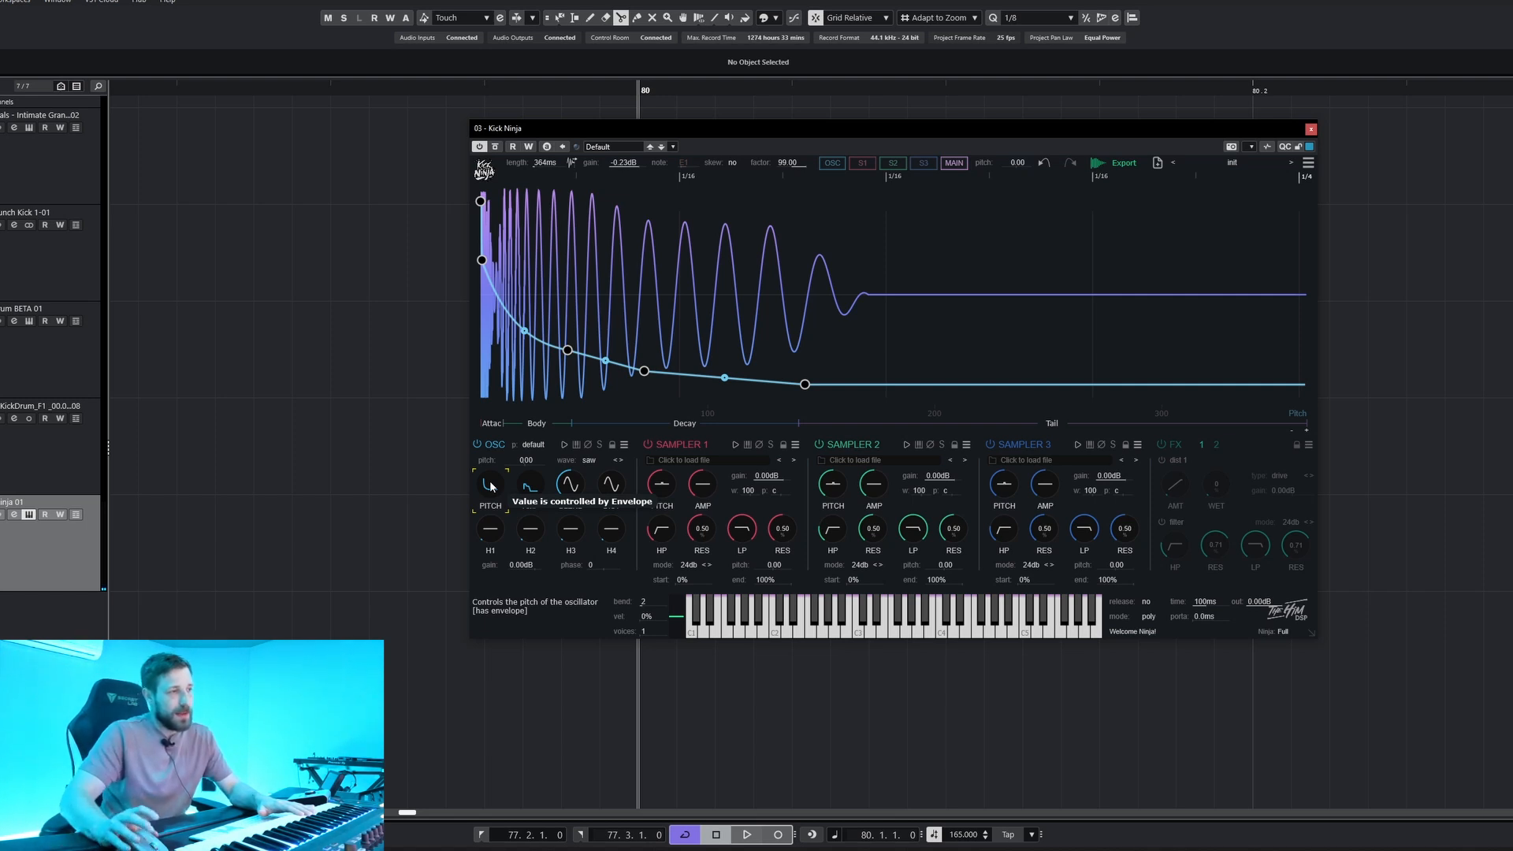
pyautogui.moveTo(568, 350)
pyautogui.mouseDown()
pyautogui.moveTo(570, 289)
pyautogui.moveTo(566, 355)
pyautogui.mouseUp()
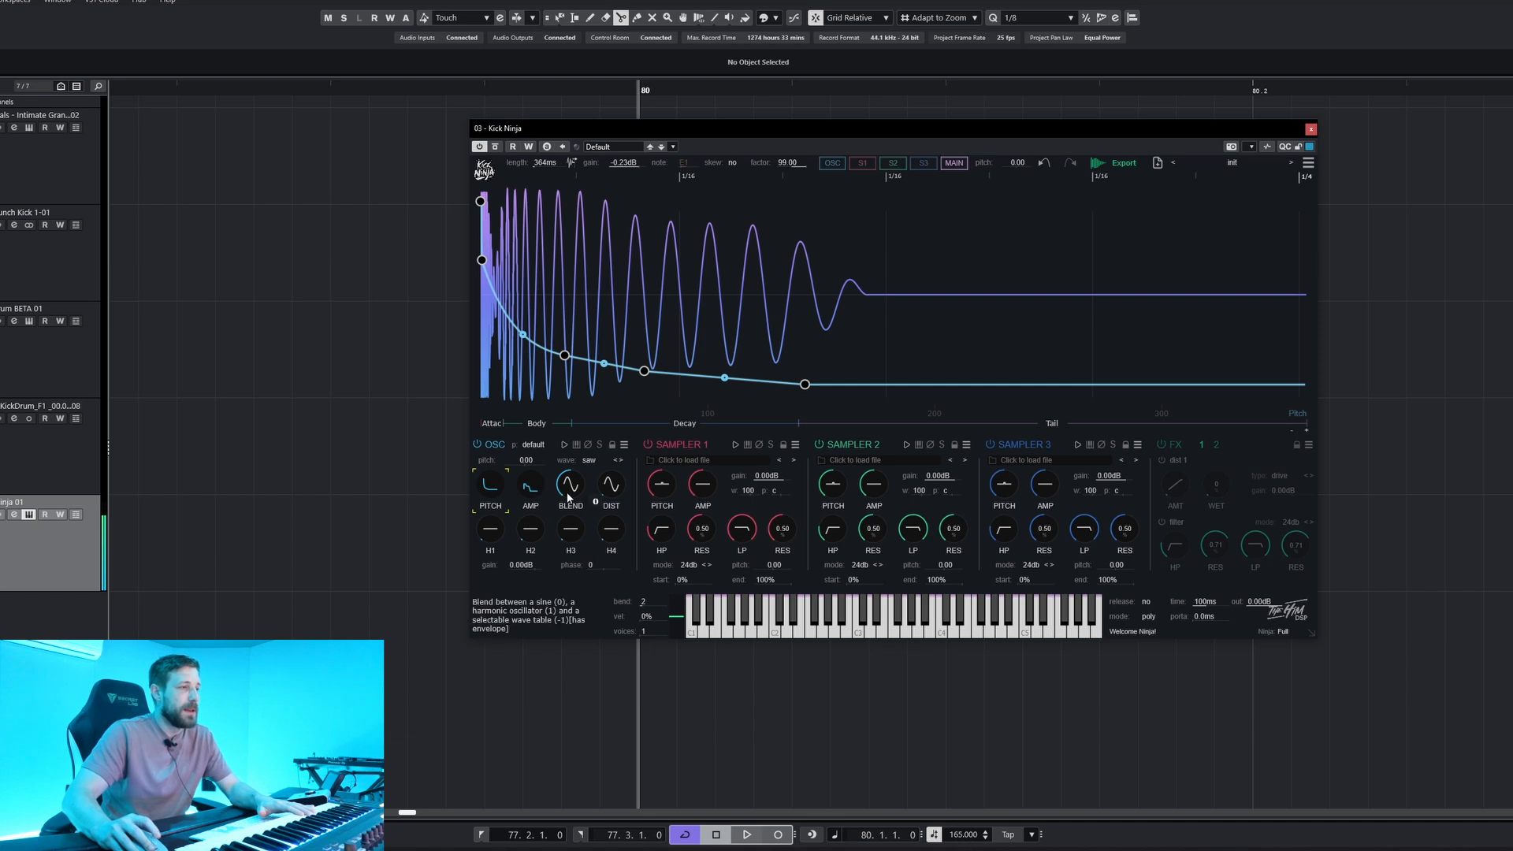
pyautogui.click(530, 484)
pyautogui.moveTo(644, 325); pyautogui.dragTo(674, 384)
pyautogui.moveTo(868, 410)
pyautogui.mouseDown()
pyautogui.moveTo(885, 262)
pyautogui.moveTo(868, 408)
pyautogui.mouseUp()
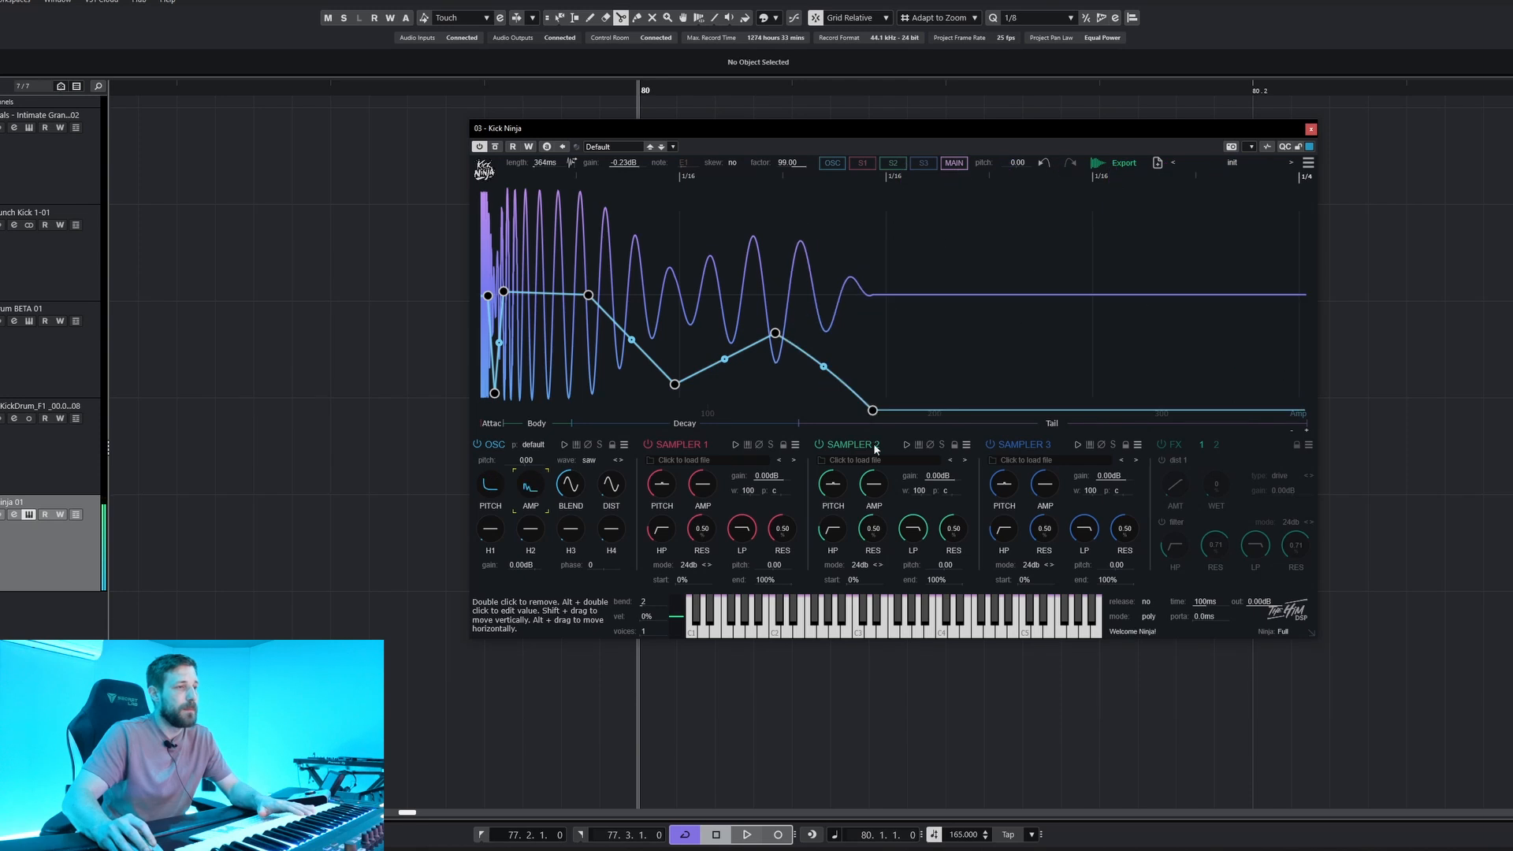
# - Try Kick Ninja's oscillator Blend at -100 with the saw wave, view the other wave choices, and reset Blend to the pure sine
pyautogui.click(570, 484)
pyautogui.click(615, 486)
pyautogui.click(580, 487)
pyautogui.moveTo(584, 490); pyautogui.dragTo(561, 721)
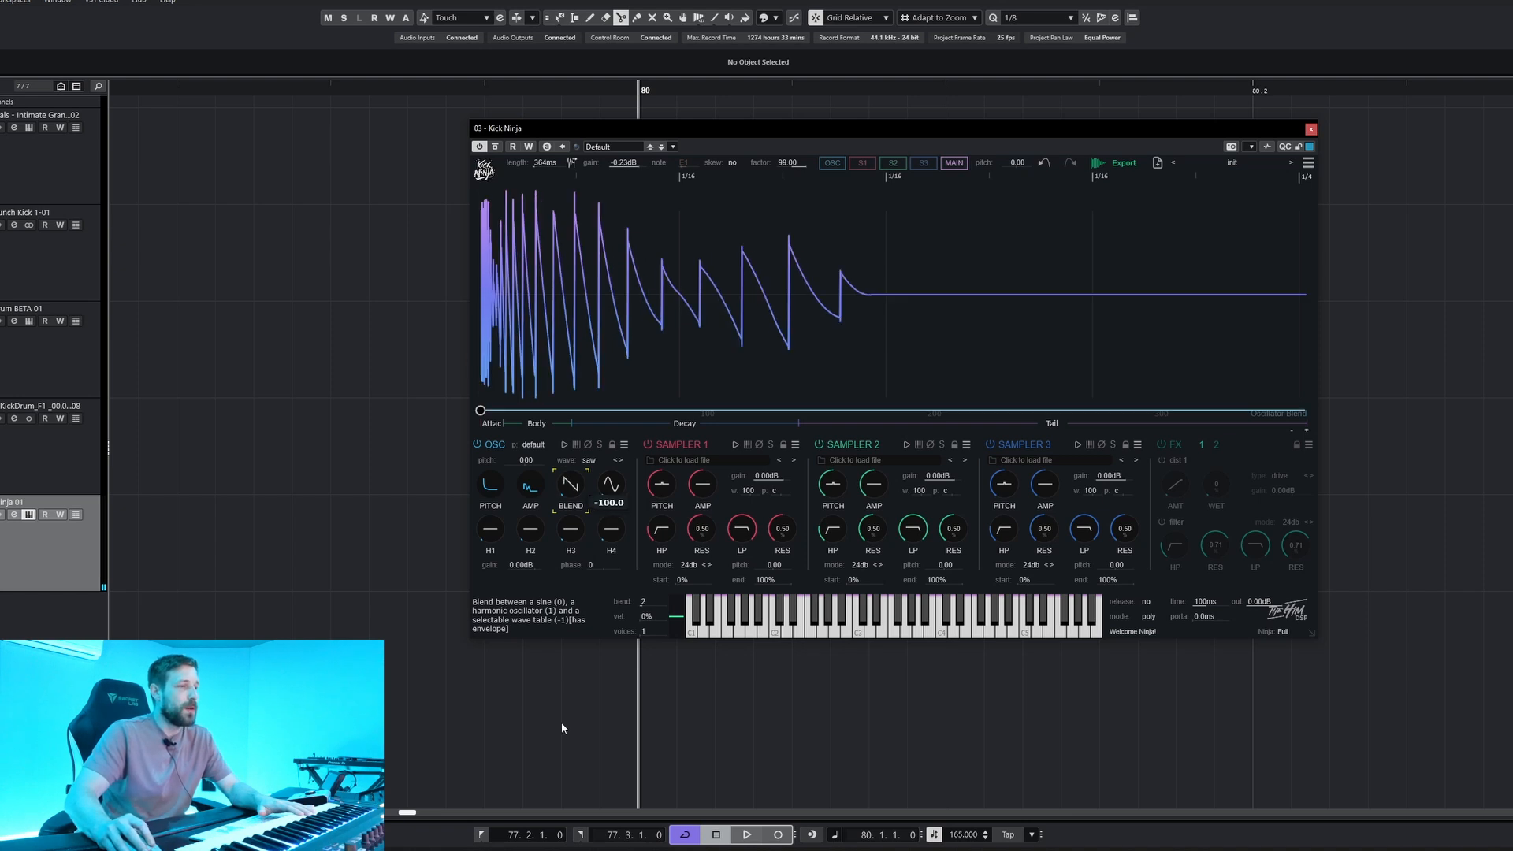
pyautogui.click(588, 461)
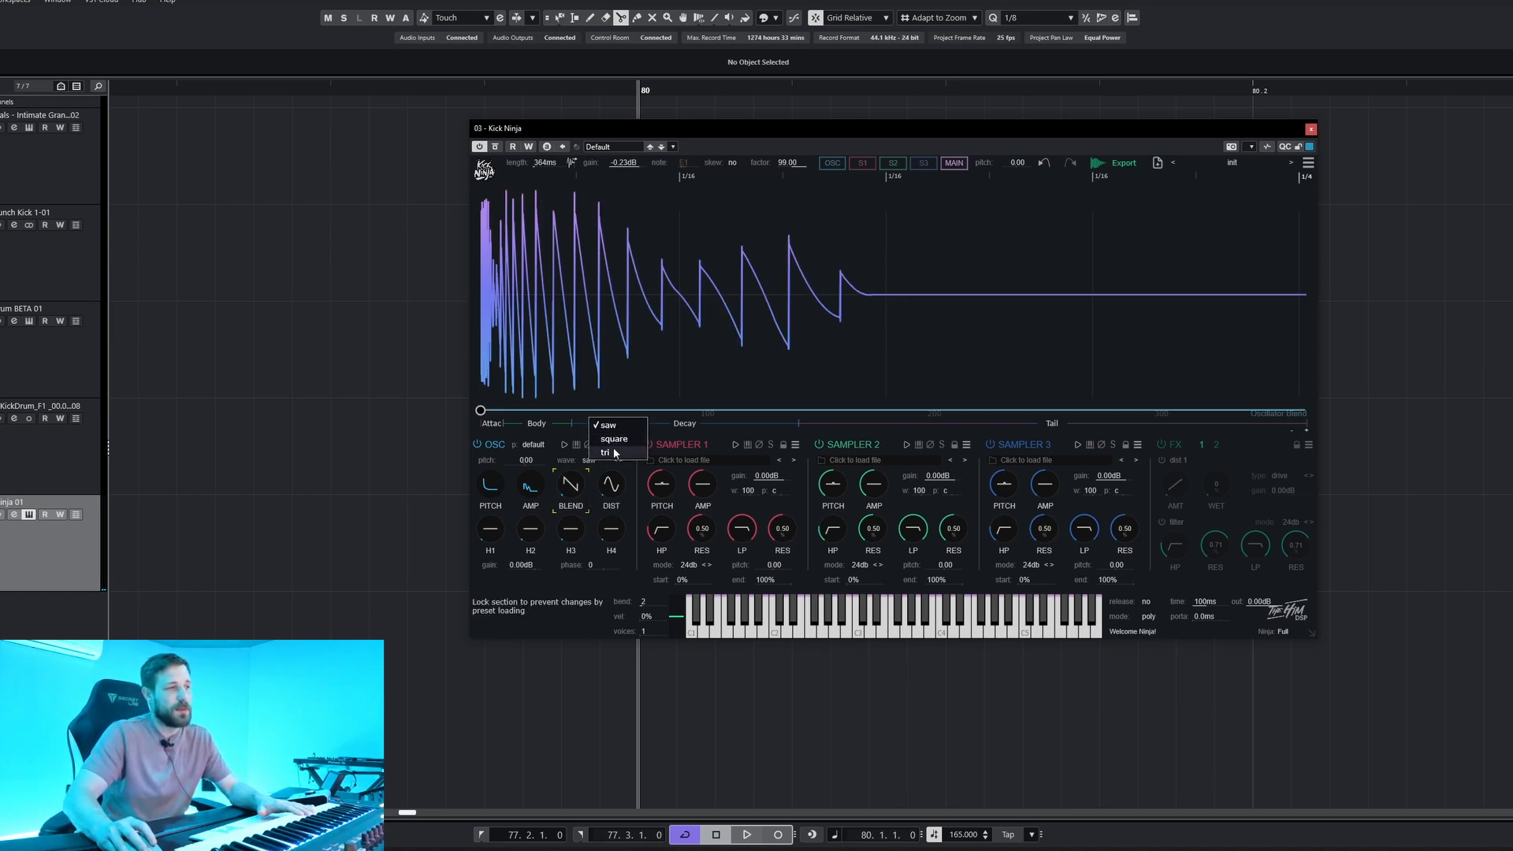
pyautogui.click(562, 473)
pyautogui.moveTo(576, 492); pyautogui.dragTo(573, 484)
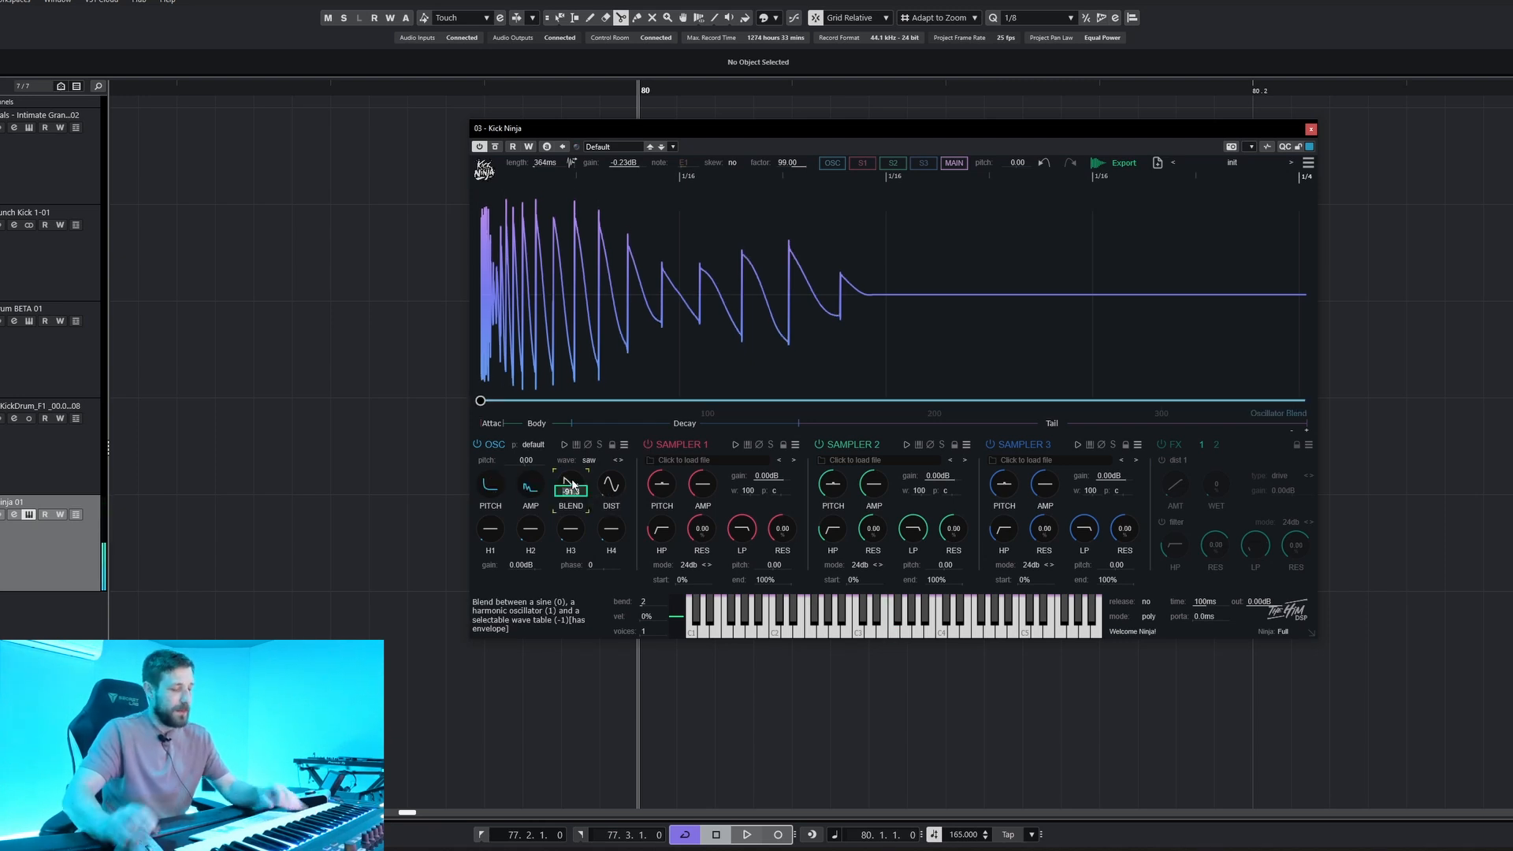
pyautogui.doubleClick(572, 484)
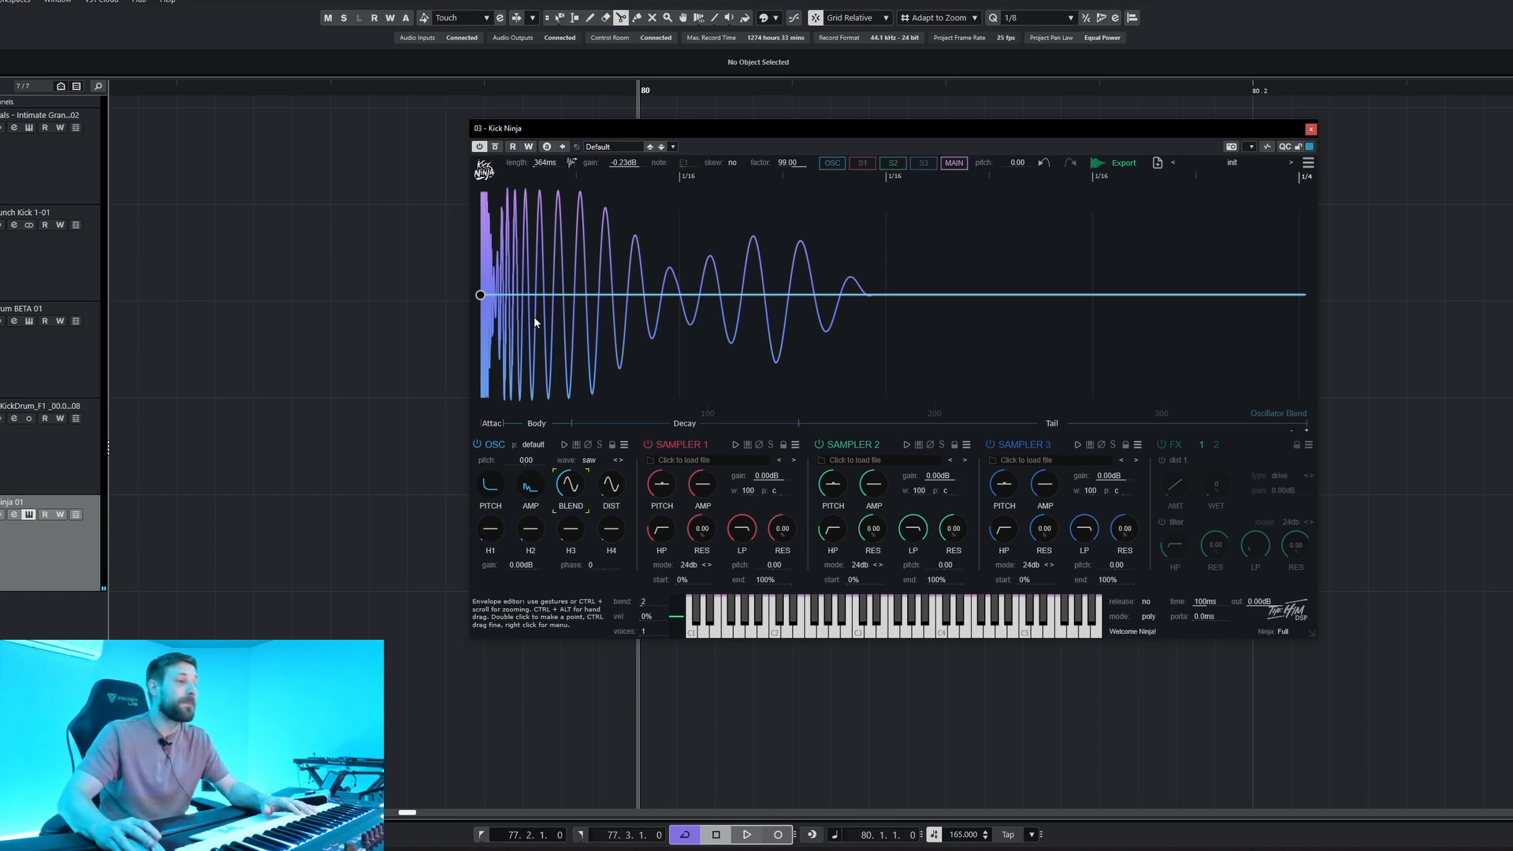
# - Turn Kick Ninja's oscillator Blend all the way up to the harmonic oscillator
pyautogui.moveTo(583, 483); pyautogui.dragTo(607, 261)
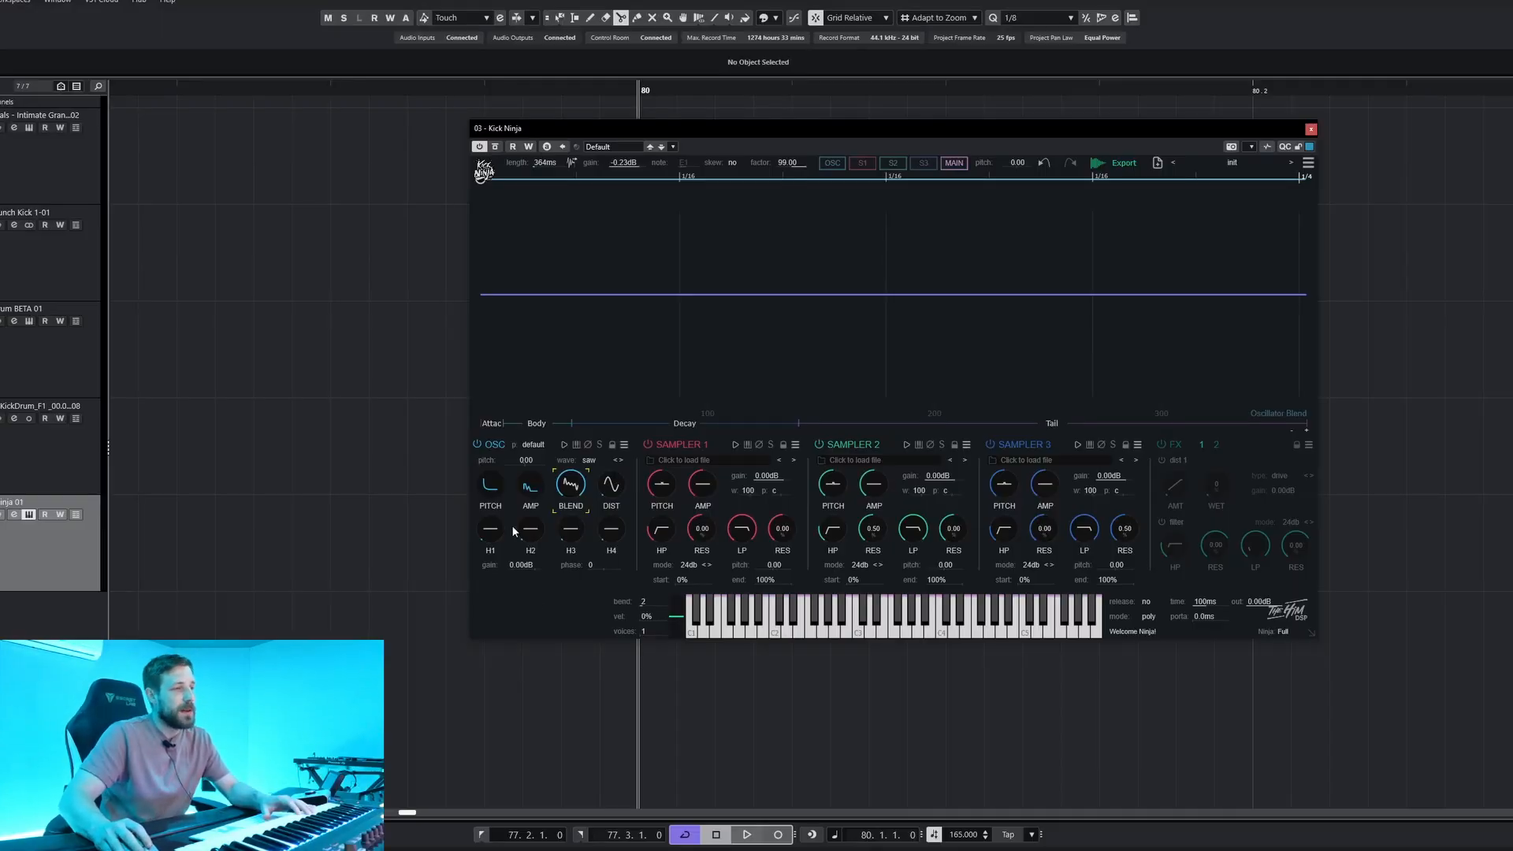
# - Raise the oscillator's Harmonic 1 level to maximum, view the pitch curve against the waveform, and return to the Harmonic 1 envelope
pyautogui.moveTo(491, 529)
pyautogui.mouseDown()
pyautogui.moveTo(495, 385)
pyautogui.moveTo(508, 546)
pyautogui.mouseUp()
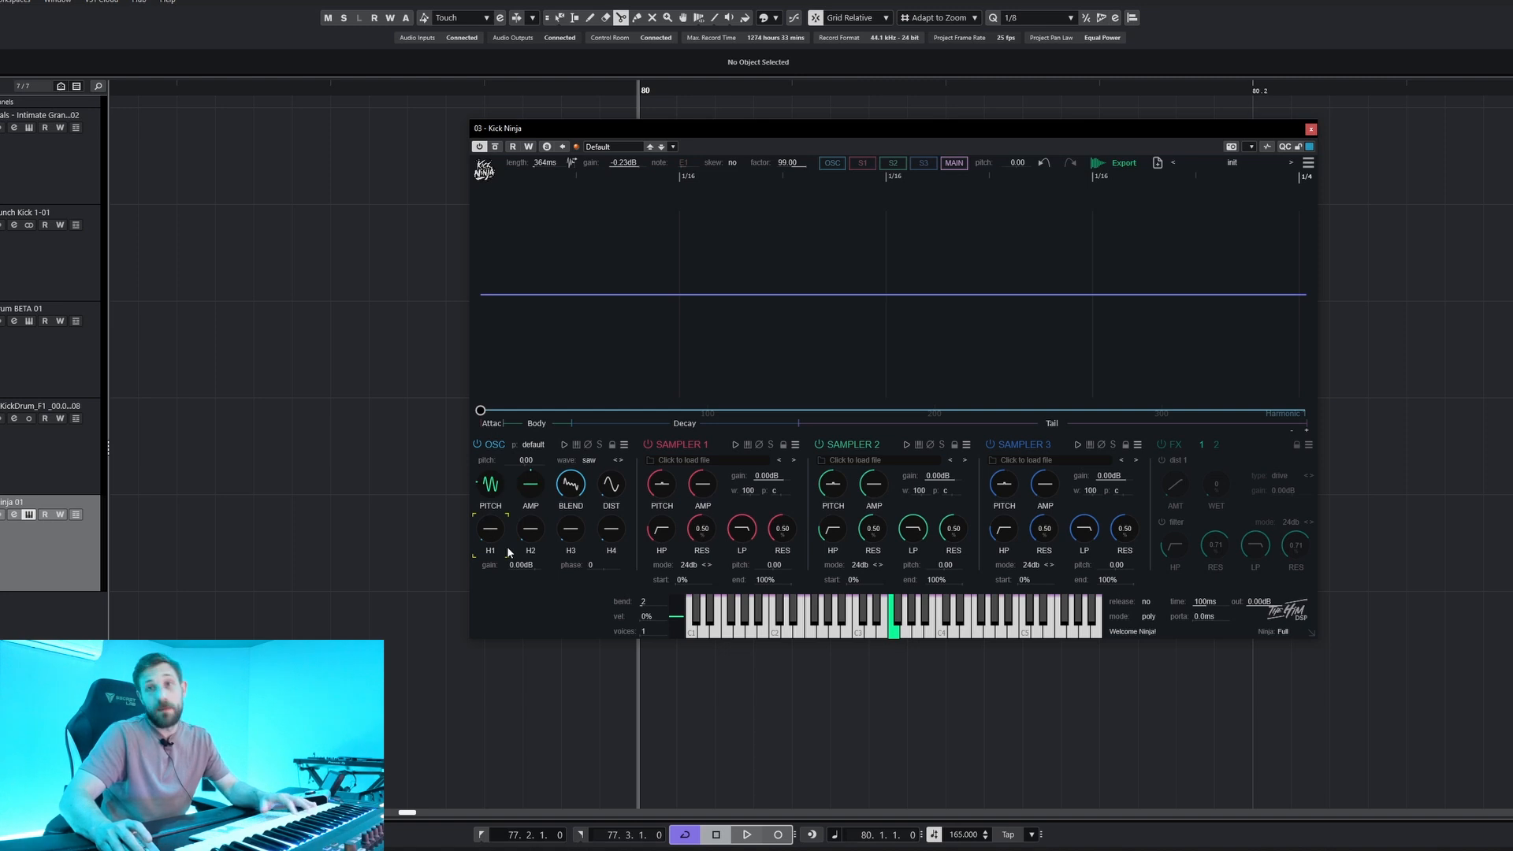
pyautogui.moveTo(494, 534); pyautogui.dragTo(512, 368)
pyautogui.click(490, 484)
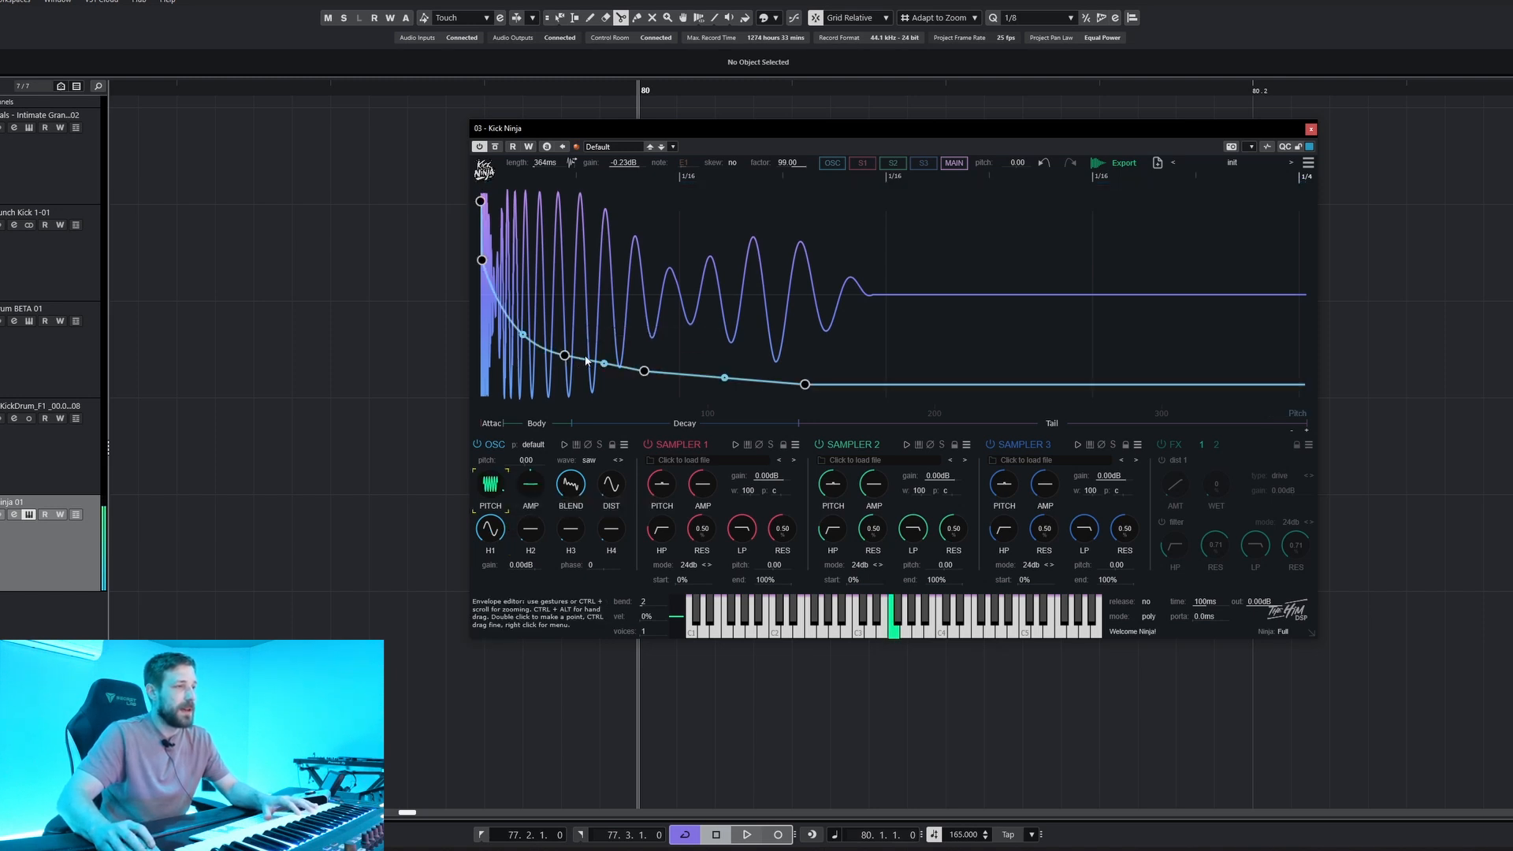
pyautogui.click(490, 539)
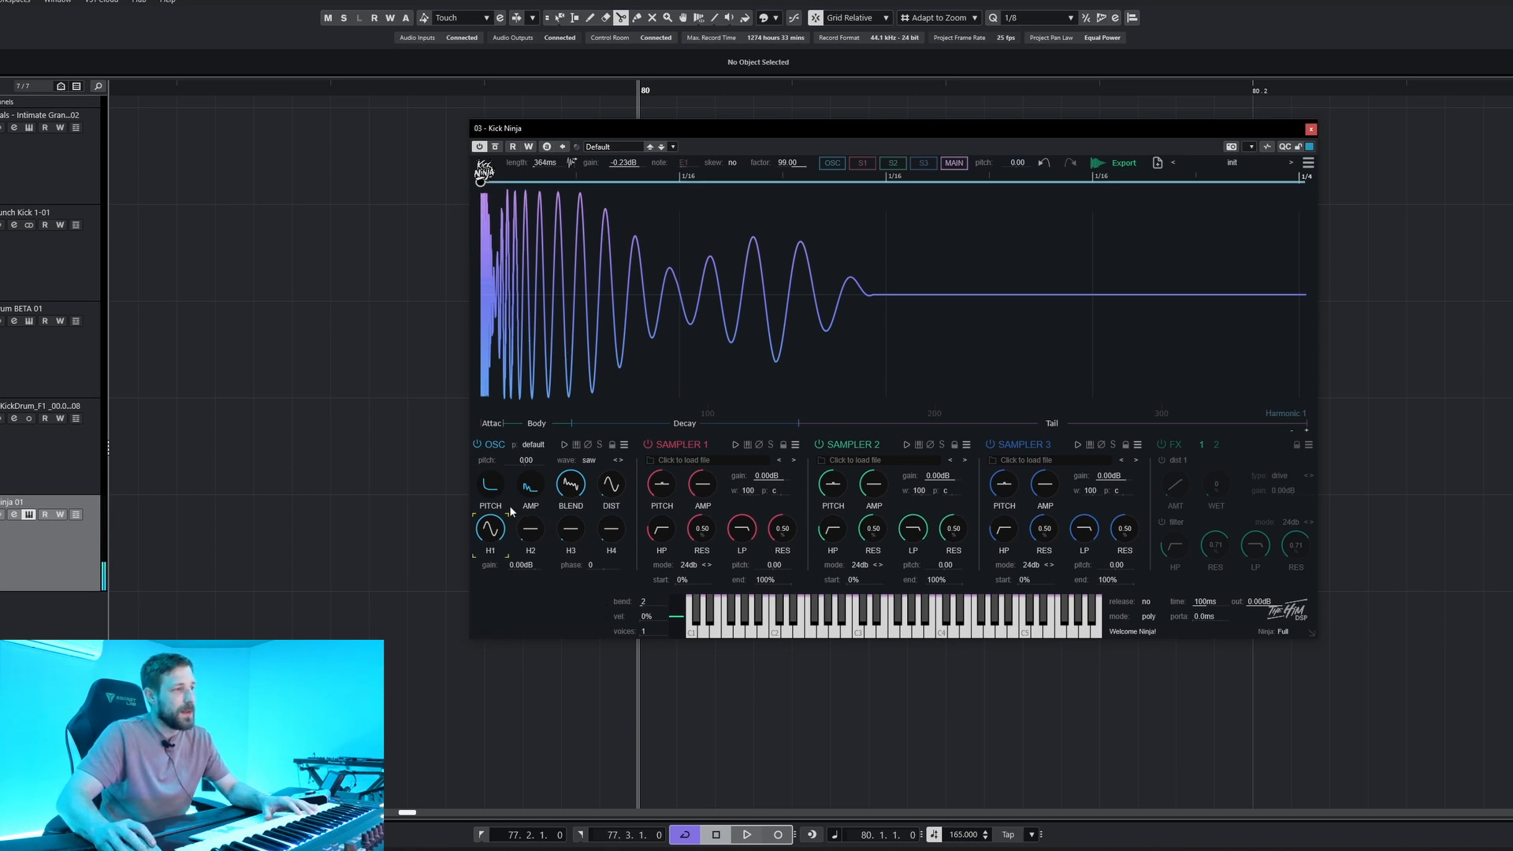
# - Shape Harmonic 1's envelope to rise from a low start to 100 at about 94 ms, and give Harmonic 2 a gentler rising ramp
pyautogui.moveTo(492, 527); pyautogui.dragTo(489, 630)
pyautogui.moveTo(669, 242); pyautogui.dragTo(693, 178)
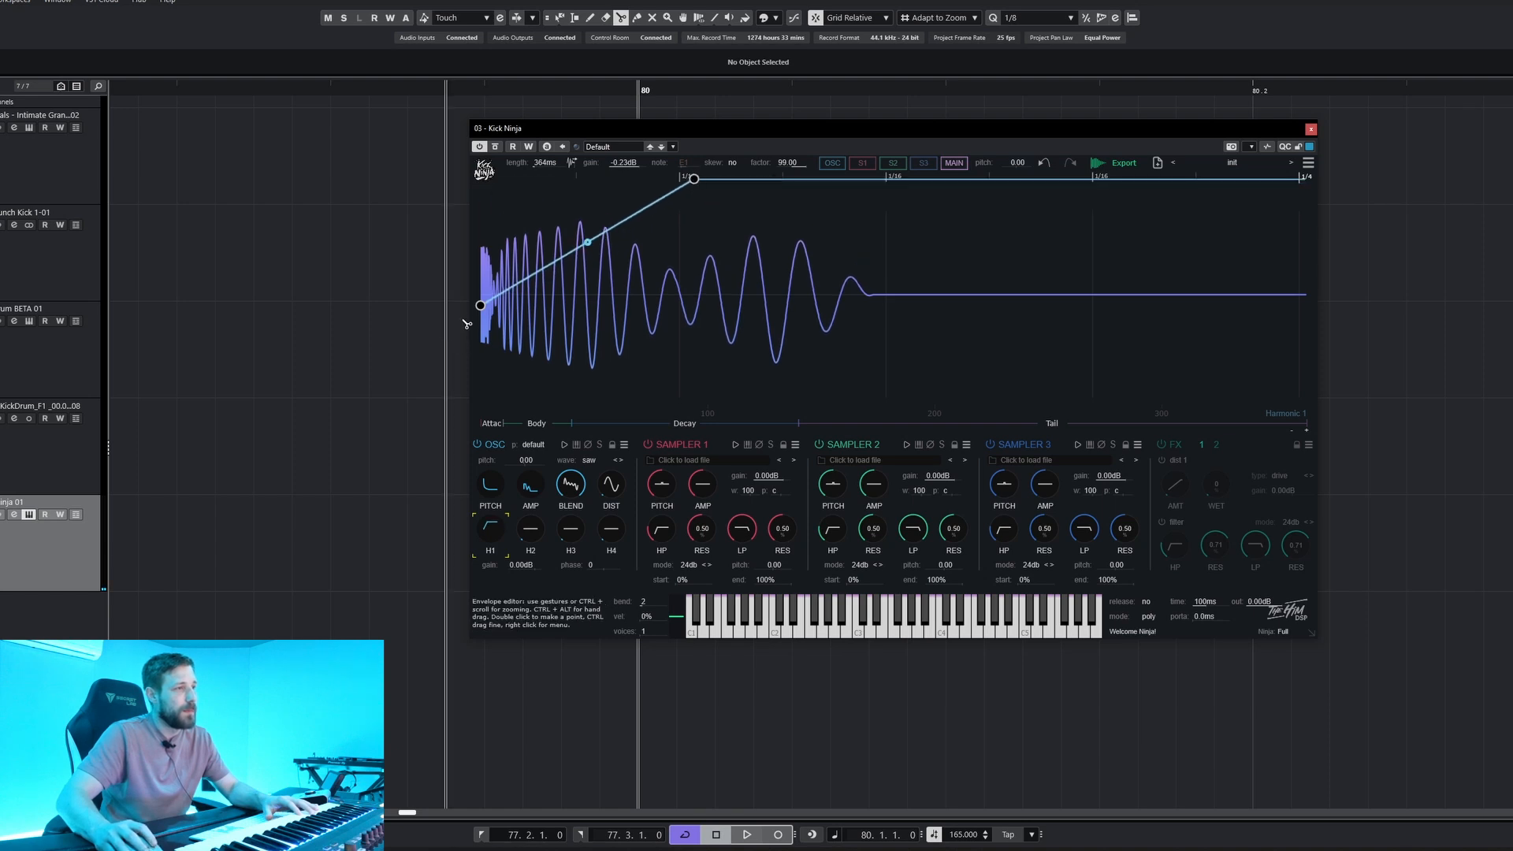
pyautogui.moveTo(480, 305); pyautogui.dragTo(480, 349)
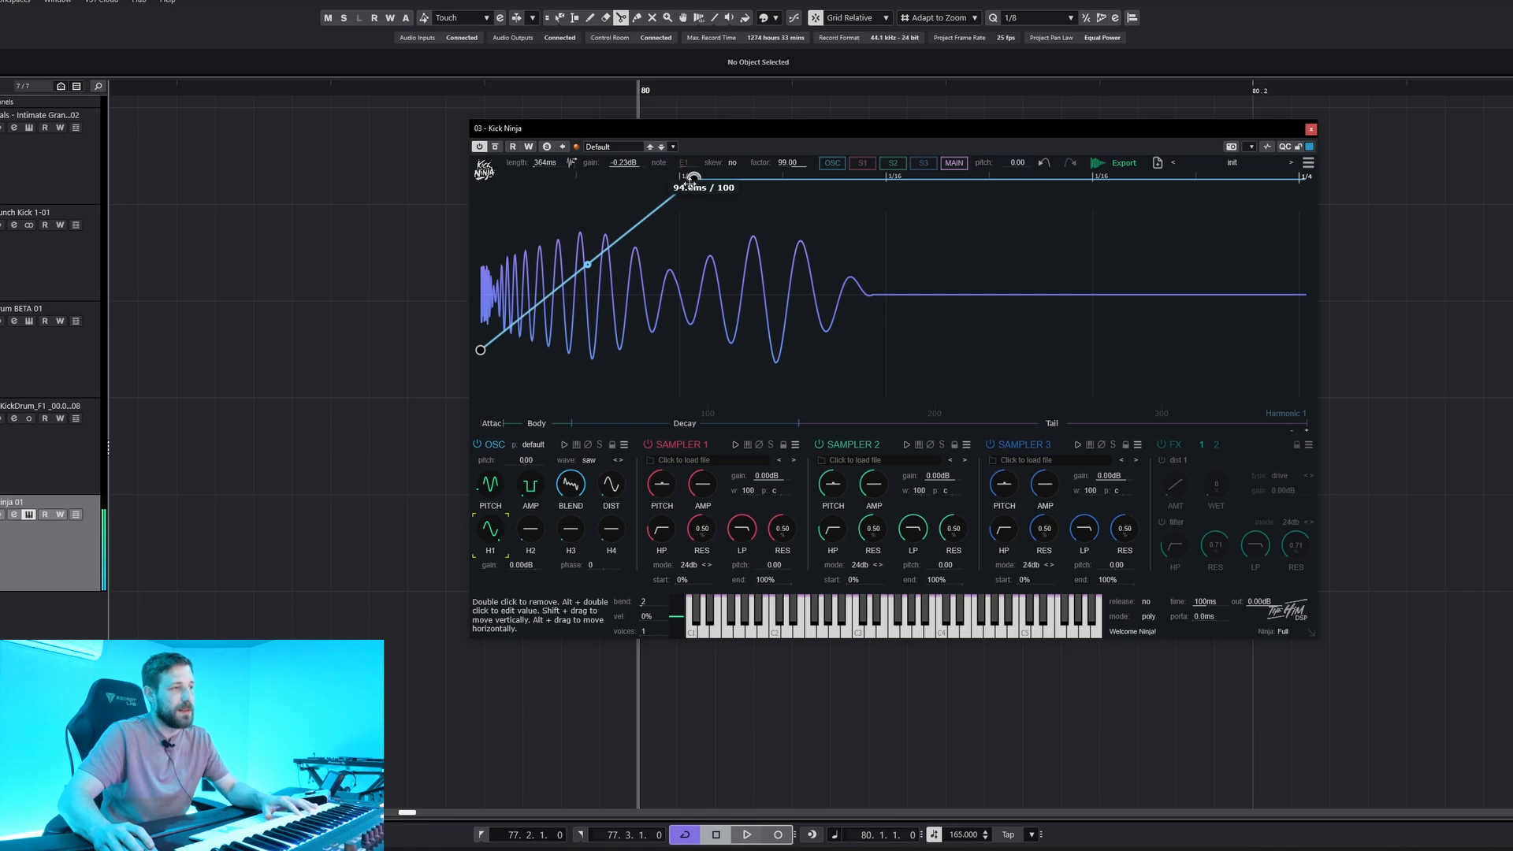
pyautogui.click(530, 529)
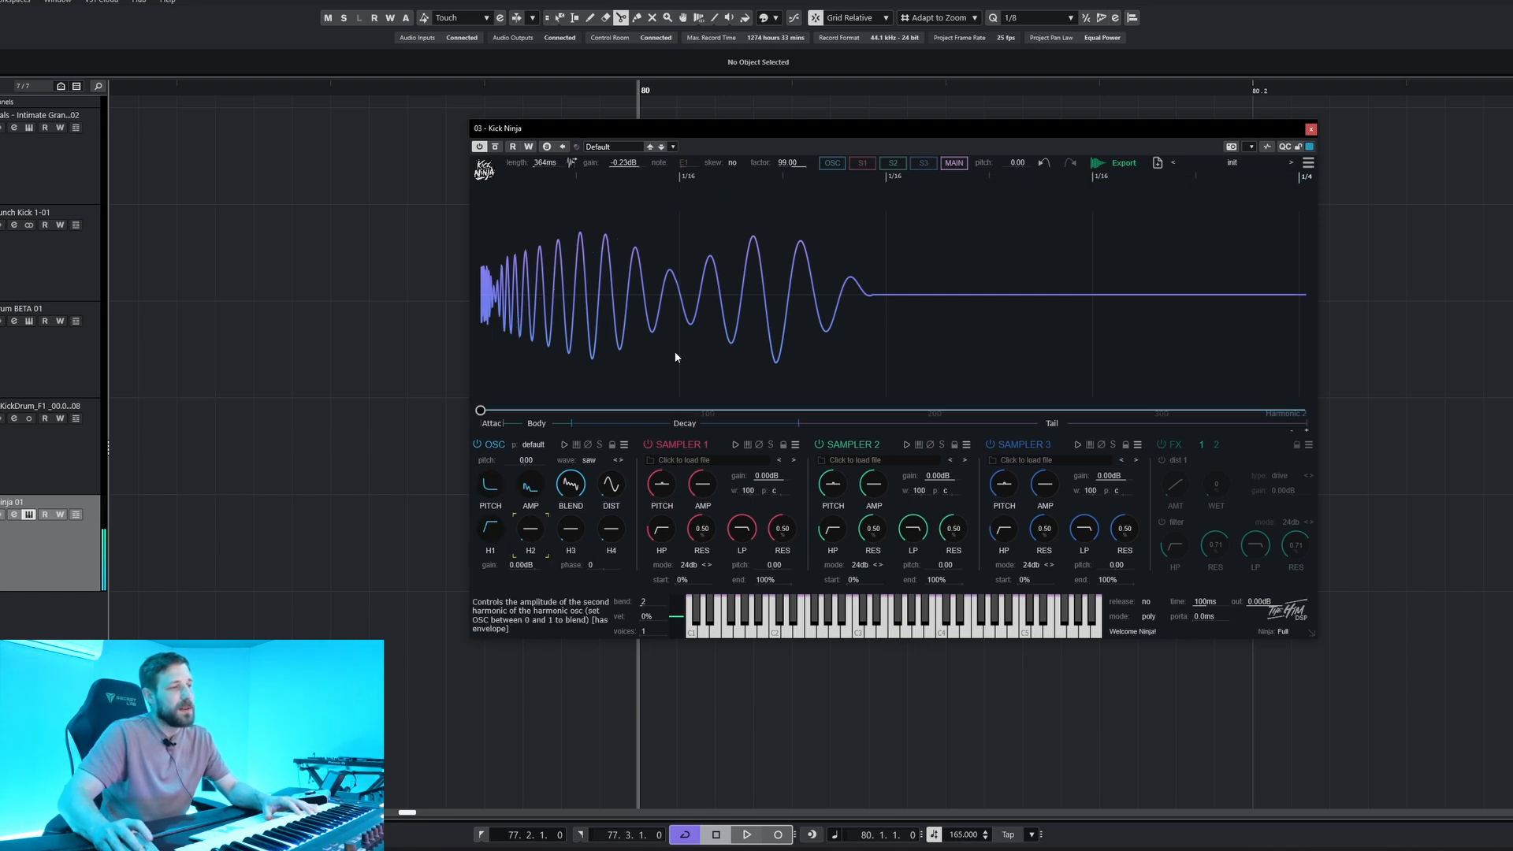
pyautogui.doubleClick(677, 255)
pyautogui.moveTo(676, 255); pyautogui.dragTo(680, 341)
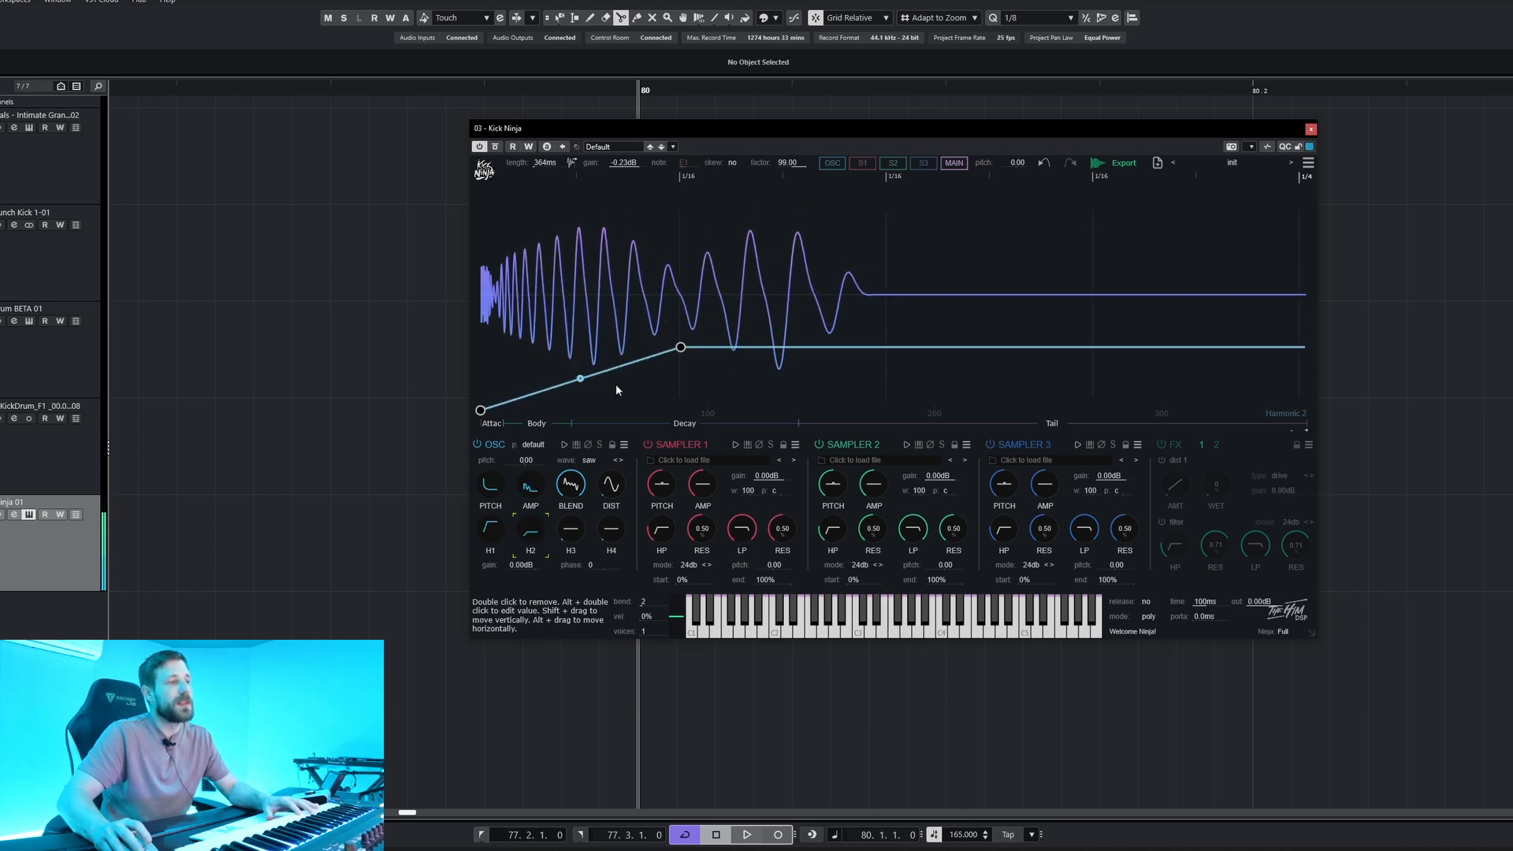
# - Simplify the oscillator amplitude envelope by removing its dips and end fade, then start it at zero with a ramp to a flat sustain
pyautogui.click(530, 485)
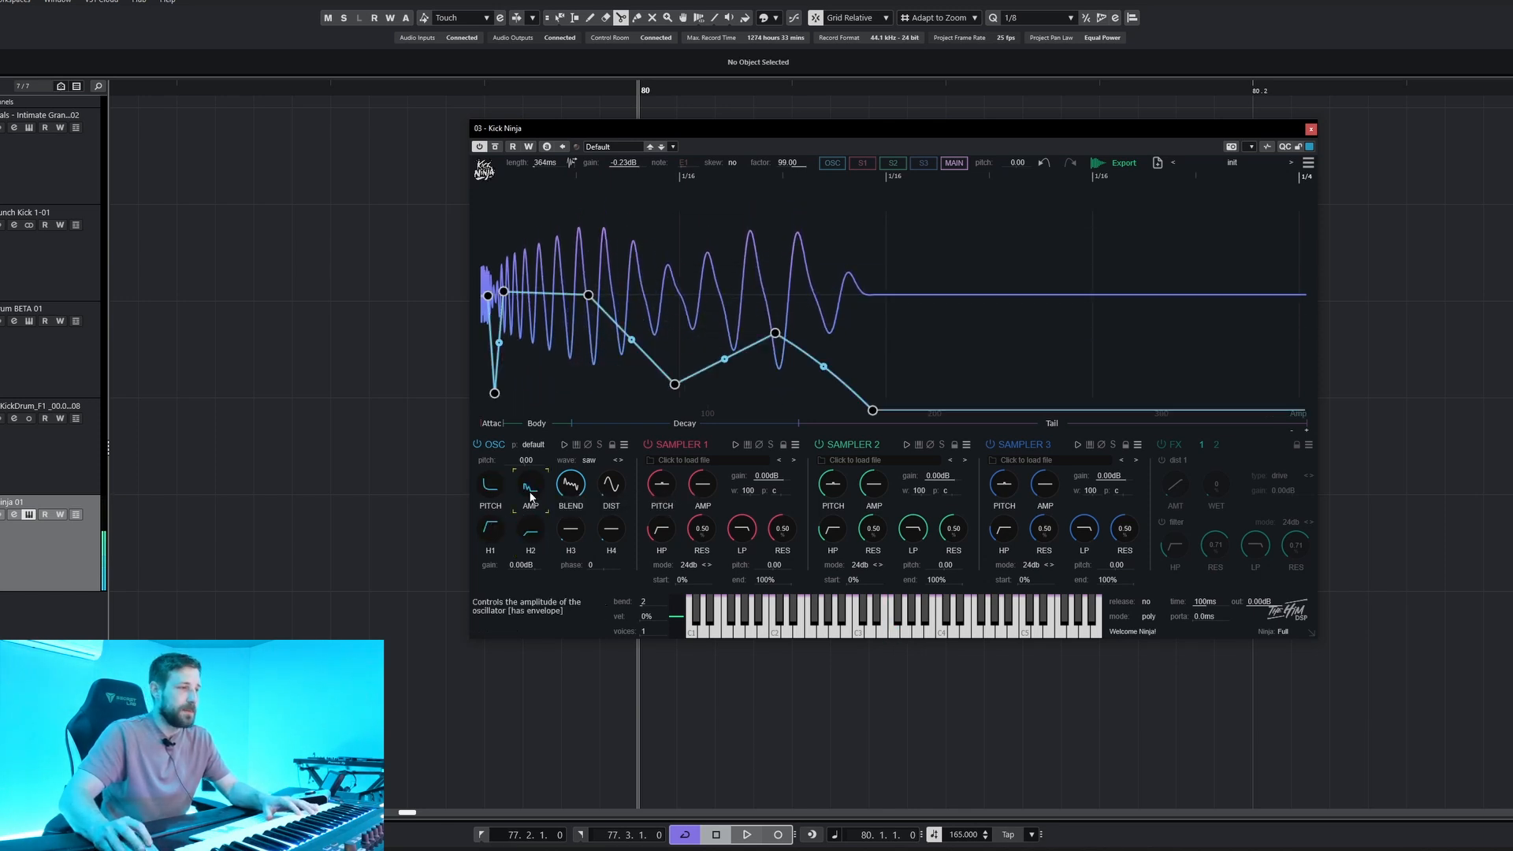
pyautogui.doubleClick(674, 381)
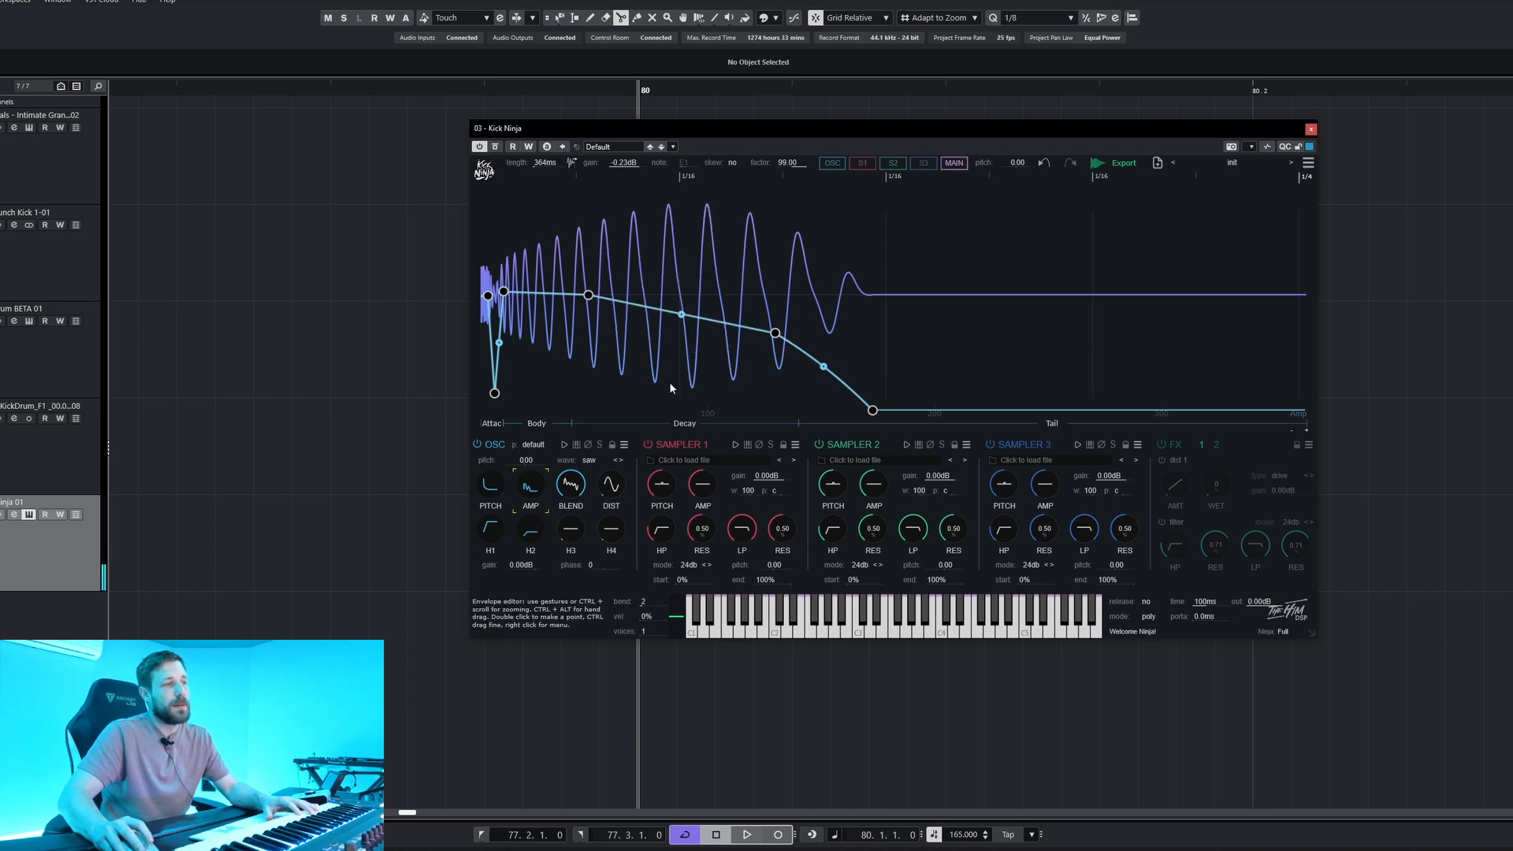
pyautogui.doubleClick(872, 409)
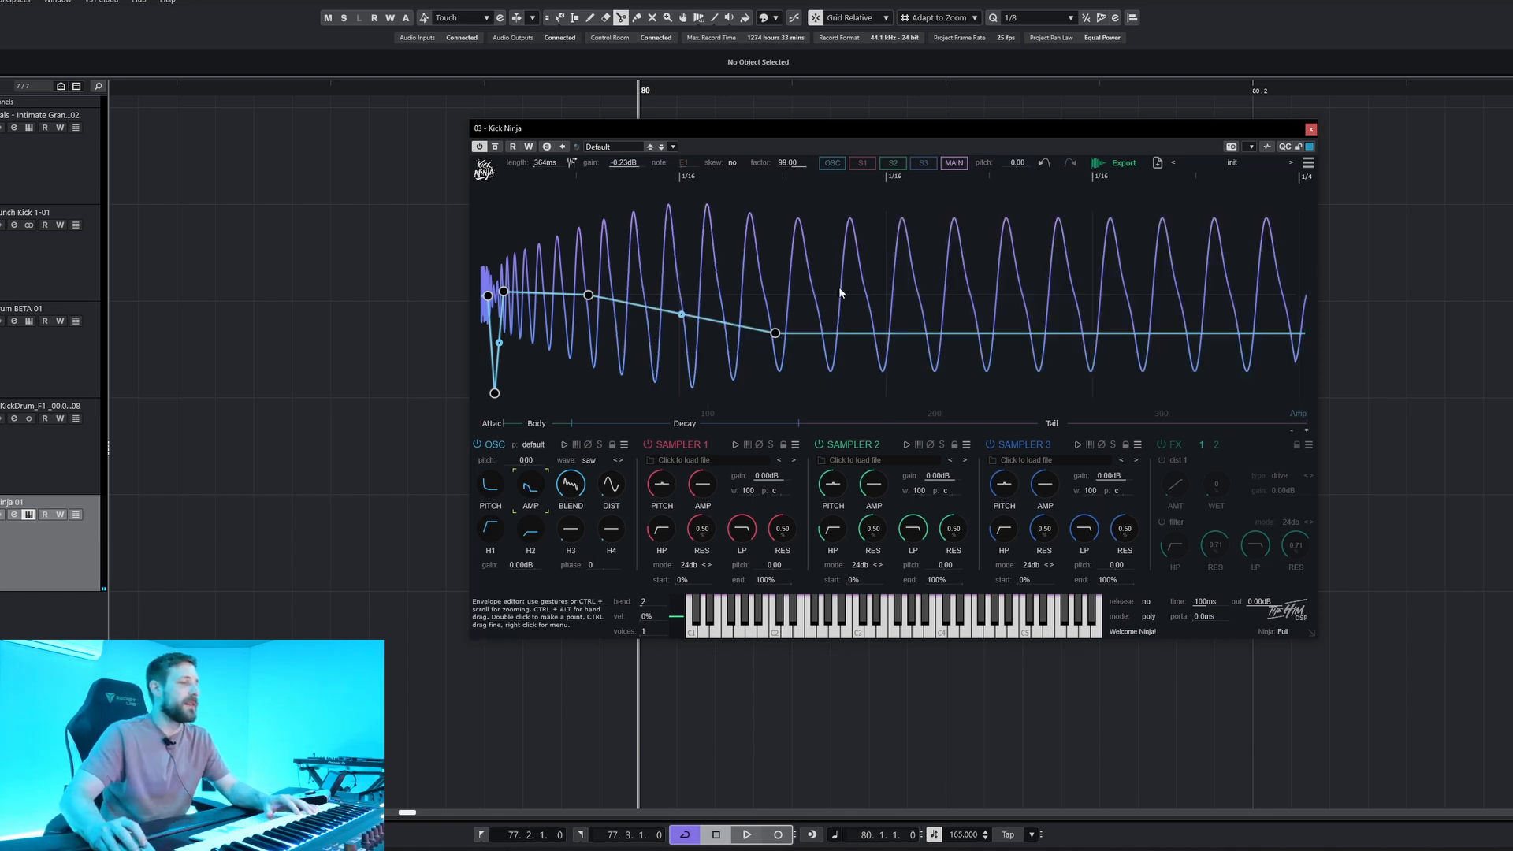
pyautogui.moveTo(776, 333); pyautogui.dragTo(792, 295)
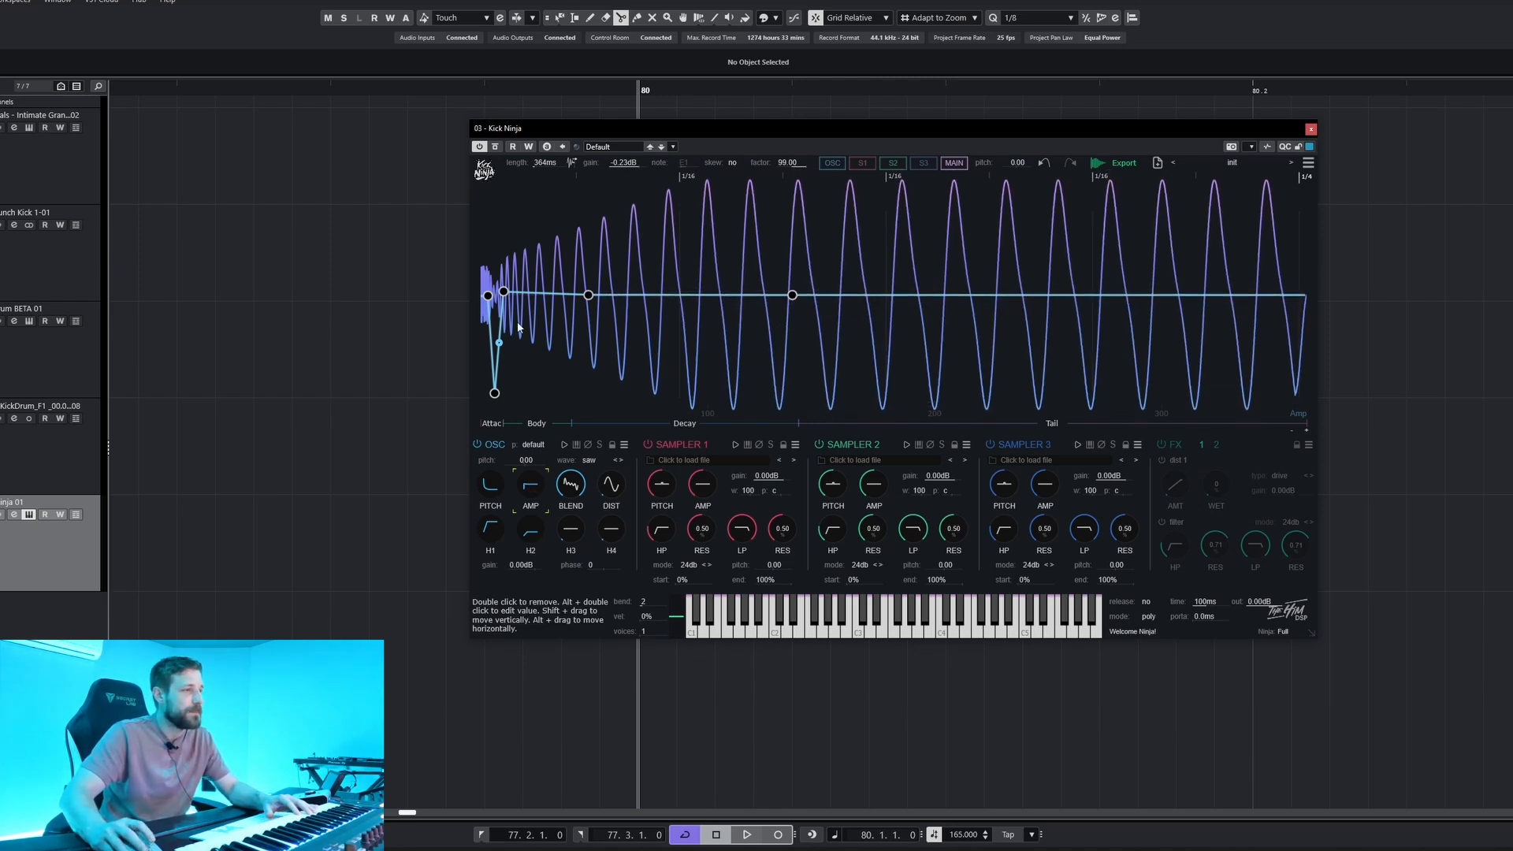
pyautogui.doubleClick(493, 393)
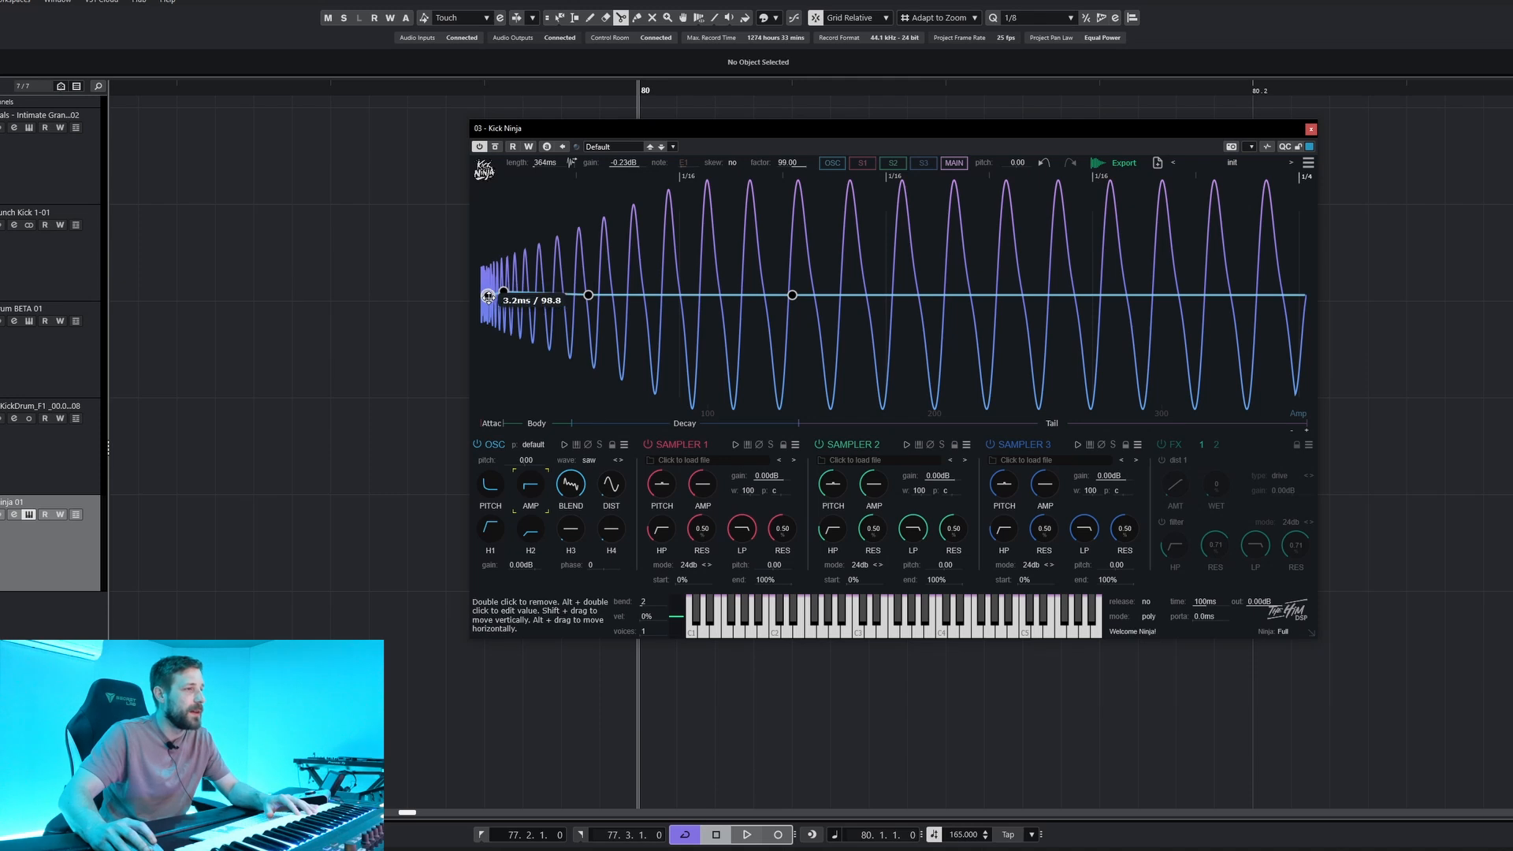
pyautogui.moveTo(490, 296); pyautogui.dragTo(480, 410)
pyautogui.doubleClick(504, 292)
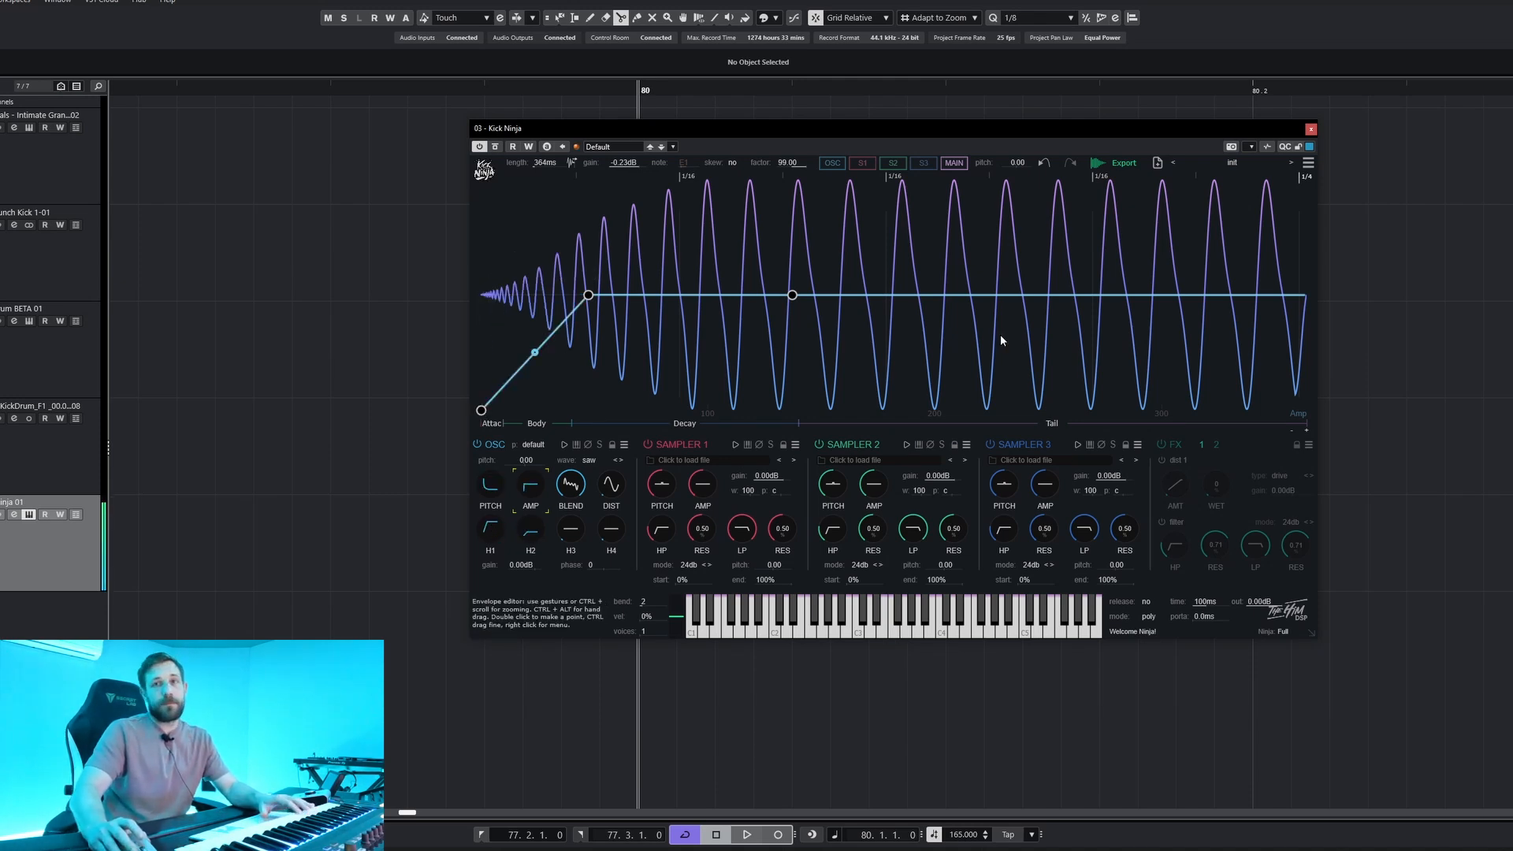
# - Raise and lengthen Harmonic 2's ramp, and shape Harmonic 3's envelope to rise gradually to a mid level
pyautogui.moveTo(588, 295); pyautogui.dragTo(776, 308)
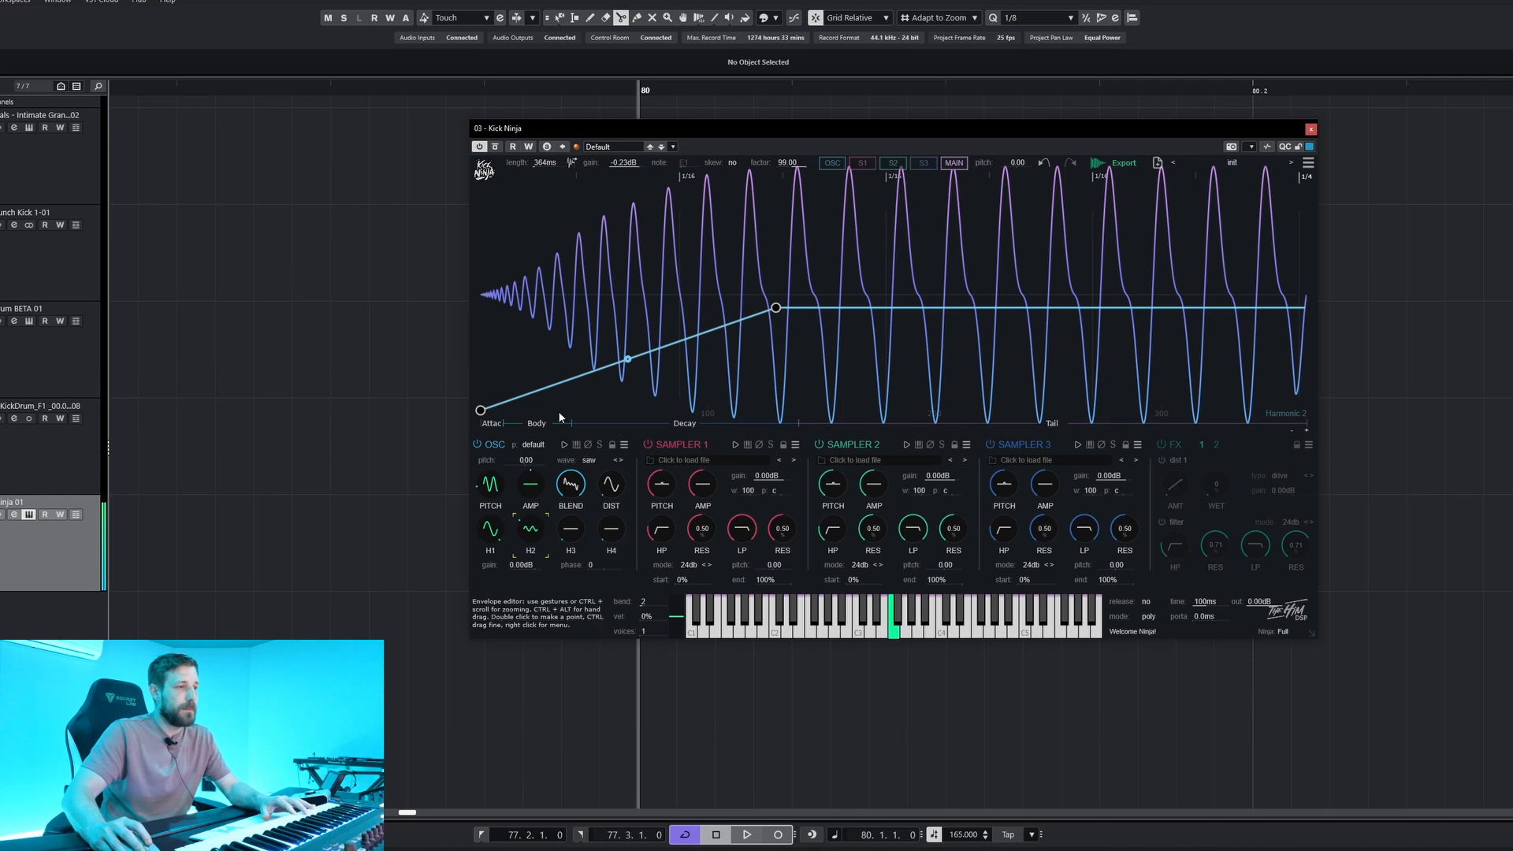
pyautogui.click(570, 529)
pyautogui.moveTo(867, 257); pyautogui.dragTo(862, 296)
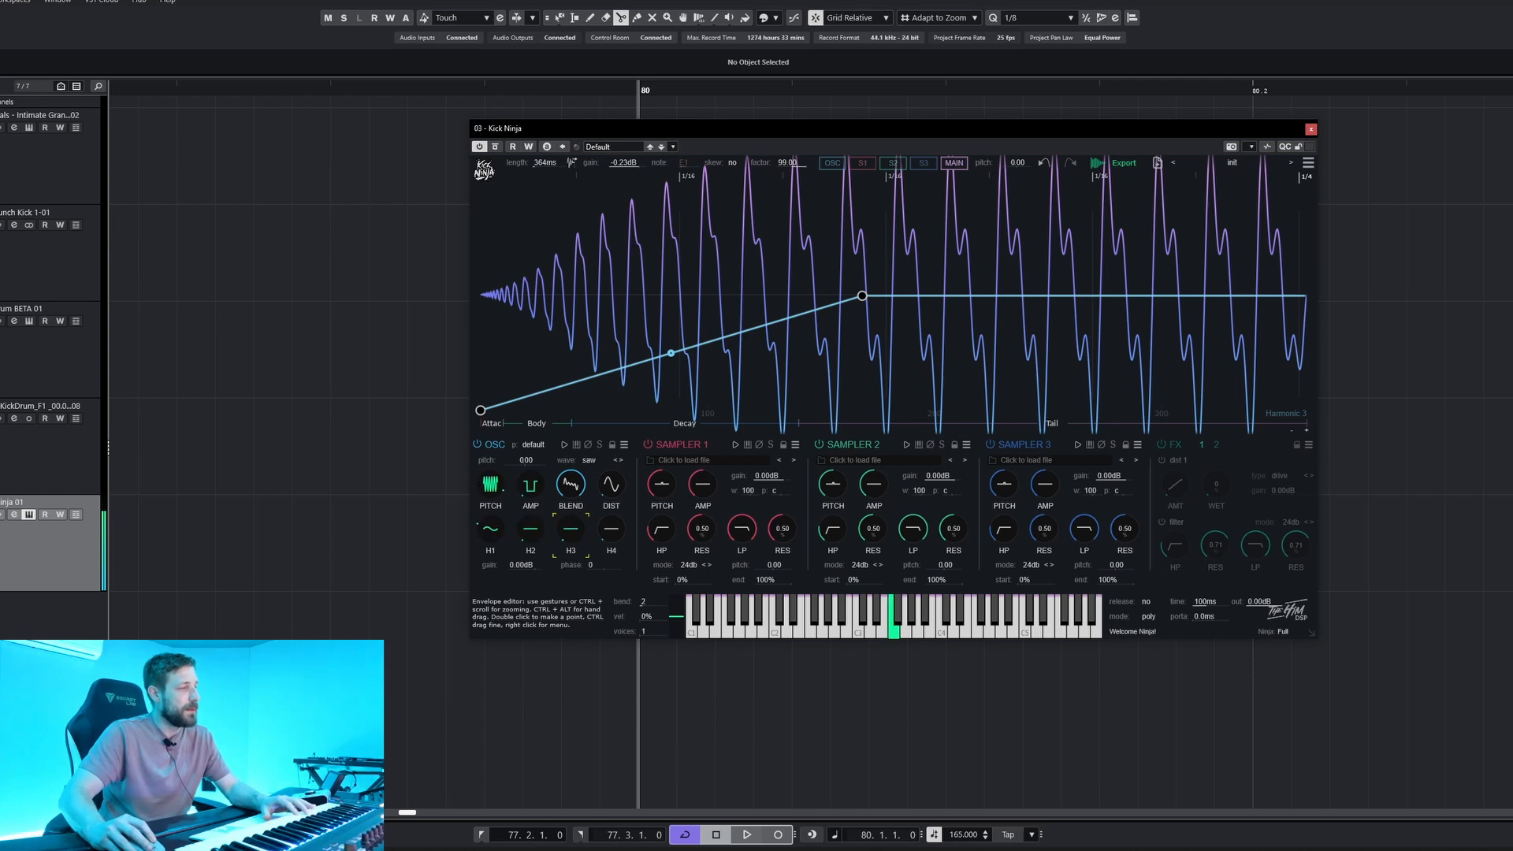
# - Shape Harmonic 4's envelope to rise gradually from zero to a low level that holds through the tail
pyautogui.click(605, 535)
pyautogui.click(821, 288)
pyautogui.moveTo(821, 290); pyautogui.dragTo(817, 311)
pyautogui.moveTo(715, 218); pyautogui.dragTo(1185, 277)
pyautogui.moveTo(818, 311); pyautogui.dragTo(813, 356)
# - Shape the oscillator's Distortion envelope to ramp from zero to a near-maximum peak and fall to a low level late in the tail
pyautogui.click(613, 483)
pyautogui.moveTo(610, 495)
pyautogui.mouseDown()
pyautogui.moveTo(613, 376)
pyautogui.moveTo(611, 497)
pyautogui.mouseUp()
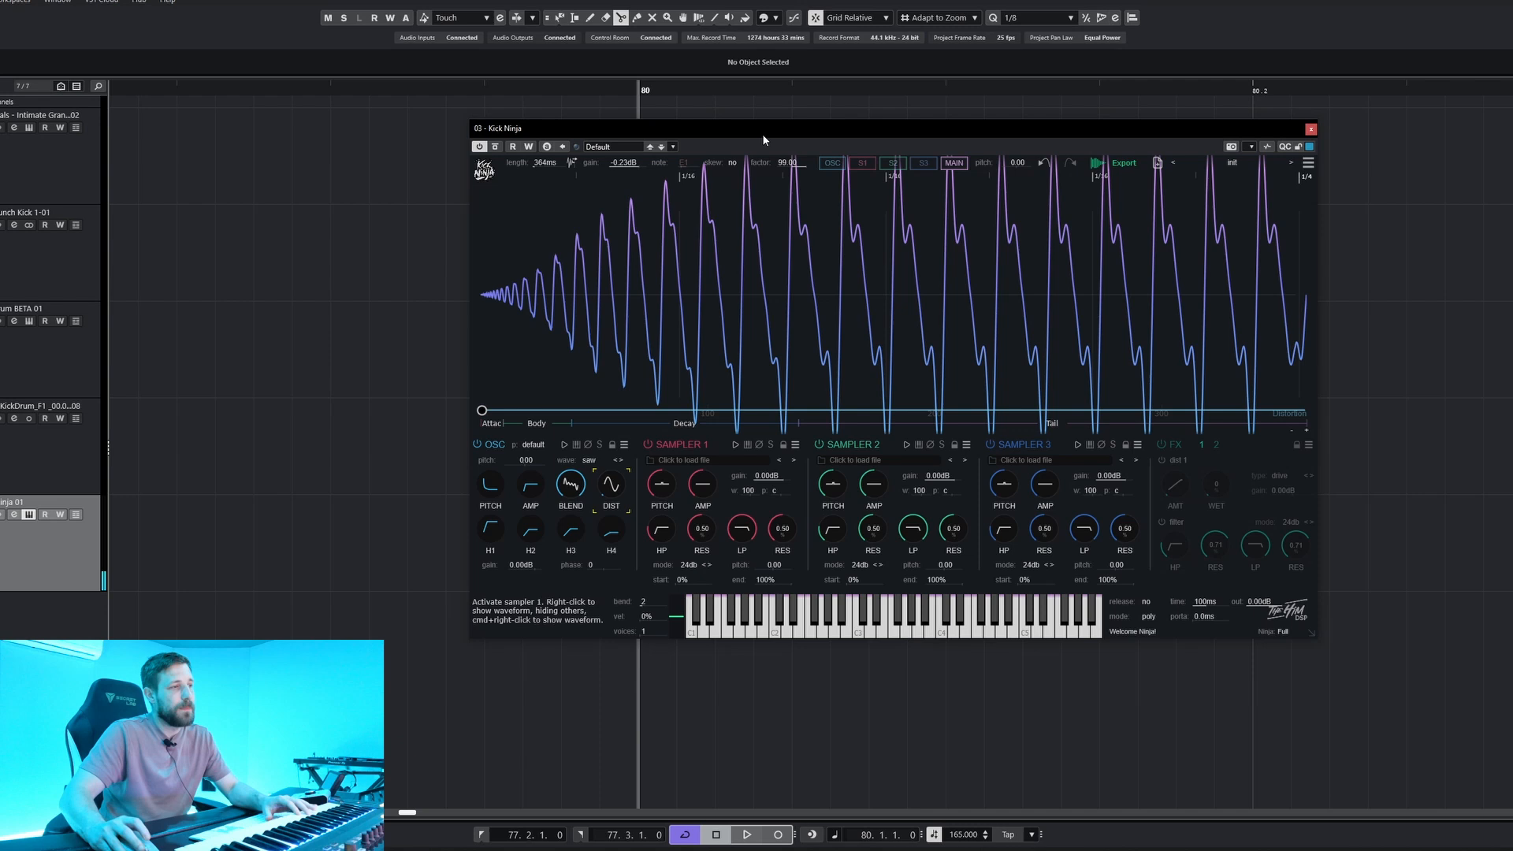
pyautogui.doubleClick(743, 238)
pyautogui.moveTo(743, 237); pyautogui.dragTo(804, 200)
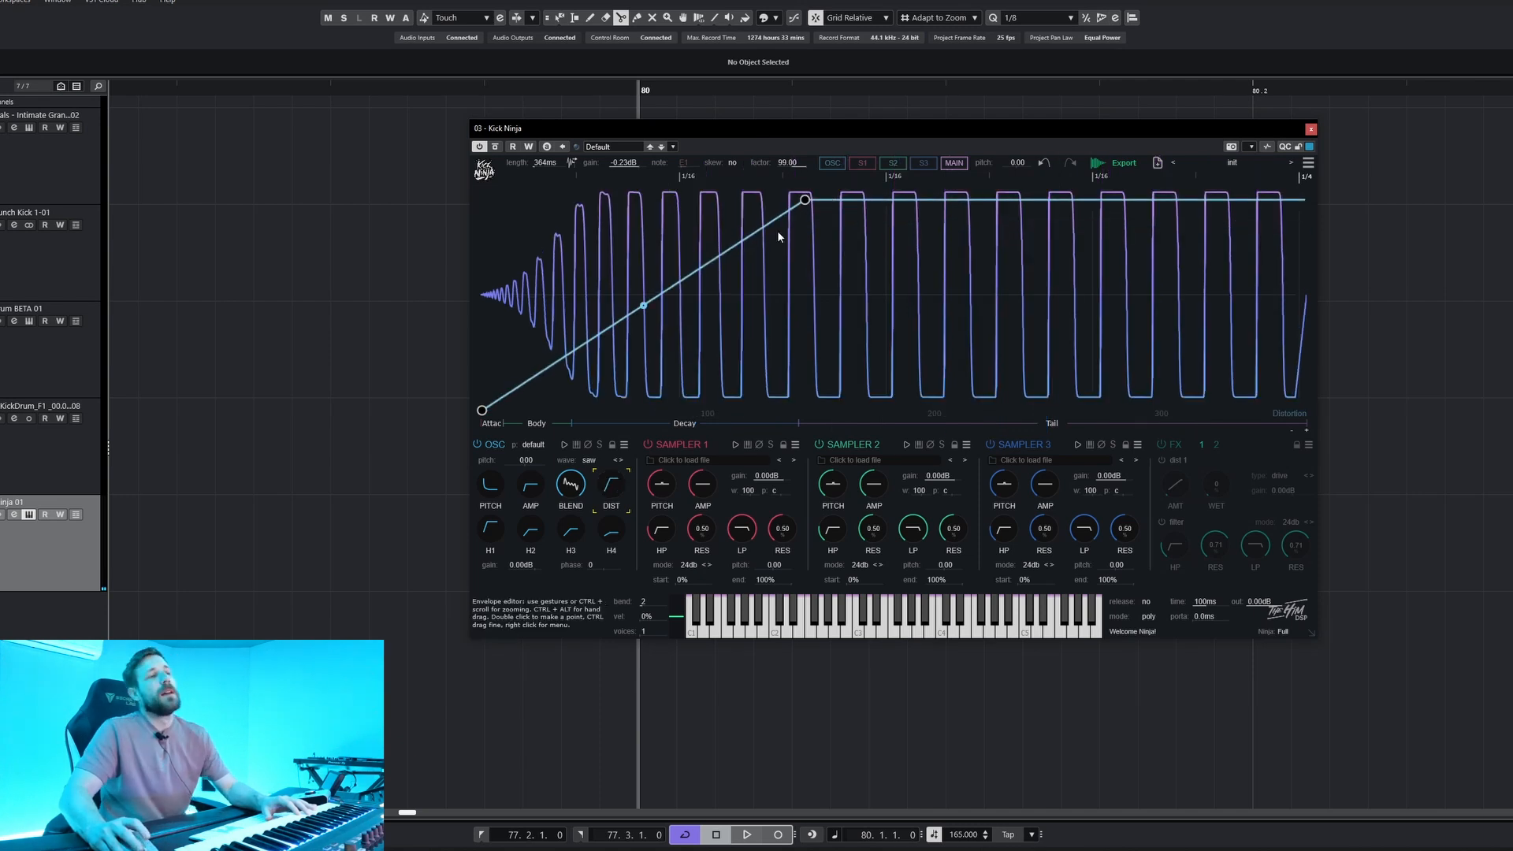
pyautogui.moveTo(489, 200); pyautogui.dragTo(1320, 168)
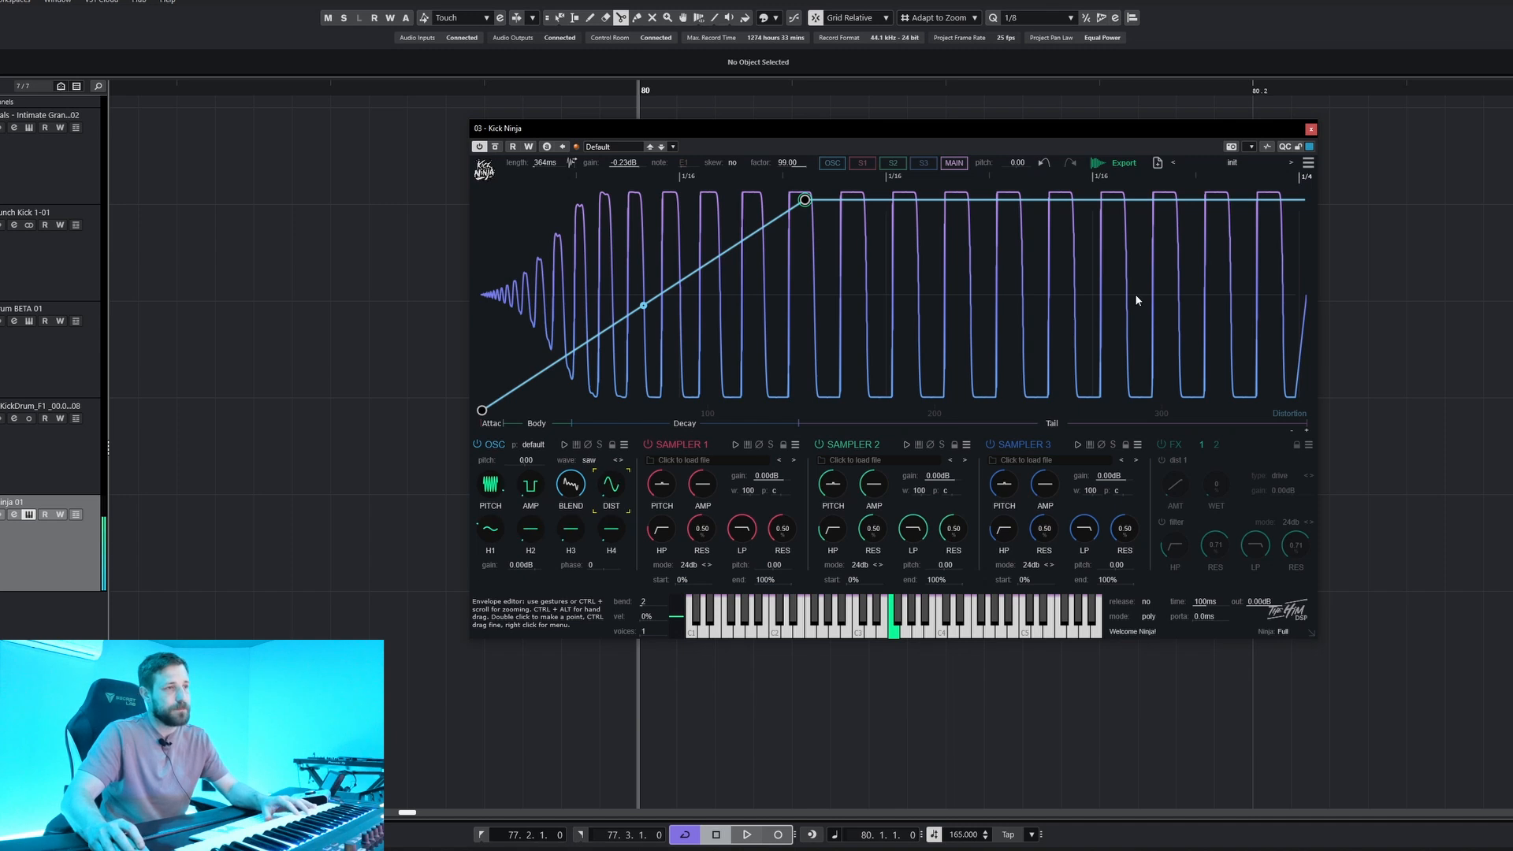
pyautogui.doubleClick(1212, 325)
pyautogui.moveTo(1213, 327); pyautogui.dragTo(1198, 387)
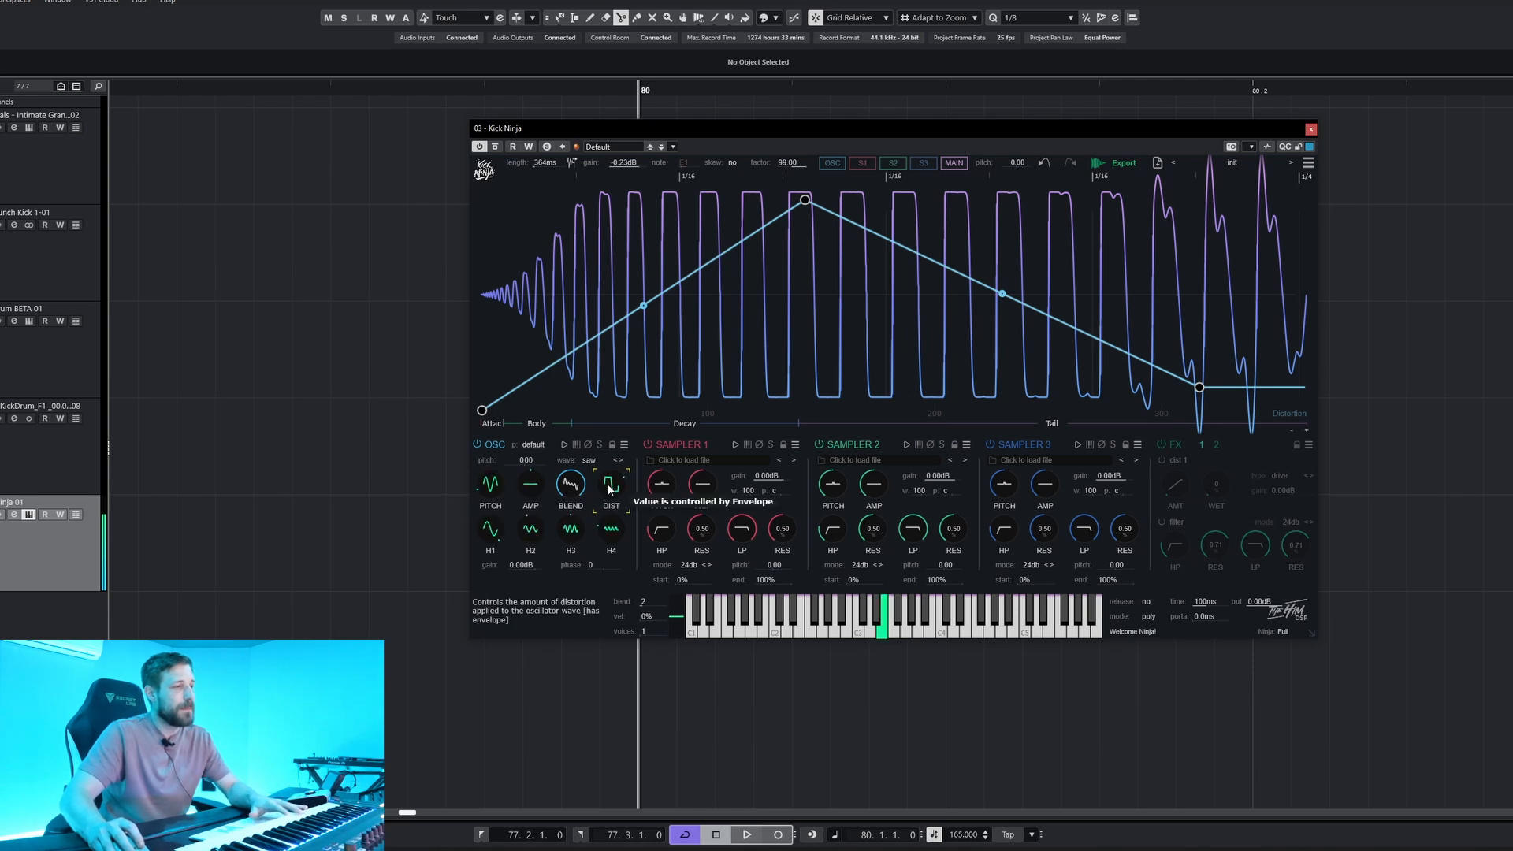
# - Lower the second point of the oscillator amplitude envelope, and make the final point of the pitch curve pitch-tracked
pyautogui.click(531, 483)
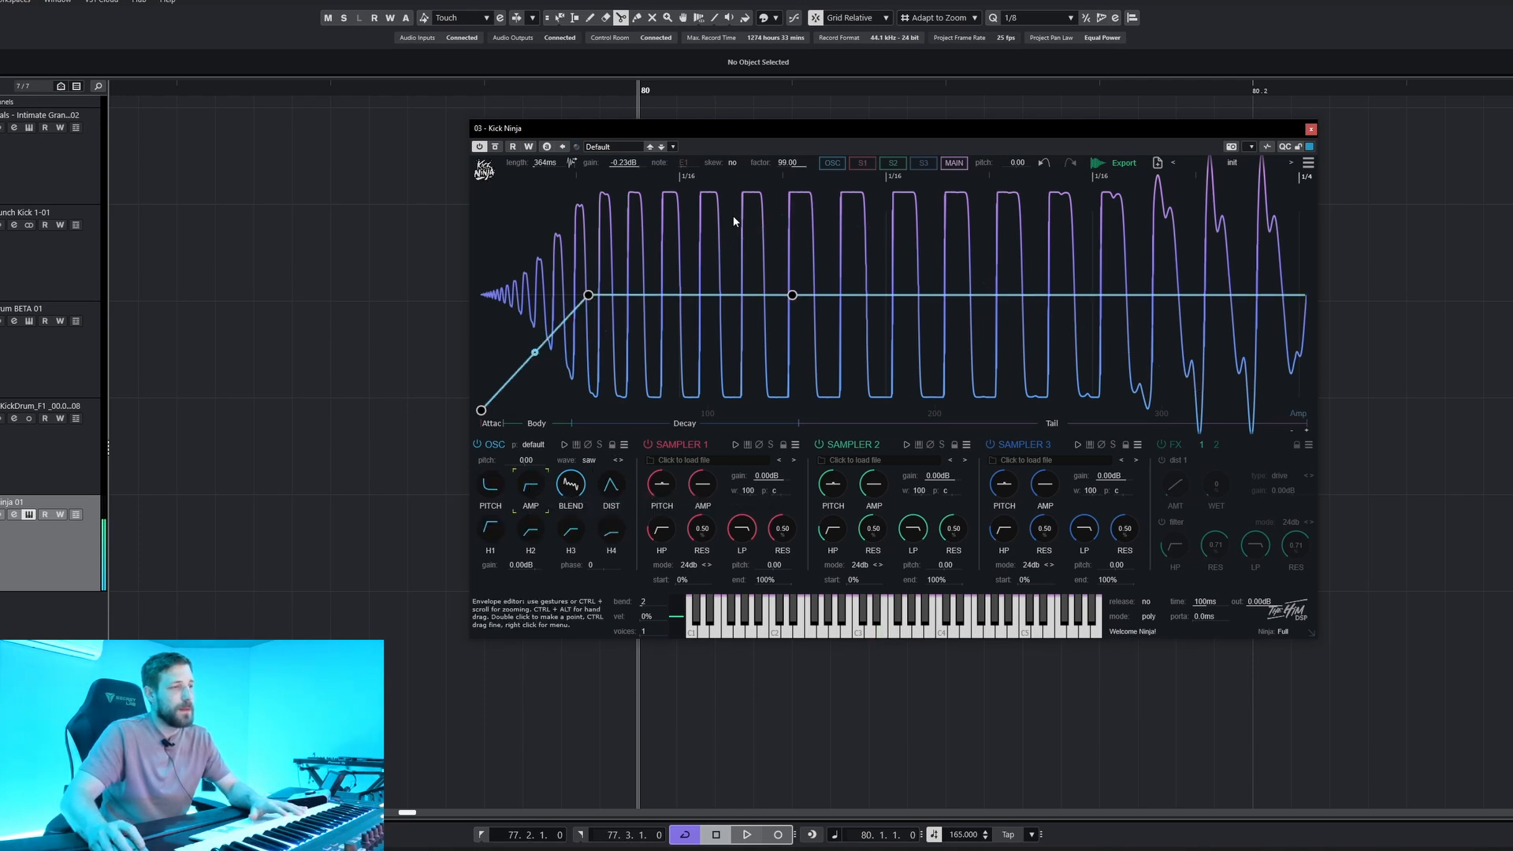
pyautogui.moveTo(588, 297); pyautogui.dragTo(607, 371)
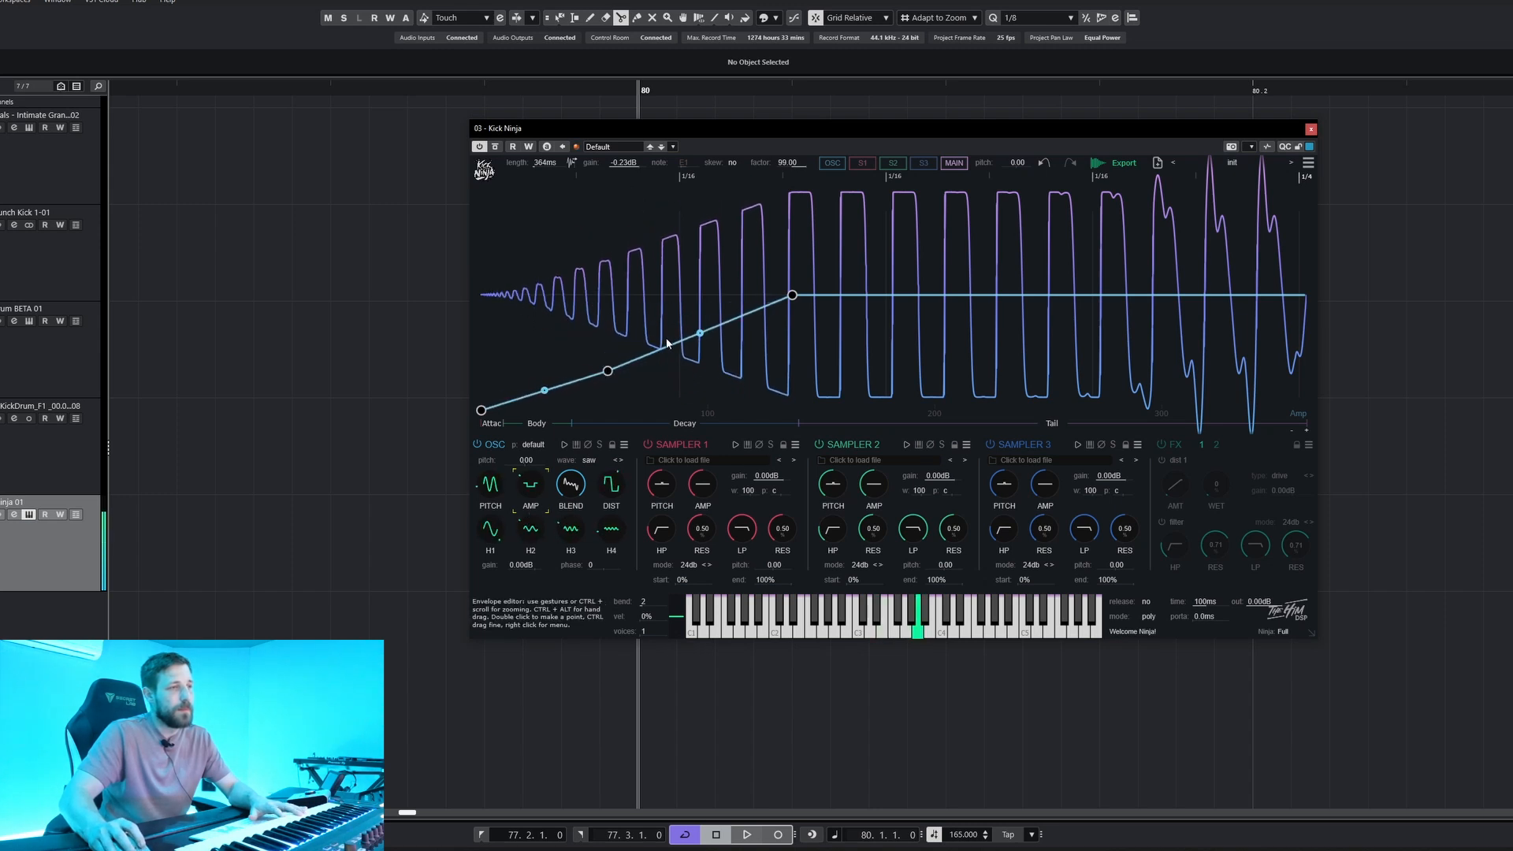
pyautogui.click(491, 485)
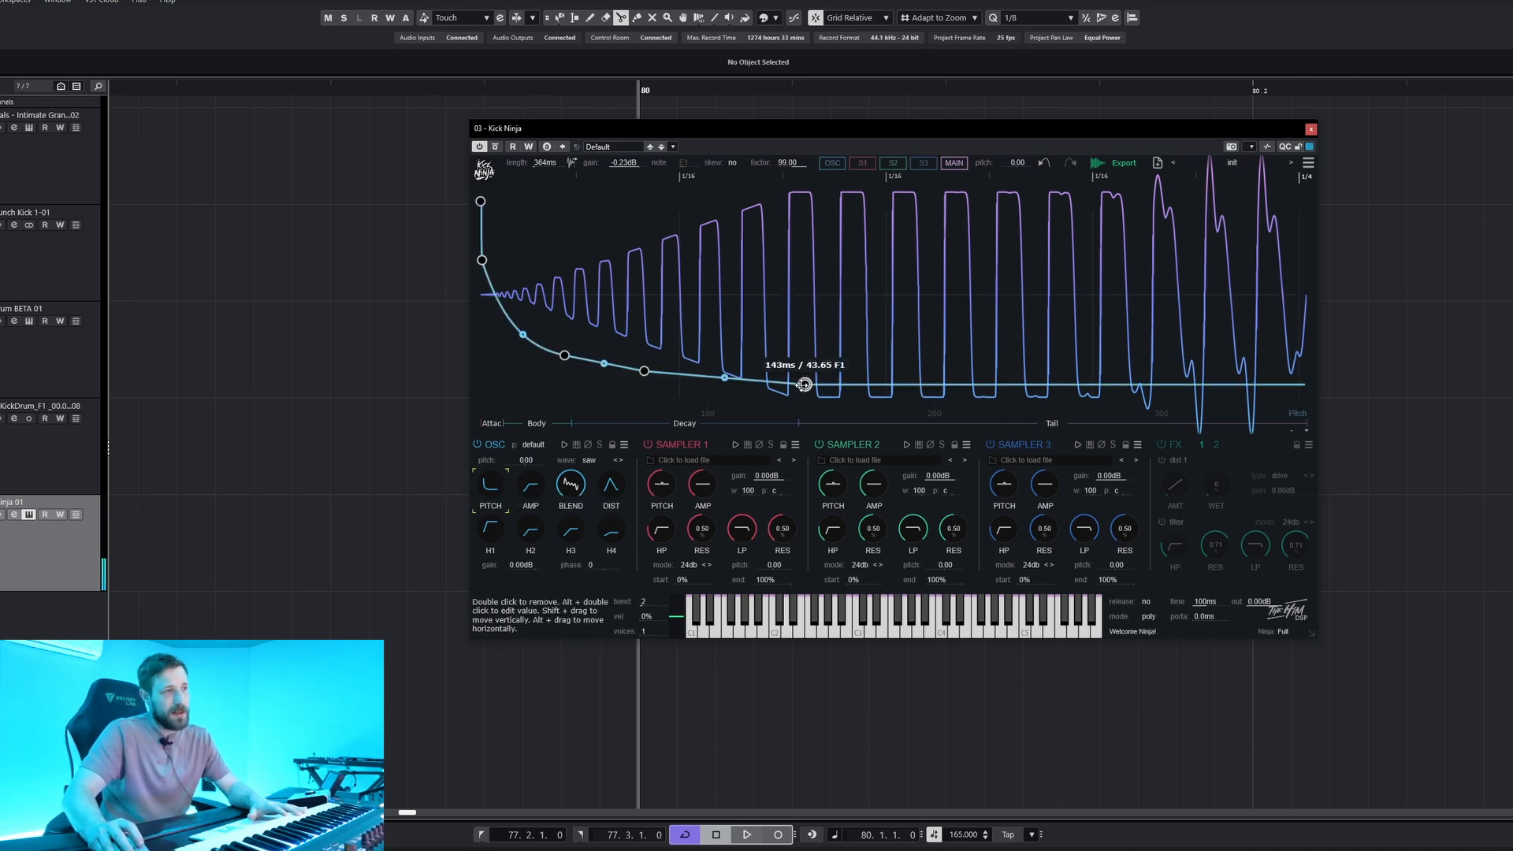
pyautogui.moveTo(805, 382)
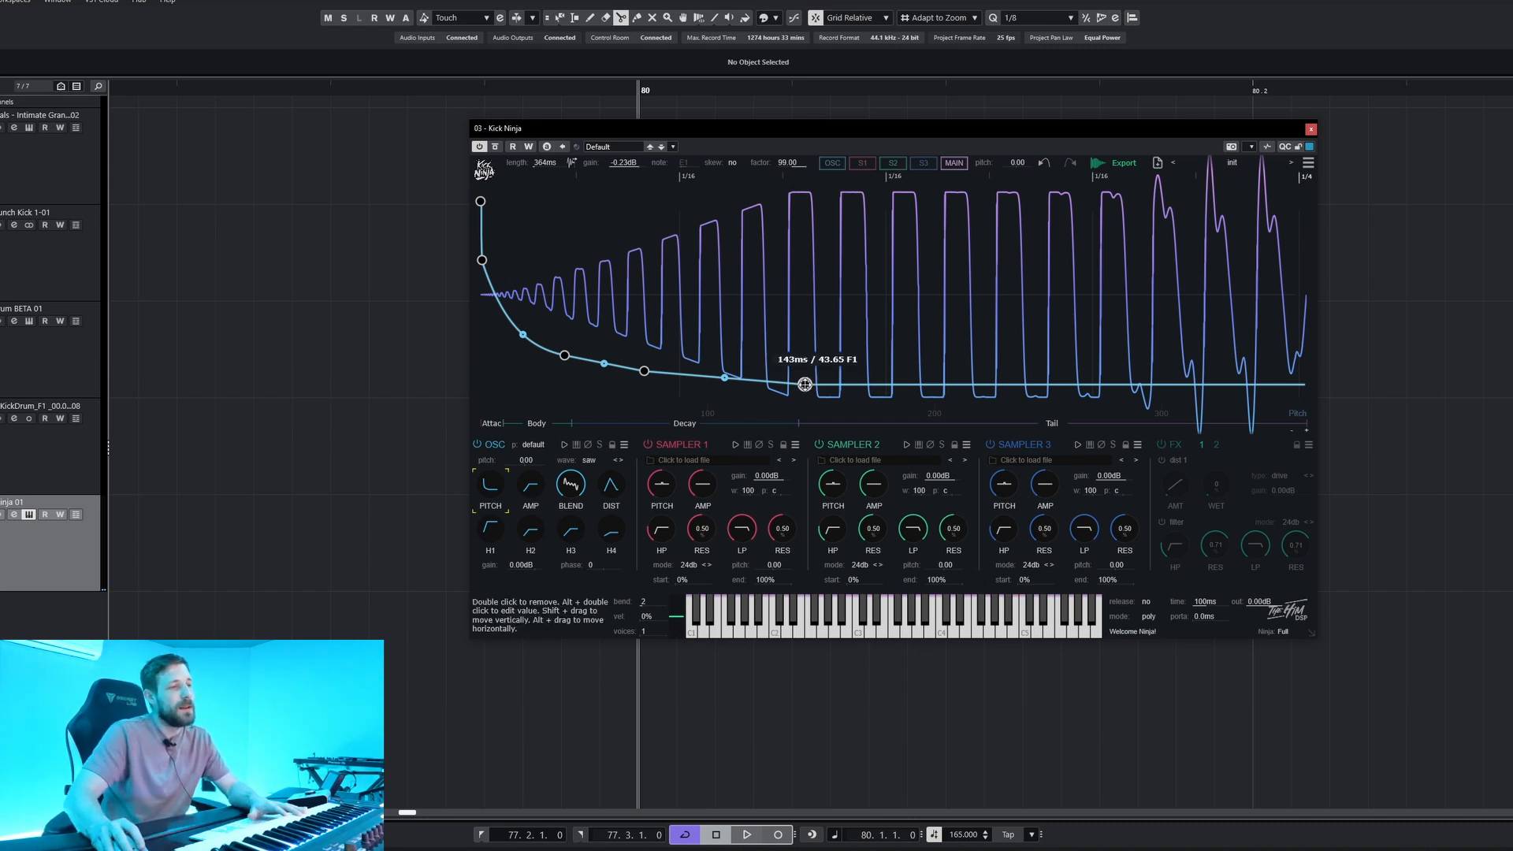
pyautogui.rightClick(805, 384)
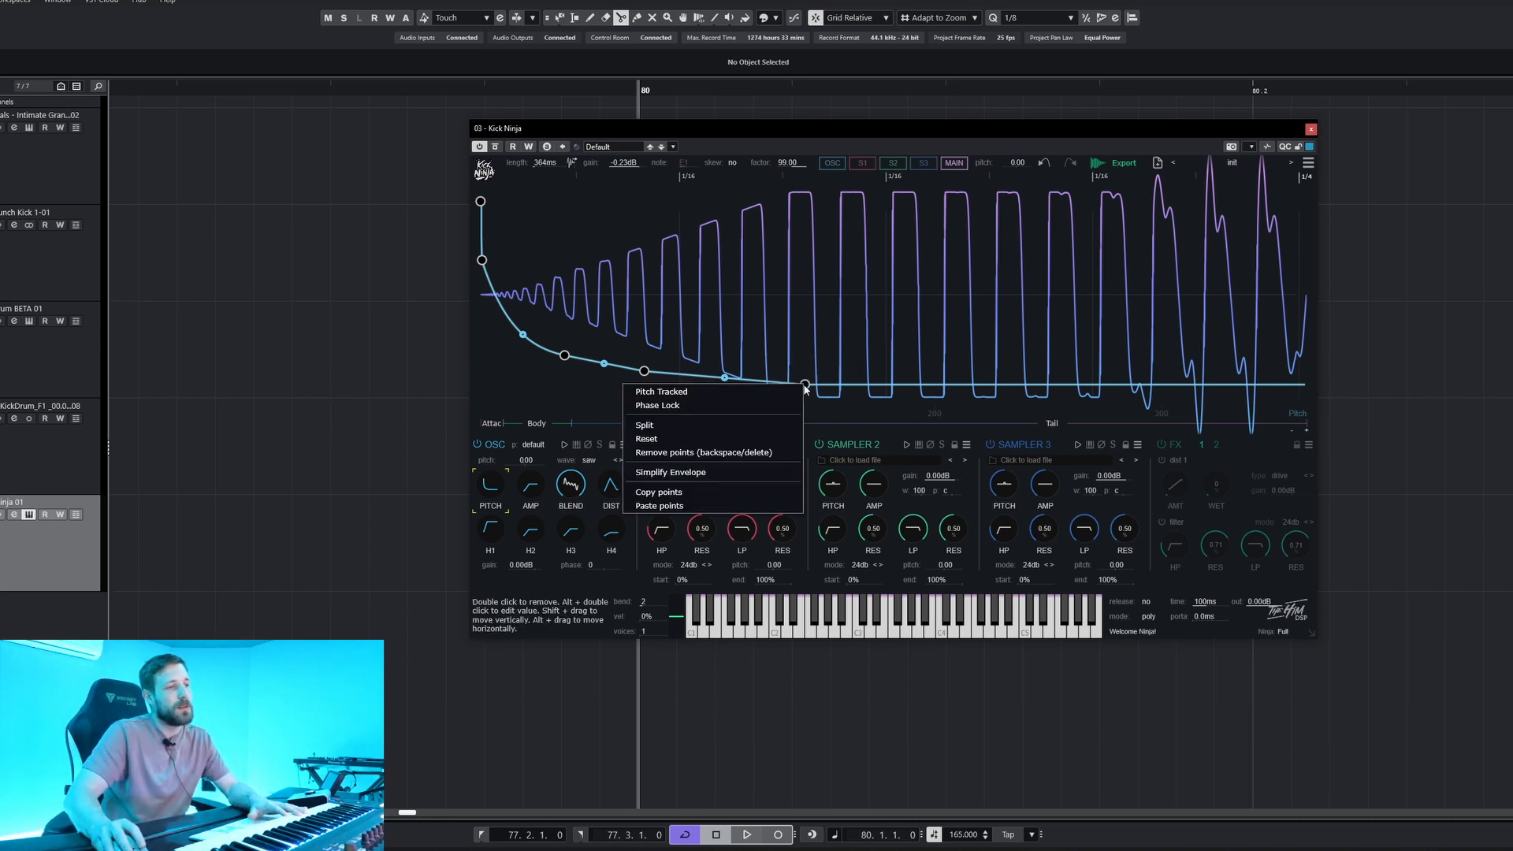
pyautogui.click(692, 391)
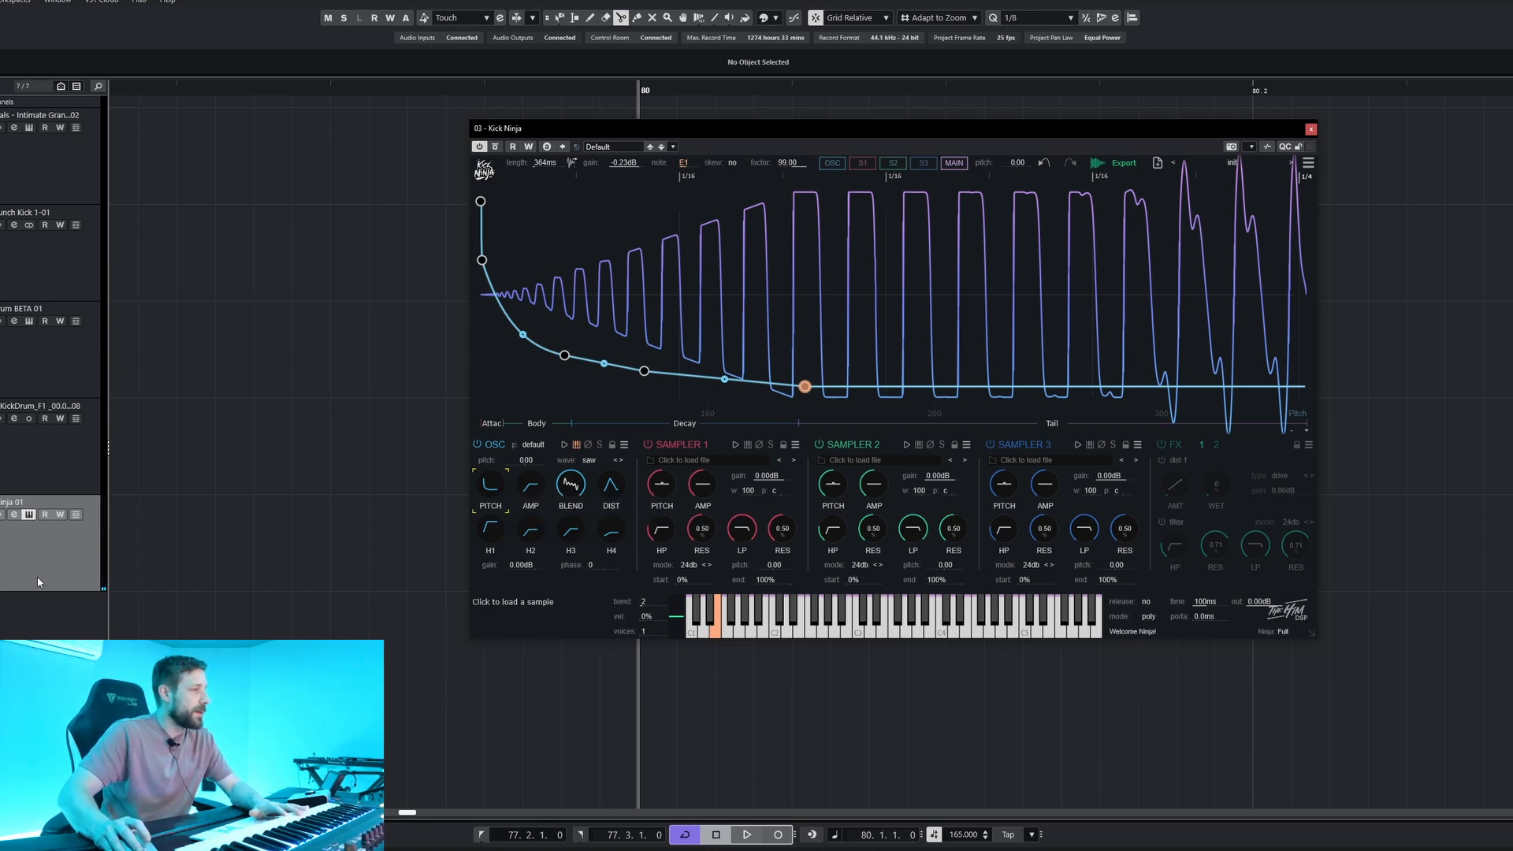
# - Move the plugin window aside, load the exported AudijaKickDrum_F1 clip from the arrangement into Sampler 2, and move the window back
pyautogui.moveTo(735, 123); pyautogui.dragTo(1175, 126)
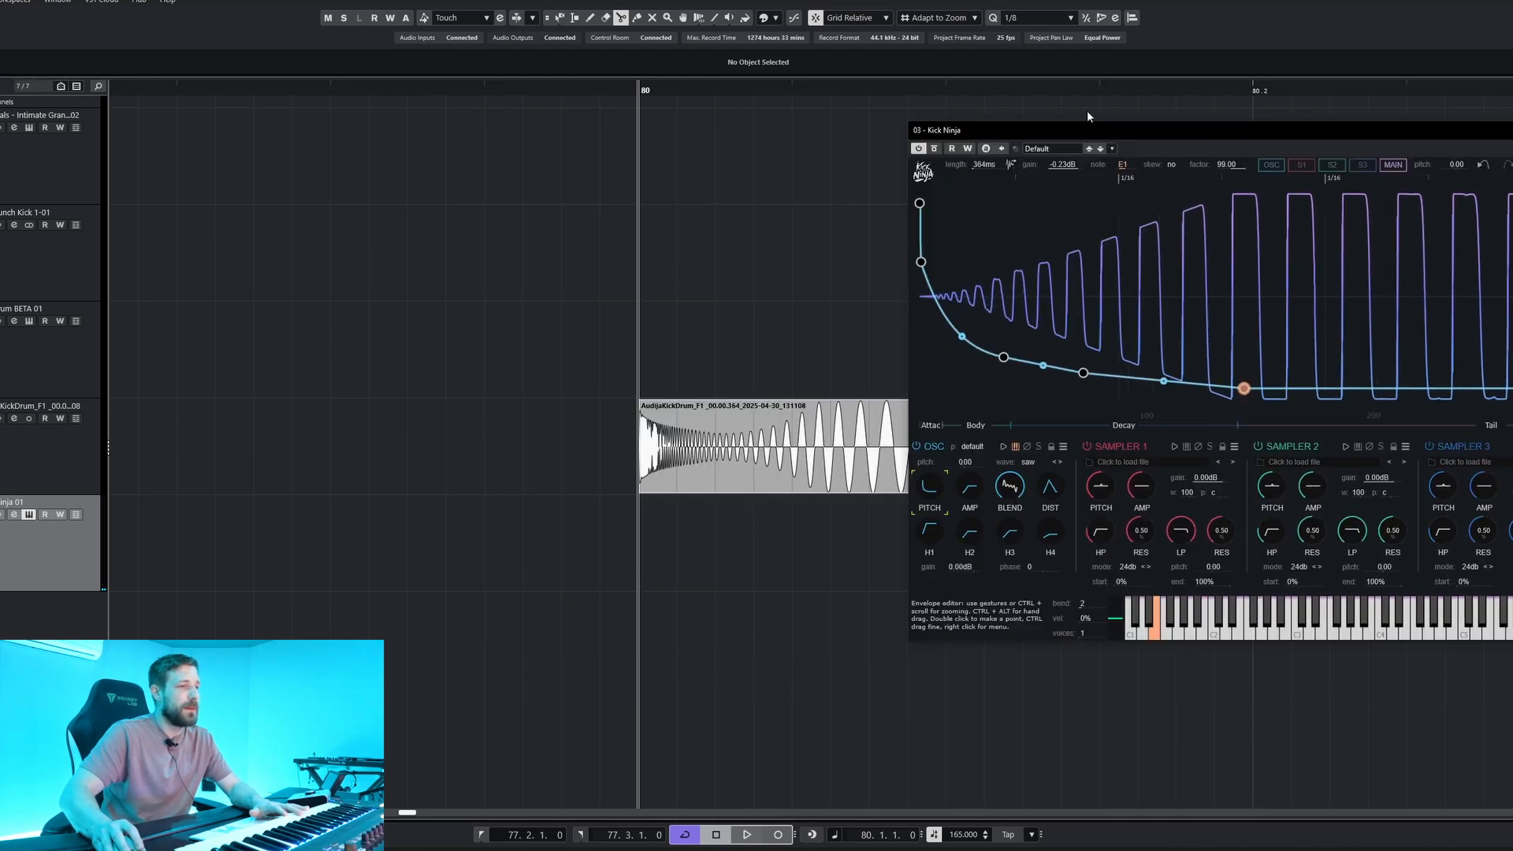
pyautogui.moveTo(1086, 111); pyautogui.dragTo(1006, 101)
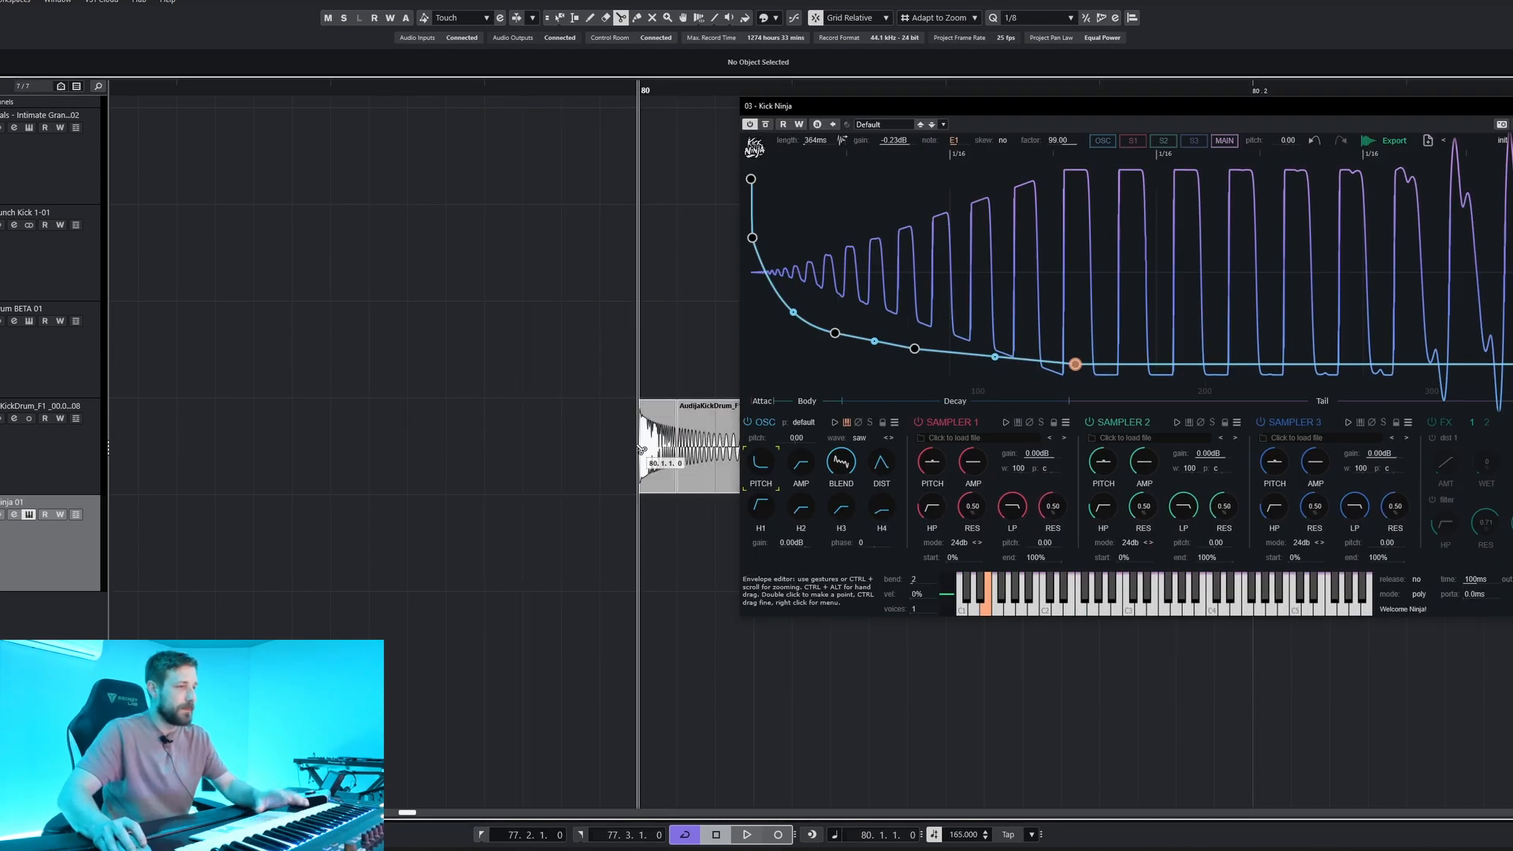
pyautogui.press('1')
pyautogui.moveTo(669, 440); pyautogui.dragTo(1155, 449)
pyautogui.moveTo(1173, 115); pyautogui.dragTo(857, 126)
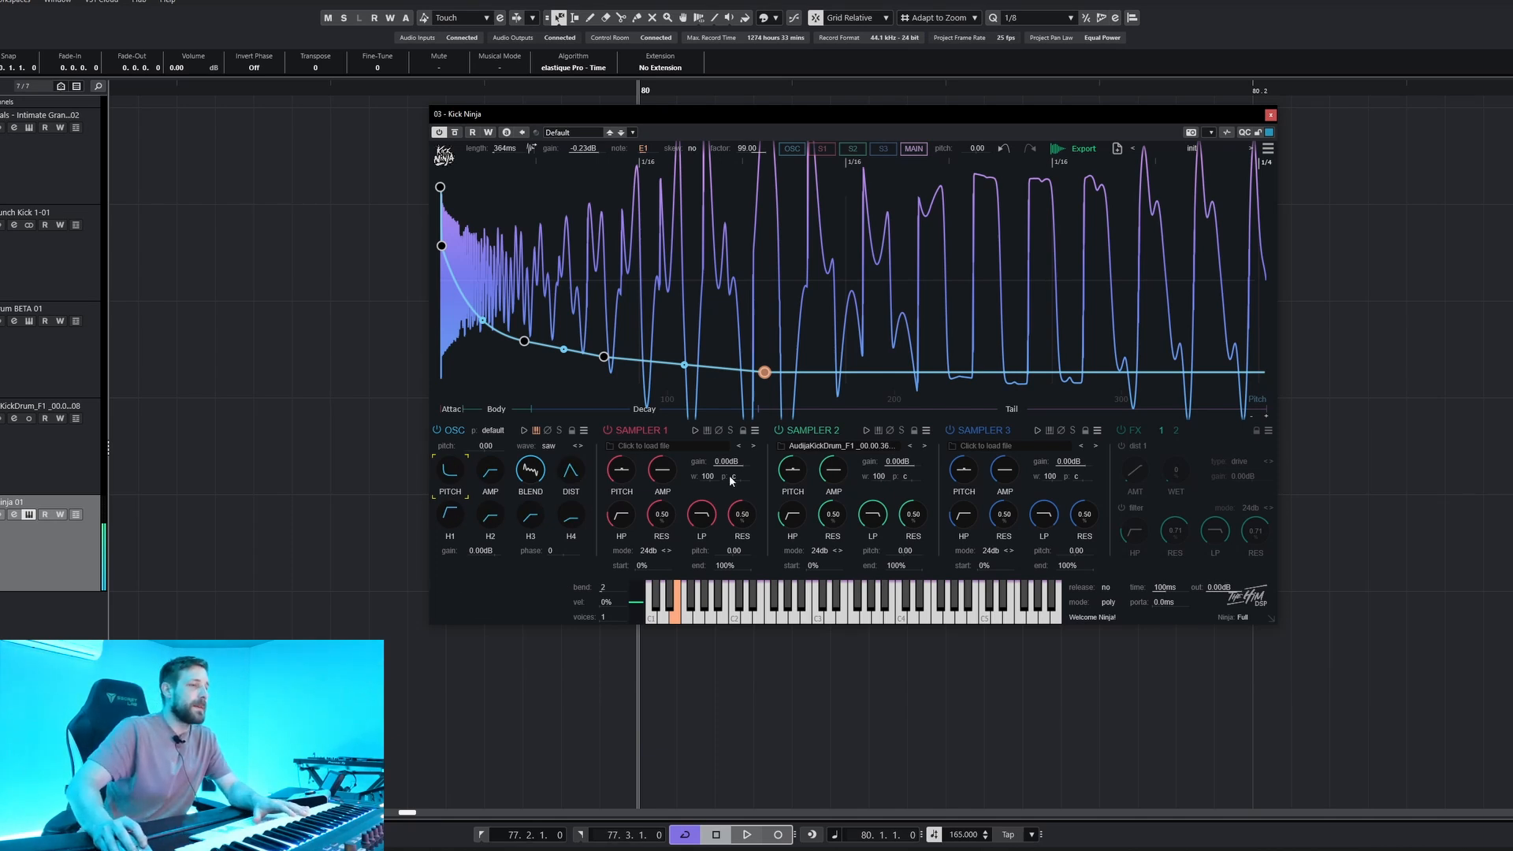
# - Replace the main output waveform display with the separate oscillator and Sampler 2 waveforms, toggling each to compare them
pyautogui.click(853, 148)
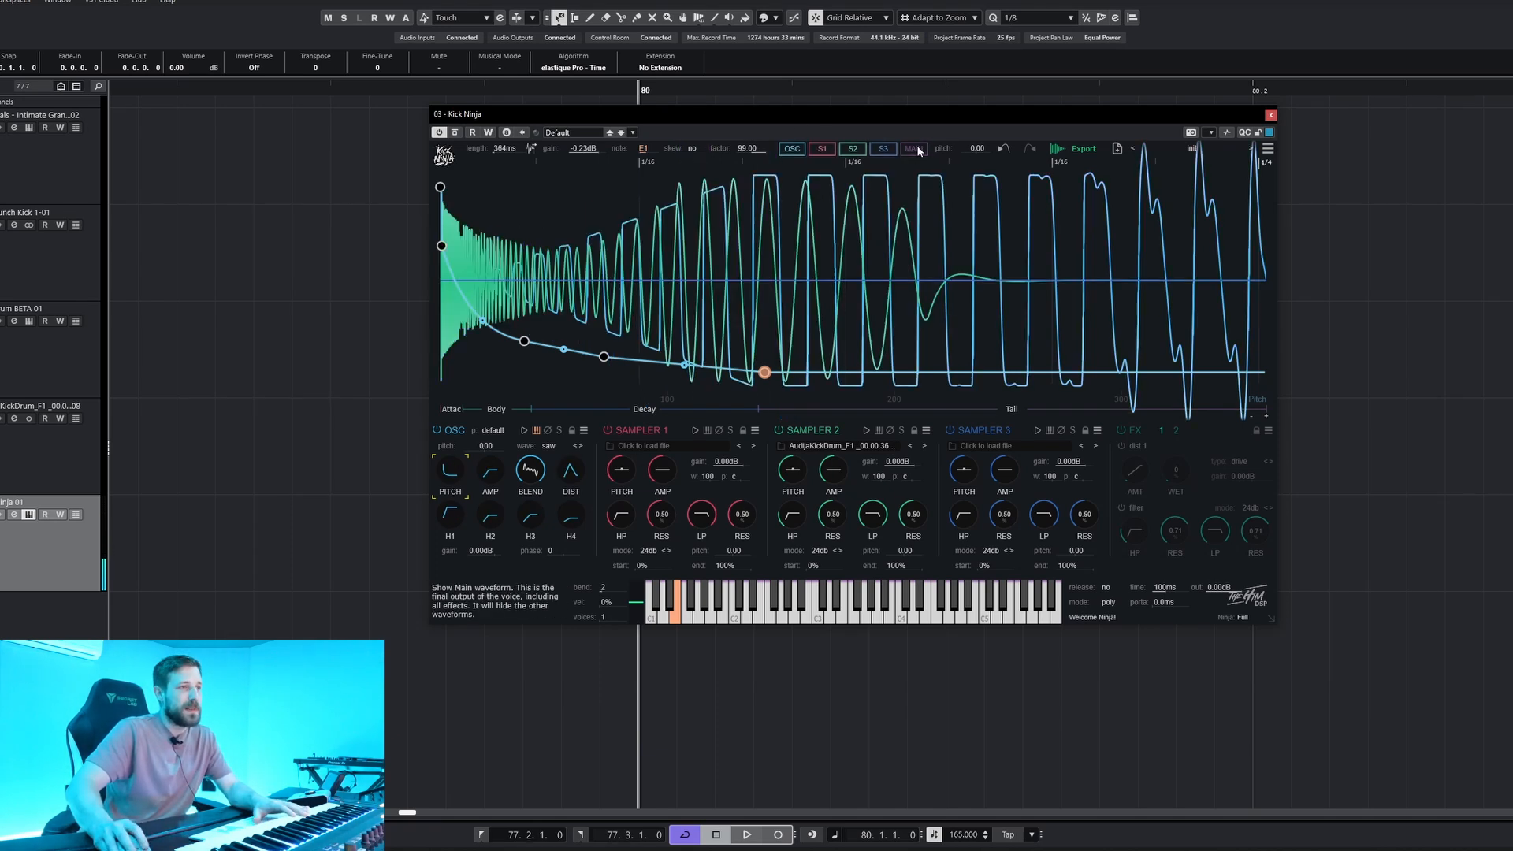
pyautogui.click(854, 148)
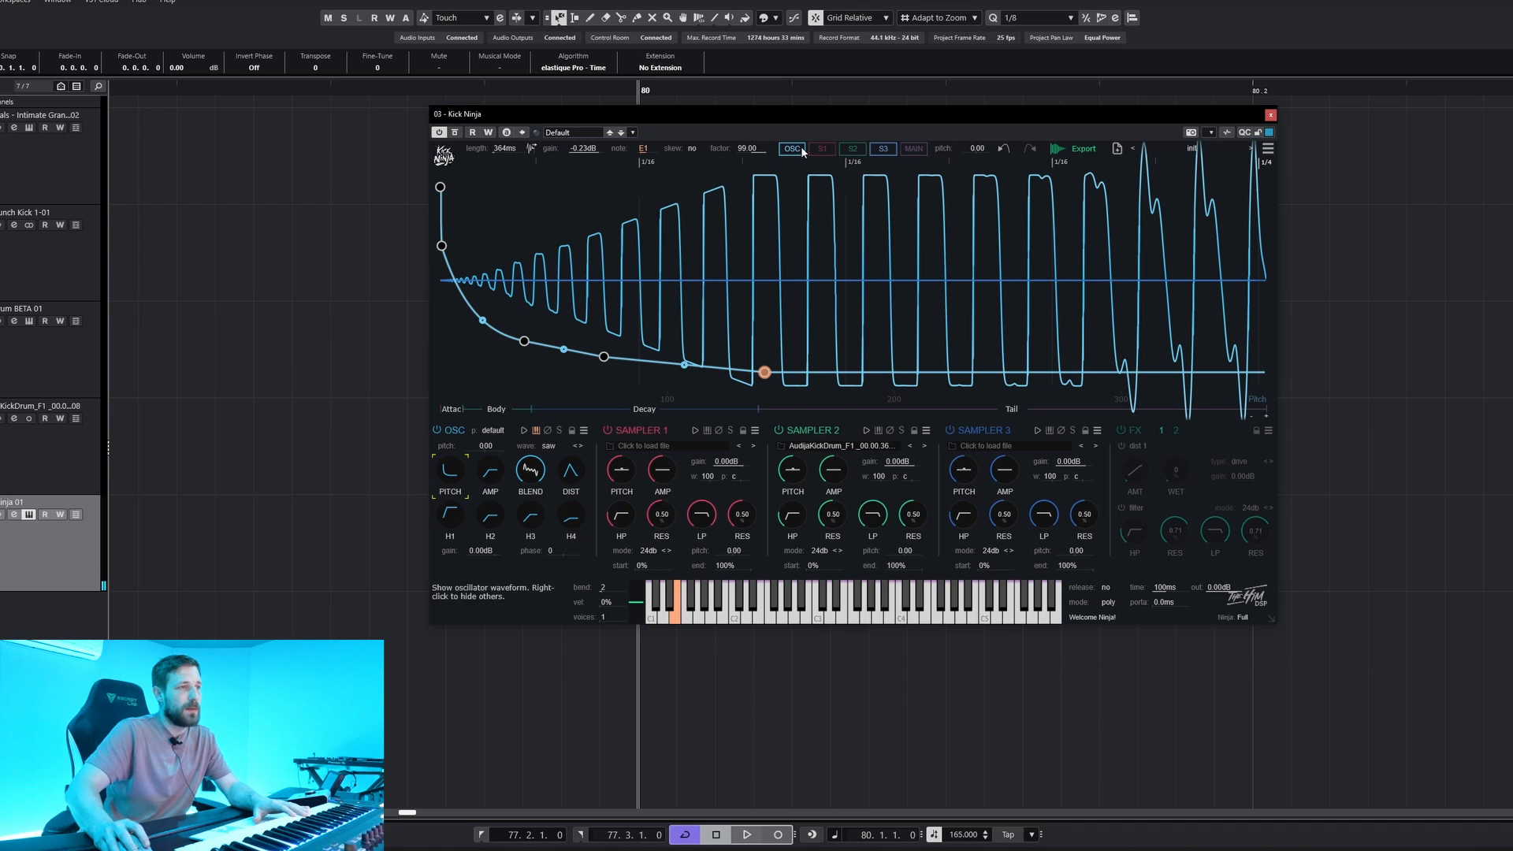
pyautogui.click(793, 148)
pyautogui.click(793, 148)
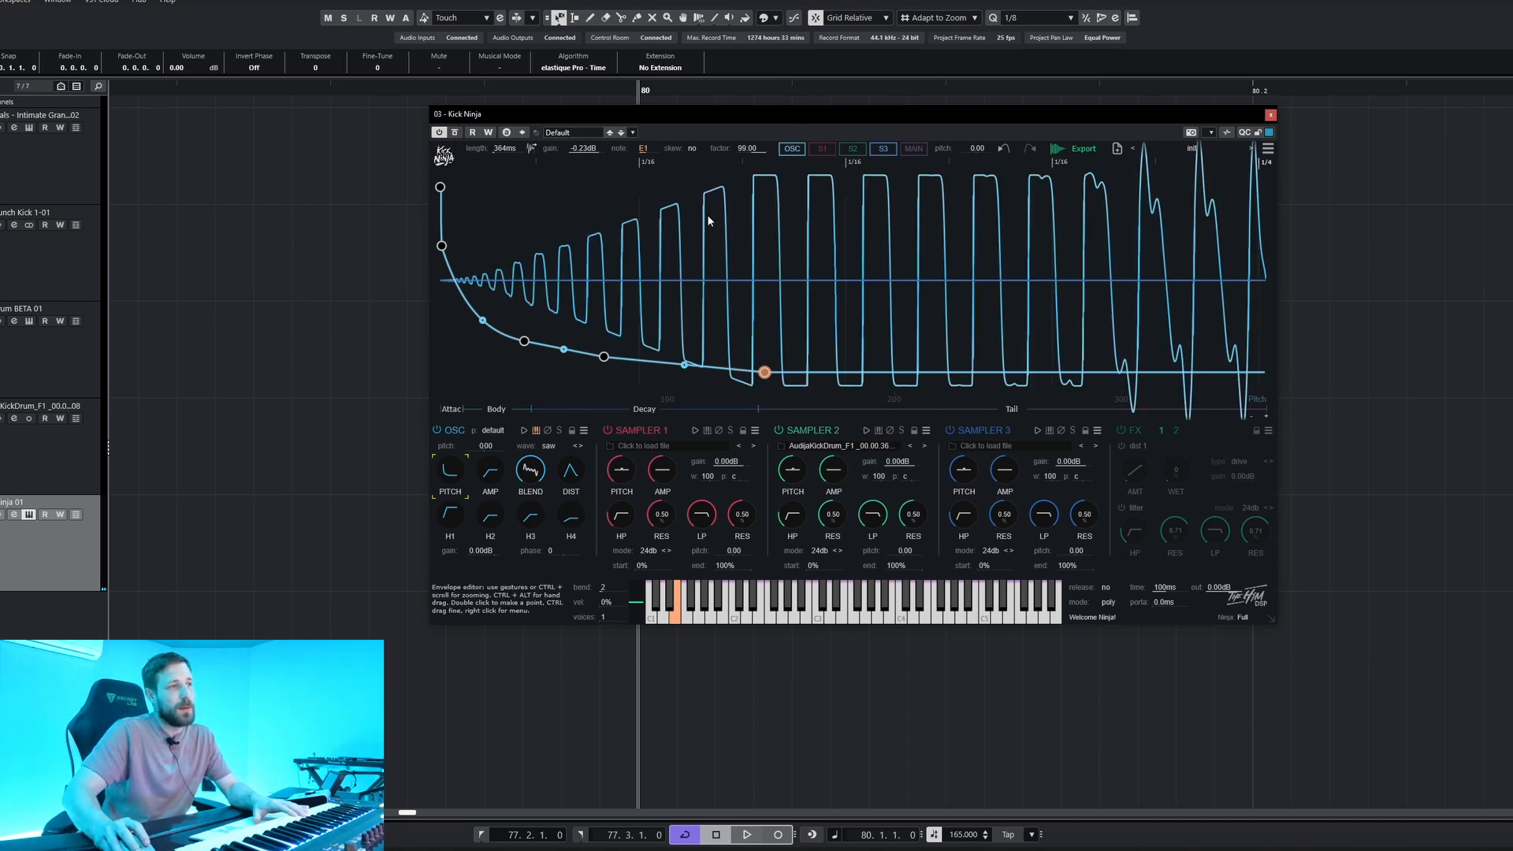
pyautogui.click(853, 148)
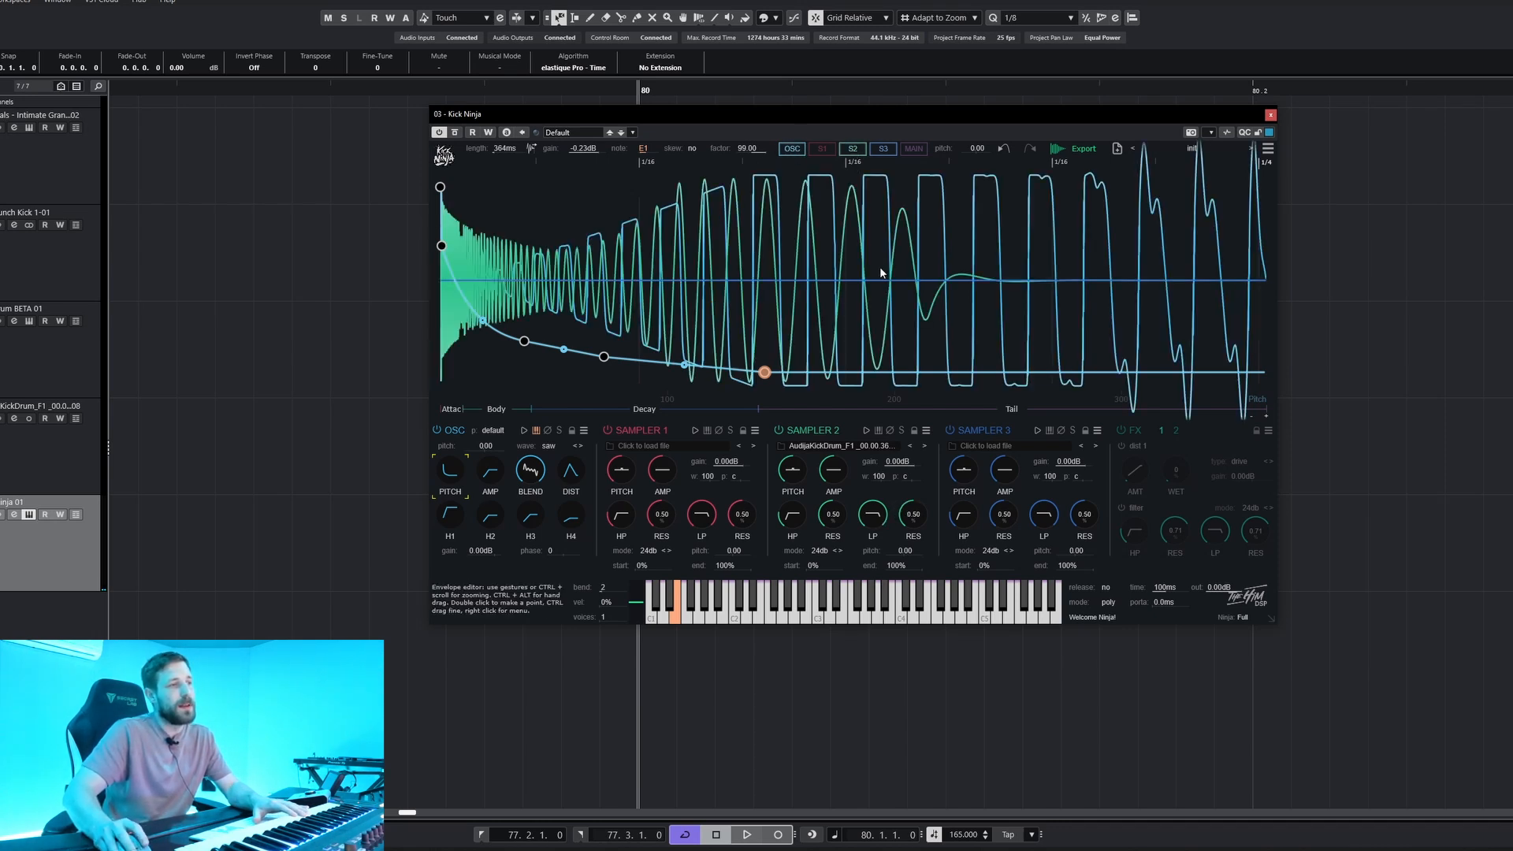
# - Silence the attack, body and decay in the oscillator amplitude envelope, then add a steep rise to a flat level for the tail
pyautogui.click(490, 472)
pyautogui.moveTo(568, 356); pyautogui.dragTo(602, 395)
pyautogui.moveTo(753, 281); pyautogui.dragTo(779, 419)
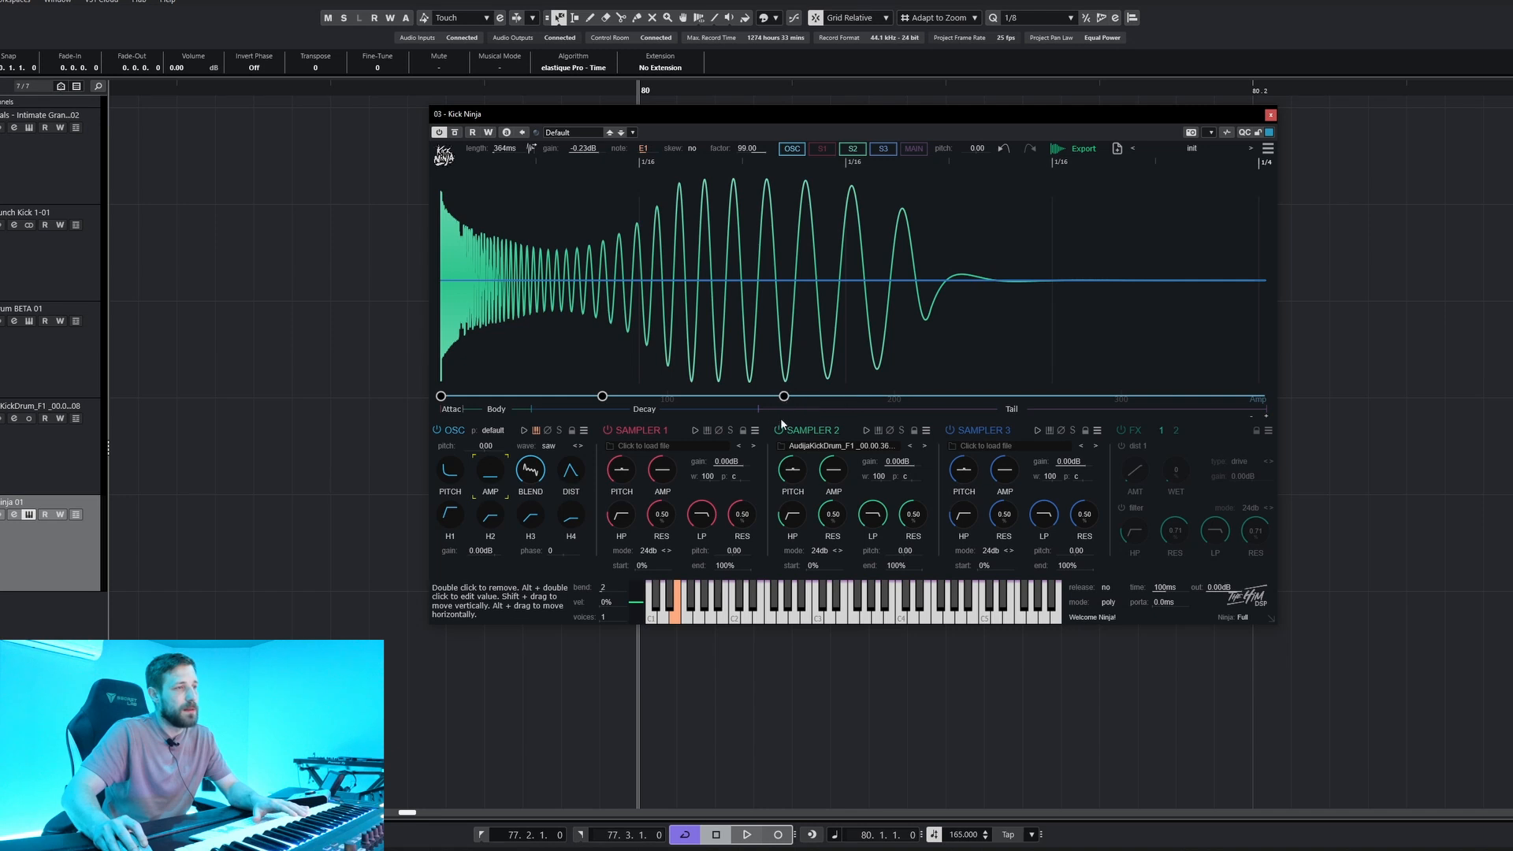
pyautogui.moveTo(864, 233); pyautogui.dragTo(862, 276)
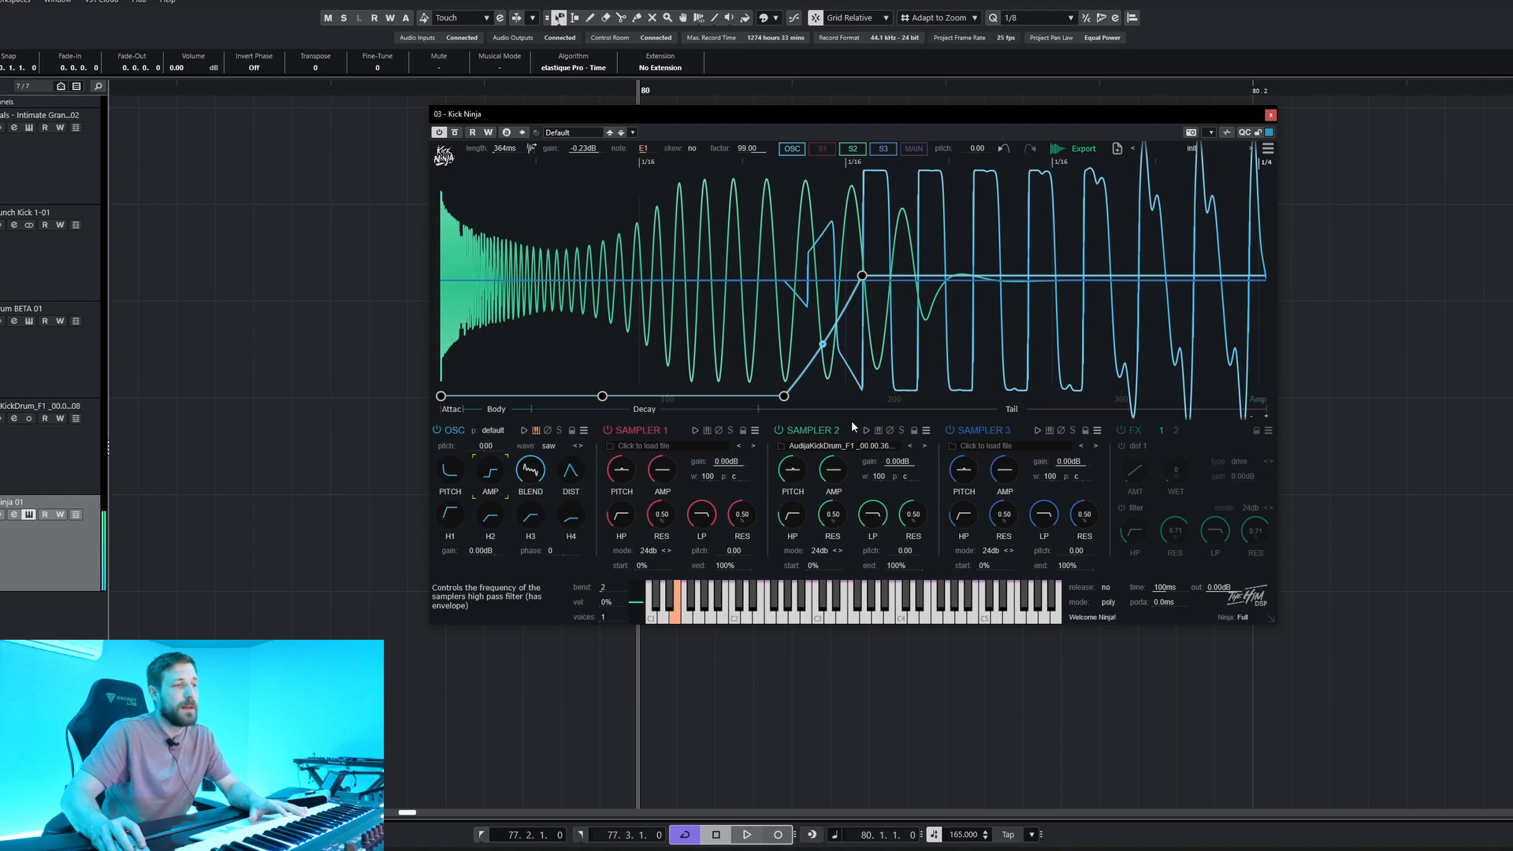
# - Shape the Sampler 2 amplitude envelope to hold its level through the decay, then fall to zero early in the tail
pyautogui.click(833, 470)
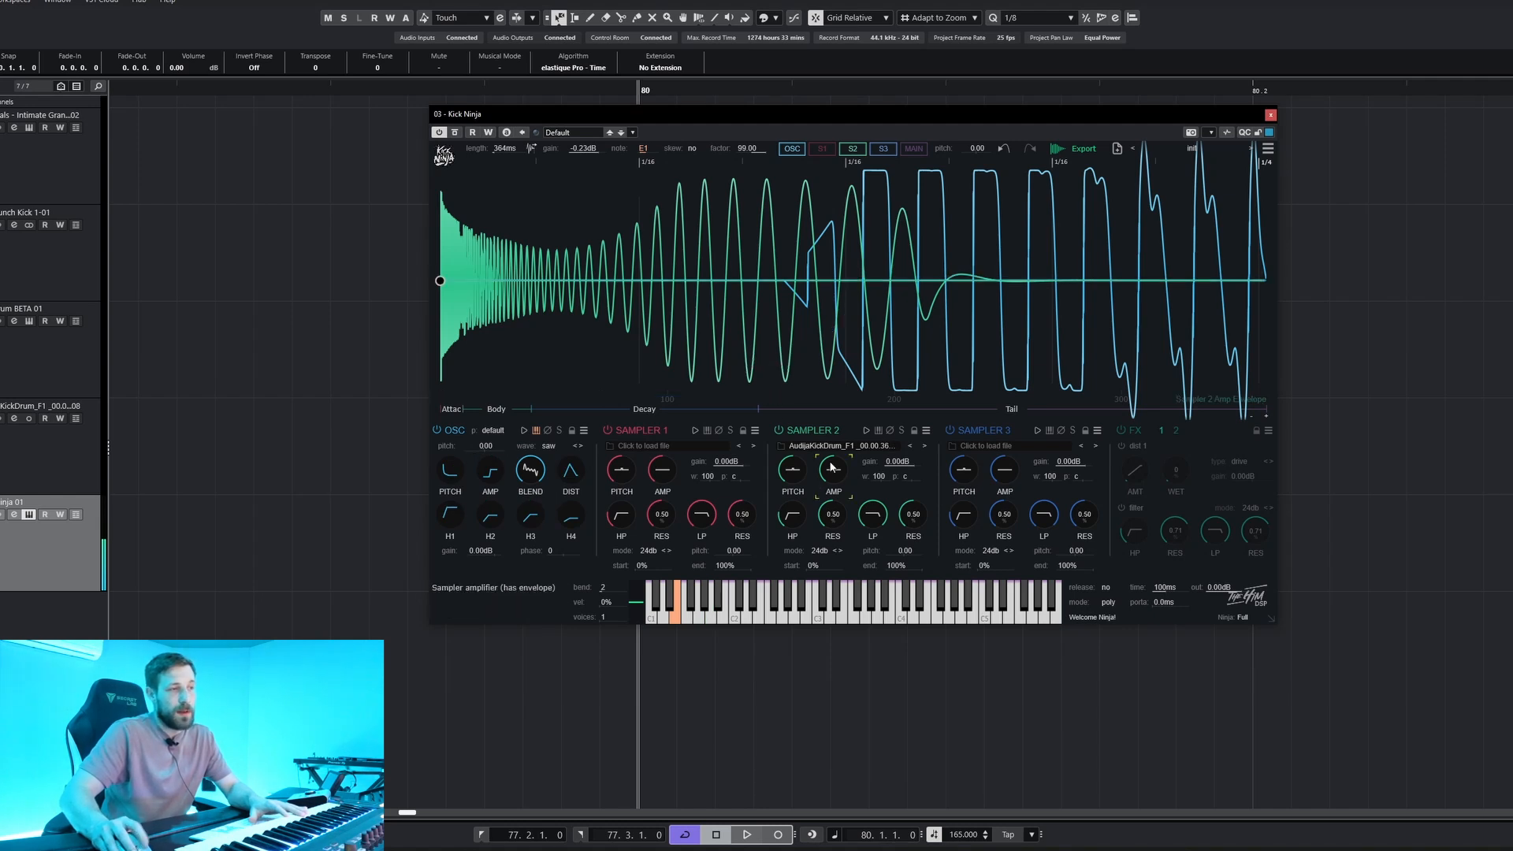
pyautogui.doubleClick(788, 277)
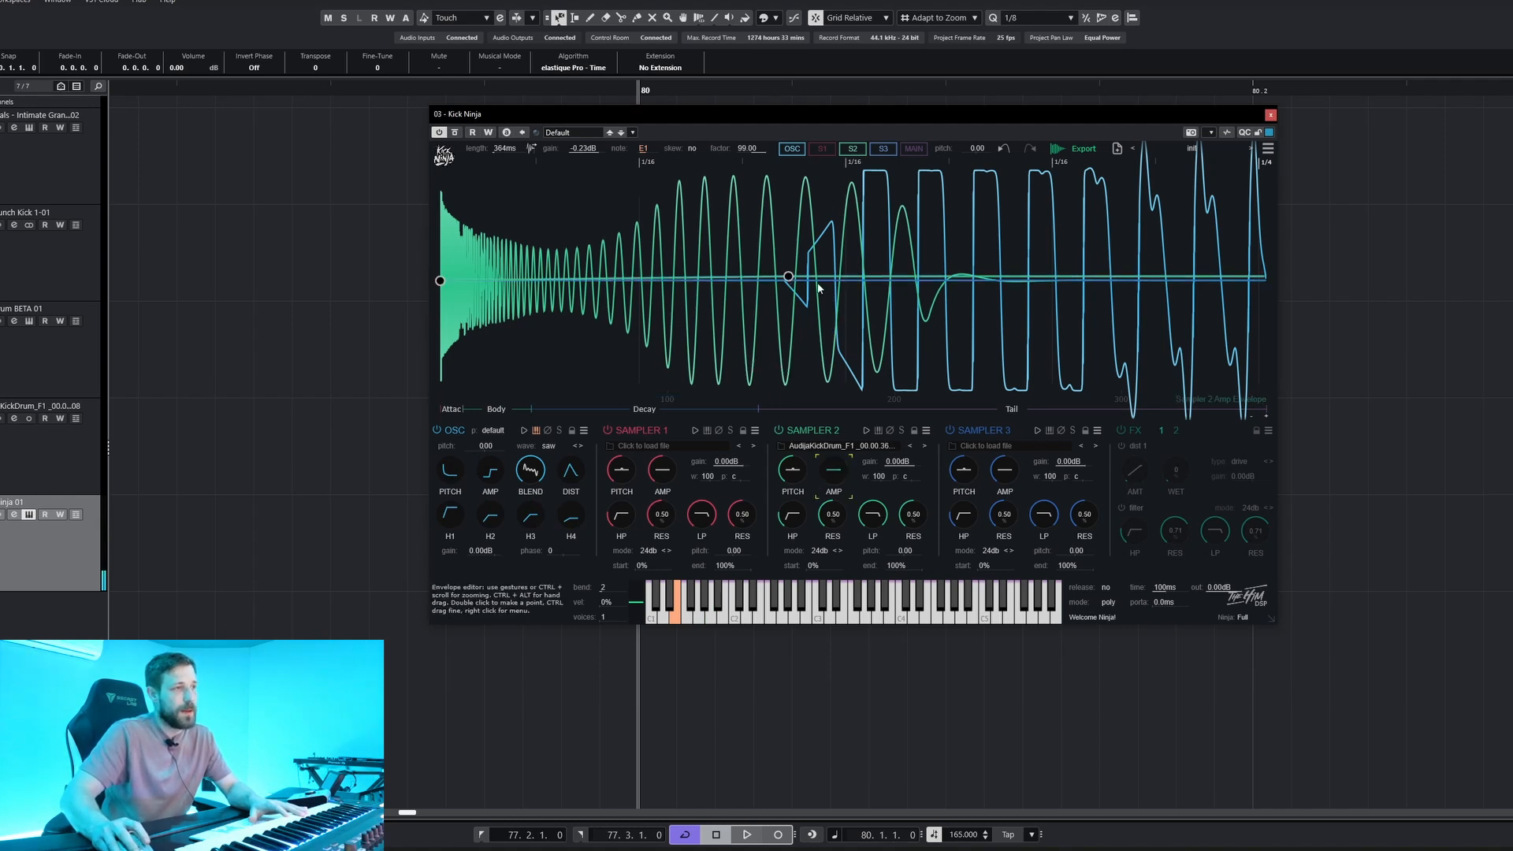
pyautogui.doubleClick(862, 337)
pyautogui.moveTo(861, 328); pyautogui.dragTo(851, 396)
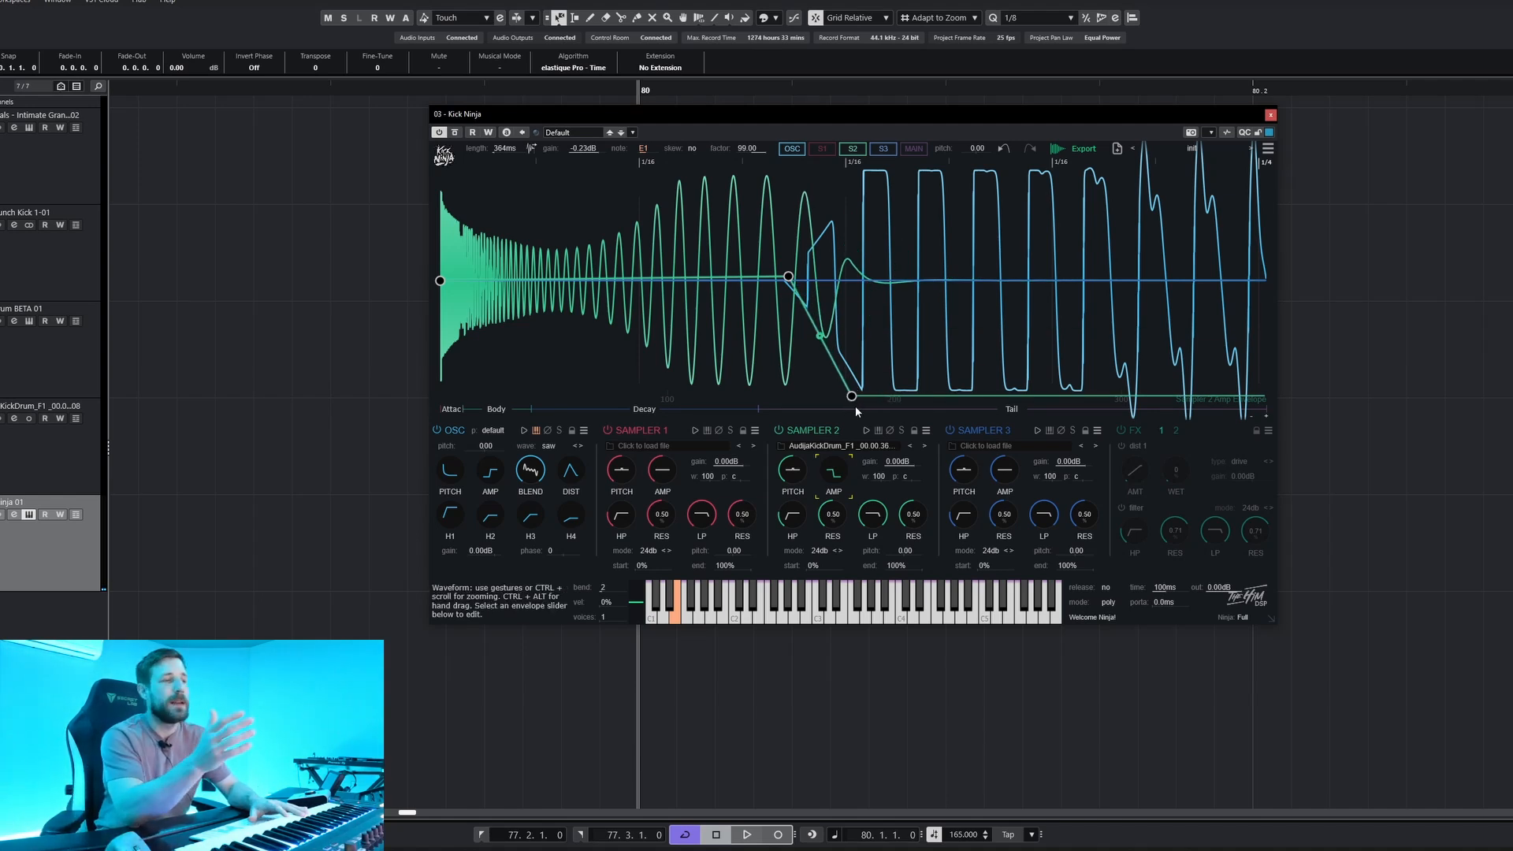
pyautogui.moveTo(856, 401); pyautogui.dragTo(855, 403)
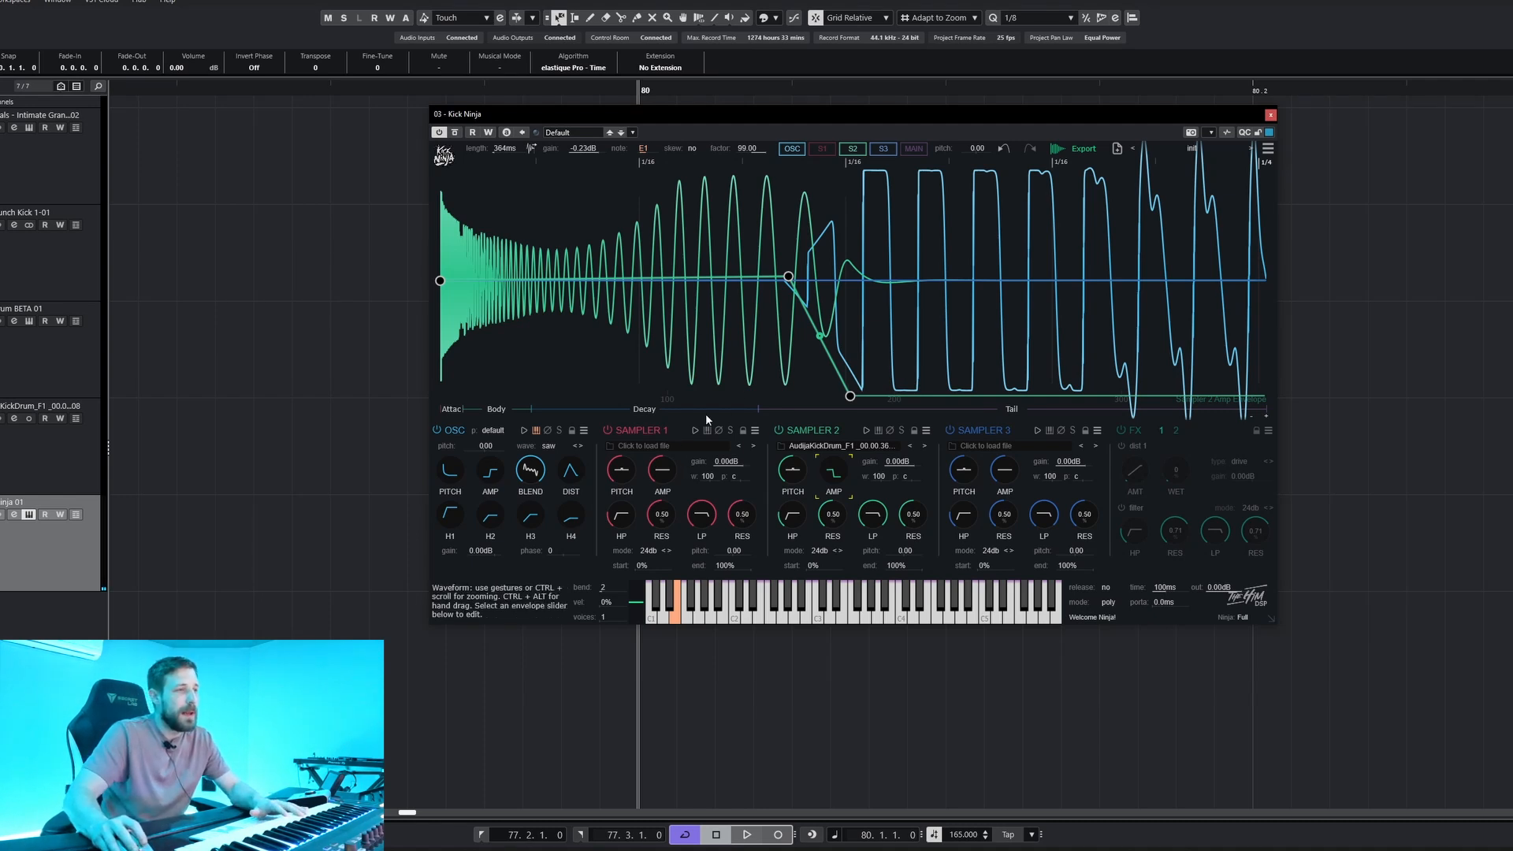
# - Display the main output waveform and move the Sampler 2 amplitude fade earlier, starting at about 130 ms
pyautogui.click(915, 148)
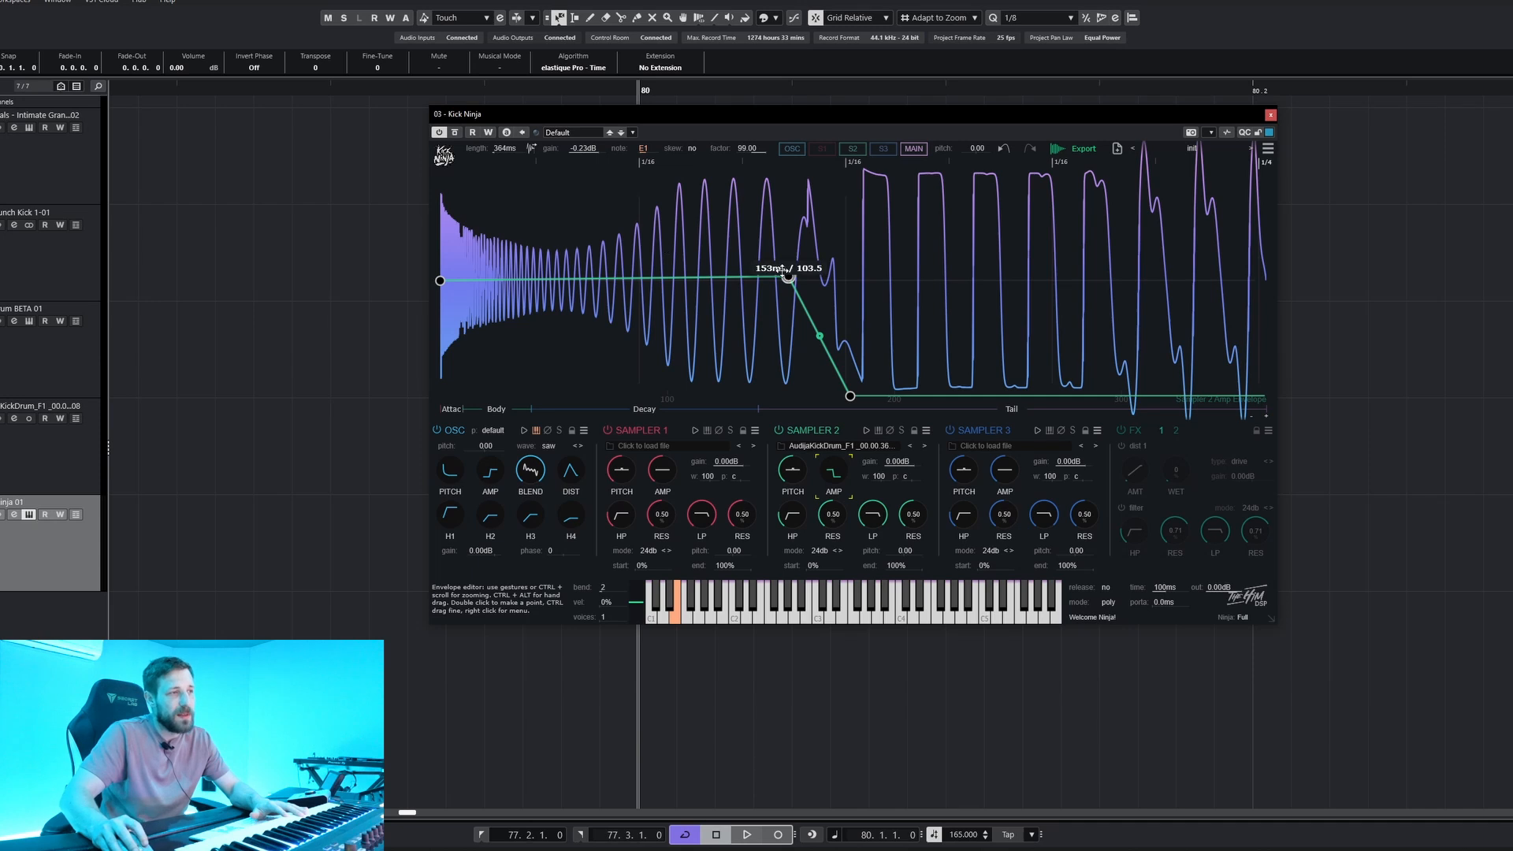
pyautogui.moveTo(782, 196); pyautogui.dragTo(842, 383)
pyautogui.moveTo(783, 275); pyautogui.dragTo(733, 277)
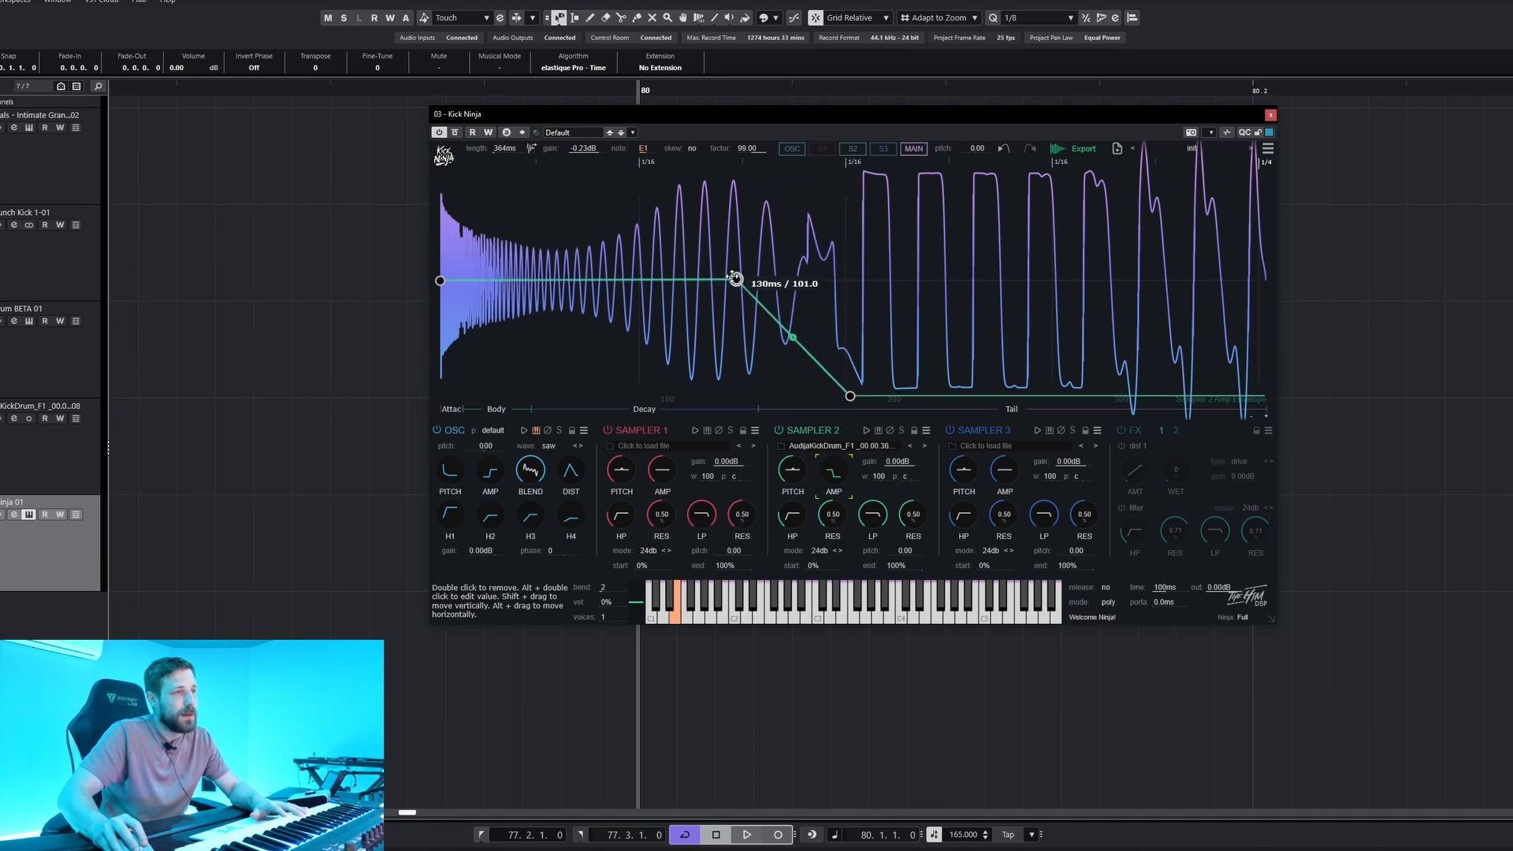
pyautogui.moveTo(850, 395); pyautogui.dragTo(830, 403)
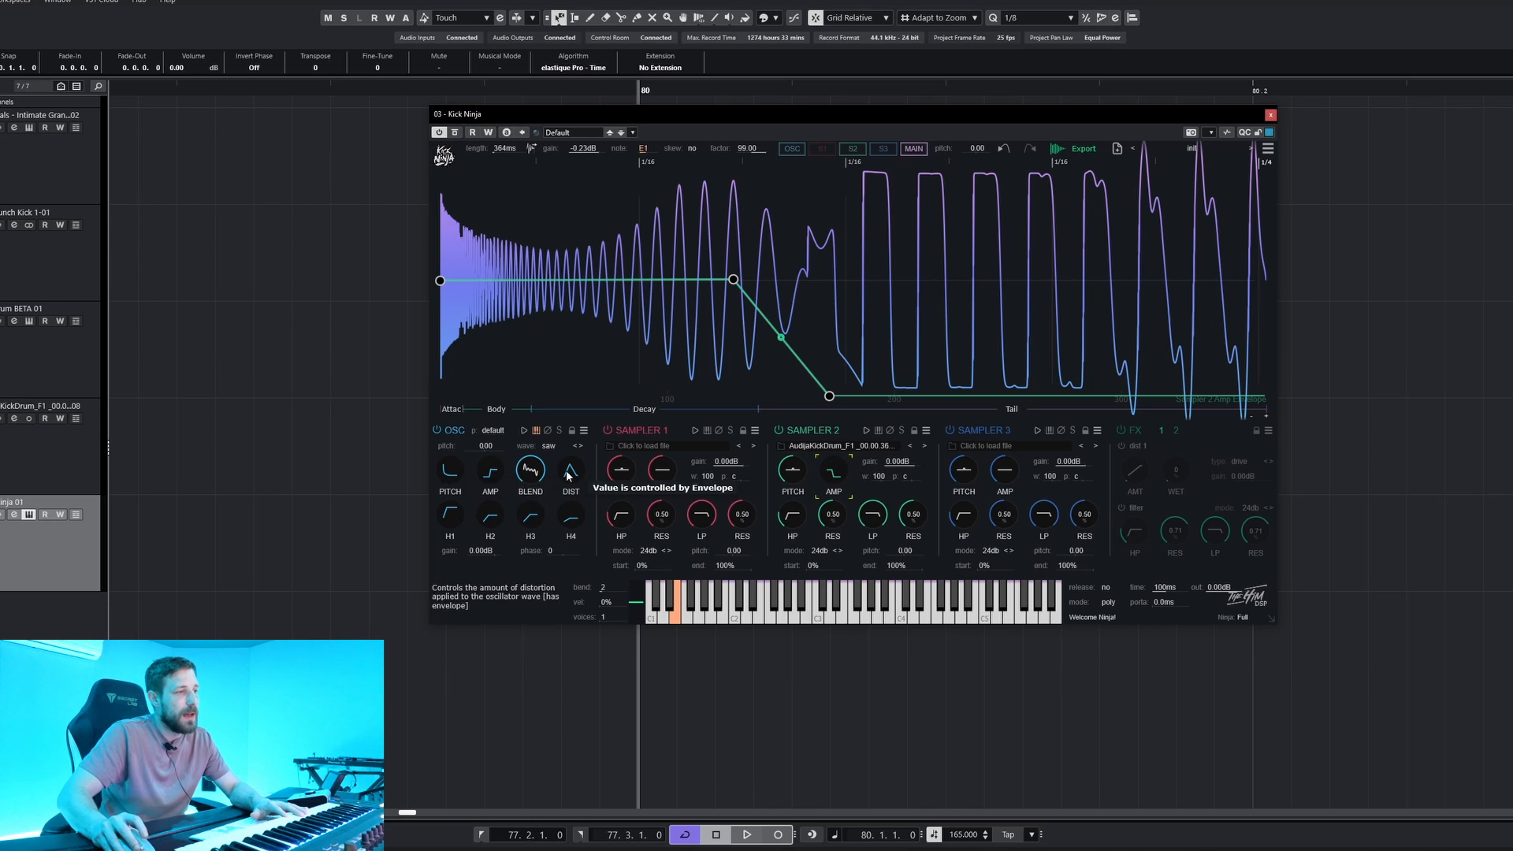
# - Start the oscillator's amplitude rise earlier with a slightly higher, earlier plateau, and raise the last point of its distortion envelope
pyautogui.click(490, 471)
pyautogui.moveTo(785, 397); pyautogui.dragTo(693, 397)
pyautogui.moveTo(863, 276); pyautogui.dragTo(831, 264)
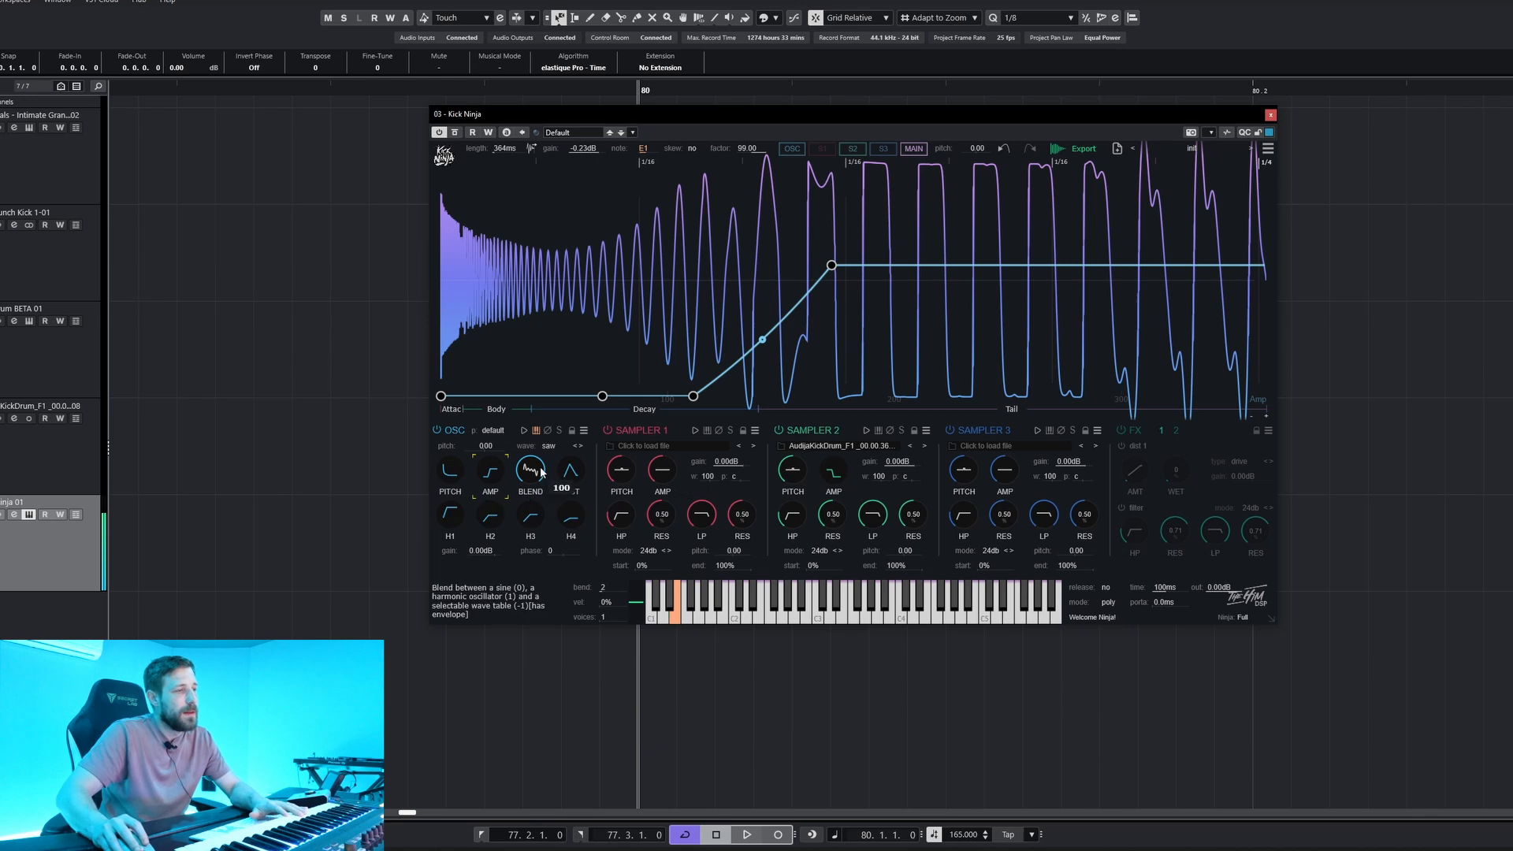
pyautogui.click(570, 471)
pyautogui.moveTo(1158, 371)
pyautogui.mouseDown()
pyautogui.moveTo(1159, 324)
pyautogui.moveTo(1159, 346)
pyautogui.mouseUp()
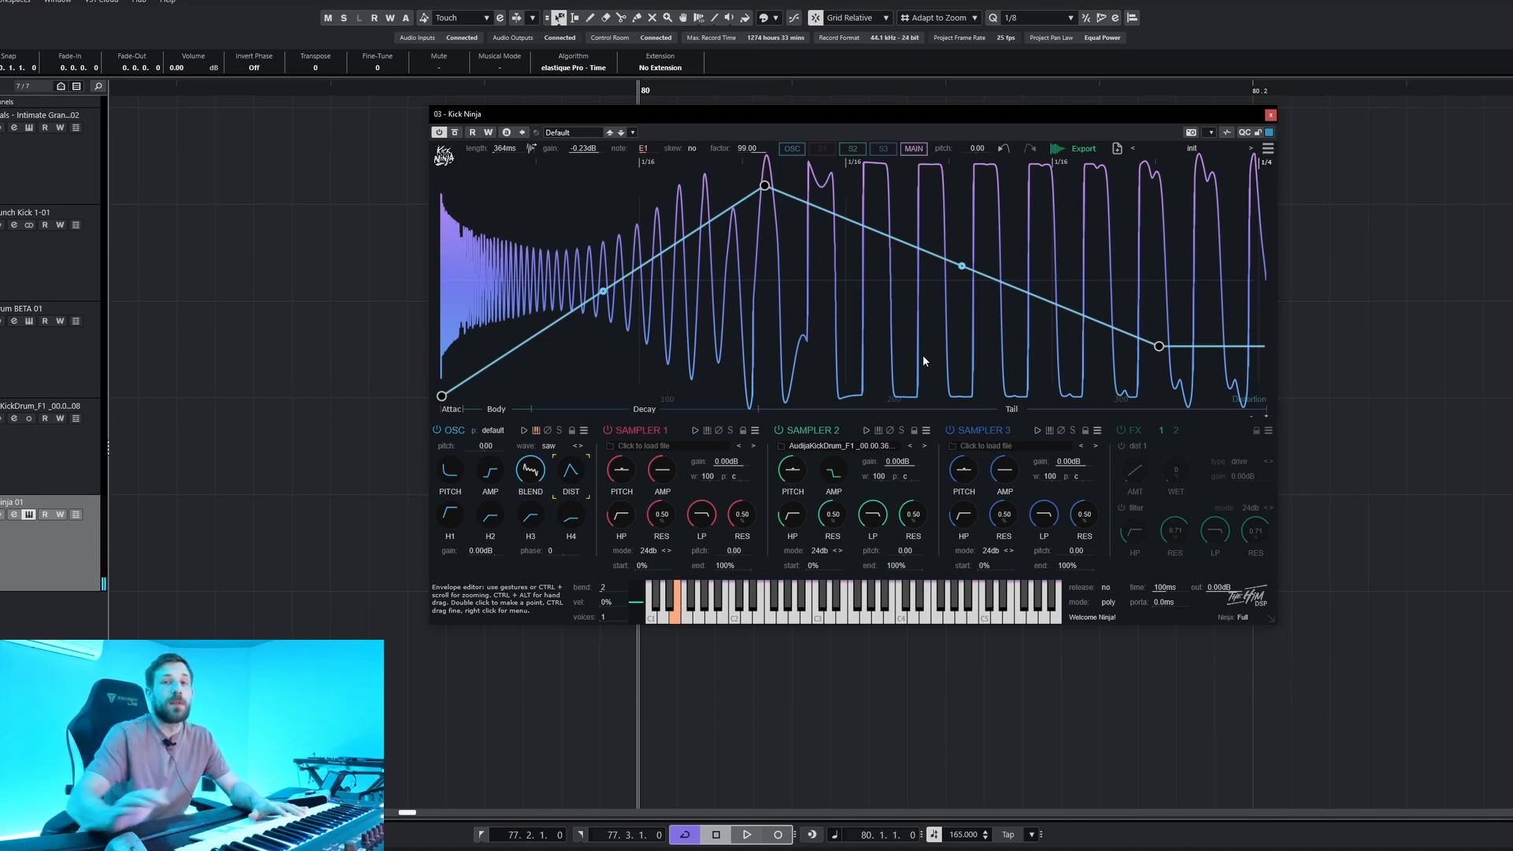
# - Load White Noise.wav from the Noise folder into Sampler 1 and lower the sampler's gain to about -25 dB
pyautogui.click(651, 445)
pyautogui.click(590, 508)
pyautogui.scroll(-5, 666, 555)
pyautogui.click(673, 591)
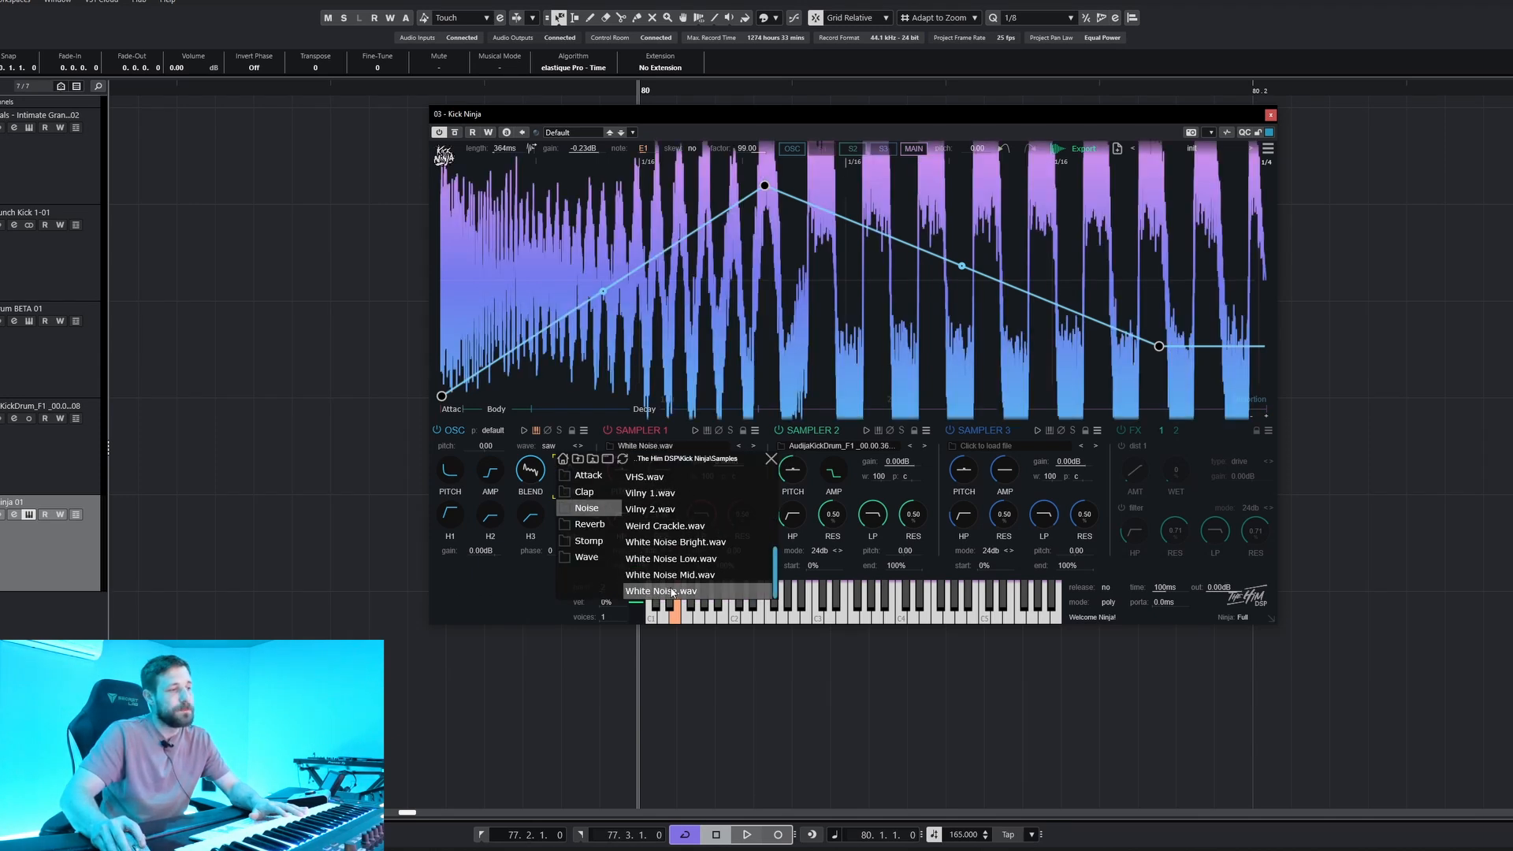
pyautogui.click(768, 458)
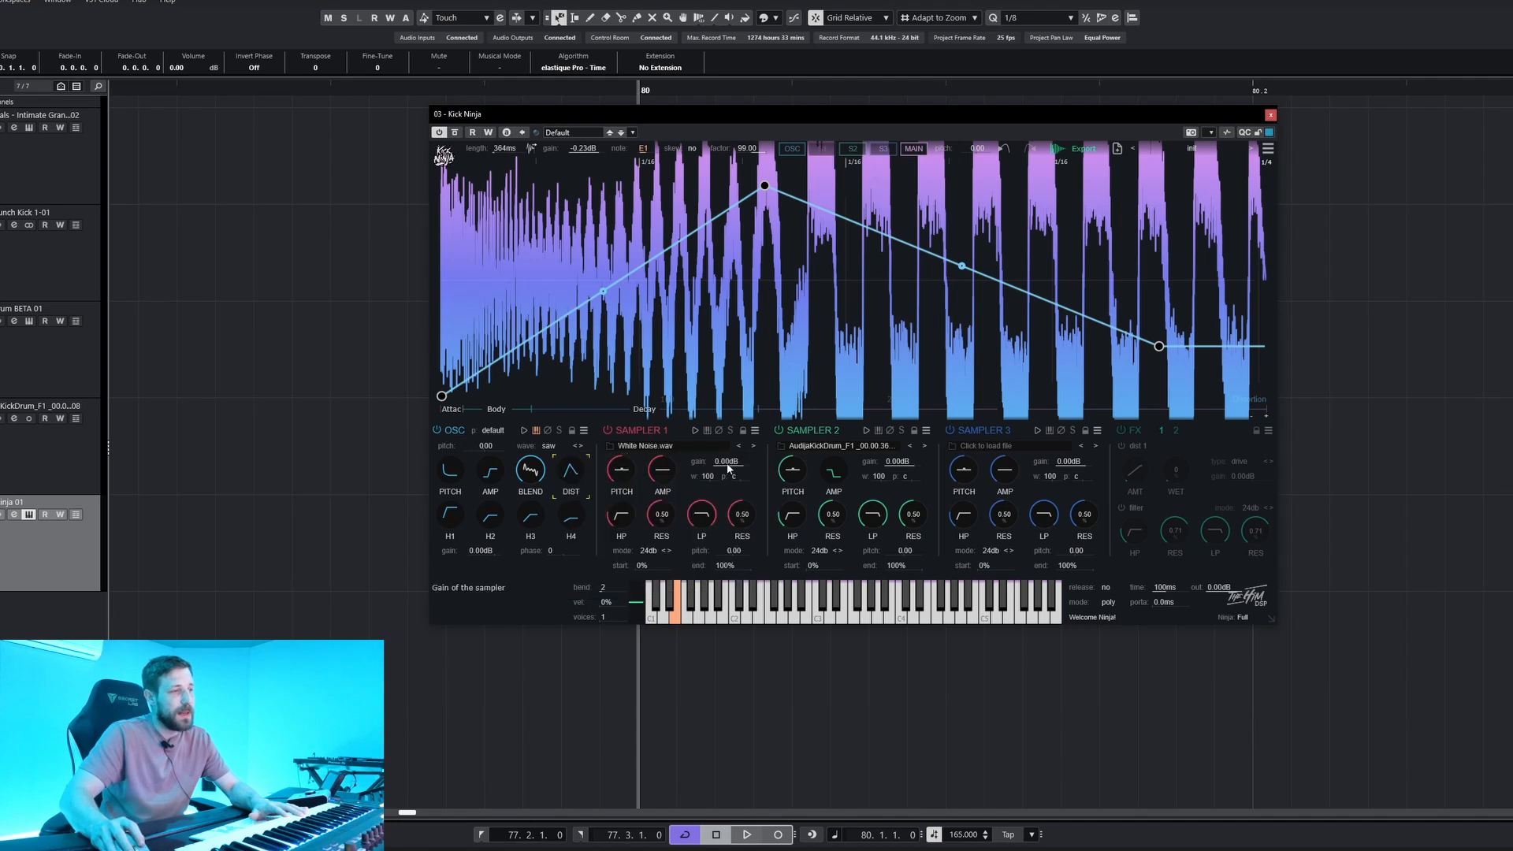
pyautogui.moveTo(731, 596); pyautogui.dragTo(734, 535)
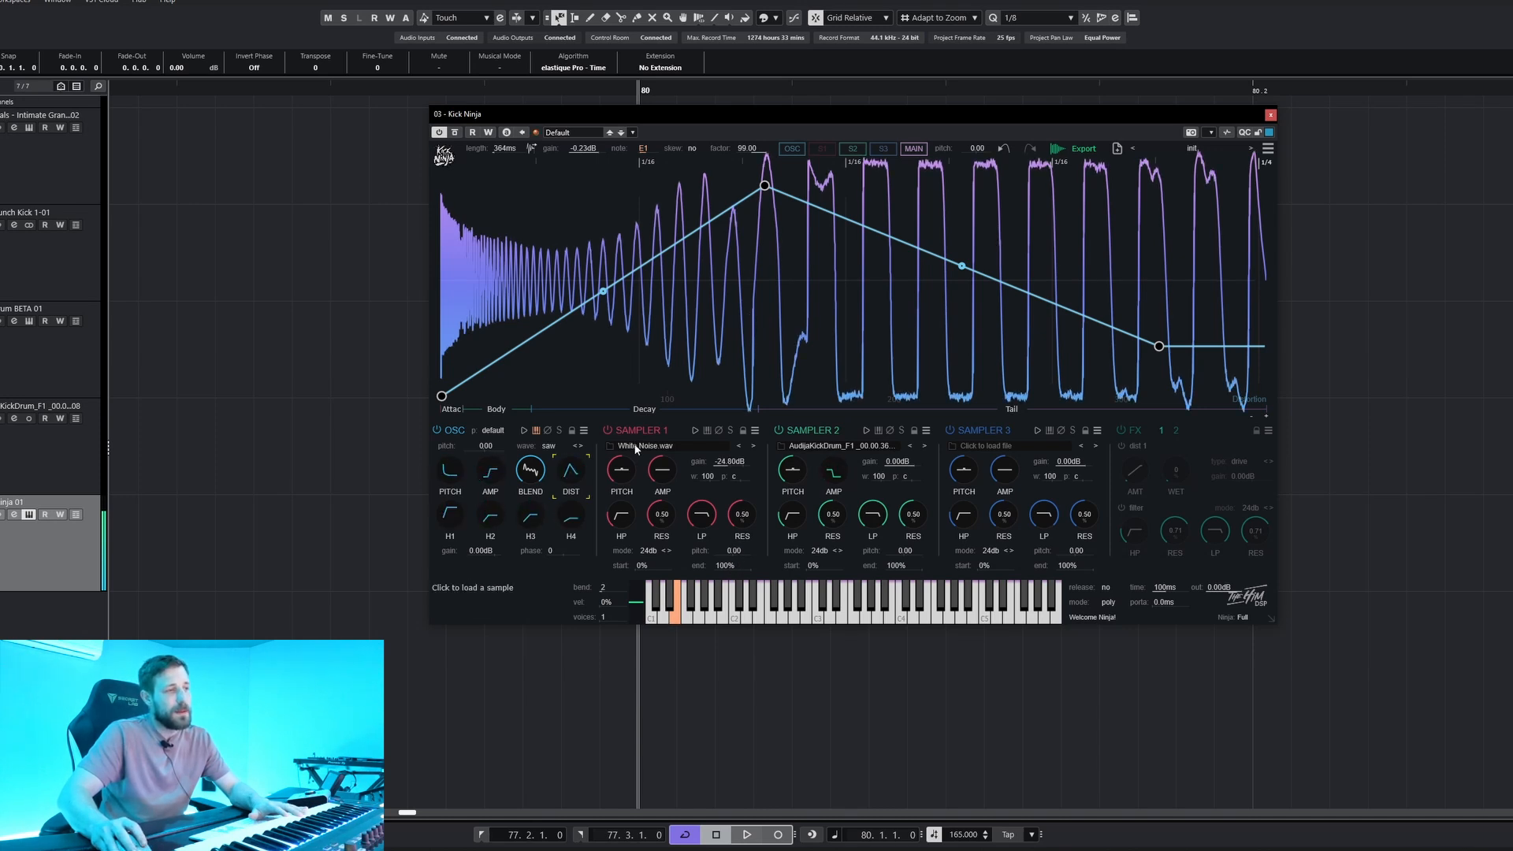
# - Shape the Sampler 1 amplitude envelope: silent until late decay, rising to a mid-tail peak, and falling to zero at the end
pyautogui.click(664, 473)
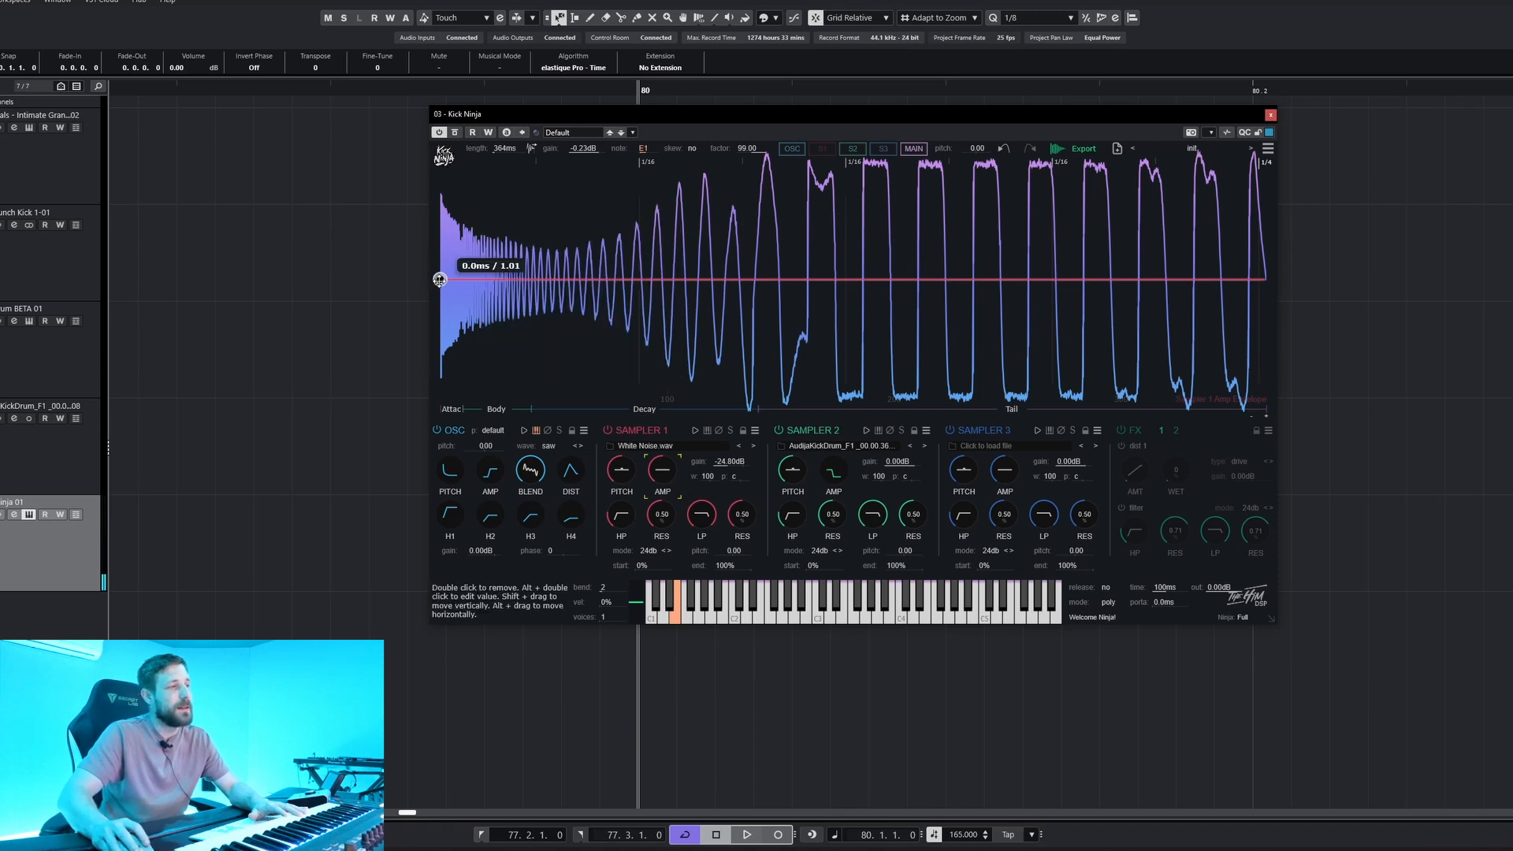
pyautogui.moveTo(439, 279); pyautogui.dragTo(440, 396)
pyautogui.doubleClick(679, 391)
pyautogui.moveTo(679, 392); pyautogui.dragTo(684, 396)
pyautogui.doubleClick(887, 309)
pyautogui.moveTo(888, 309); pyautogui.dragTo(945, 329)
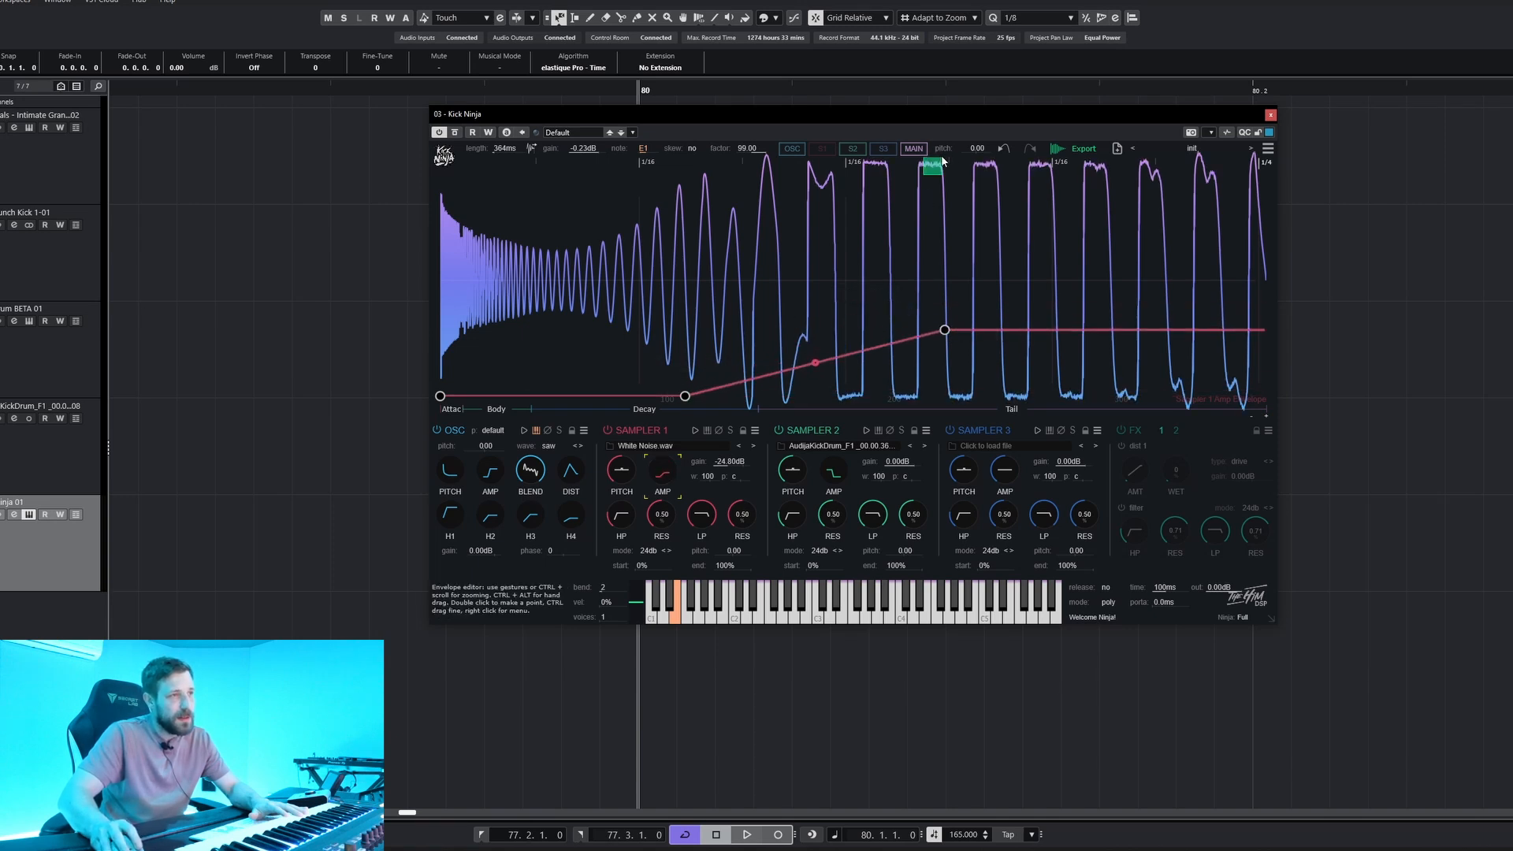
pyautogui.moveTo(1265, 330); pyautogui.dragTo(1266, 397)
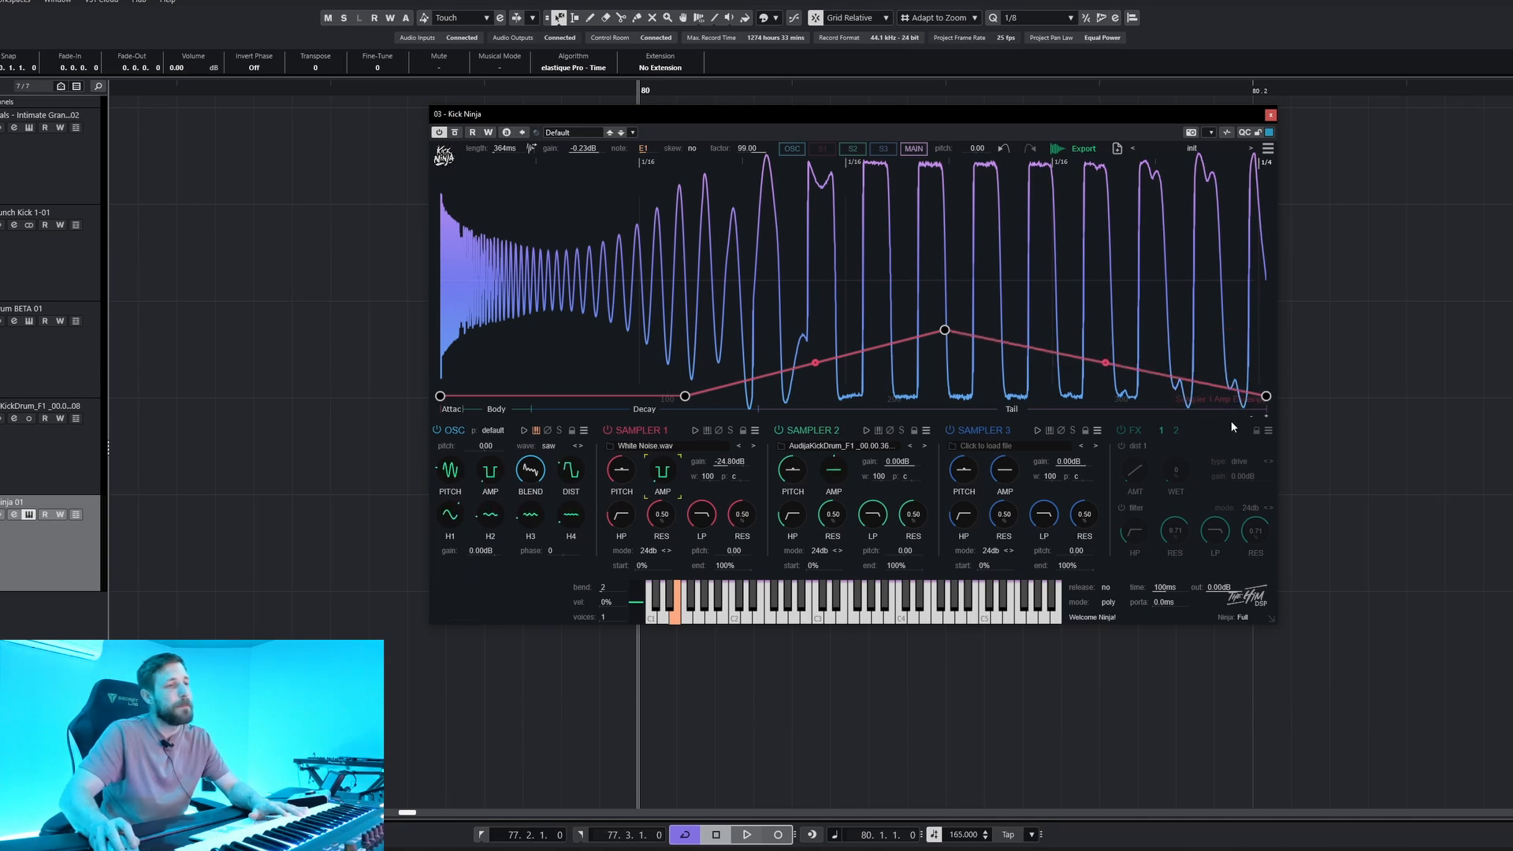
pyautogui.moveTo(945, 330); pyautogui.dragTo(951, 313)
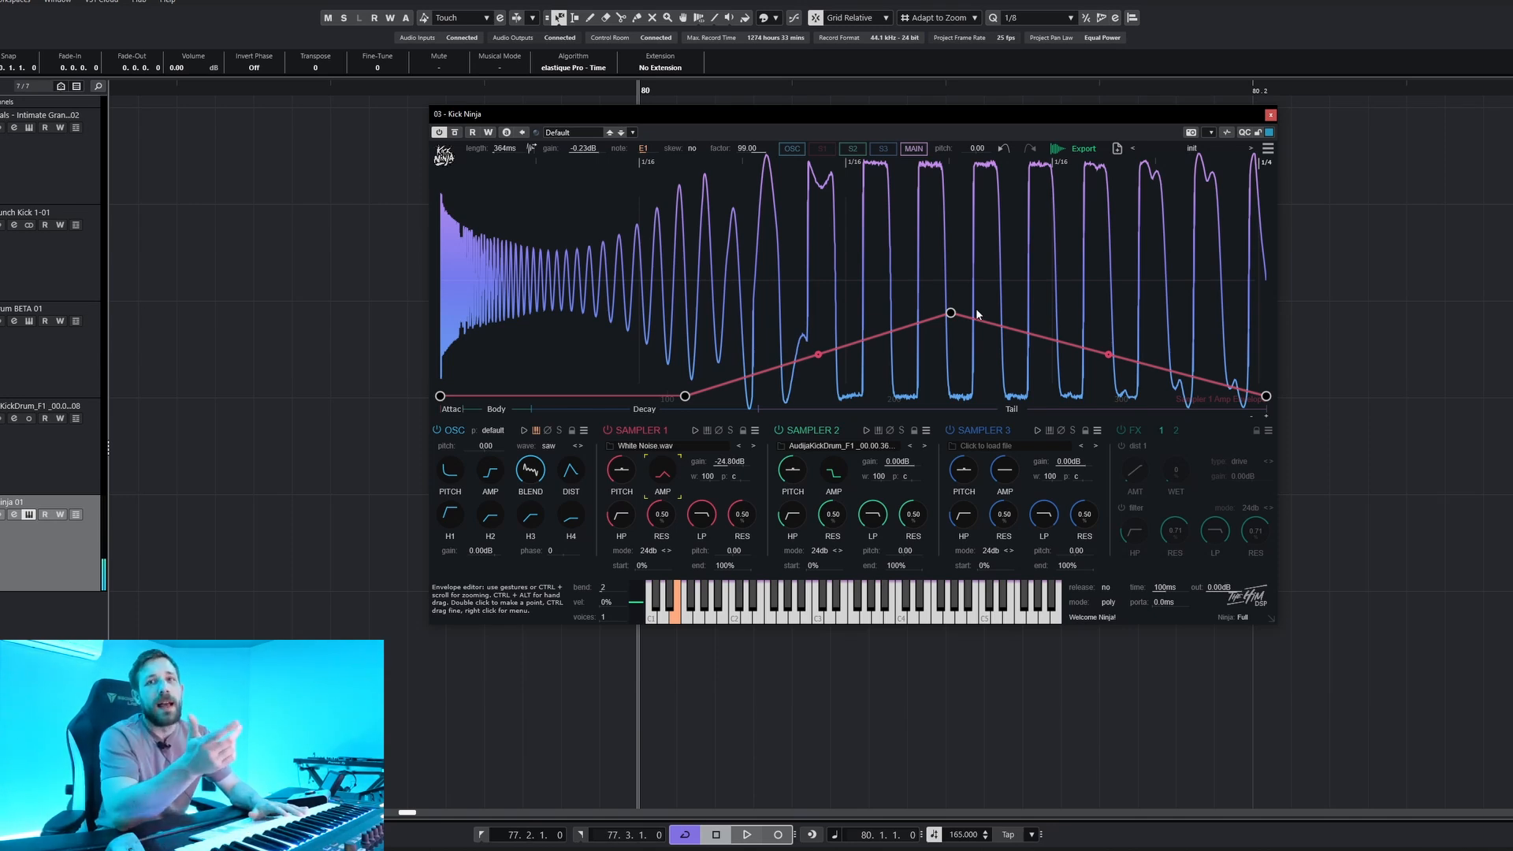
# - Enable the FX section's first distortion as hard clip with 75.7 wet, and raise its amount to about halfway
pyautogui.click(1121, 432)
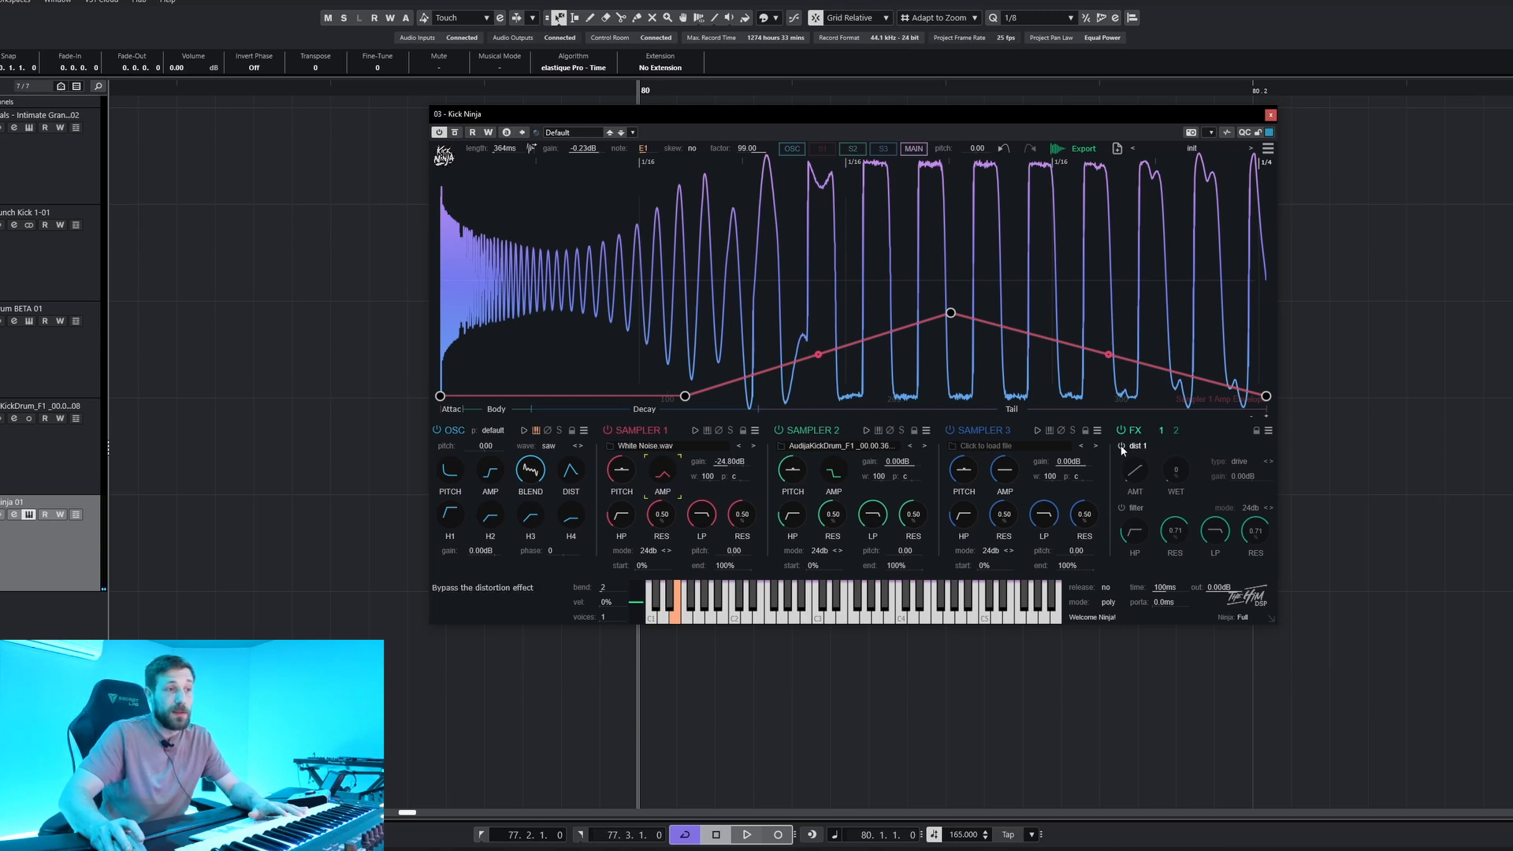
pyautogui.click(1239, 463)
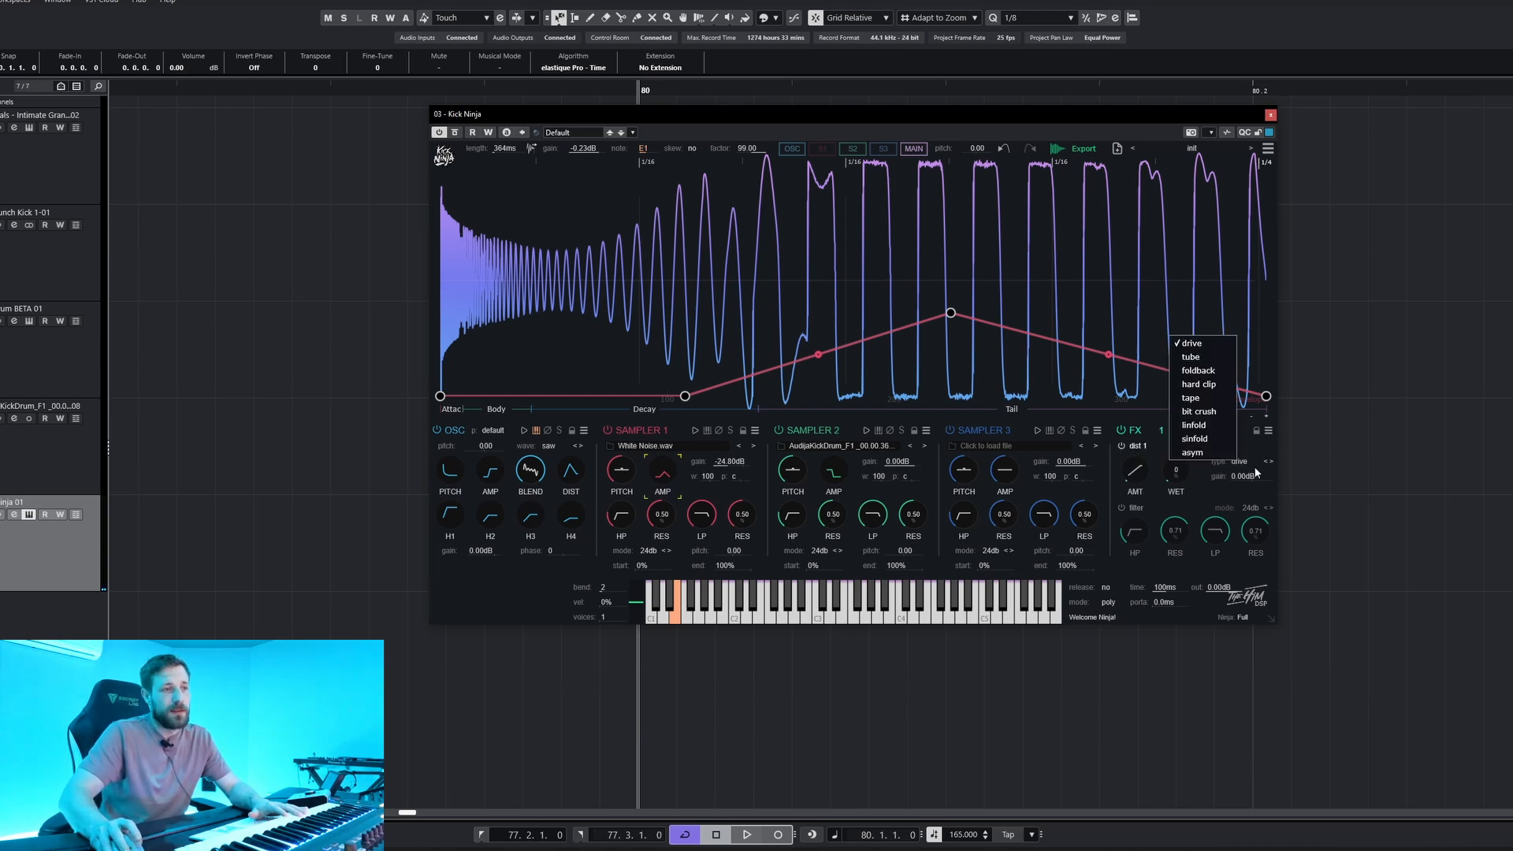
pyautogui.click(1202, 388)
pyautogui.click(1137, 471)
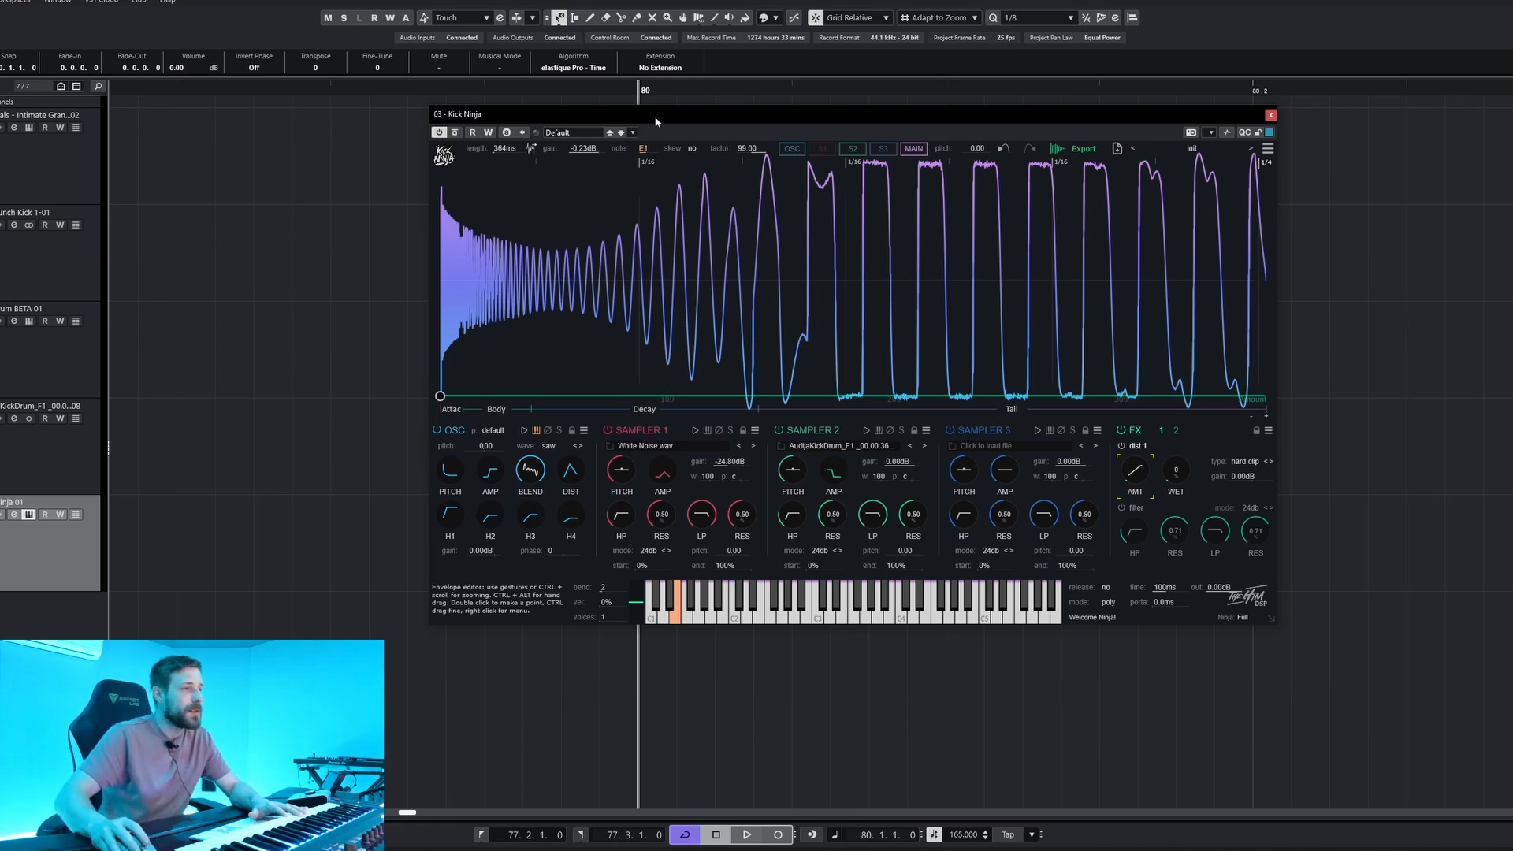
pyautogui.moveTo(1174, 471); pyautogui.dragTo(1191, 337)
pyautogui.moveTo(1135, 472); pyautogui.dragTo(1125, 381)
pyautogui.moveTo(602, 202); pyautogui.dragTo(657, 209)
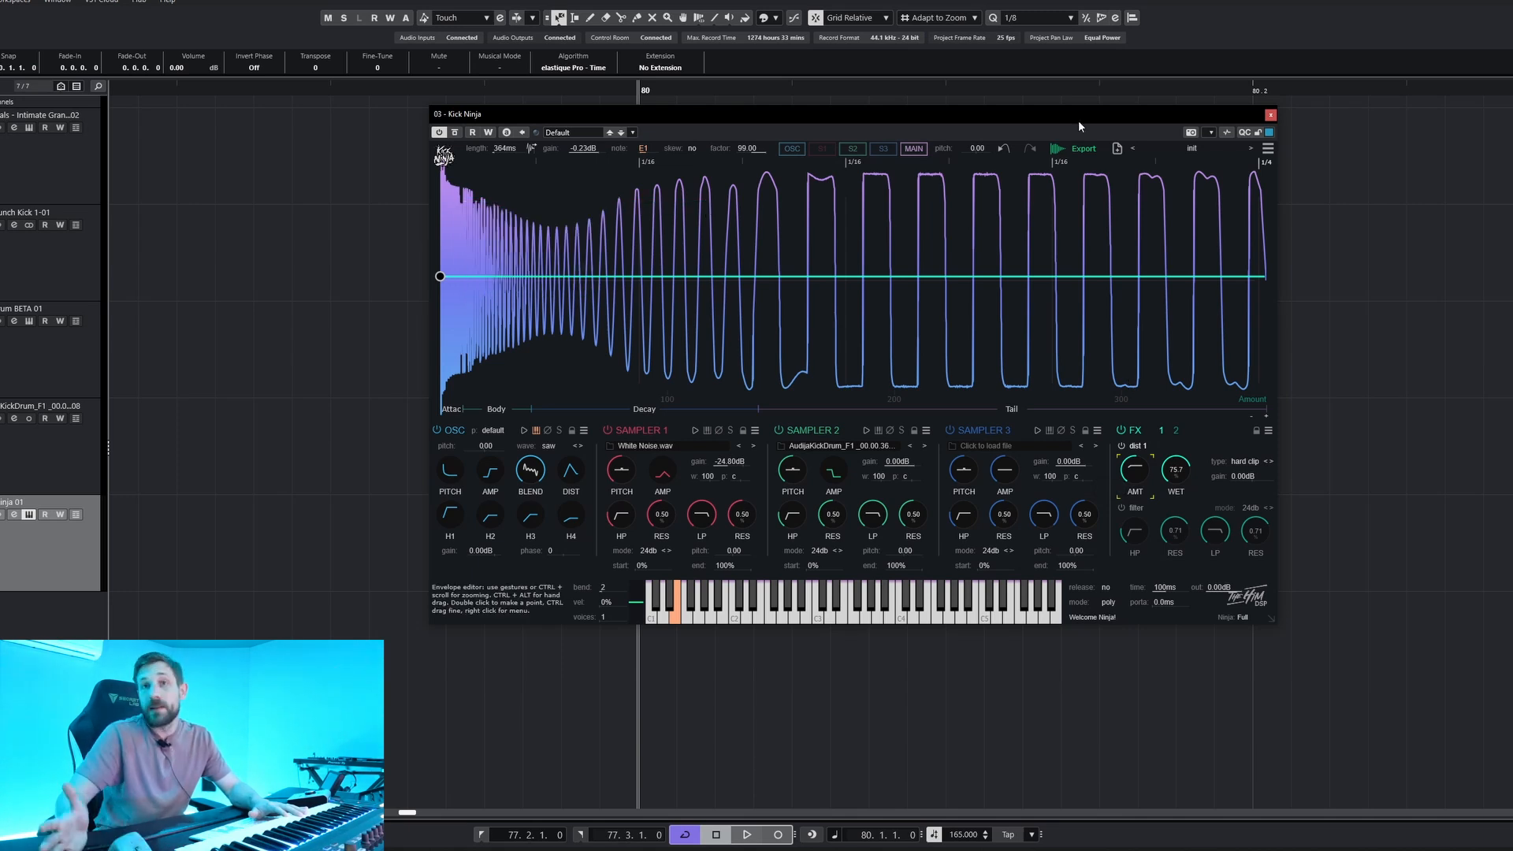
# - Make the hard clip amount start high at the attack and drop to zero at about 39 ms
pyautogui.moveTo(440, 276); pyautogui.dragTo(385, 188)
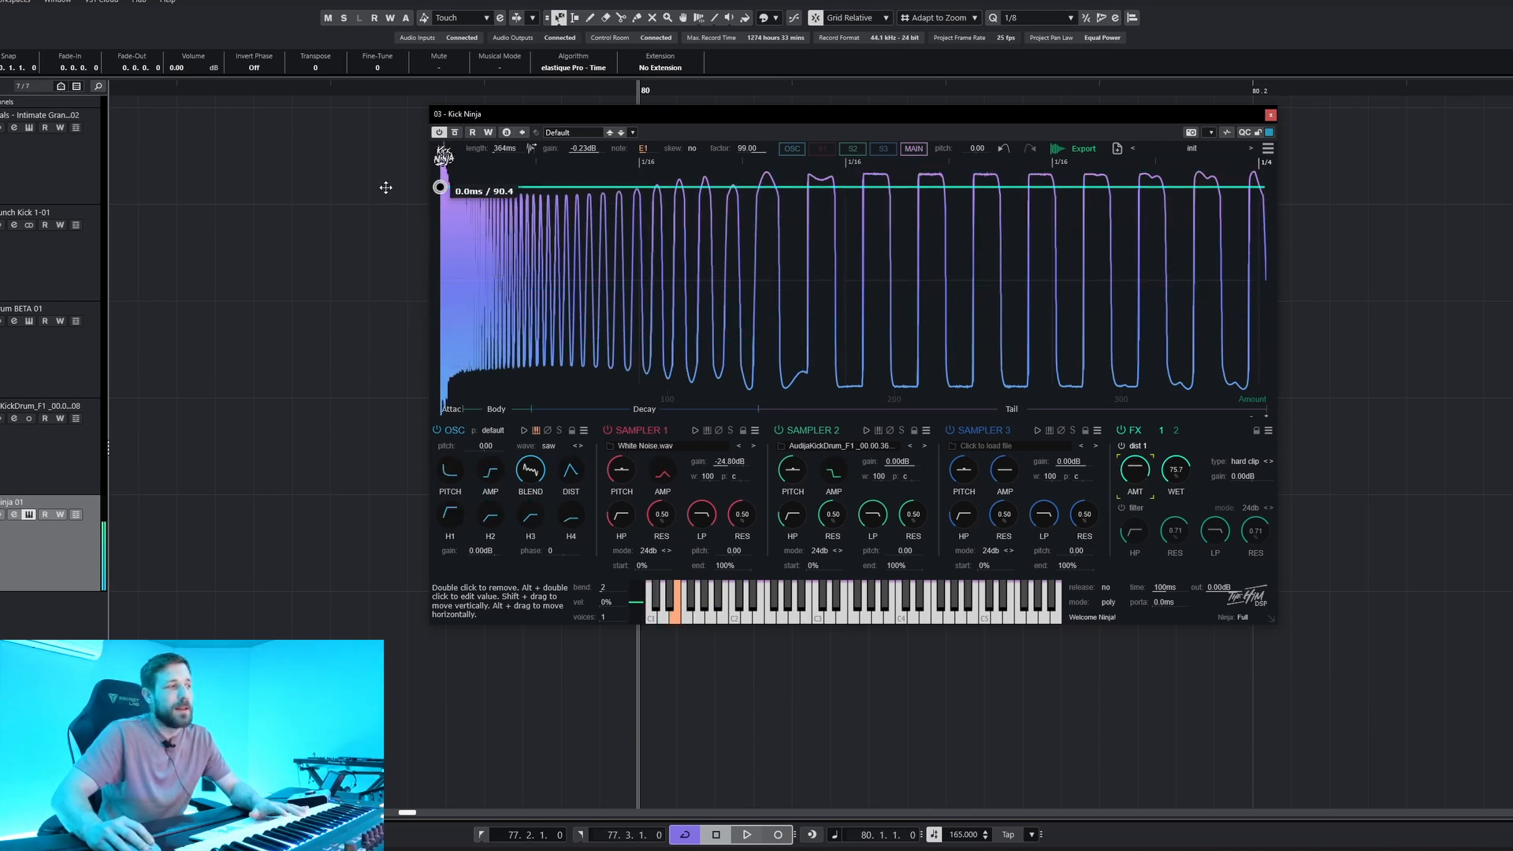
pyautogui.doubleClick(487, 340)
pyautogui.moveTo(486, 338); pyautogui.dragTo(472, 397)
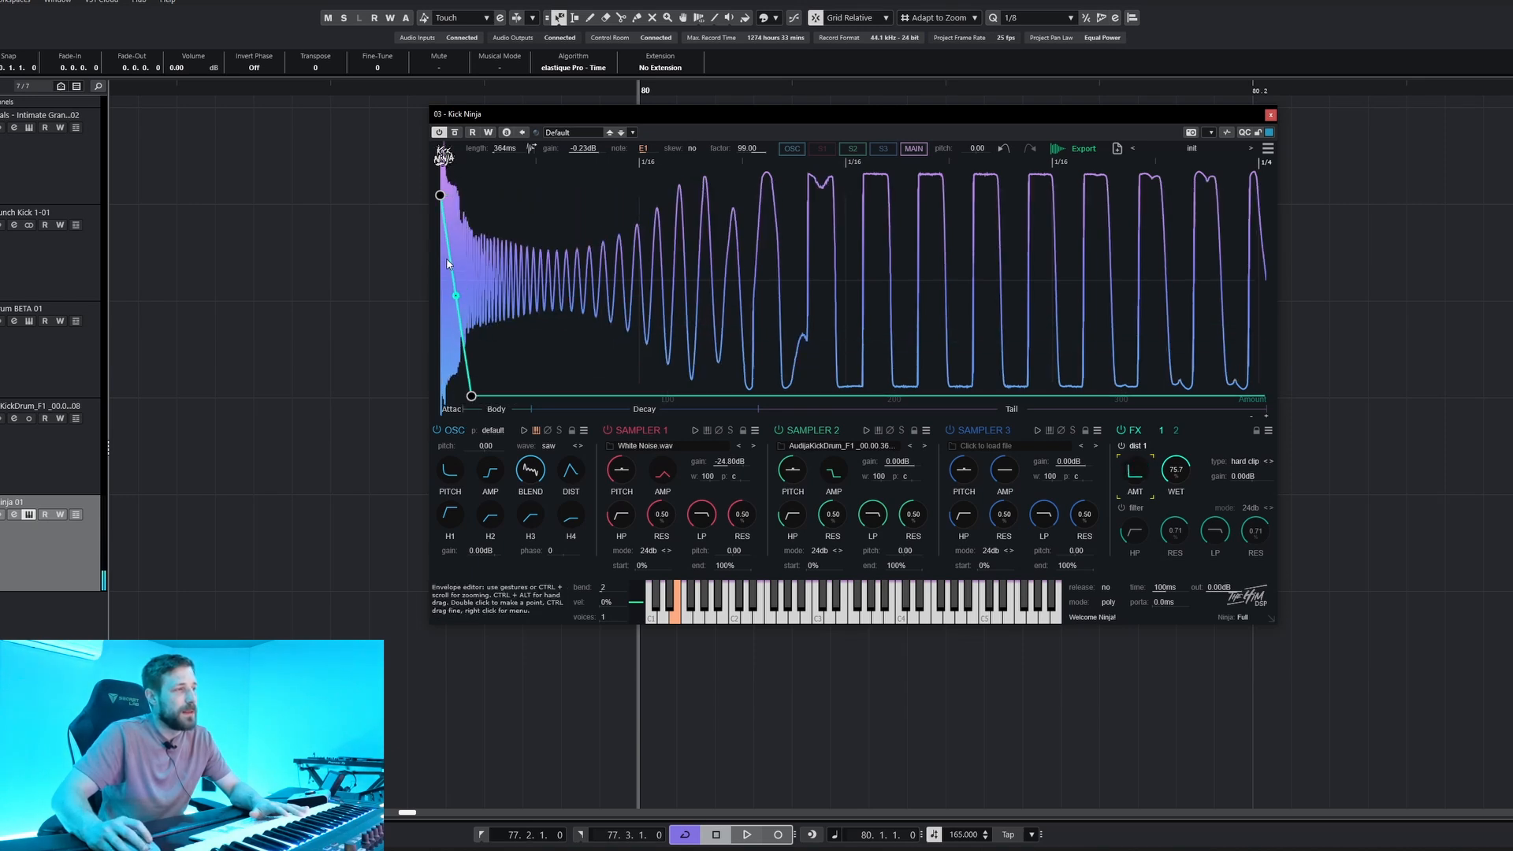
pyautogui.moveTo(471, 396); pyautogui.dragTo(528, 396)
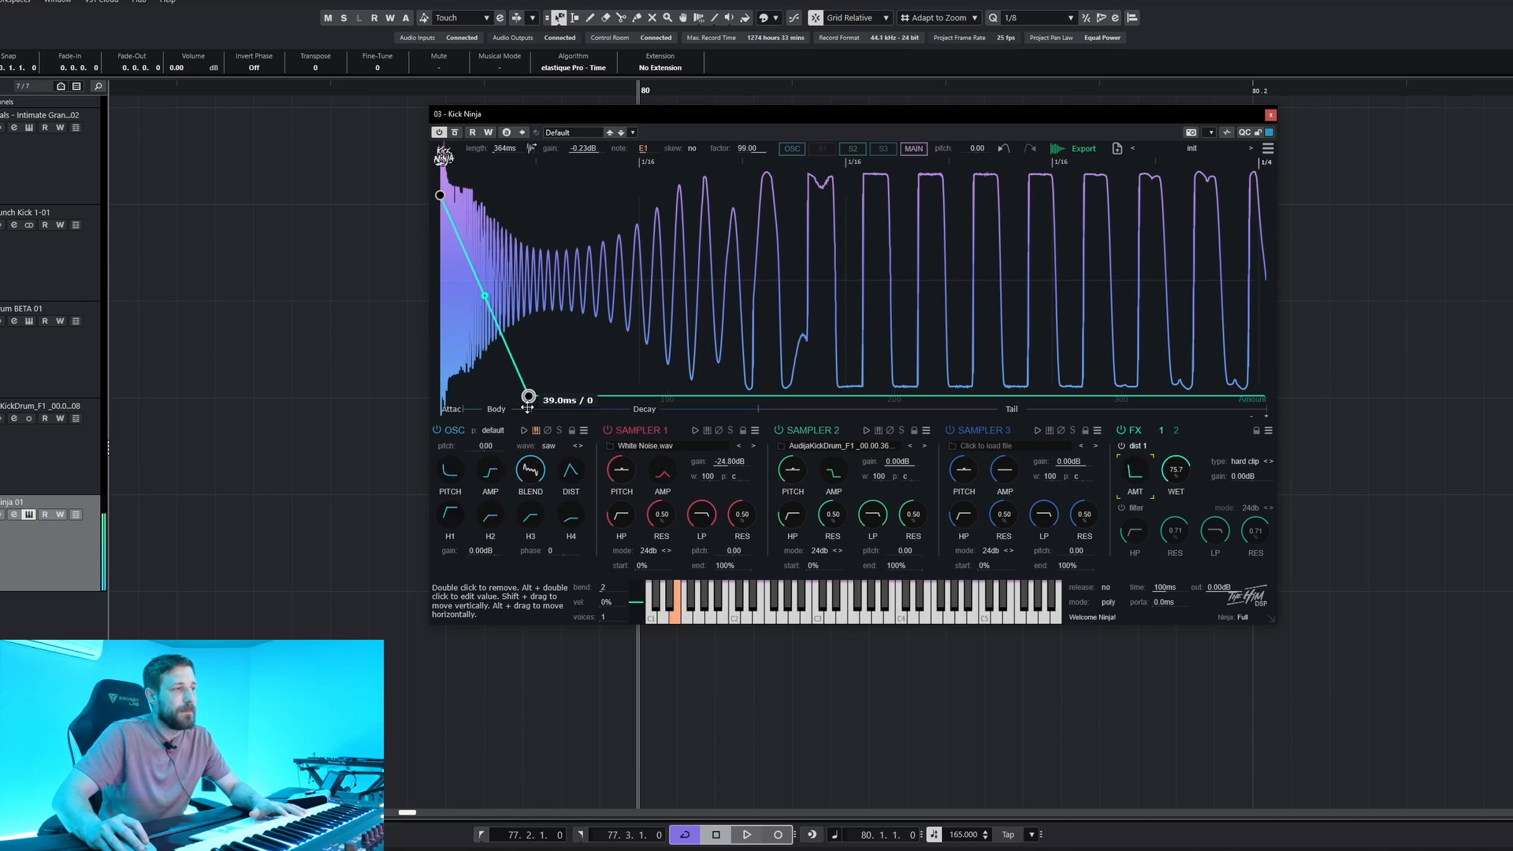
# - Bring the hard clip amount back up from mid-decay to the tail's start, then taper it partway down by the tail's end
pyautogui.doubleClick(779, 197)
pyautogui.moveTo(780, 196); pyautogui.dragTo(1226, 394)
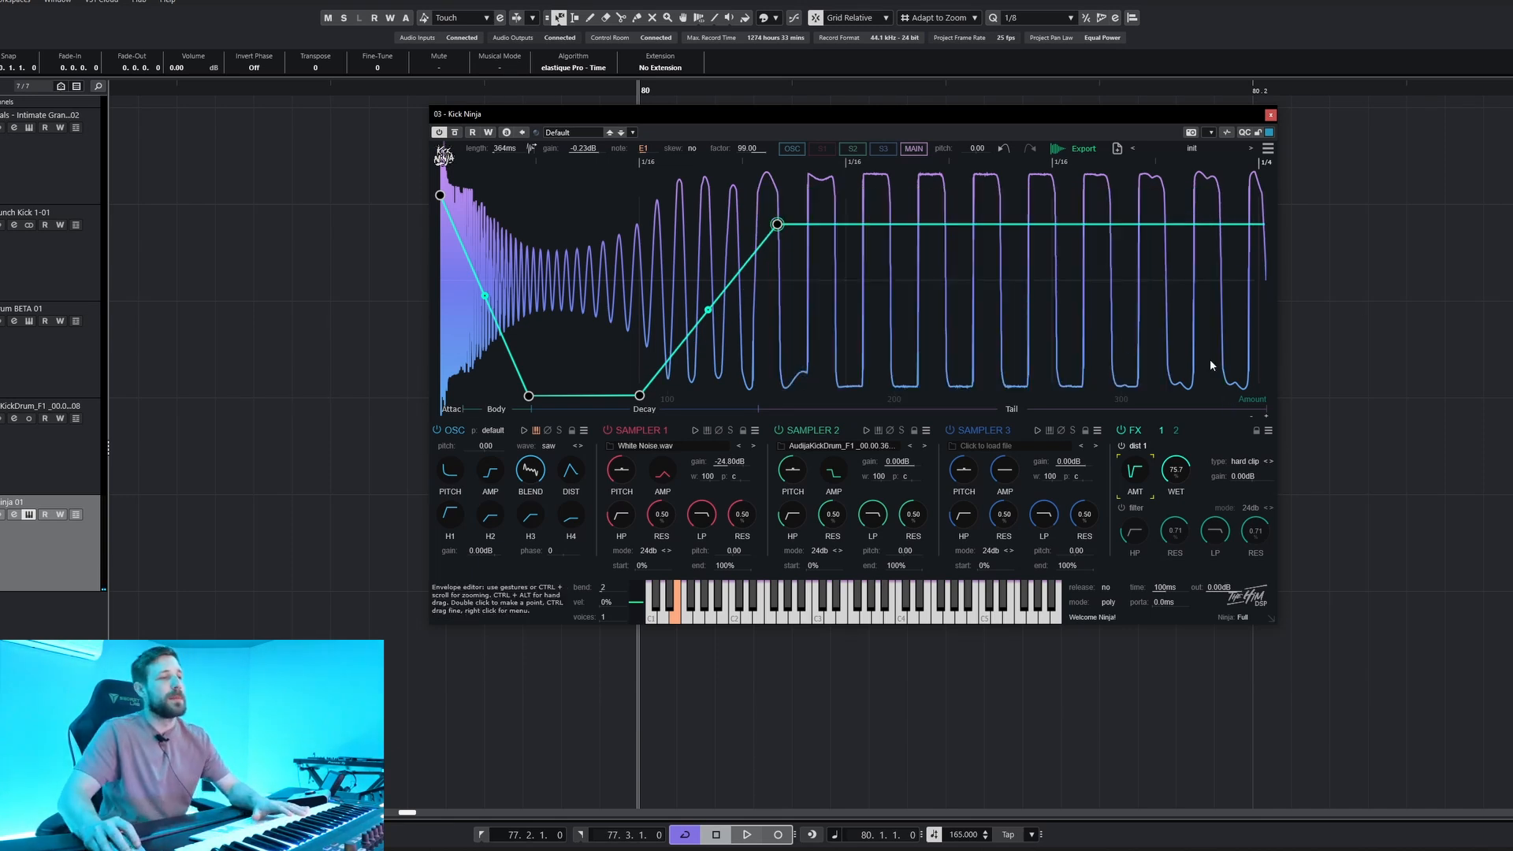
pyautogui.doubleClick(1242, 343)
pyautogui.moveTo(1242, 344); pyautogui.dragTo(1244, 348)
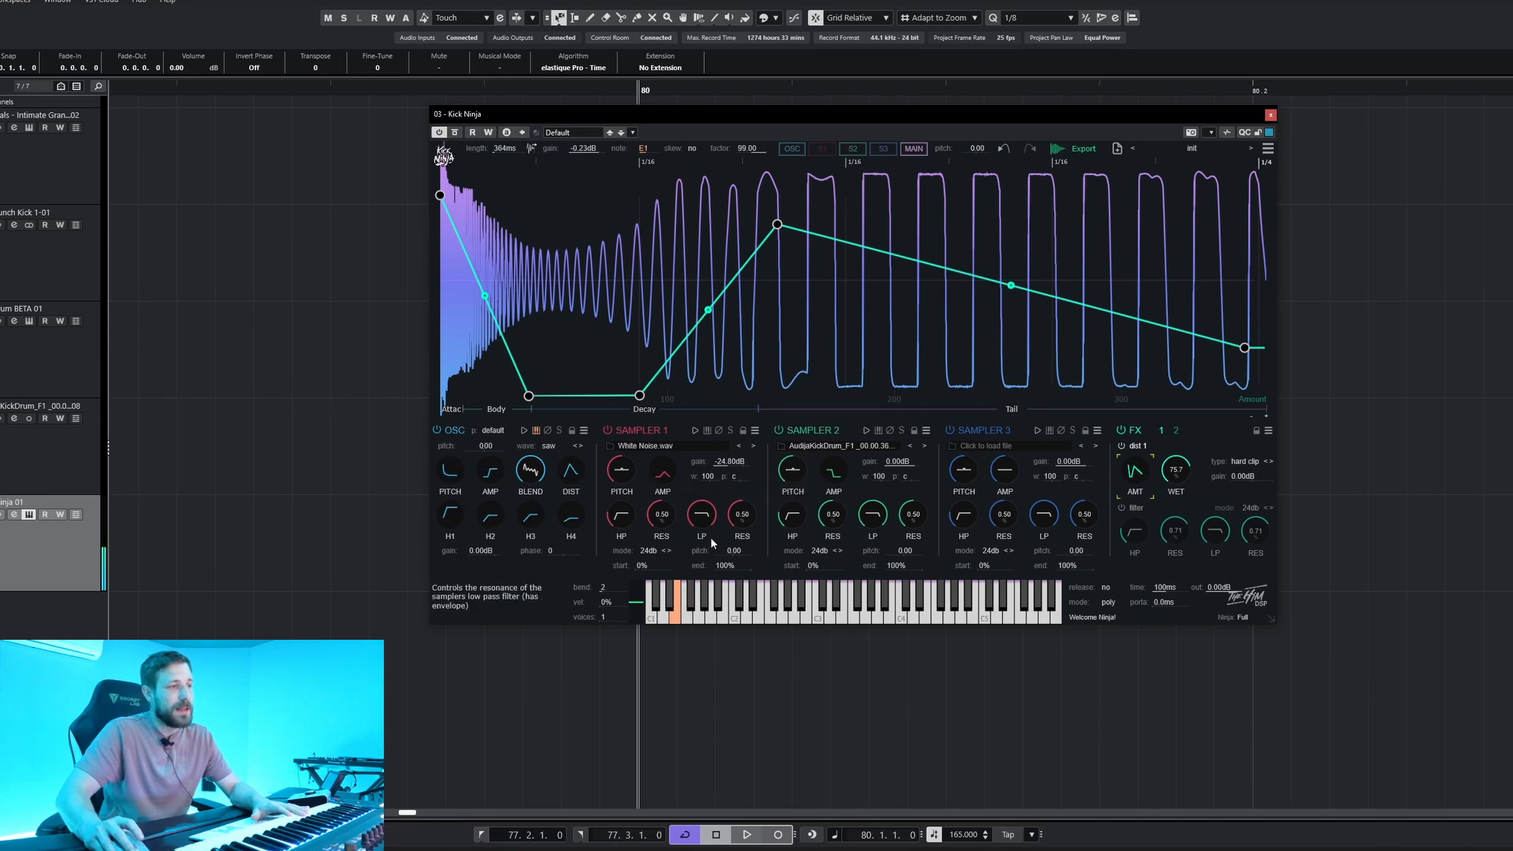
# - Raise the Sampler 1 amplitude peak to about 1.96 near 197 ms, and add a late-tail point that sustains the noise
pyautogui.click(654, 477)
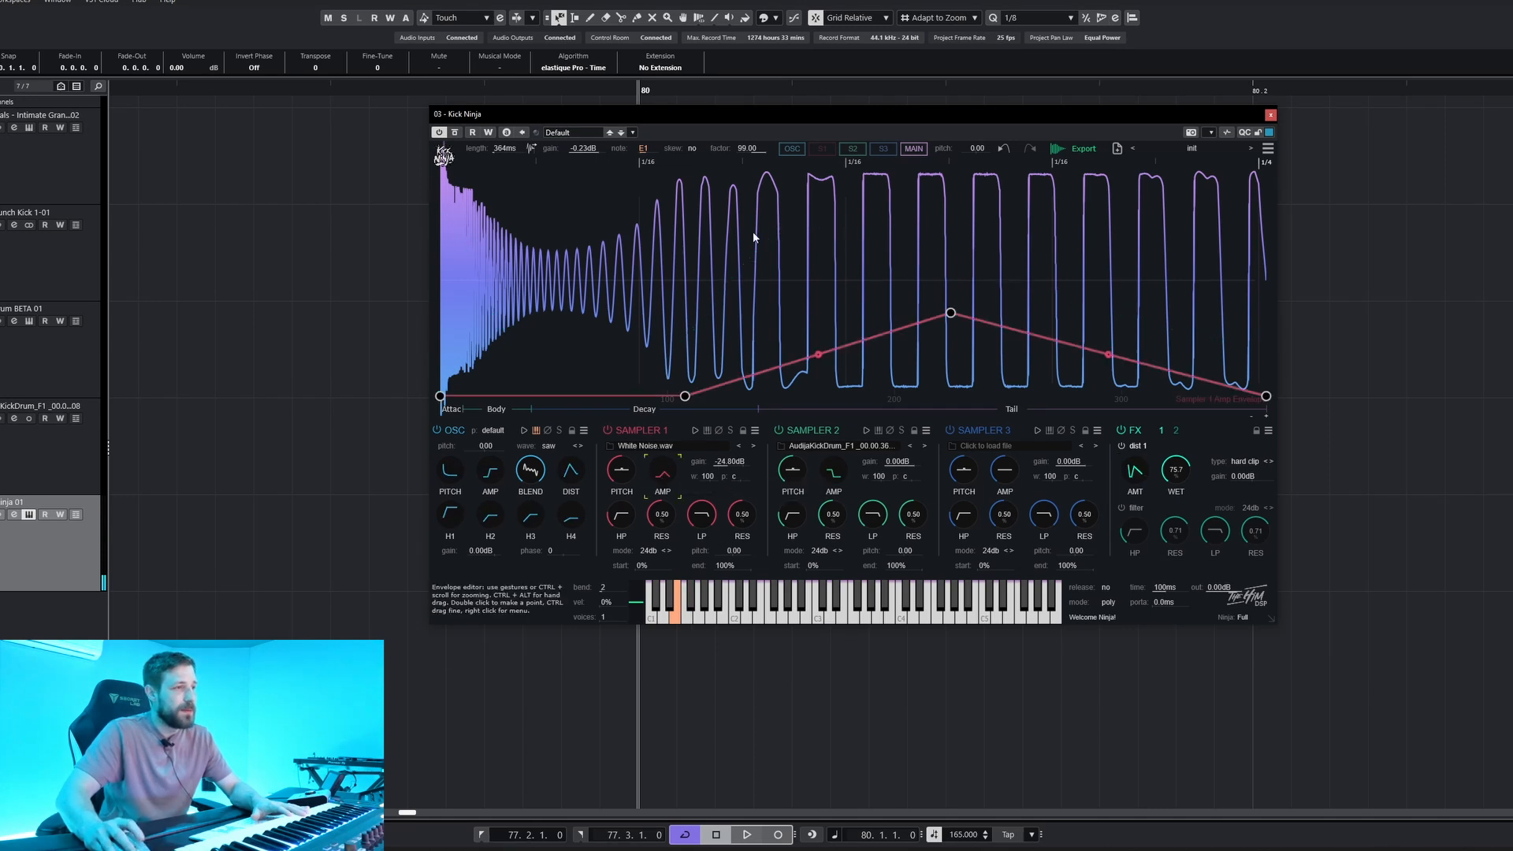
pyautogui.moveTo(946, 312); pyautogui.dragTo(889, 170)
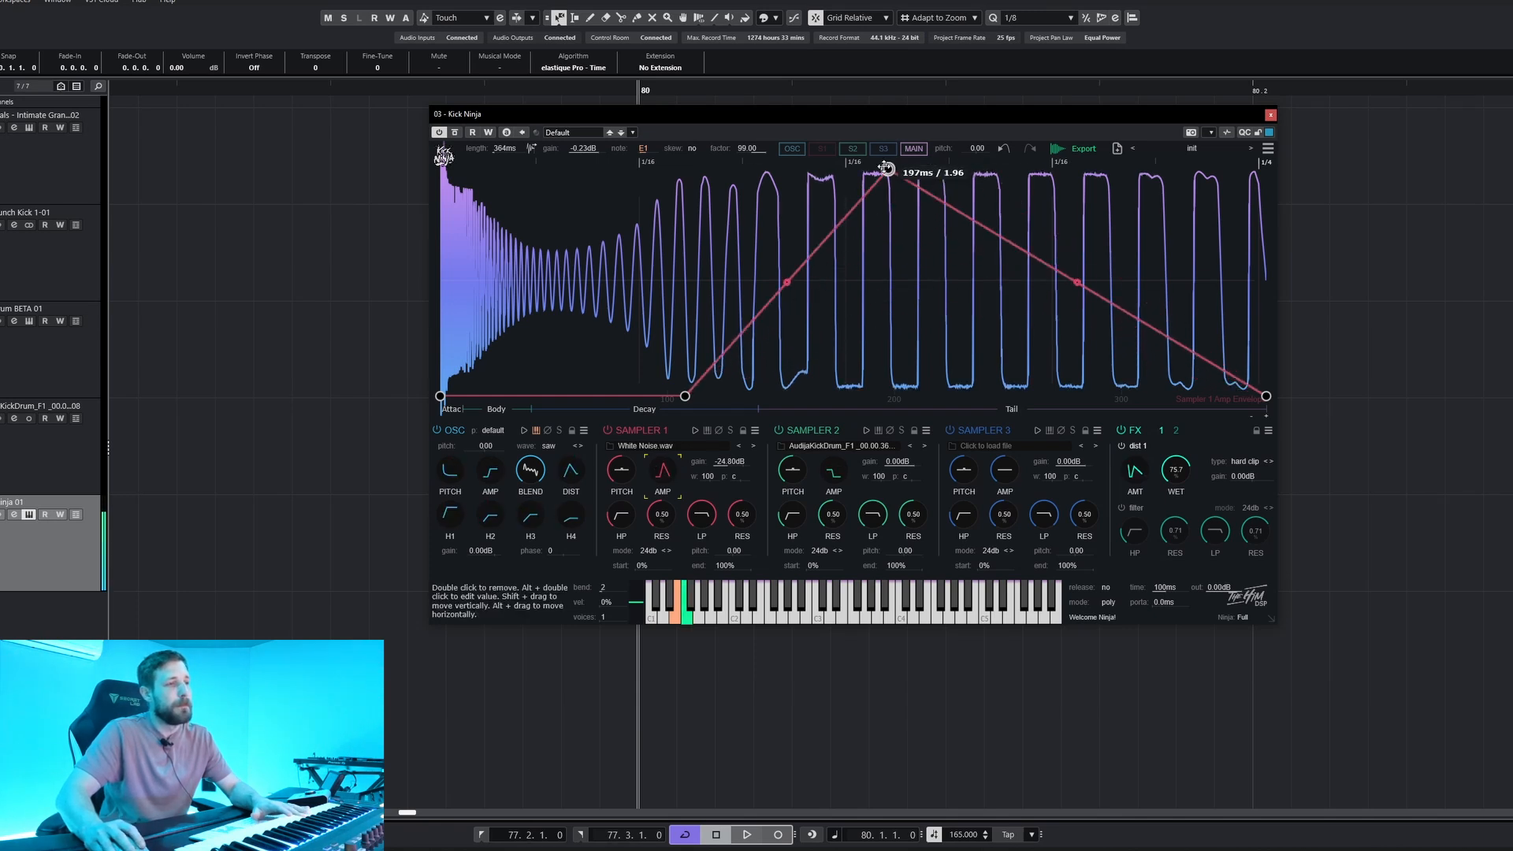
pyautogui.doubleClick(1122, 187)
pyautogui.moveTo(1123, 187); pyautogui.dragTo(1148, 164)
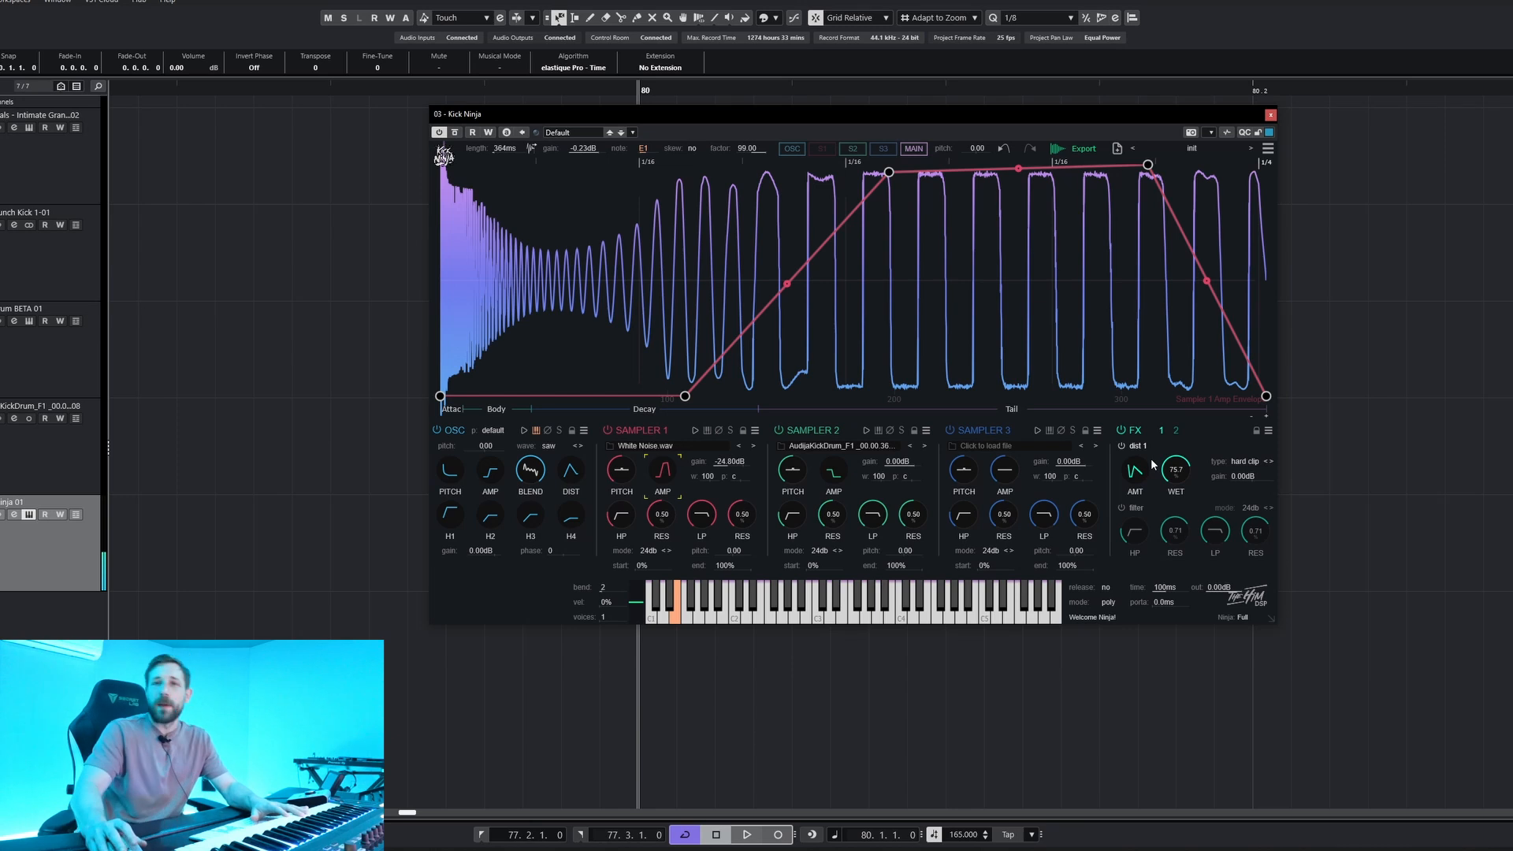
# - Start the oscillator's amplitude rise at about 90 ms, and slope the Sampler 2 pitch envelope downward through the decay to a lower level
pyautogui.click(496, 482)
pyautogui.moveTo(693, 396); pyautogui.dragTo(645, 418)
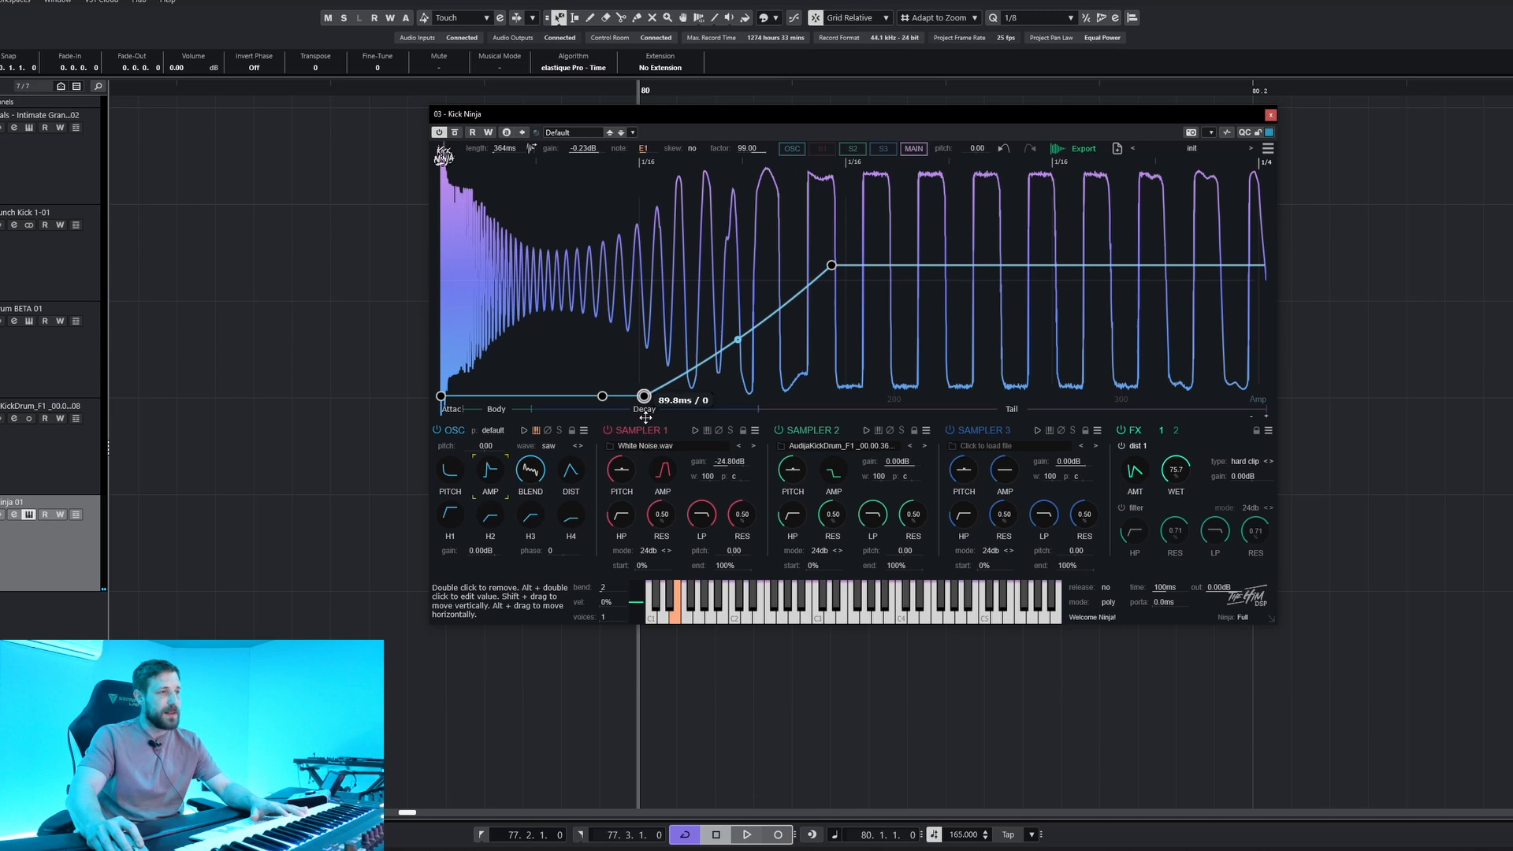
pyautogui.click(800, 471)
pyautogui.doubleClick(584, 281)
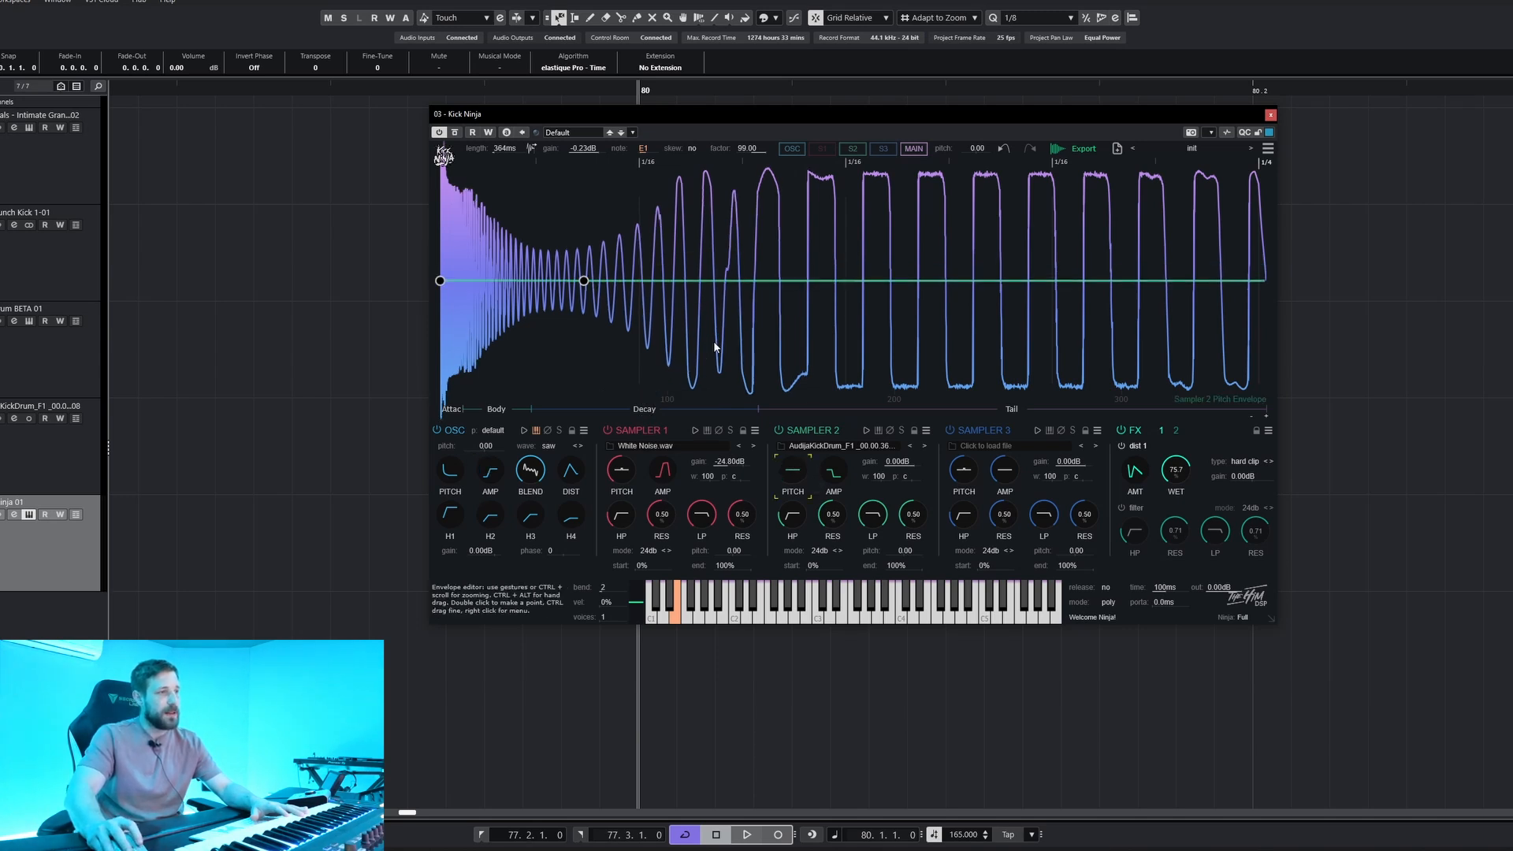
pyautogui.doubleClick(733, 331)
pyautogui.moveTo(734, 331)
pyautogui.mouseDown()
pyautogui.moveTo(733, 347)
pyautogui.moveTo(736, 257)
pyautogui.moveTo(739, 314)
pyautogui.mouseUp()
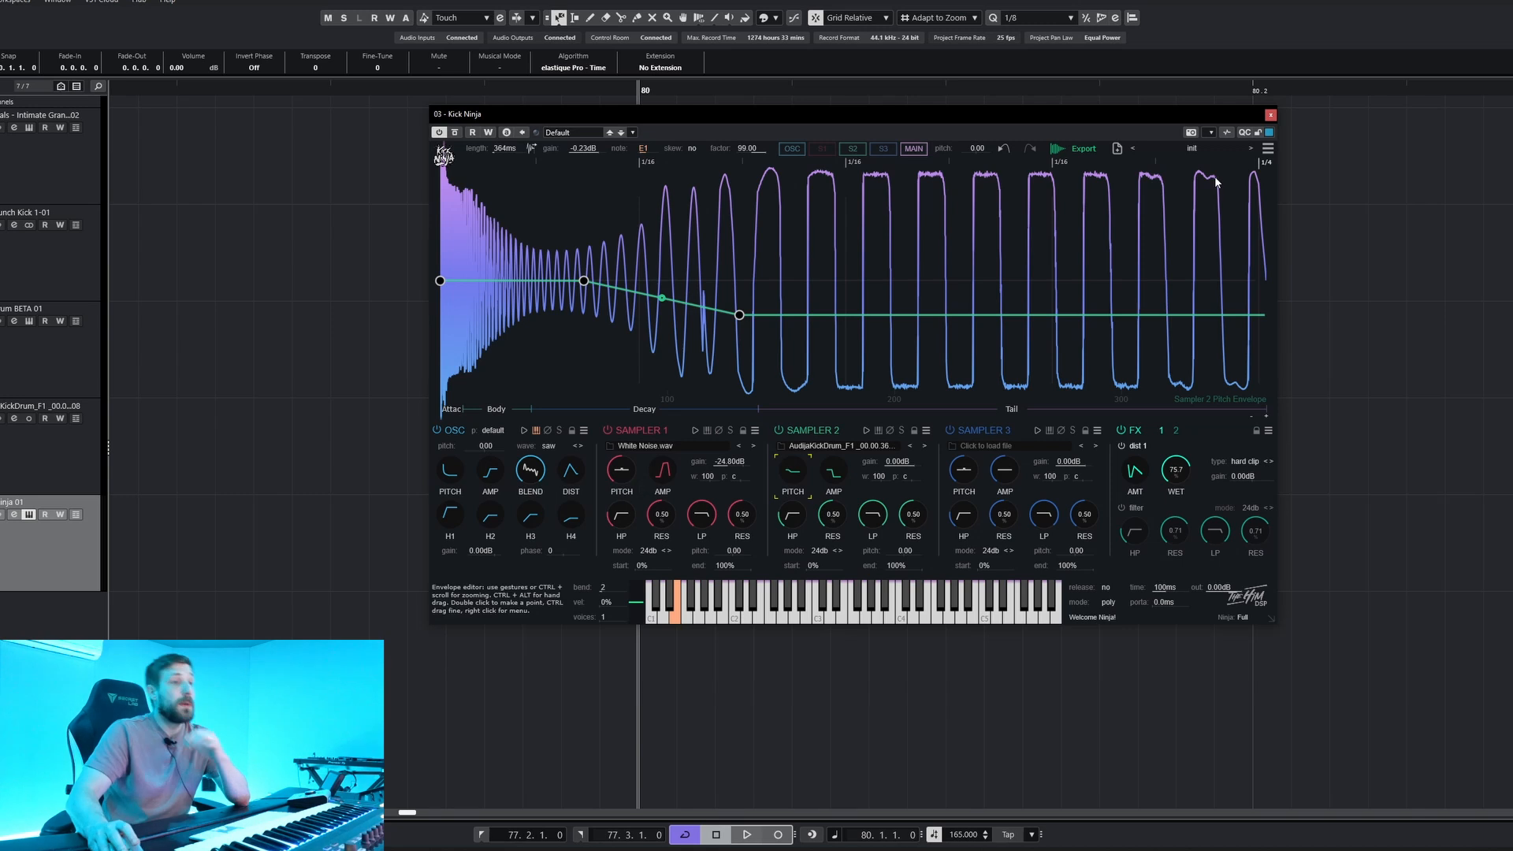
# - Audition the DO YOU FOLLOW BASS and LOSE MYSELF BASS presets from the SBK folder, and load SBK KICK BASS 2
pyautogui.click(1265, 148)
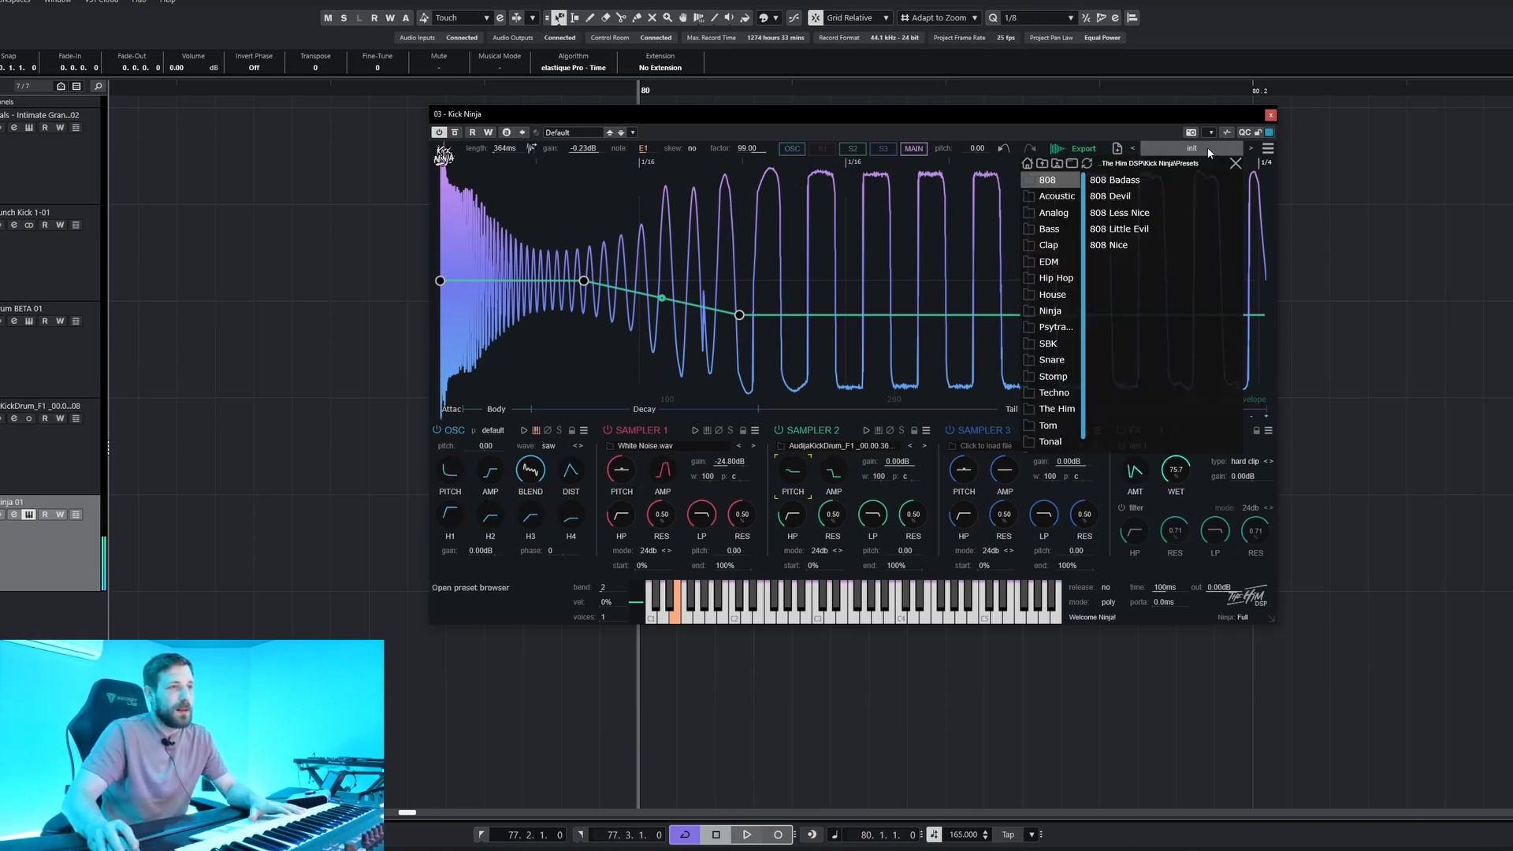
pyautogui.click(1050, 344)
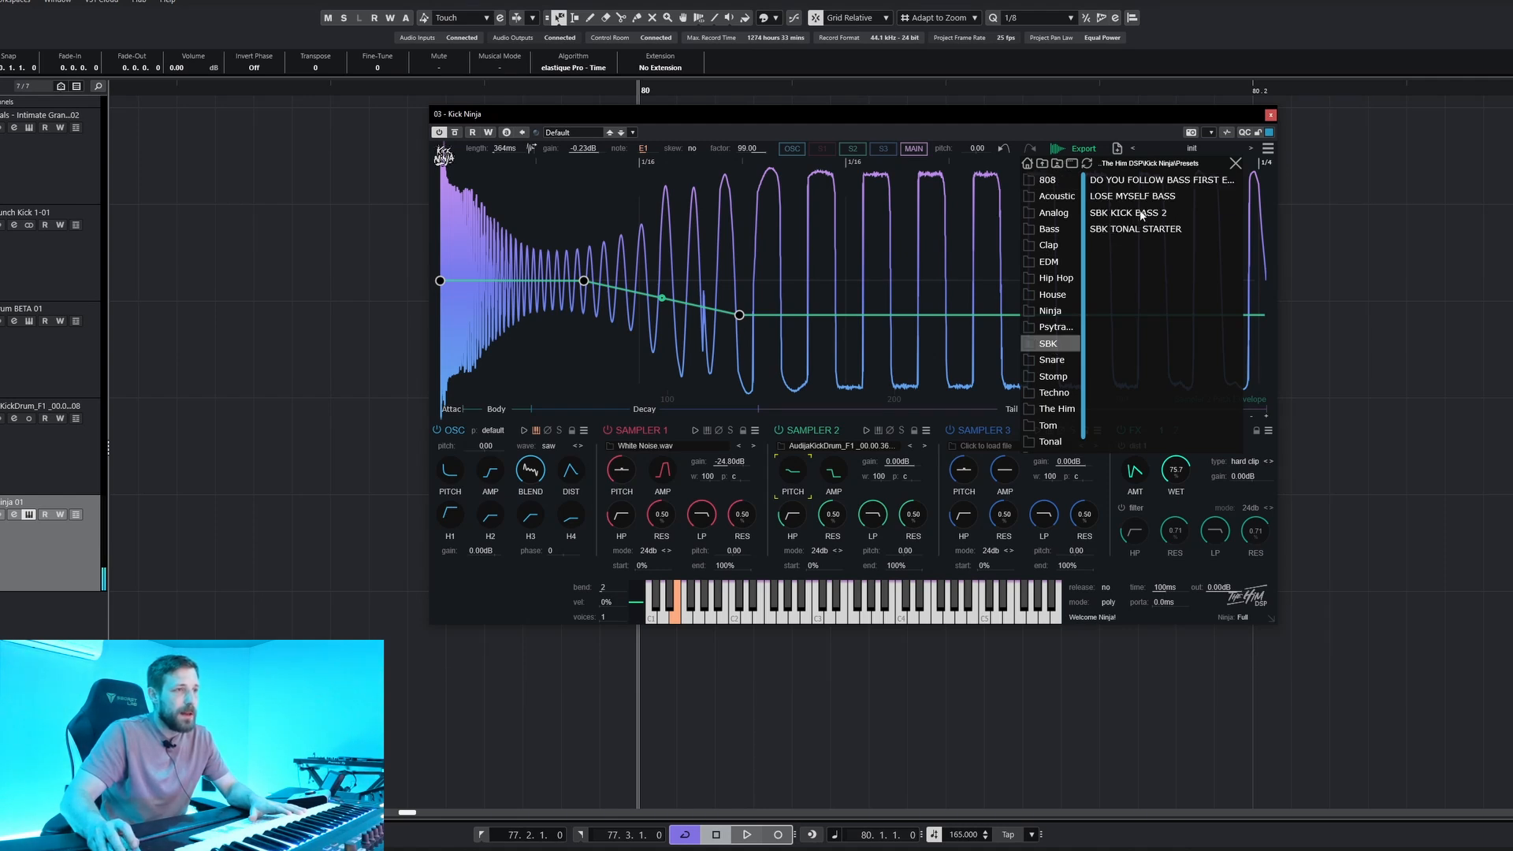
pyautogui.click(1172, 181)
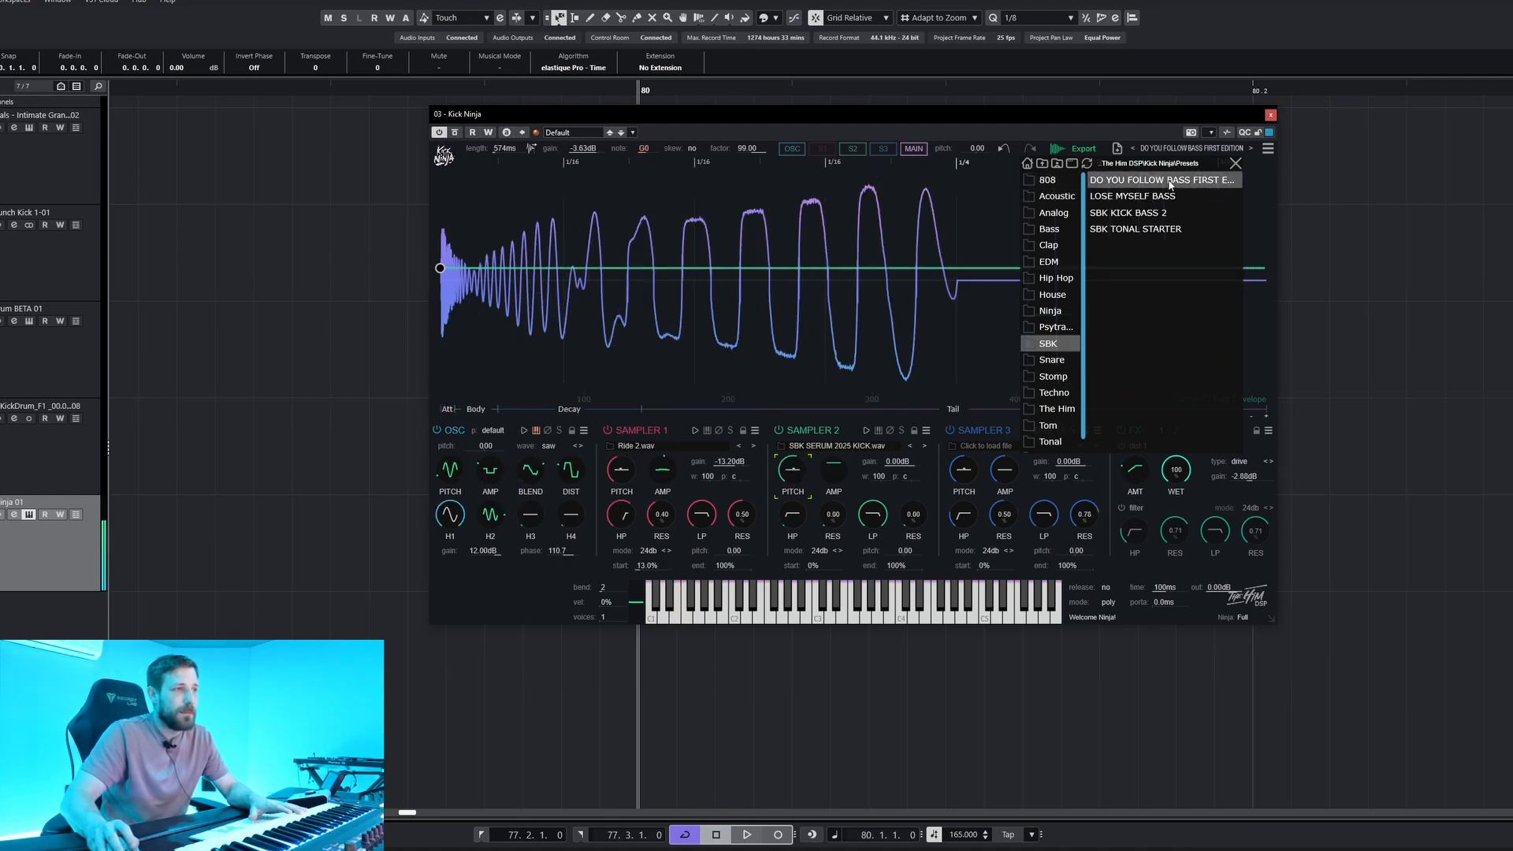
pyautogui.click(1148, 197)
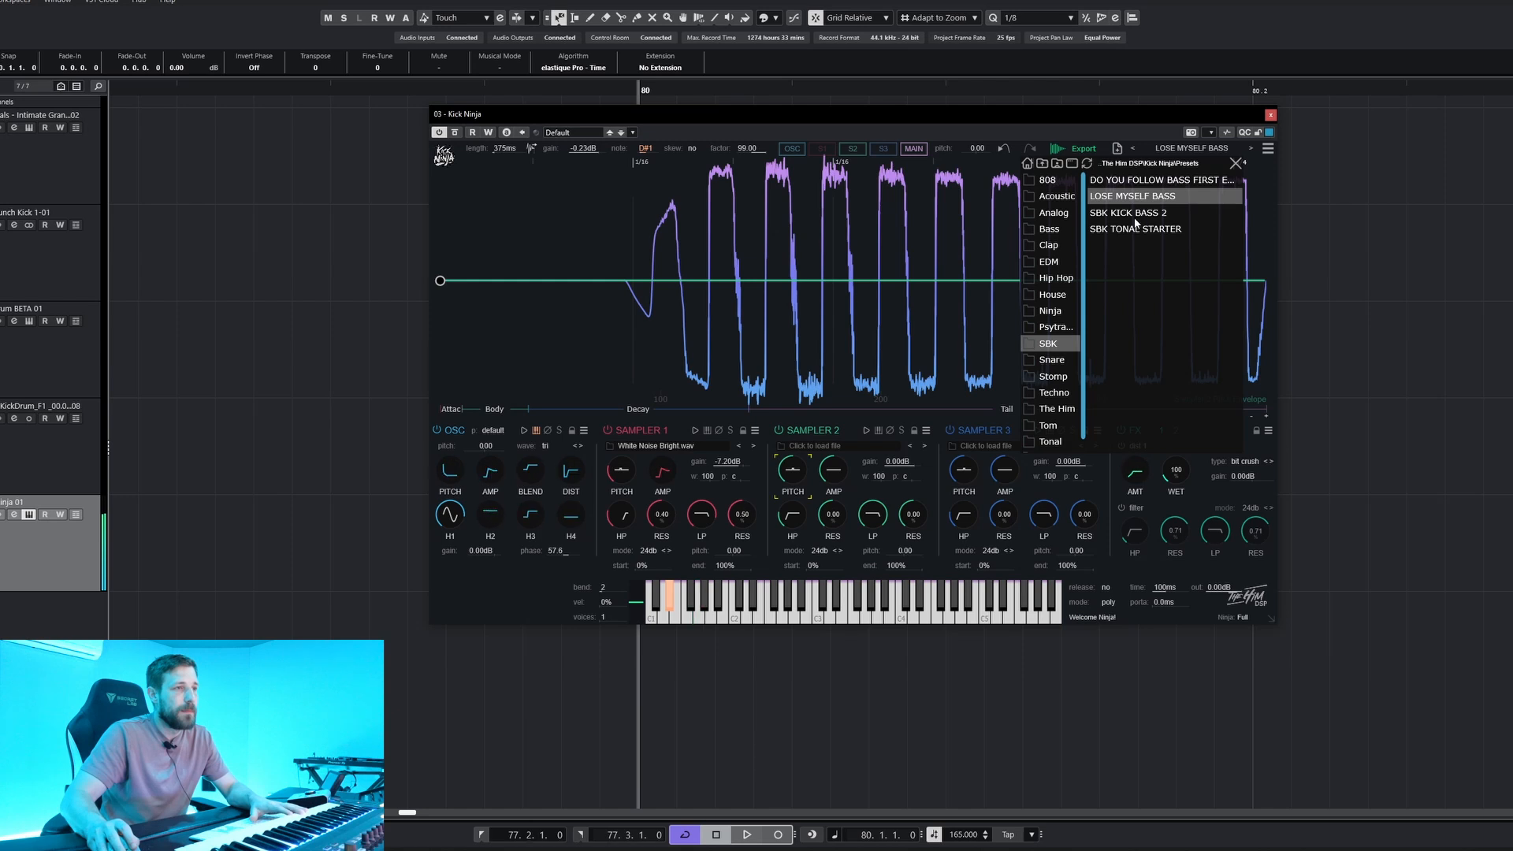
pyautogui.click(1136, 214)
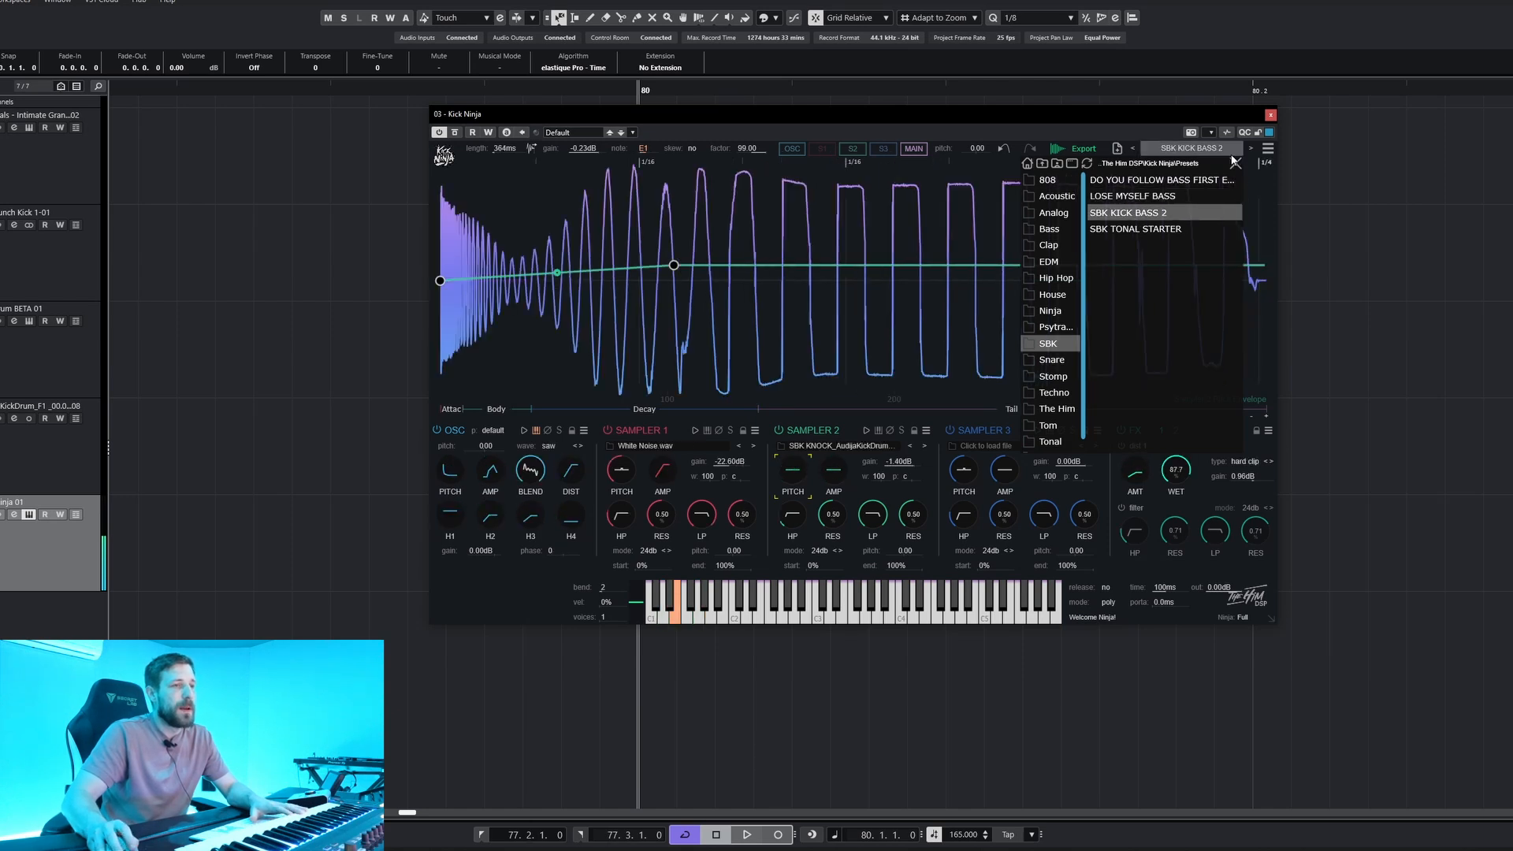
pyautogui.click(1234, 161)
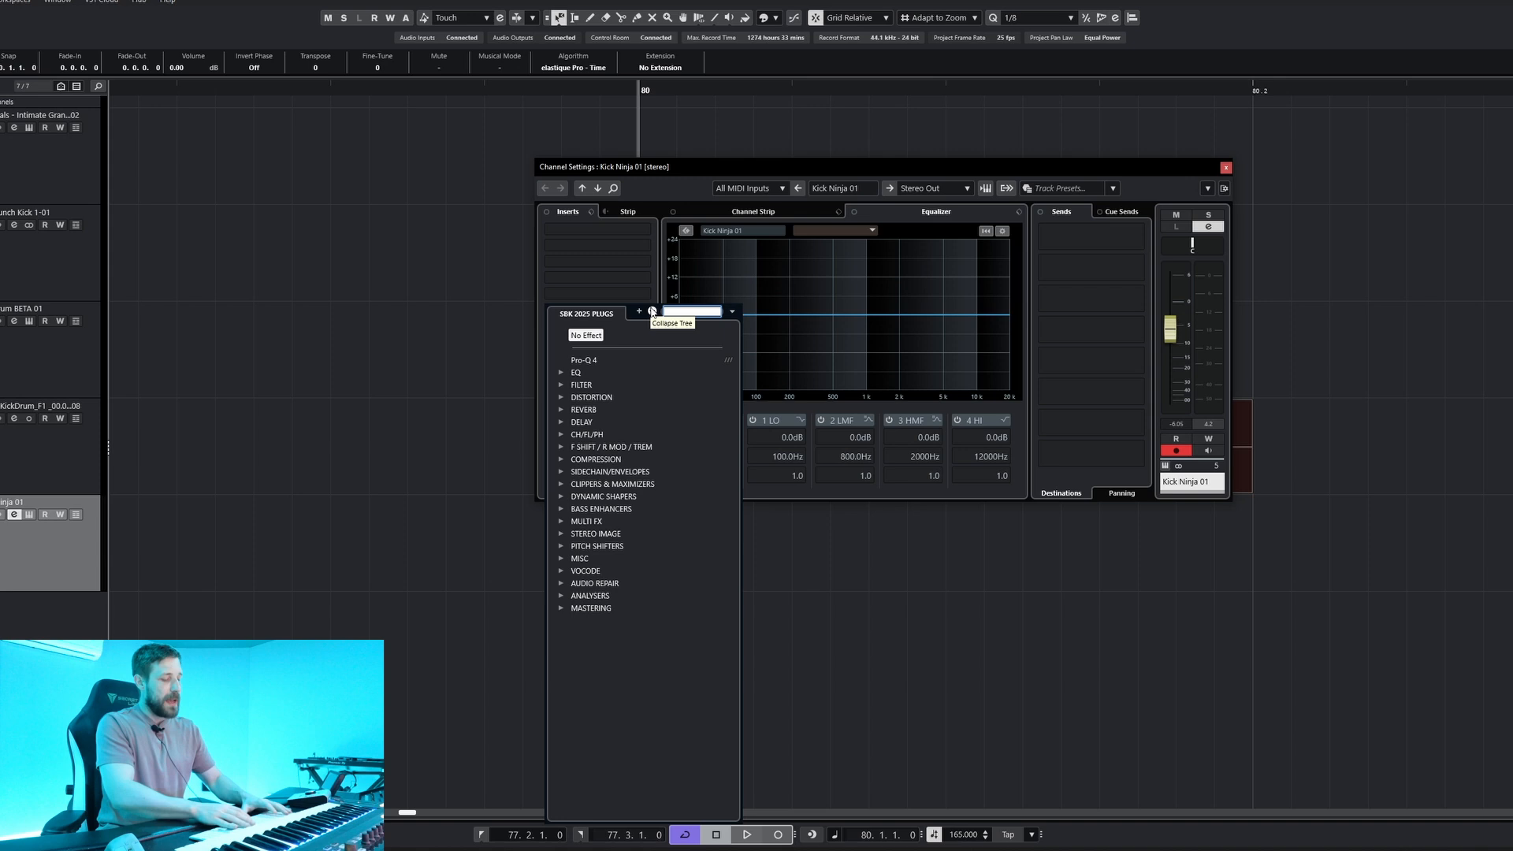
# - Insert OxyOTT on the Kick Ninja 01 channel and load its SBK KICK SLAM user preset
pyautogui.write('oxy')
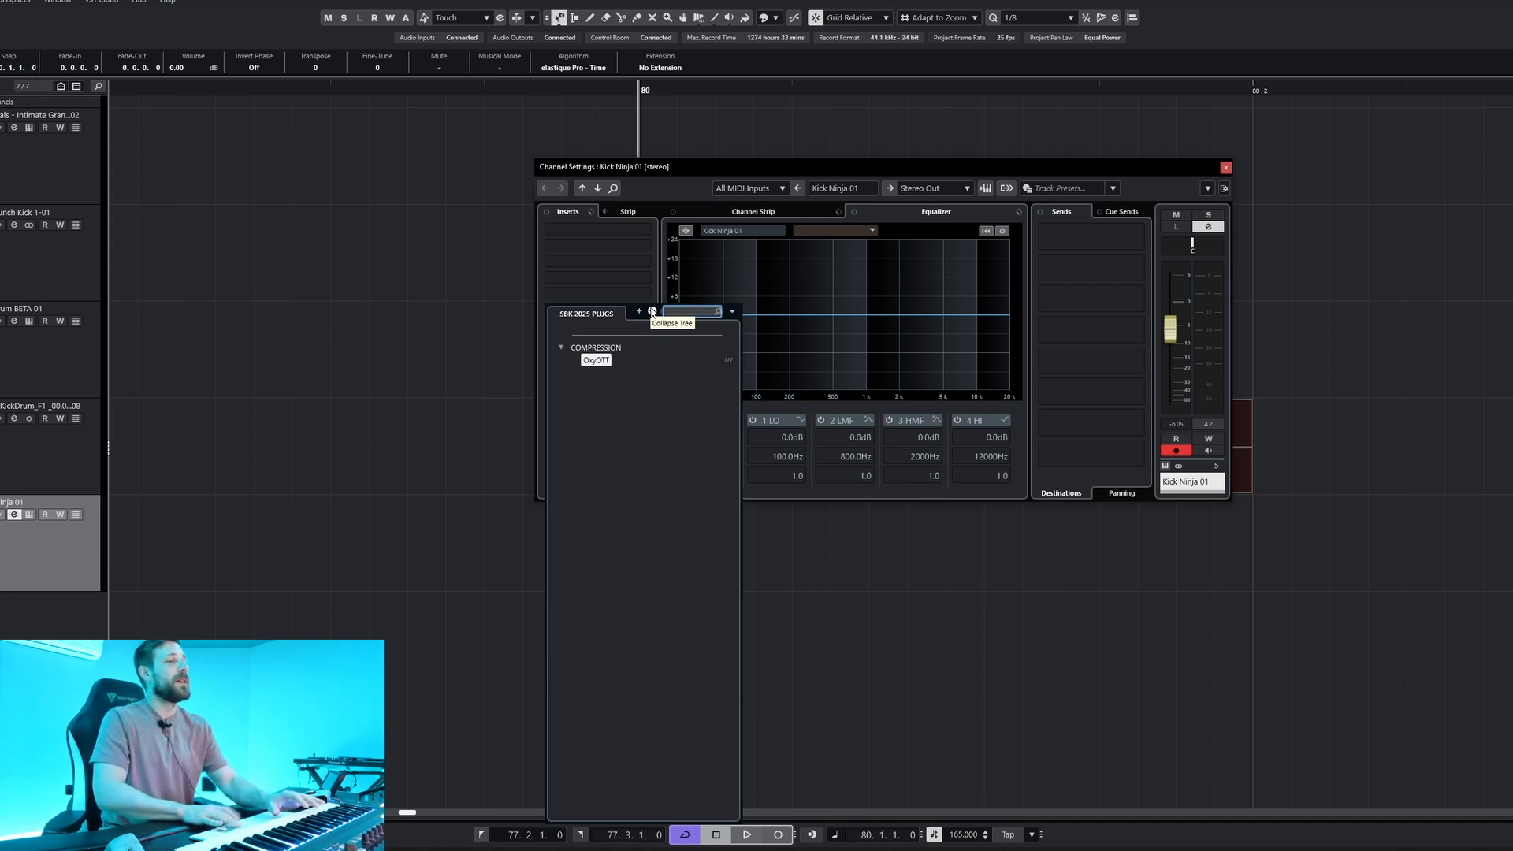
pyautogui.press('Return')
pyautogui.moveTo(725, 130); pyautogui.dragTo(687, 142)
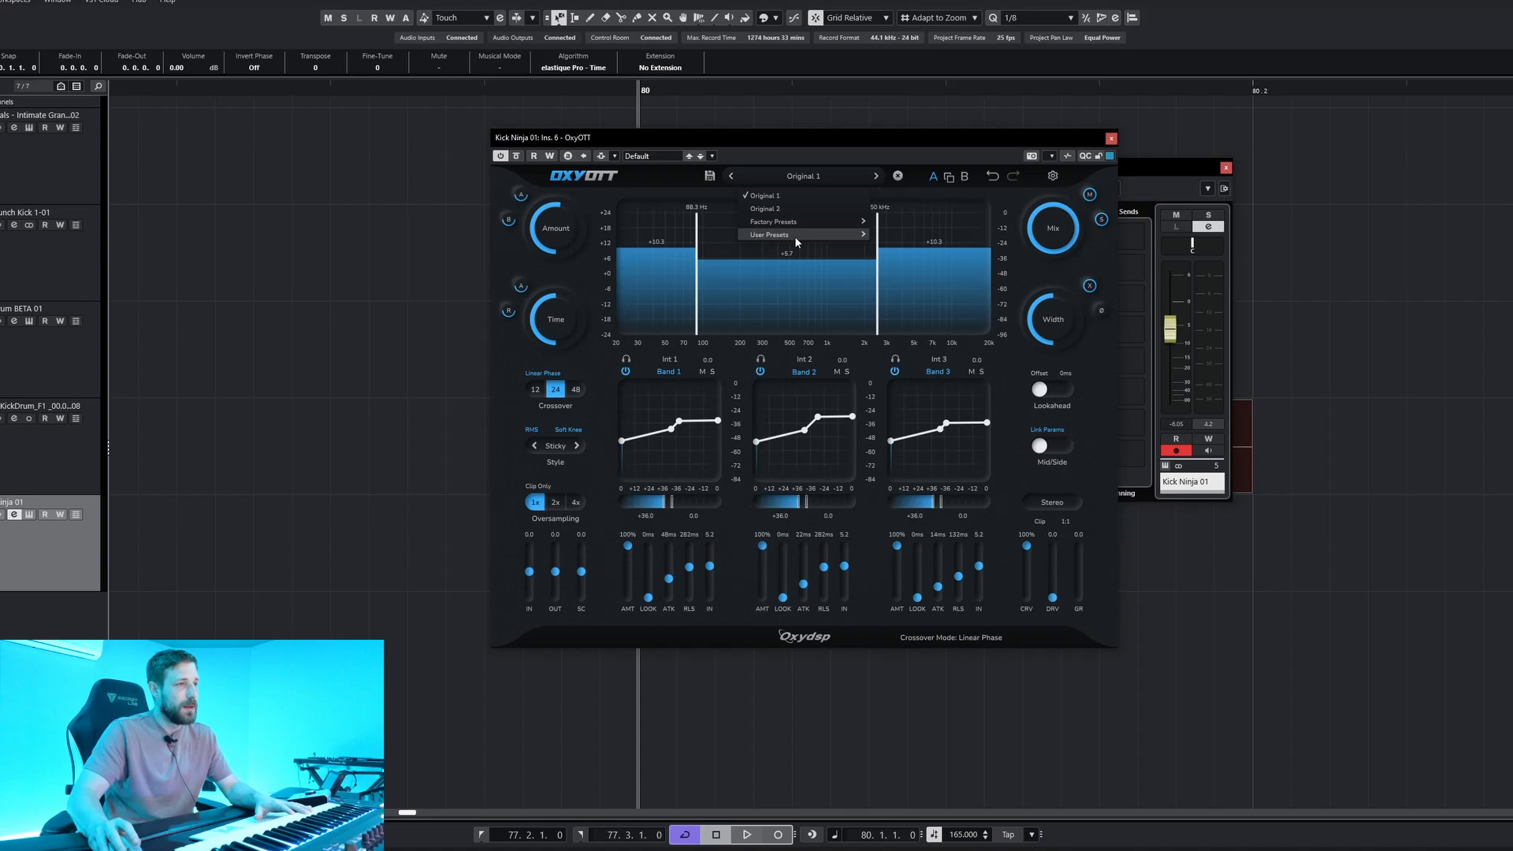
pyautogui.moveTo(797, 238)
pyautogui.click(938, 245)
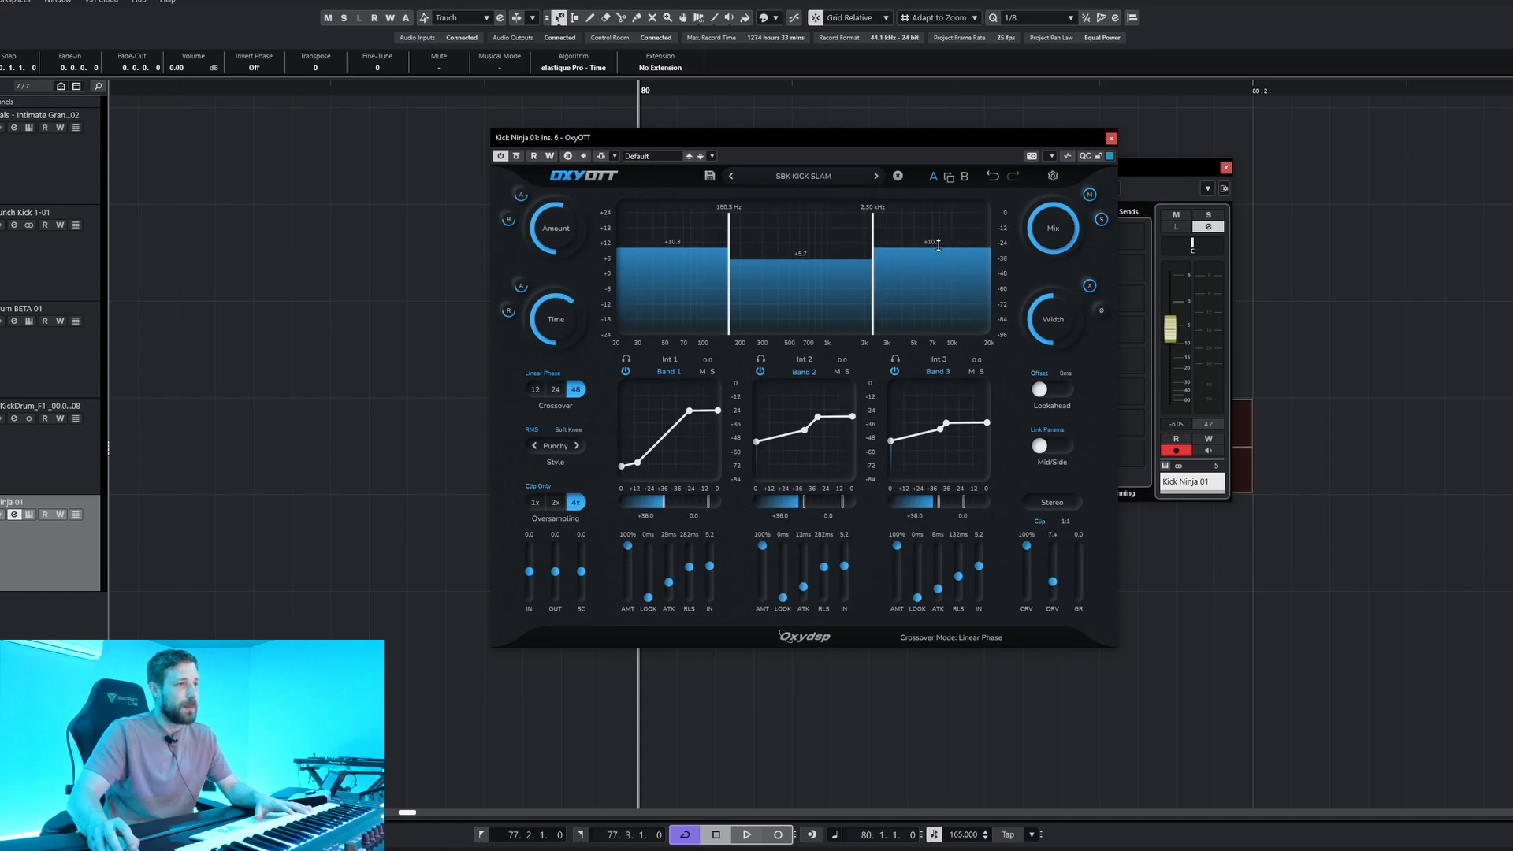
pyautogui.moveTo(917, 148); pyautogui.dragTo(989, 144)
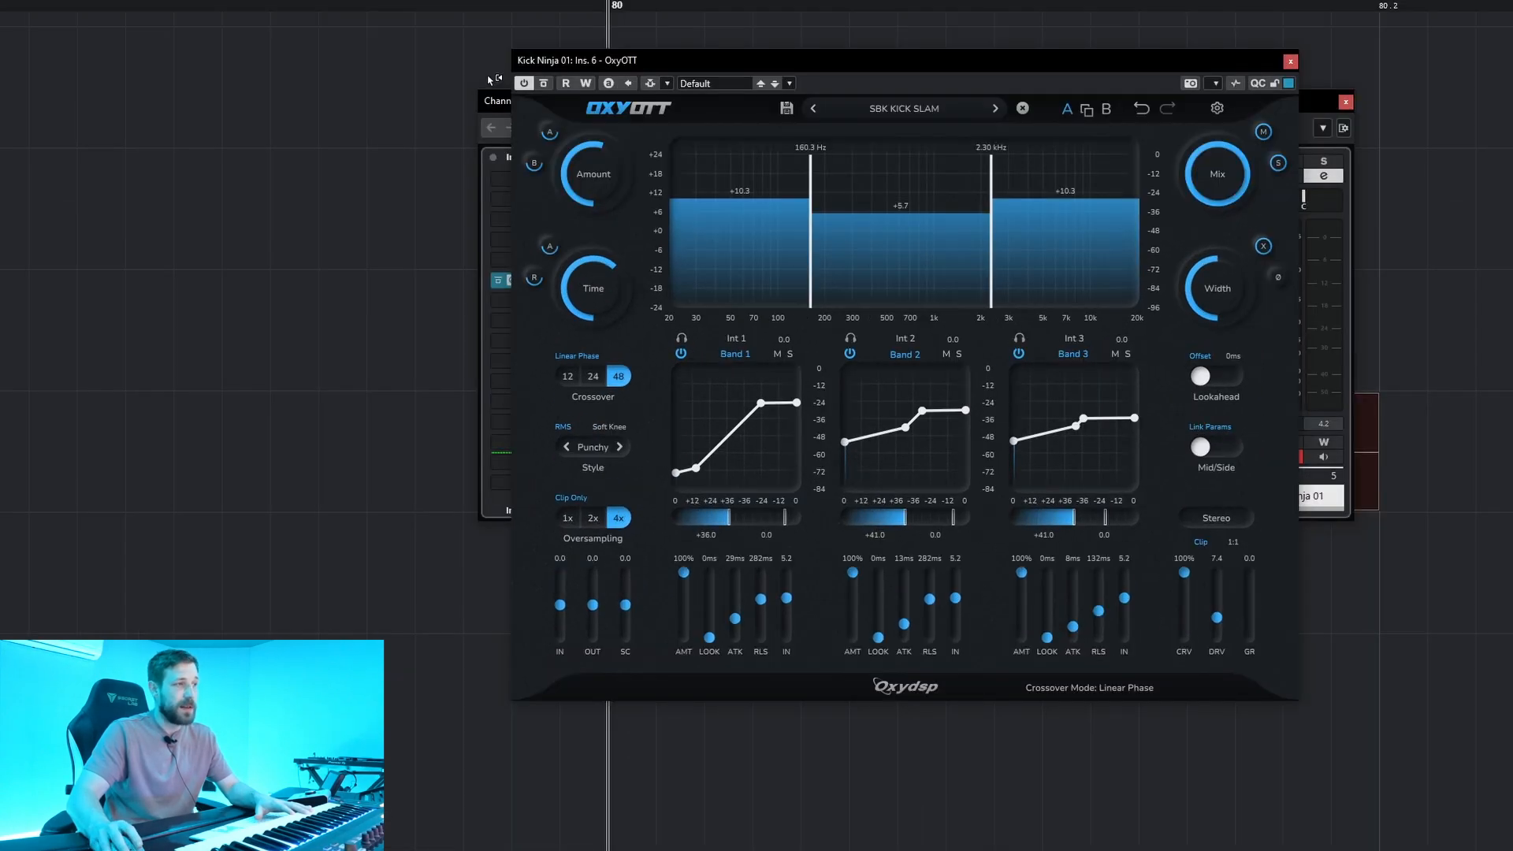
# - Set OxyOTT's Amount to 44%, and inspect the kick's spectrogram and waveform in the VISION 4X analyser
pyautogui.moveTo(591, 192); pyautogui.dragTo(585, 583)
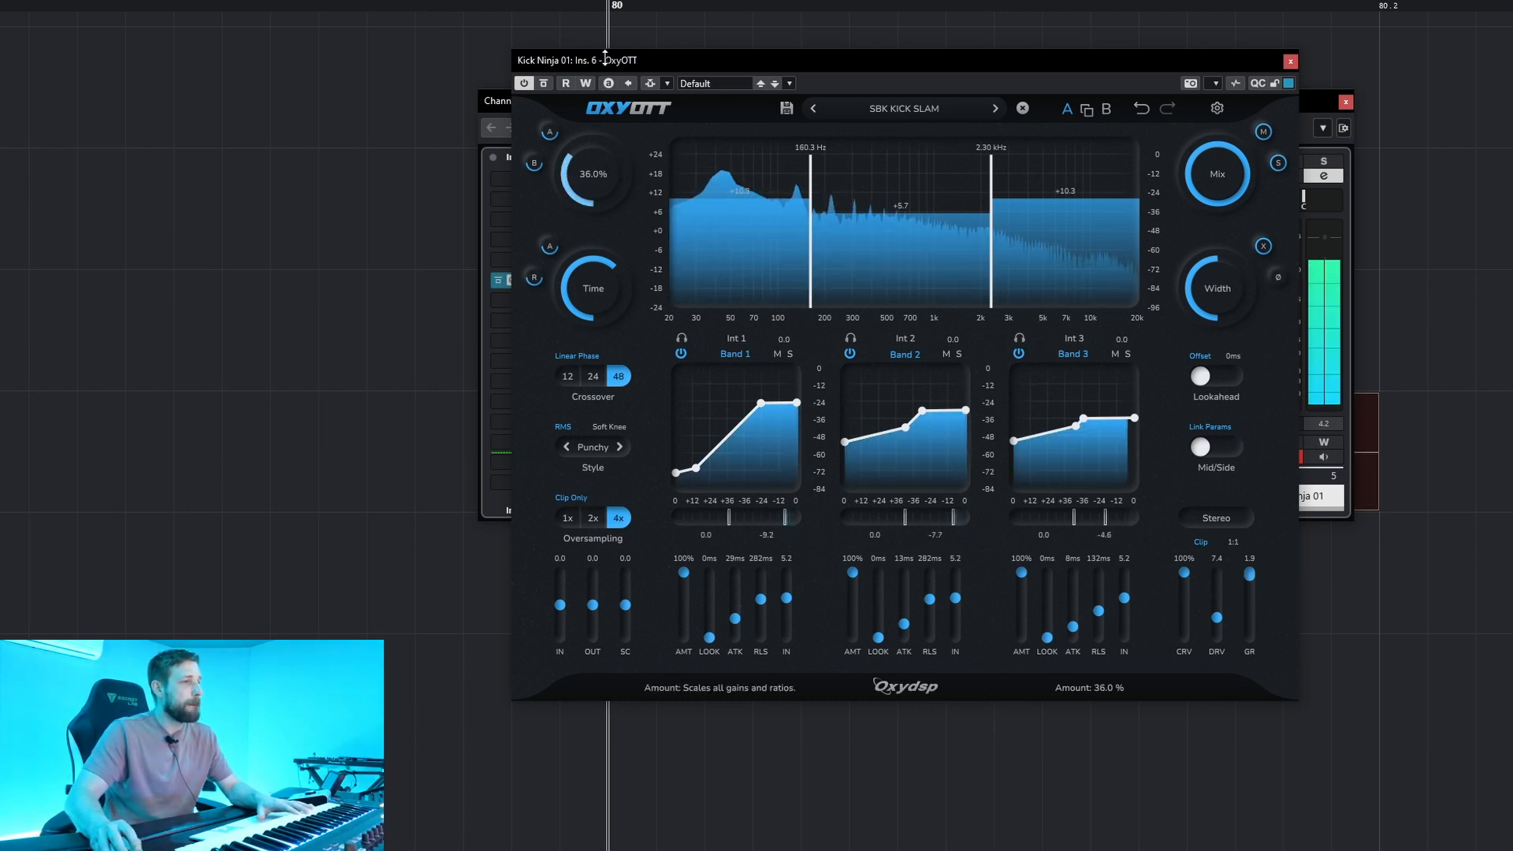
pyautogui.moveTo(609, 18)
pyautogui.mouseDown()
pyautogui.moveTo(602, 44)
pyautogui.moveTo(615, 40)
pyautogui.mouseUp()
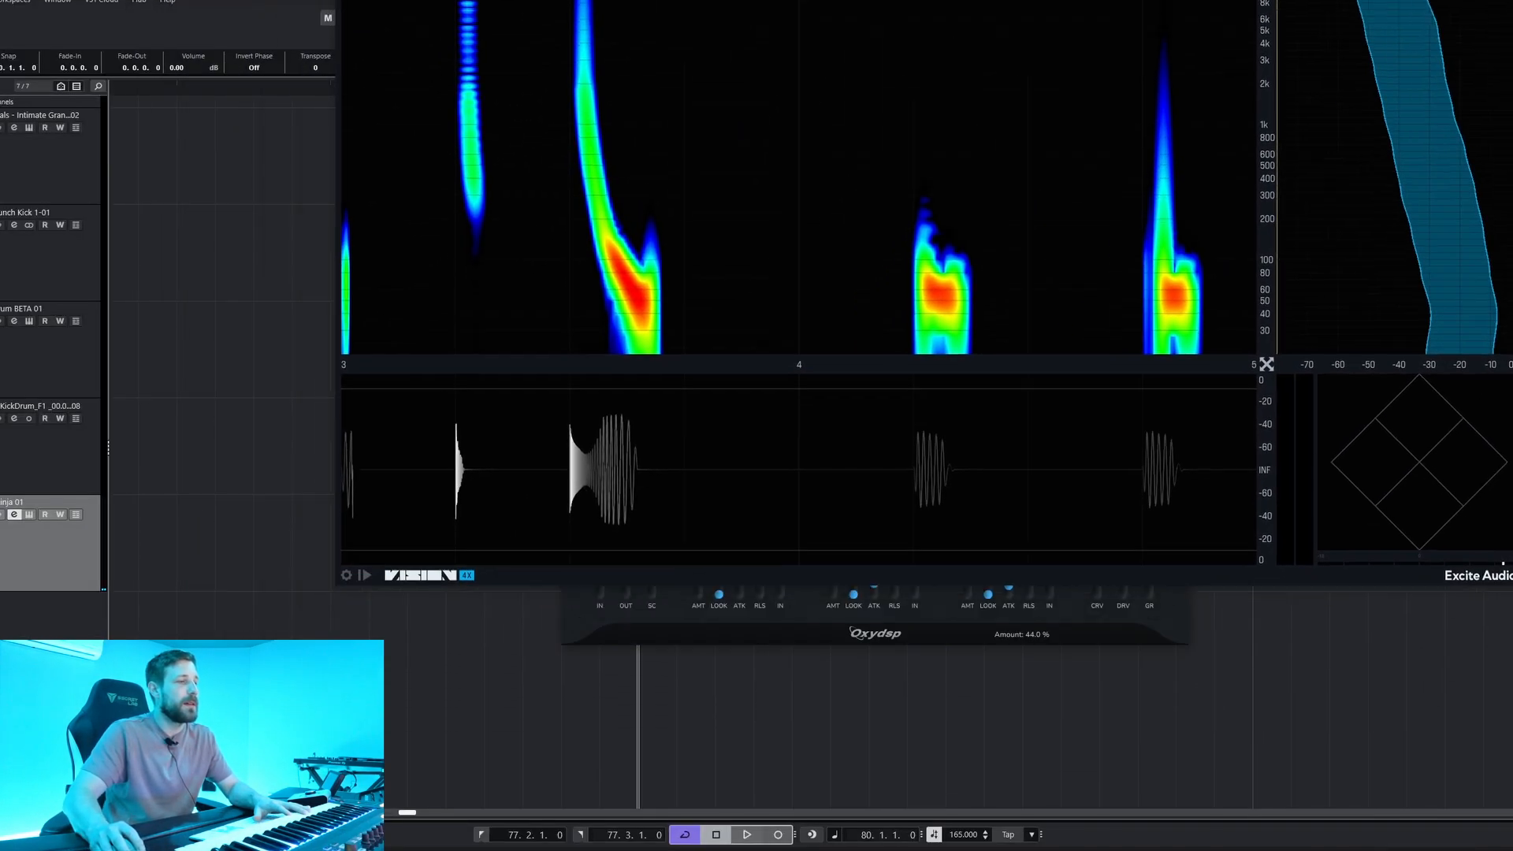
pyautogui.moveTo(730, 0); pyautogui.dragTo(733, 4)
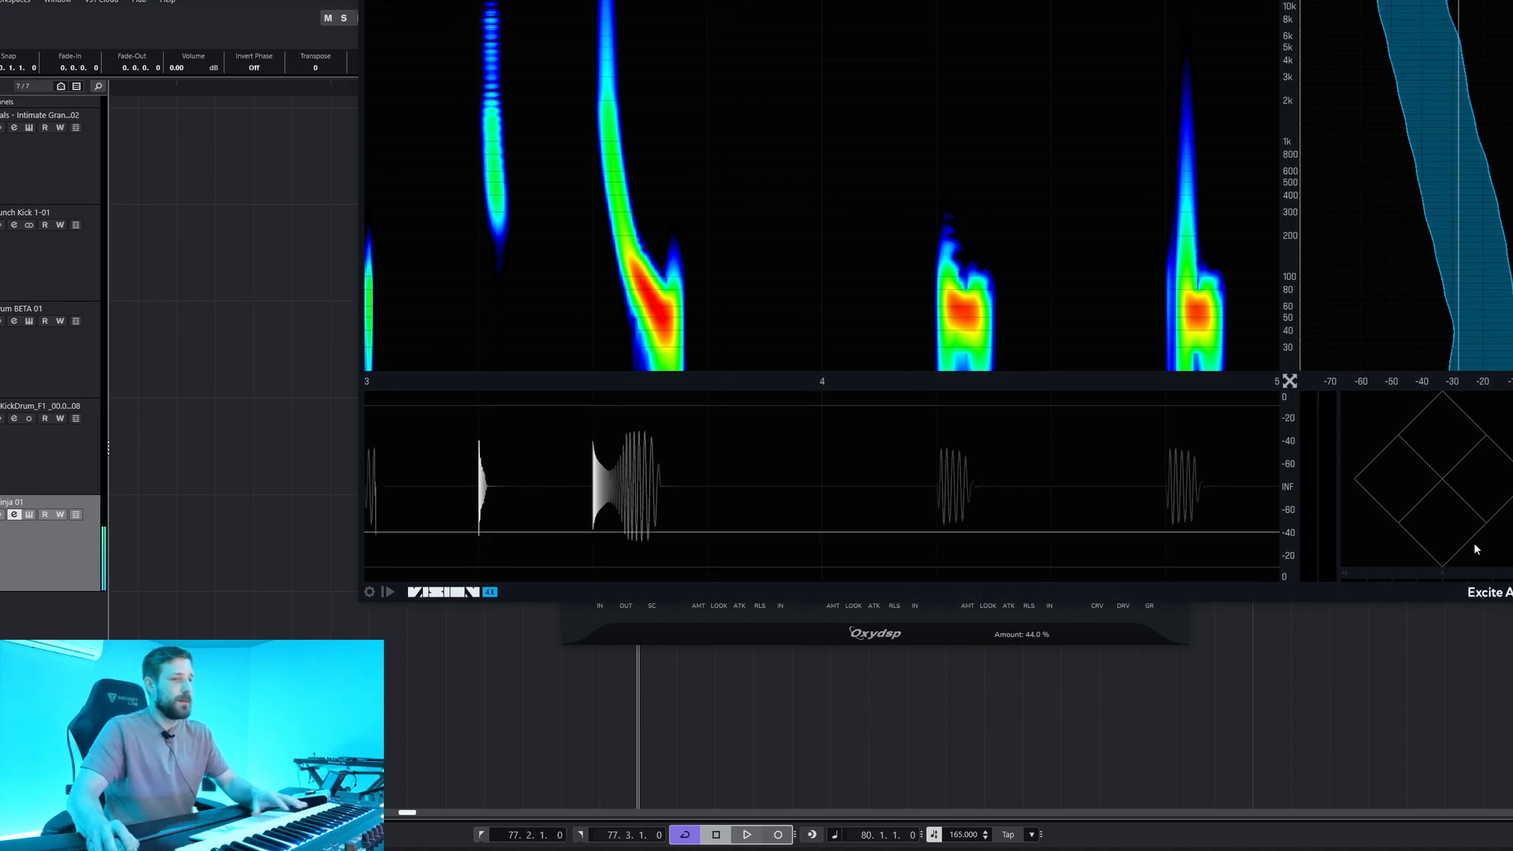
pyautogui.press('space')
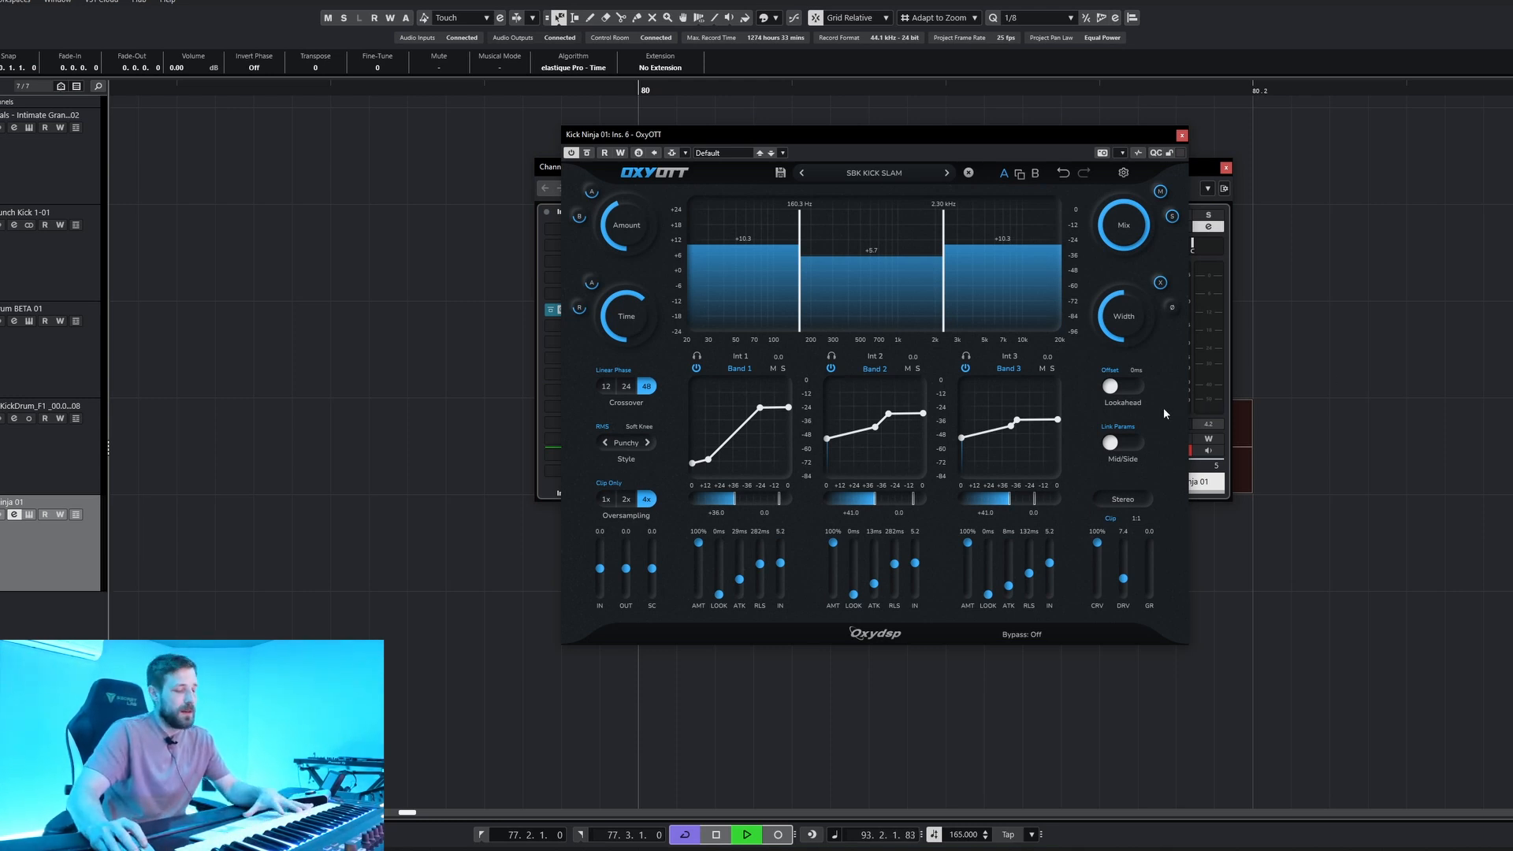
# - Set OxyOTT's Band 1 gain to 10.0 dB, the Band 3 gain to 13.4 dB and the clip drive to 6.8 dB
pyautogui.moveTo(767, 254); pyautogui.dragTo(752, 296)
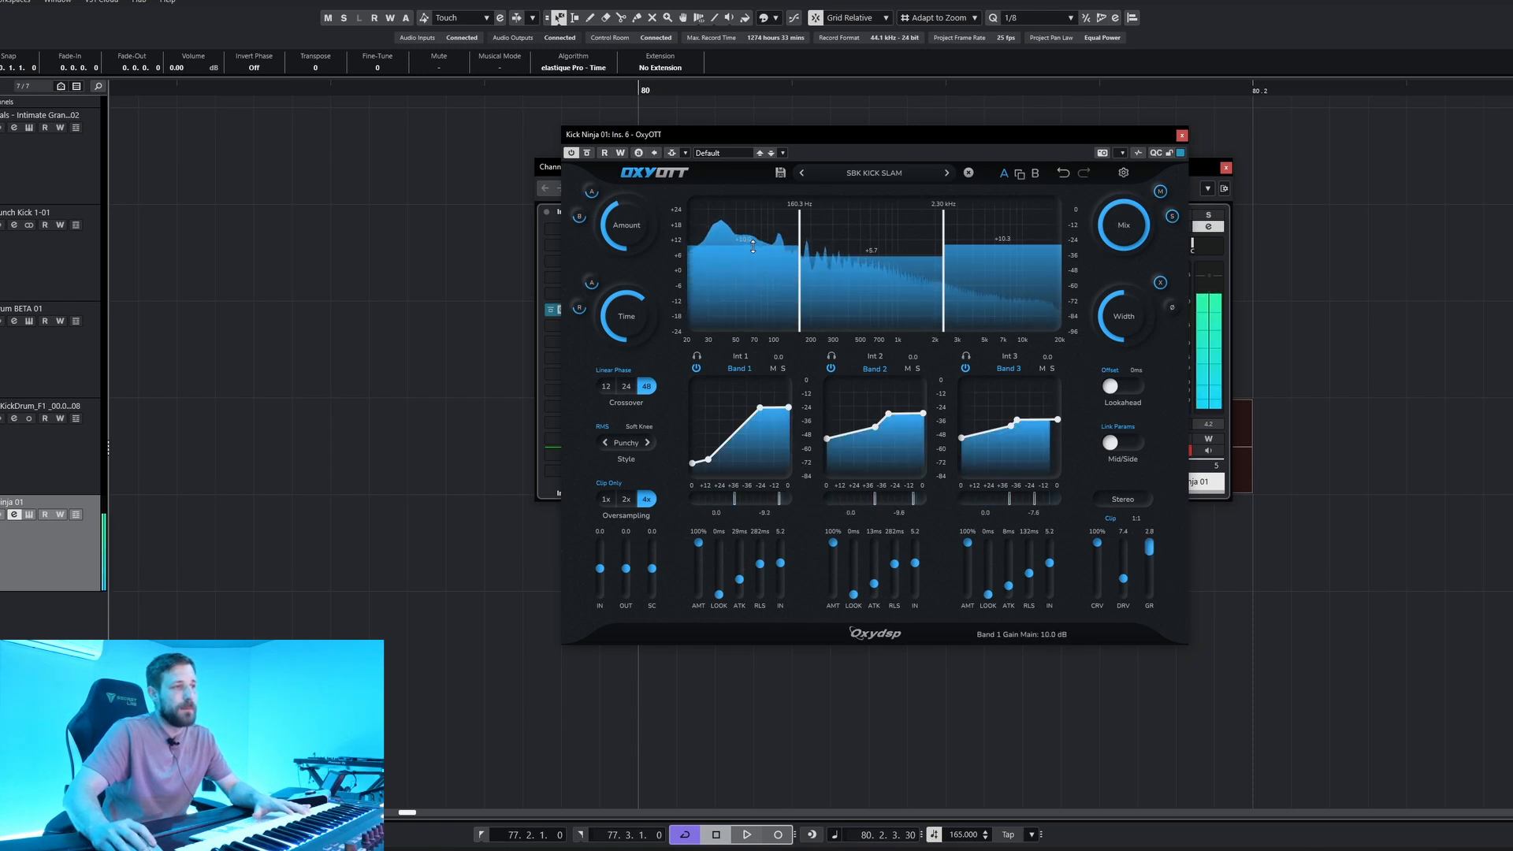
pyautogui.moveTo(1003, 245)
pyautogui.mouseDown()
pyautogui.moveTo(1003, 465)
pyautogui.moveTo(1008, 230)
pyautogui.mouseUp()
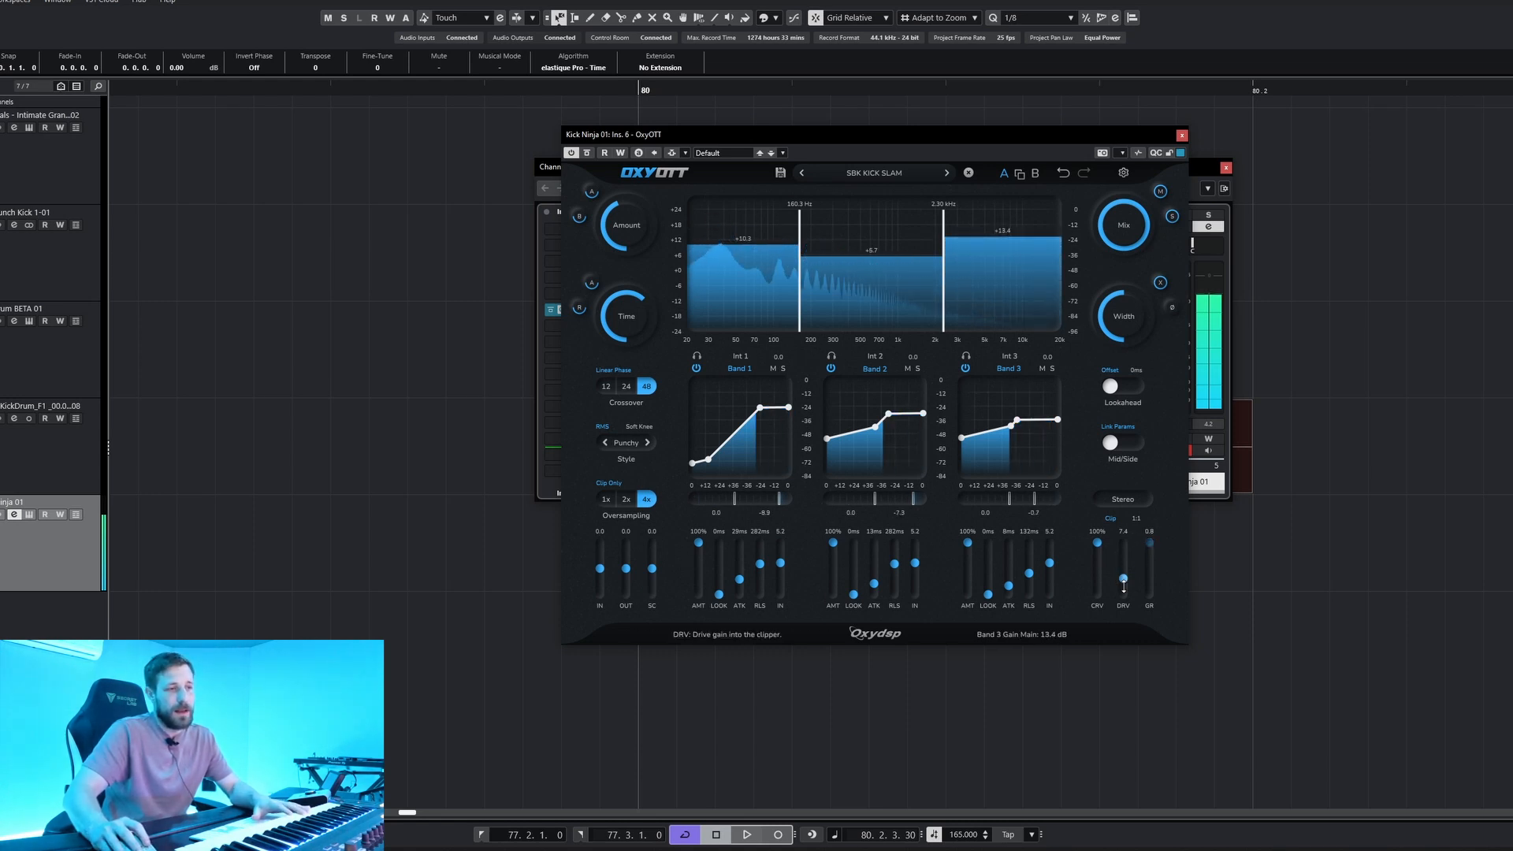
pyautogui.moveTo(1125, 532); pyautogui.dragTo(1125, 581)
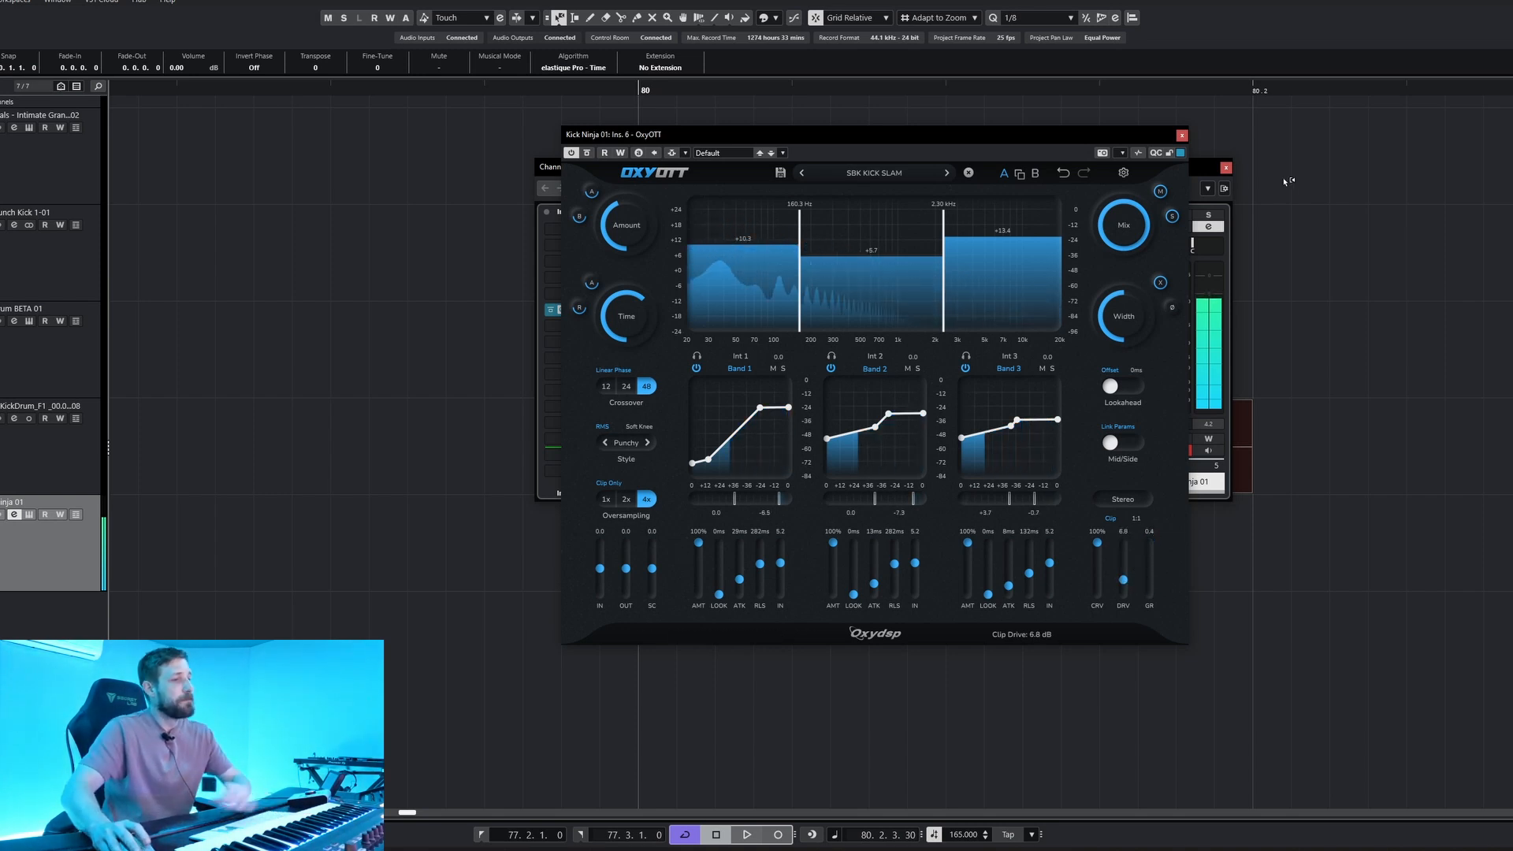
# - Push the overall Amount to 84% to hear the extreme setting, and bring it down to 39%
pyautogui.moveTo(620, 219)
pyautogui.moveTo(630, 274); pyautogui.dragTo(640, 181)
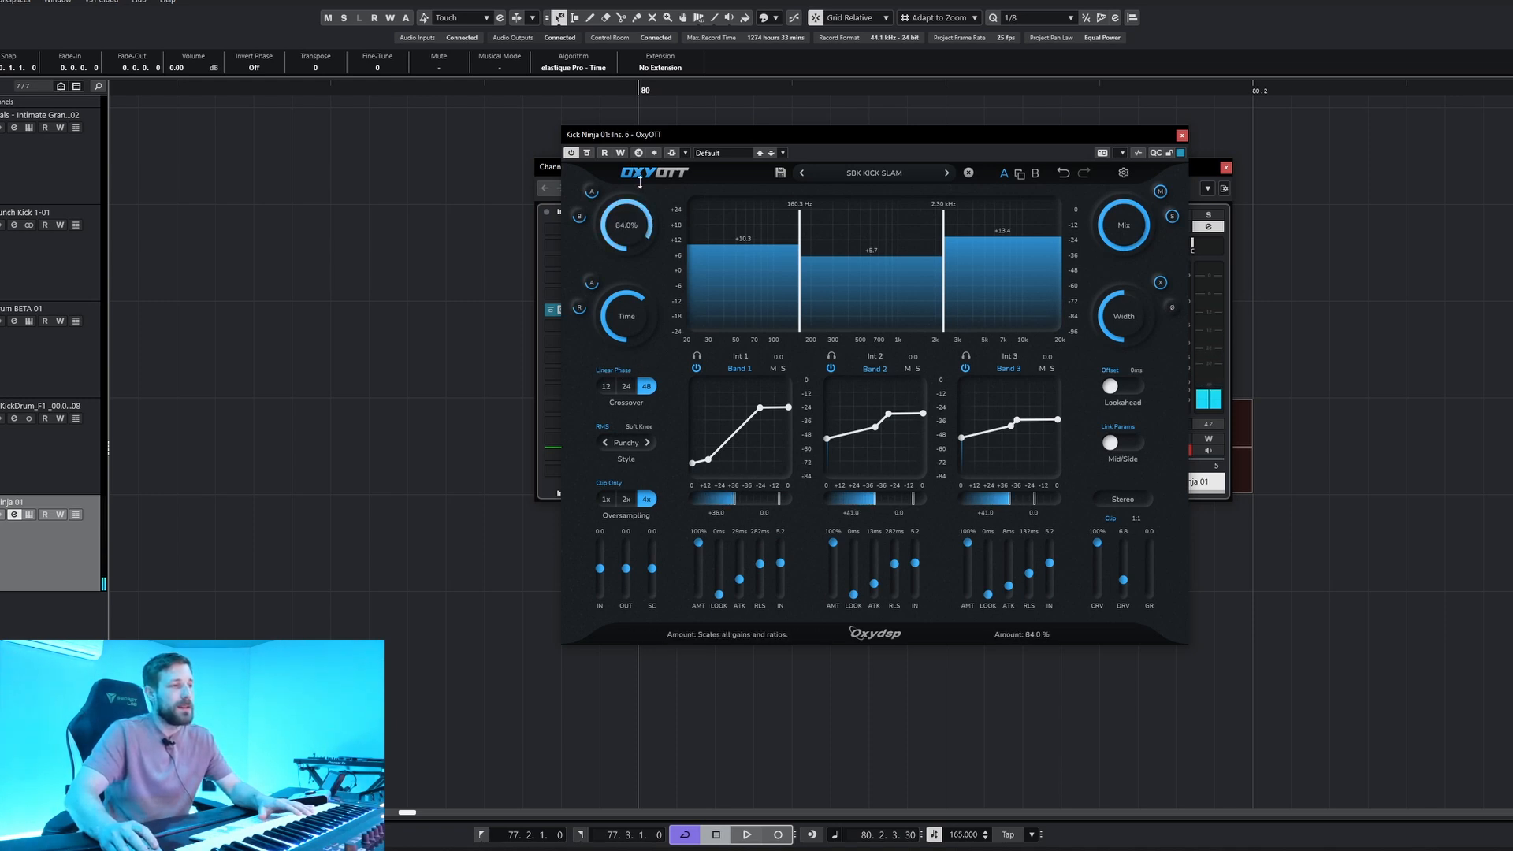
pyautogui.click(610, 370)
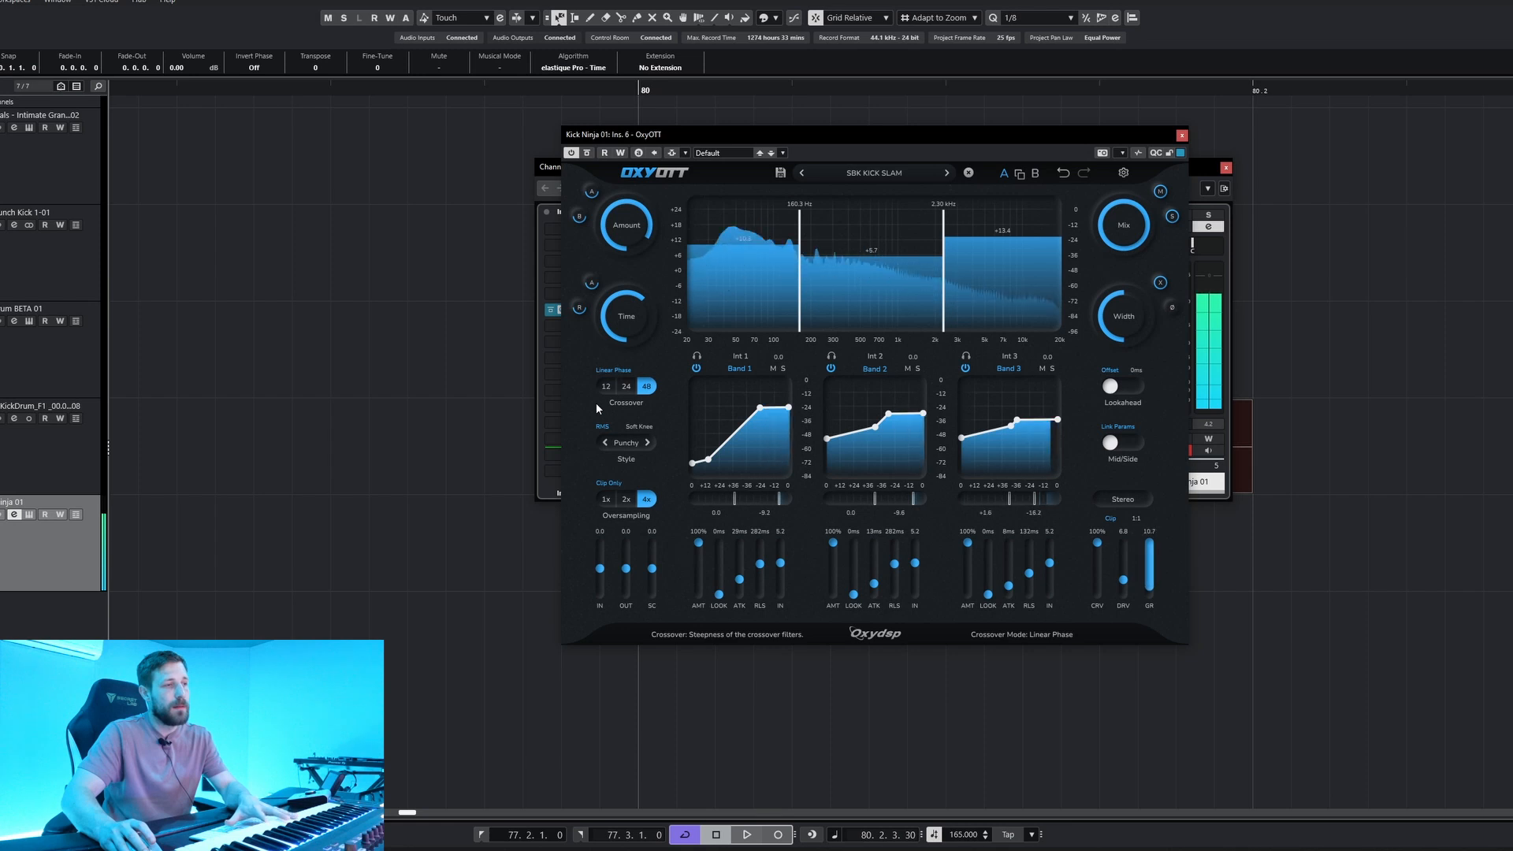
pyautogui.moveTo(624, 236); pyautogui.dragTo(617, 340)
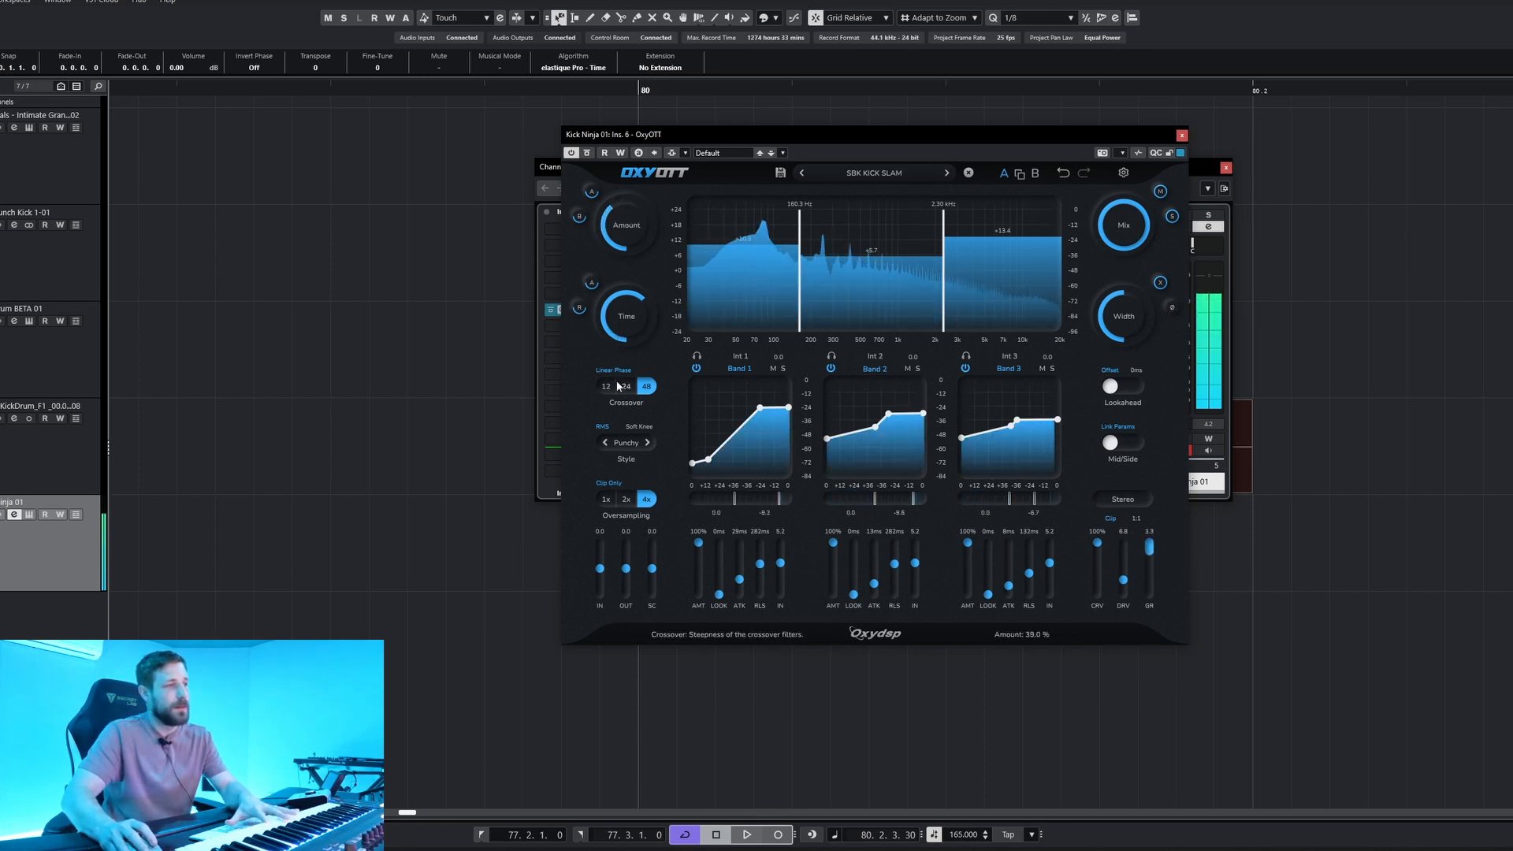
# - Switch the crossover to zero latency for comparison, and restore linear phase
pyautogui.click(612, 371)
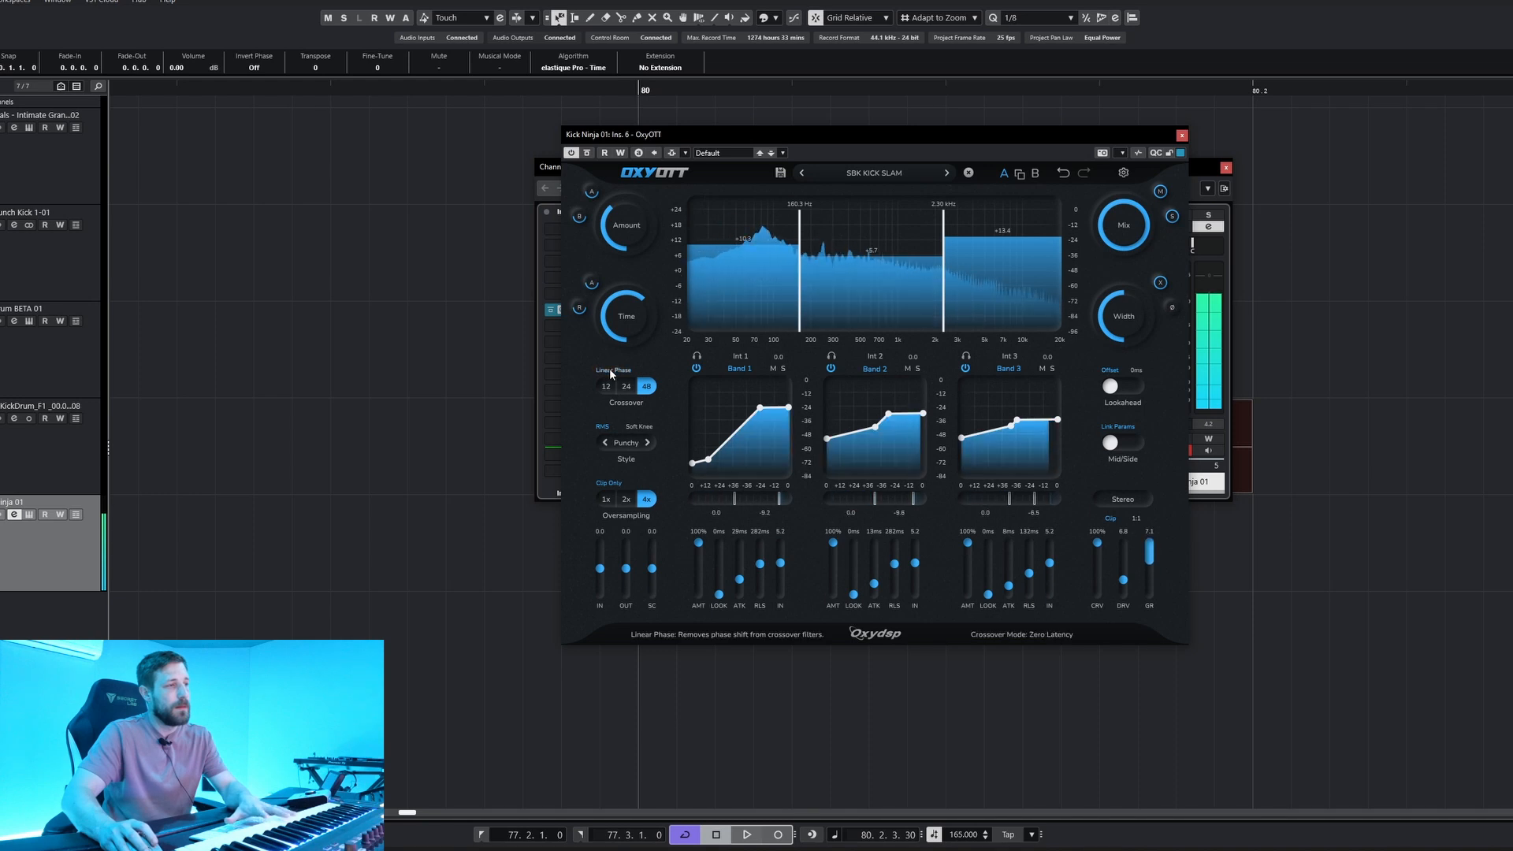
pyautogui.click(612, 371)
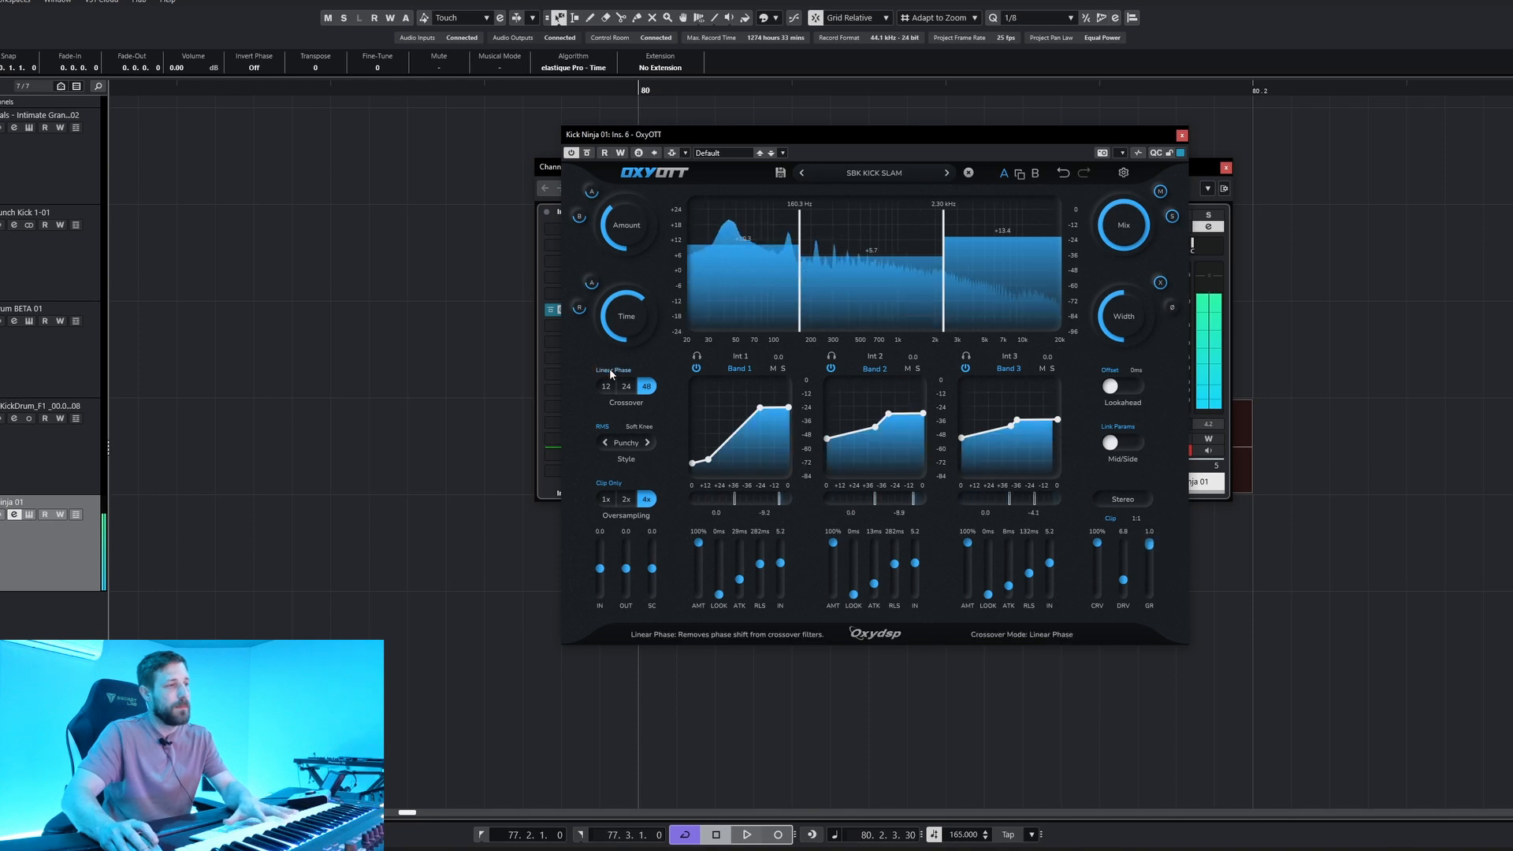